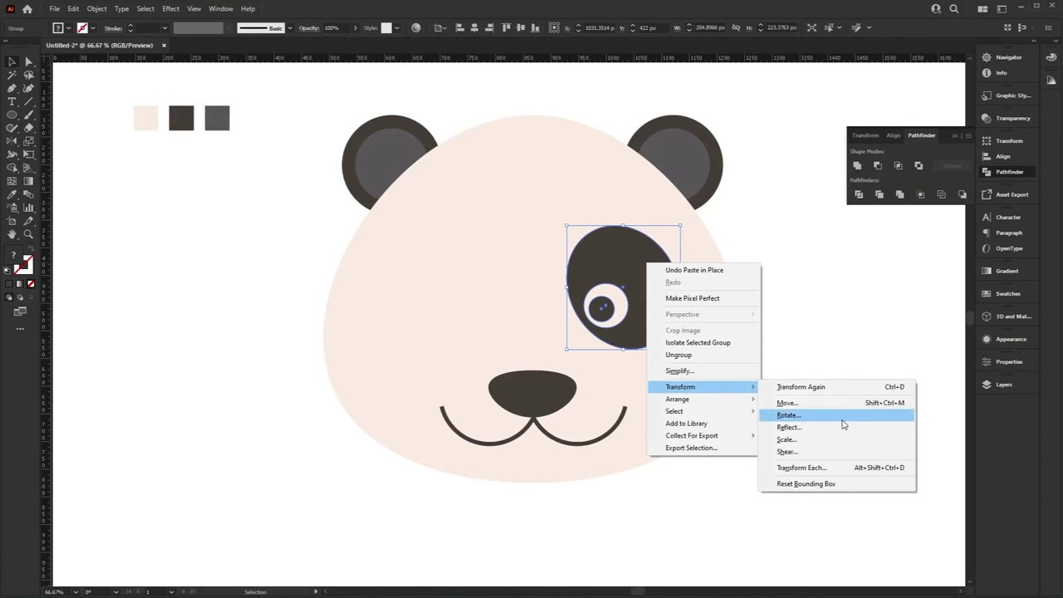
# Reflect the copied panda eye group across the vertical axis and move it to the opposite side of the face
pyautogui.click(846, 427)
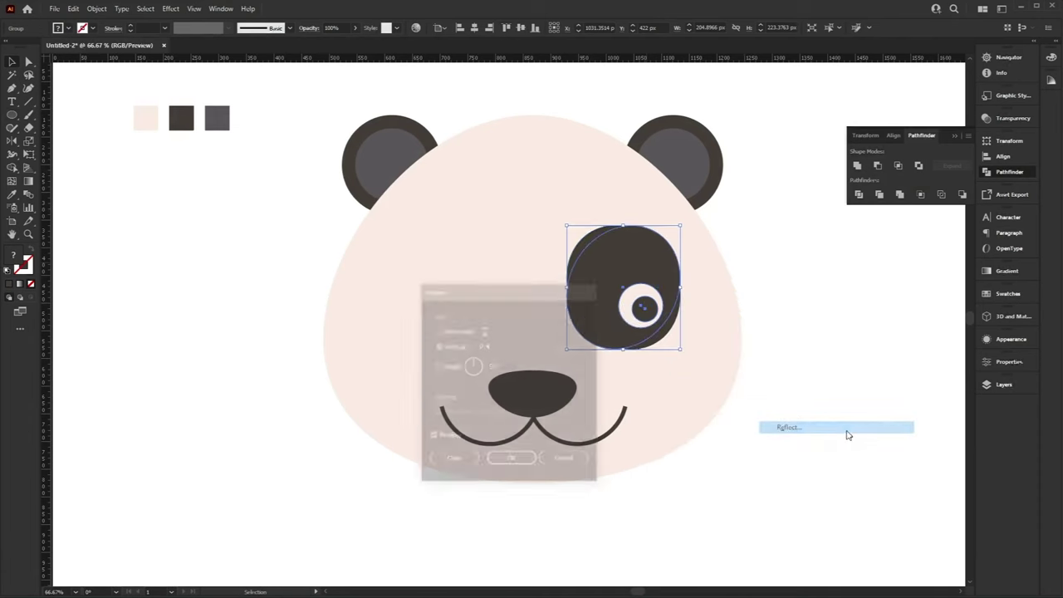
pyautogui.click(503, 457)
pyautogui.moveTo(637, 284); pyautogui.dragTo(446, 290)
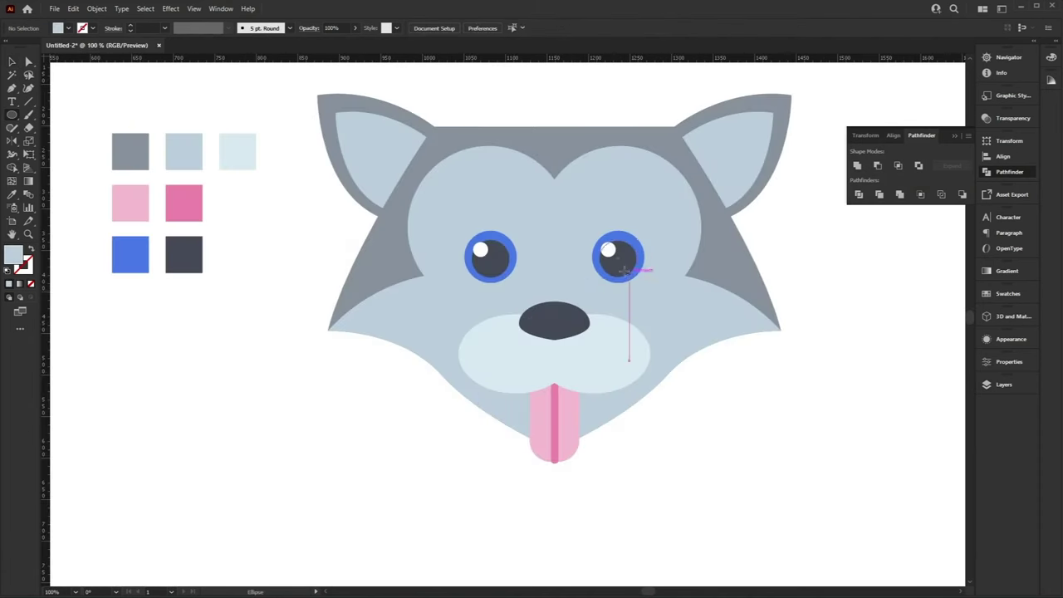
# Draw a small ellipse over the lower edge of the husky's right-hand eye
pyautogui.moveTo(623, 270); pyautogui.dragTo(666, 309)
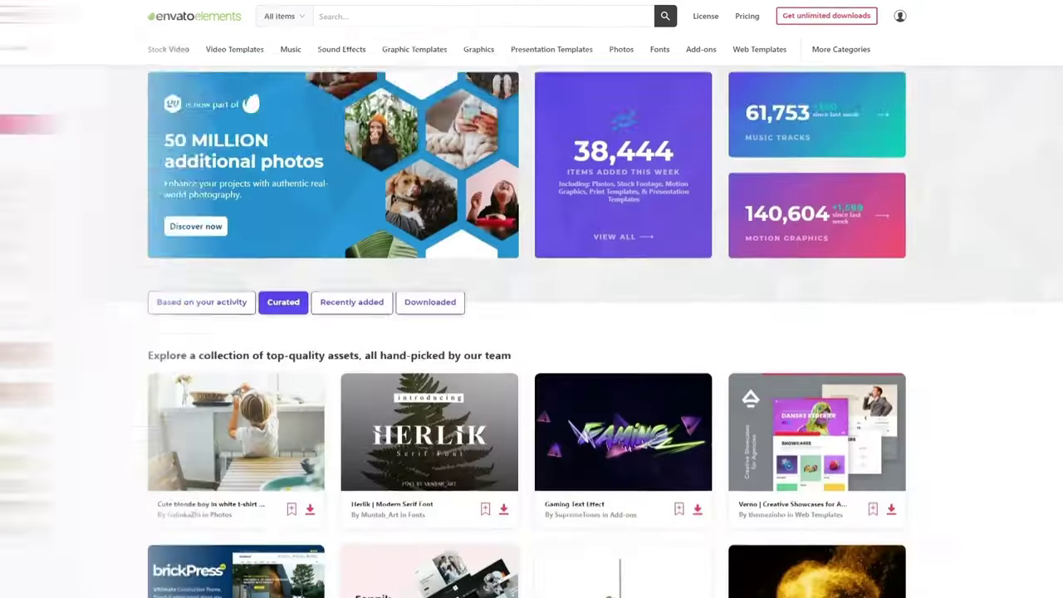
# Switch to the Envato Elements website and browse its curated assets and graphics listings
pyautogui.scroll(-6, 532, 332)
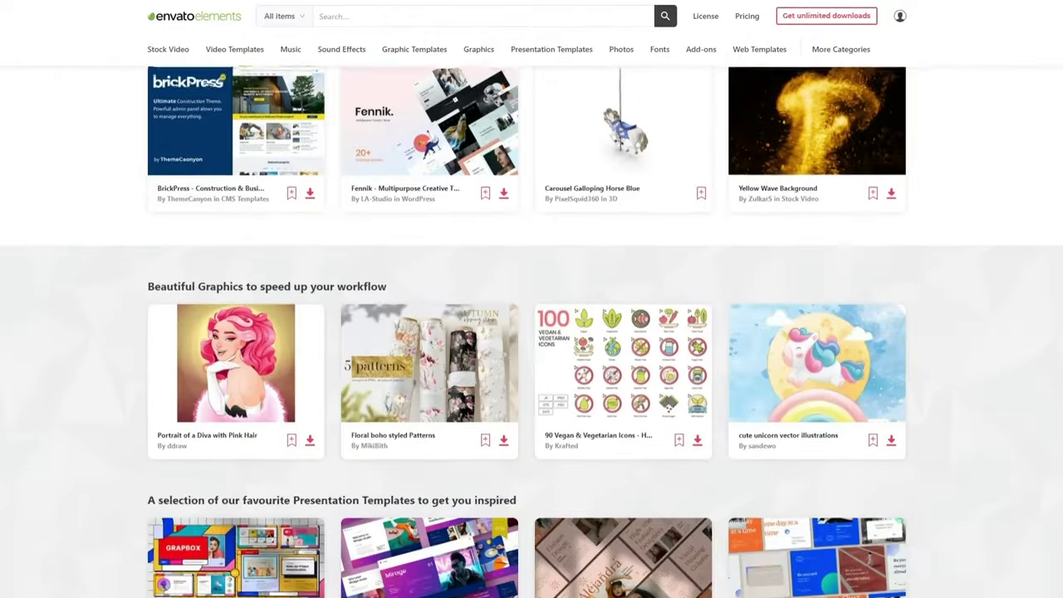
pyautogui.scroll(-5, 531, 332)
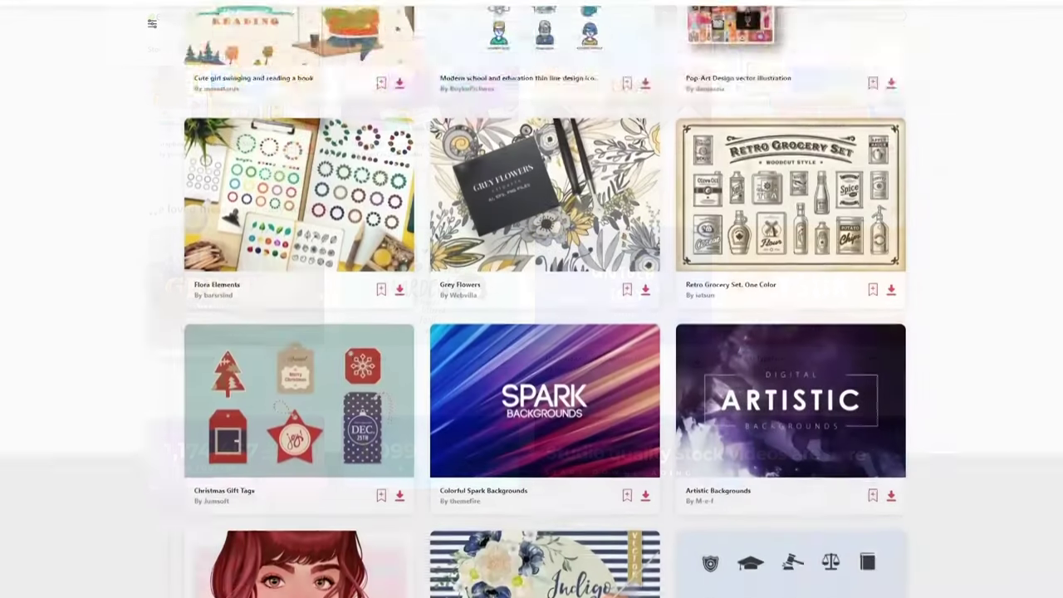
pyautogui.scroll(-3, 532, 332)
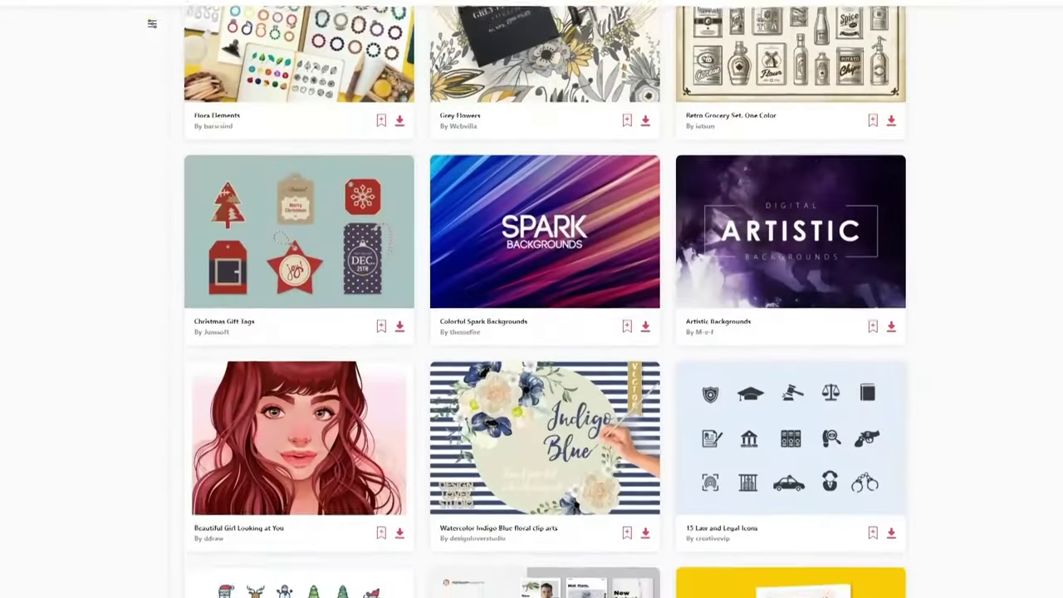
pyautogui.scroll(-2, 531, 333)
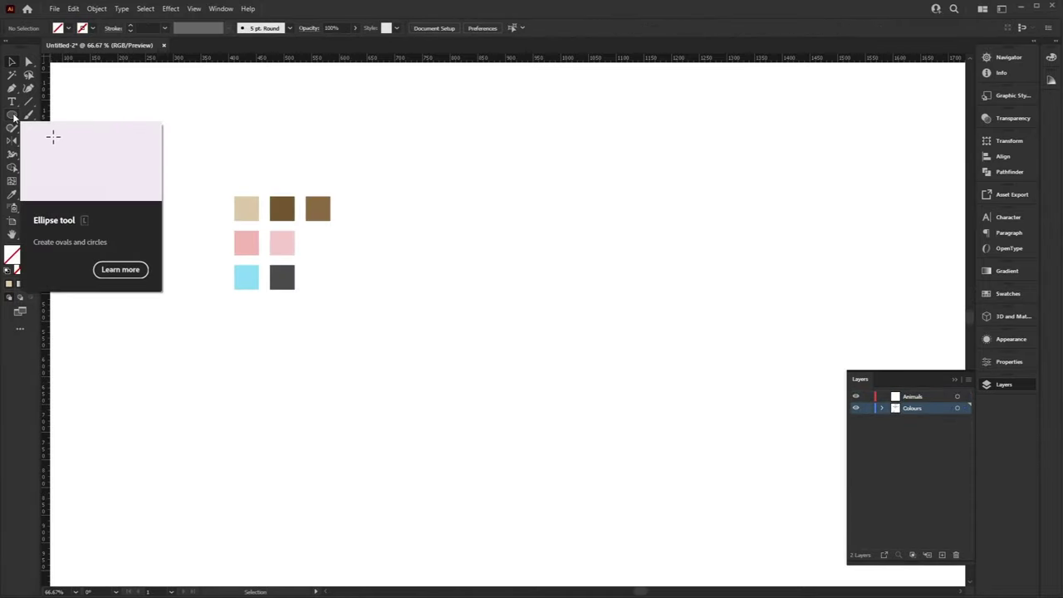
# Draw a circle about 387 px in diameter beside the colour swatches and fill it with the beige swatch colour
pyautogui.click(12, 115)
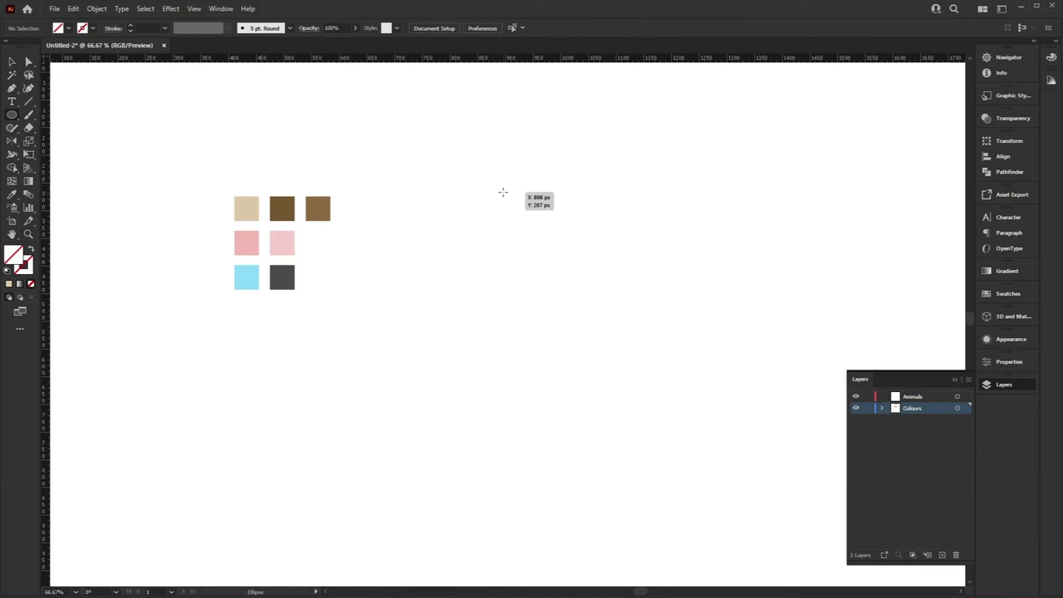
pyautogui.moveTo(480, 188); pyautogui.dragTo(692, 391)
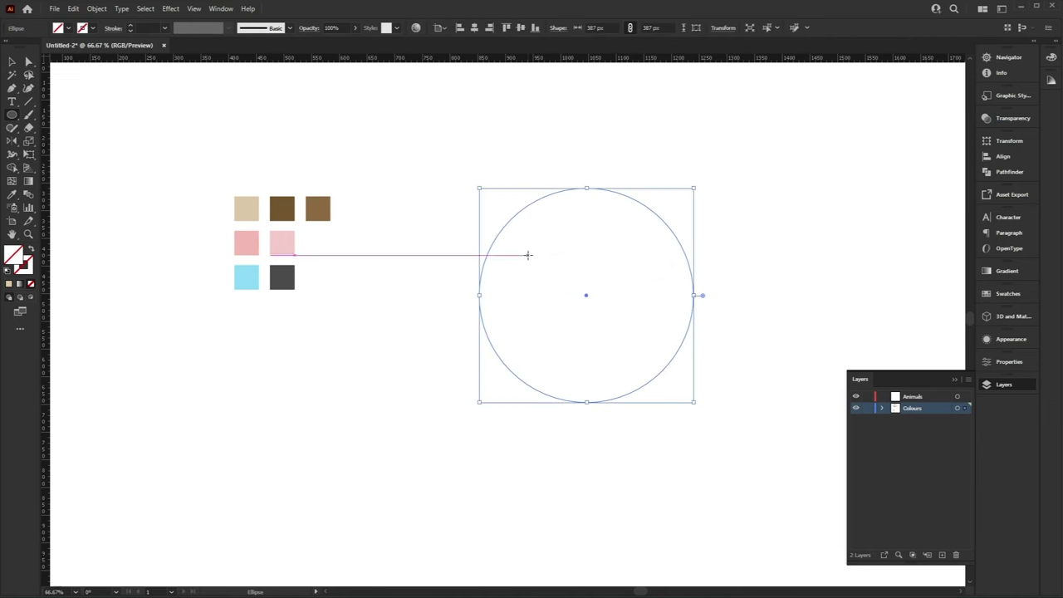
pyautogui.press('i')
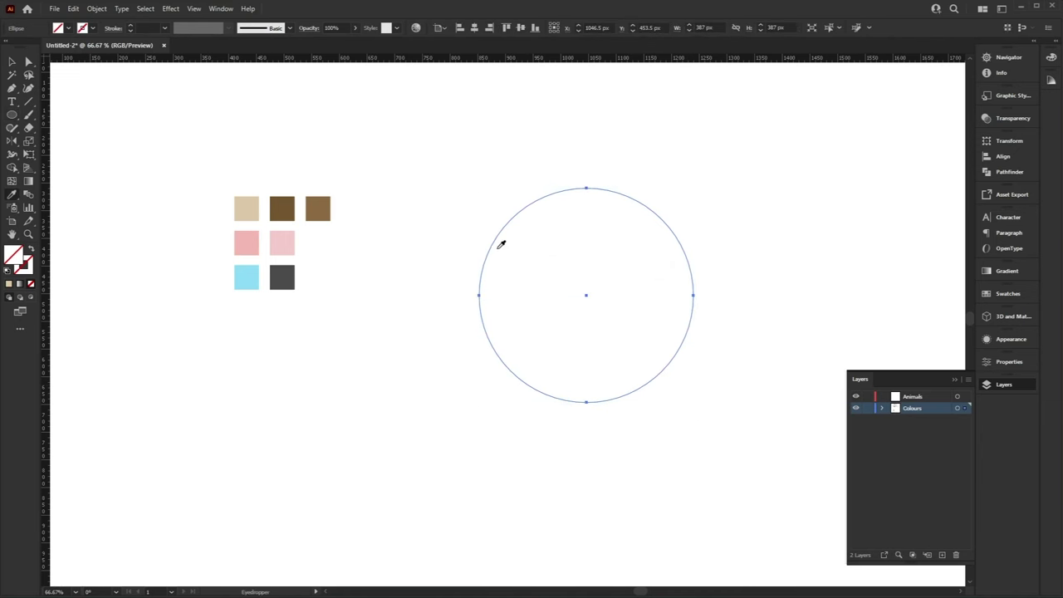
pyautogui.click(255, 204)
# Shift the circle's two side anchor points slightly down and raise its bottom anchor to flatten the head shape
pyautogui.press('a')
pyautogui.moveTo(790, 336); pyautogui.dragTo(755, 348)
pyautogui.click(657, 308)
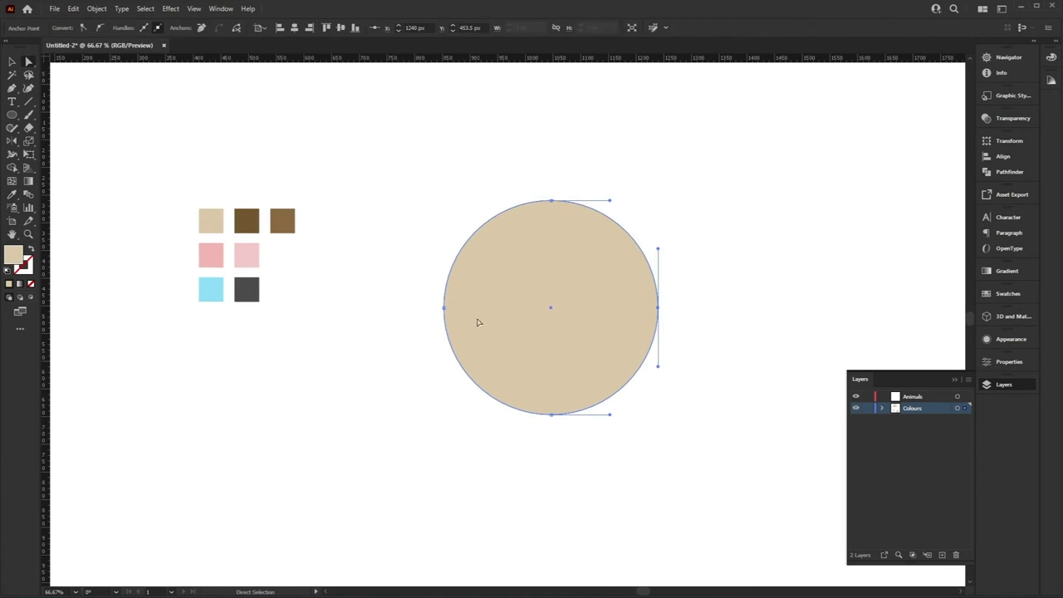
pyautogui.keyDown('shift'); pyautogui.click(443, 308); pyautogui.keyUp('shift')
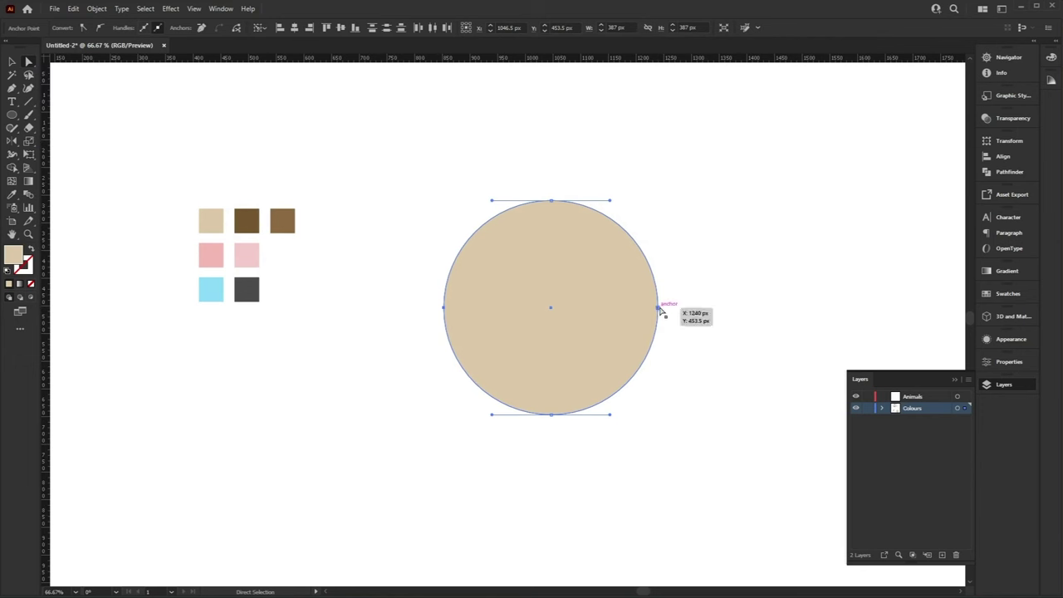
pyautogui.moveTo(661, 313)
pyautogui.mouseDown()
pyautogui.moveTo(662, 328)
pyautogui.moveTo(661, 318)
pyautogui.mouseUp()
# Delete the left half of the head shape and shorten the bottom anchor's right handle to taper the chin
pyautogui.moveTo(416, 184); pyautogui.dragTo(513, 476)
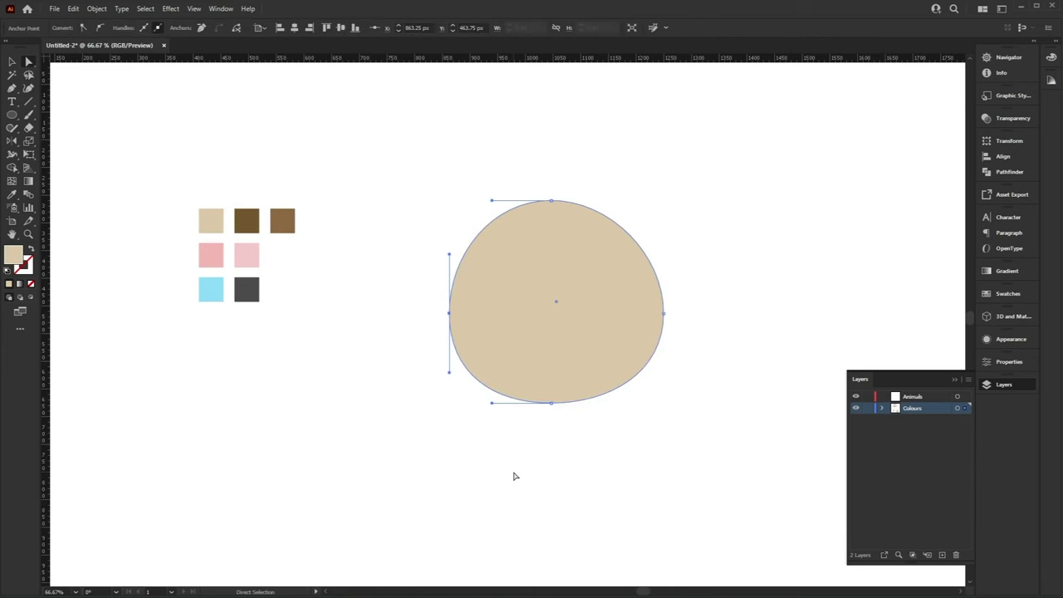
pyautogui.press('Delete')
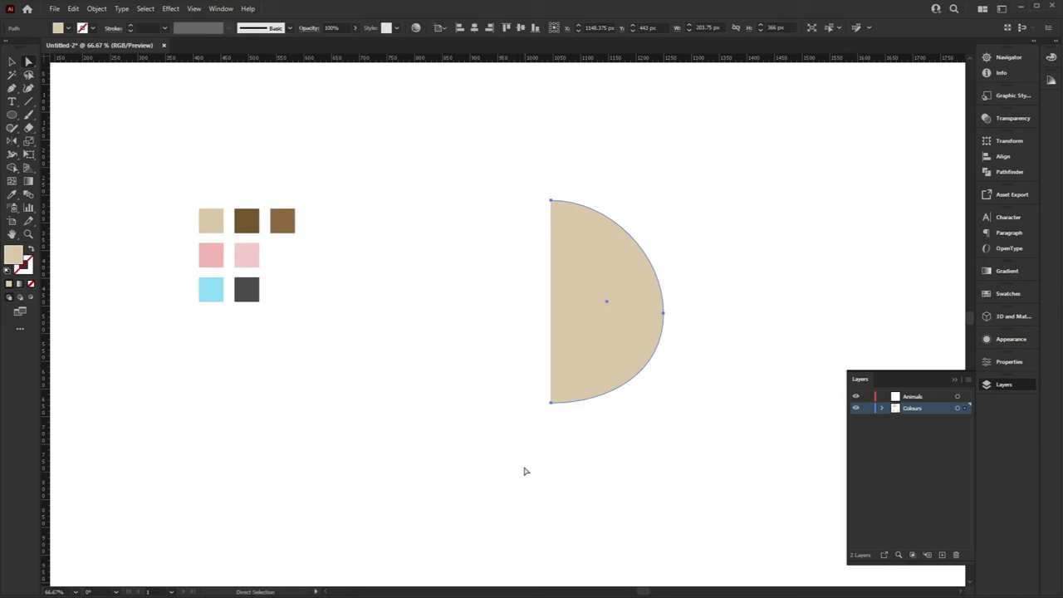
pyautogui.click(551, 406)
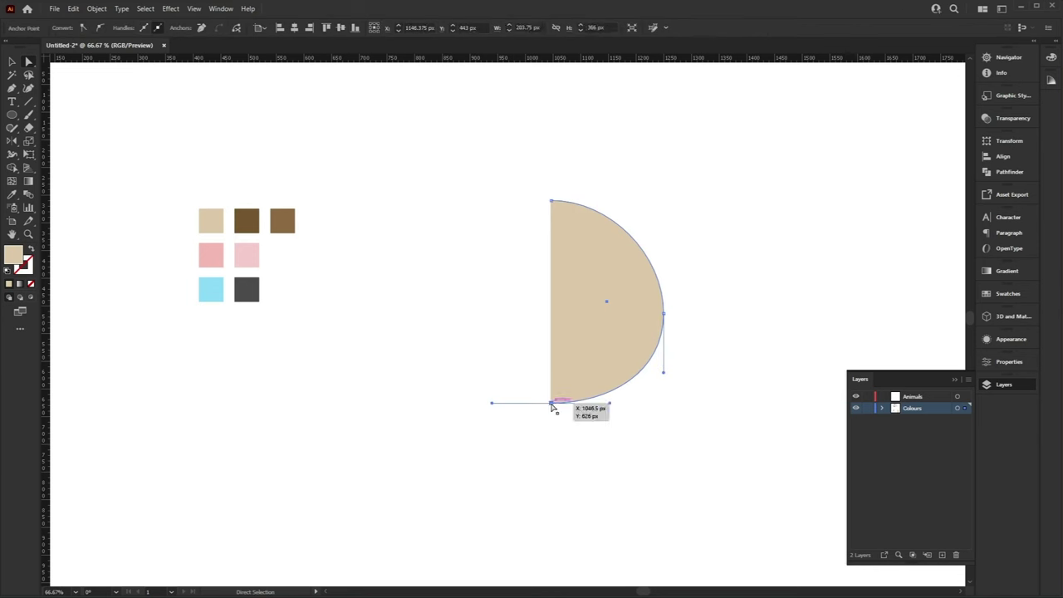
pyautogui.moveTo(610, 407); pyautogui.dragTo(592, 409)
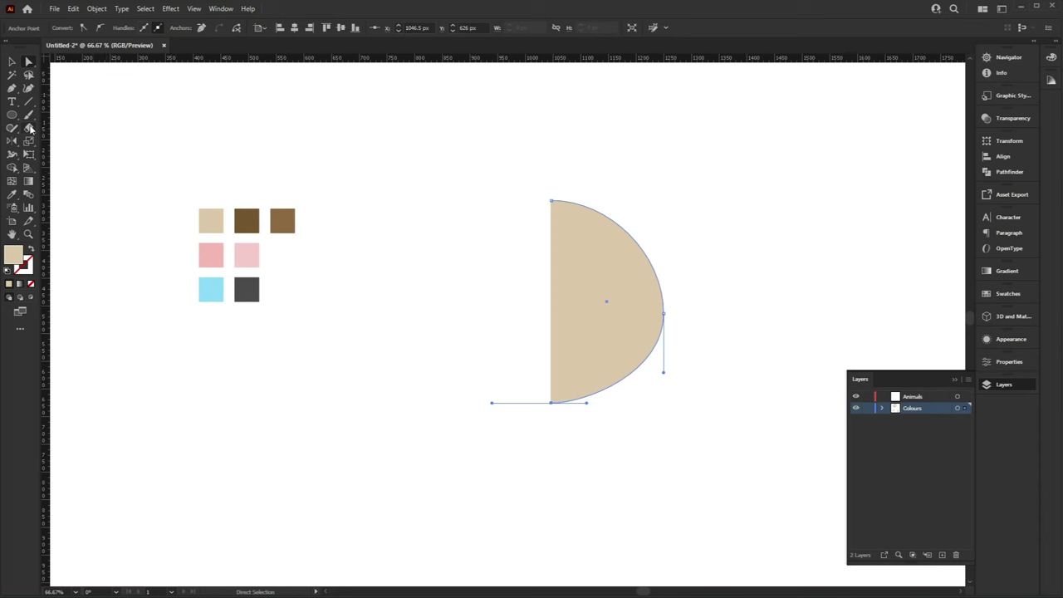
# Erase a straight strip across the top of the half head with the Eraser to leave a flat upper edge
pyautogui.click(30, 129)
pyautogui.moveTo(437, 169)
pyautogui.mouseDown()
pyautogui.moveTo(570, 215)
pyautogui.moveTo(658, 216)
pyautogui.mouseUp()
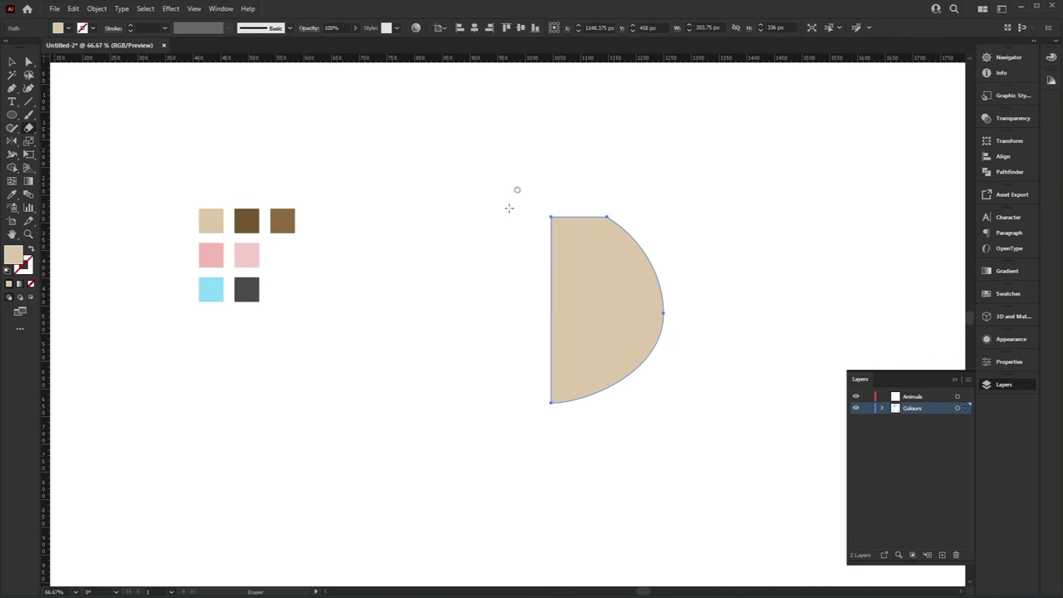
pyautogui.press('v')
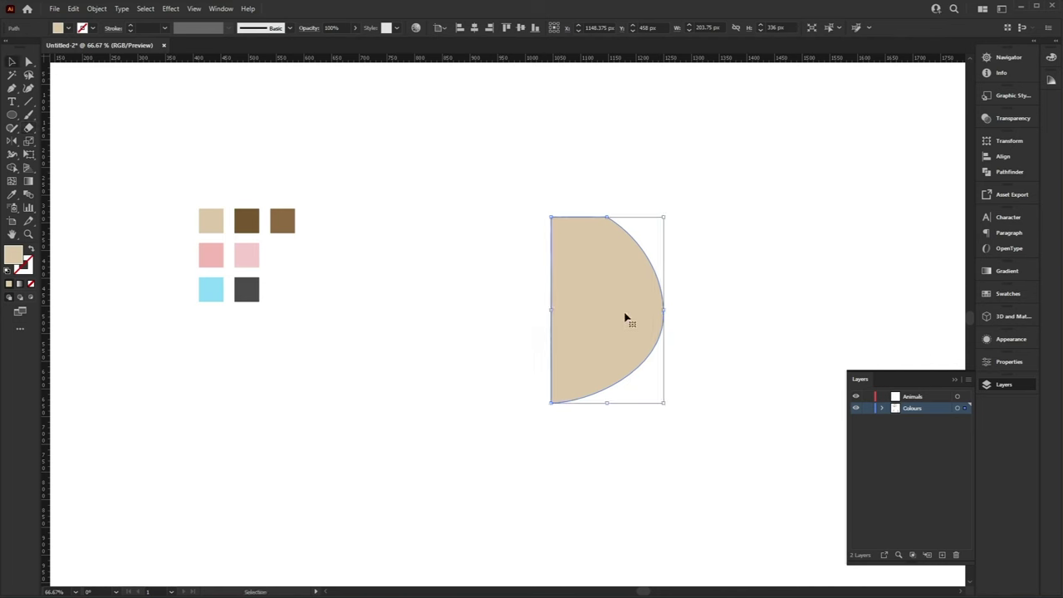
# Paste a copy of the half head in place, reflect it across the vertical axis, and align it against the original's straight edge
pyautogui.press('a')
pyautogui.press('v')
pyautogui.rightClick(571, 240)
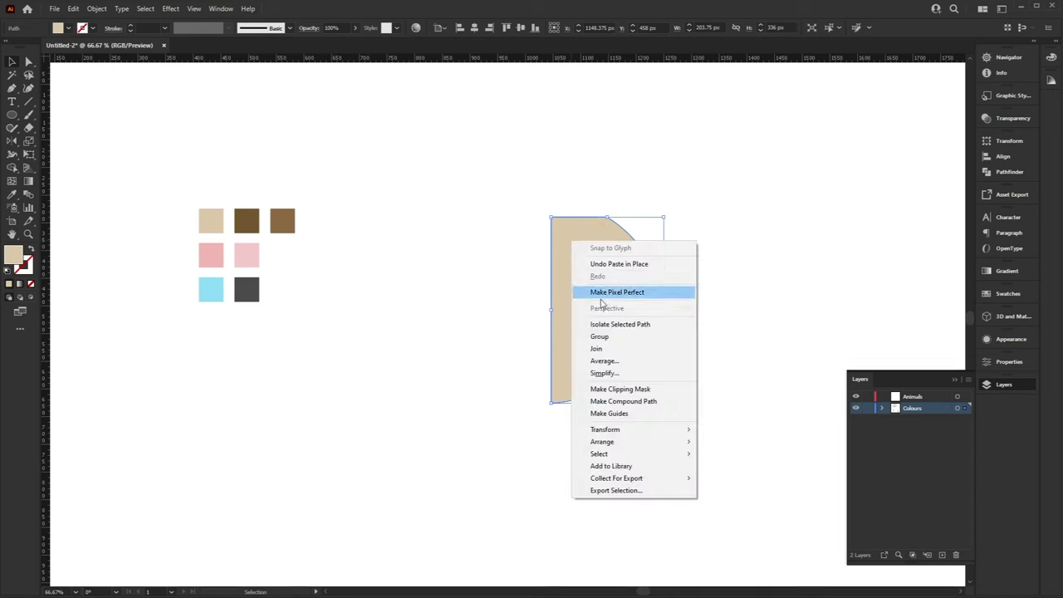
pyautogui.moveTo(656, 445)
pyautogui.moveTo(663, 429)
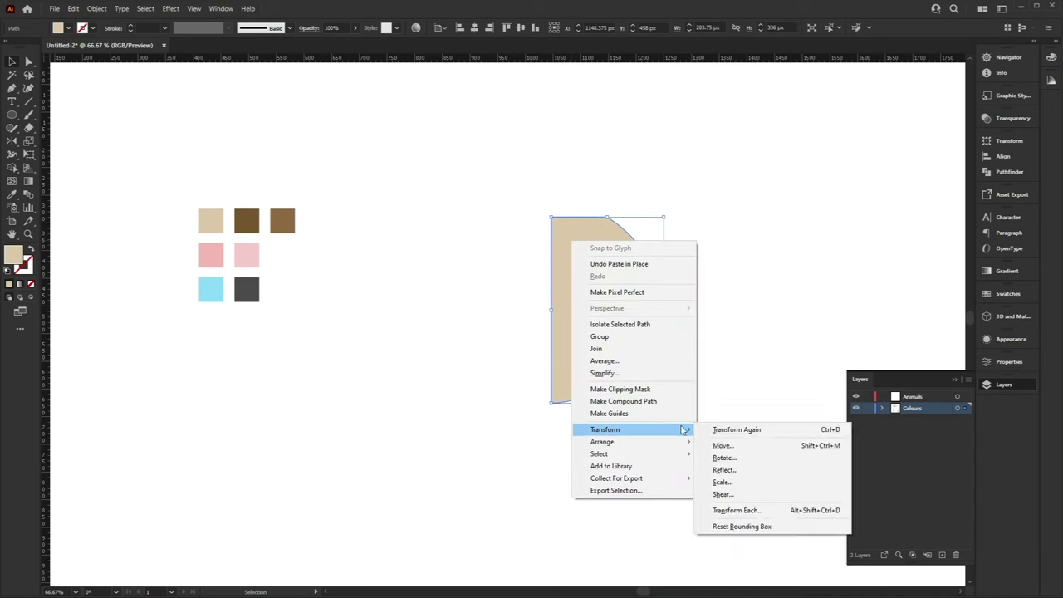
pyautogui.click(752, 470)
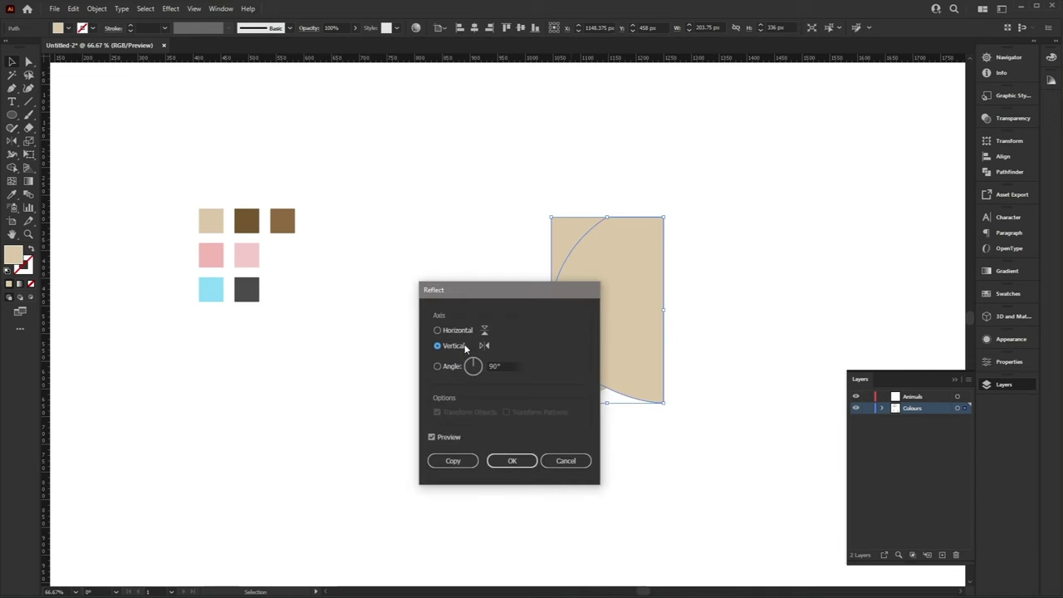
pyautogui.click(514, 459)
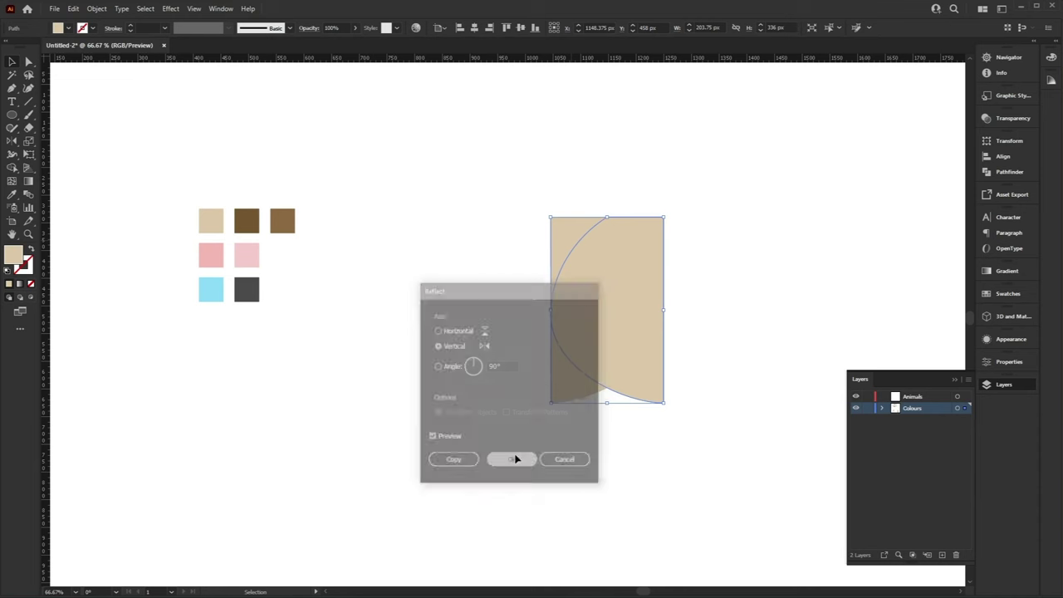
pyautogui.moveTo(612, 340); pyautogui.dragTo(502, 349)
pyautogui.click(702, 316)
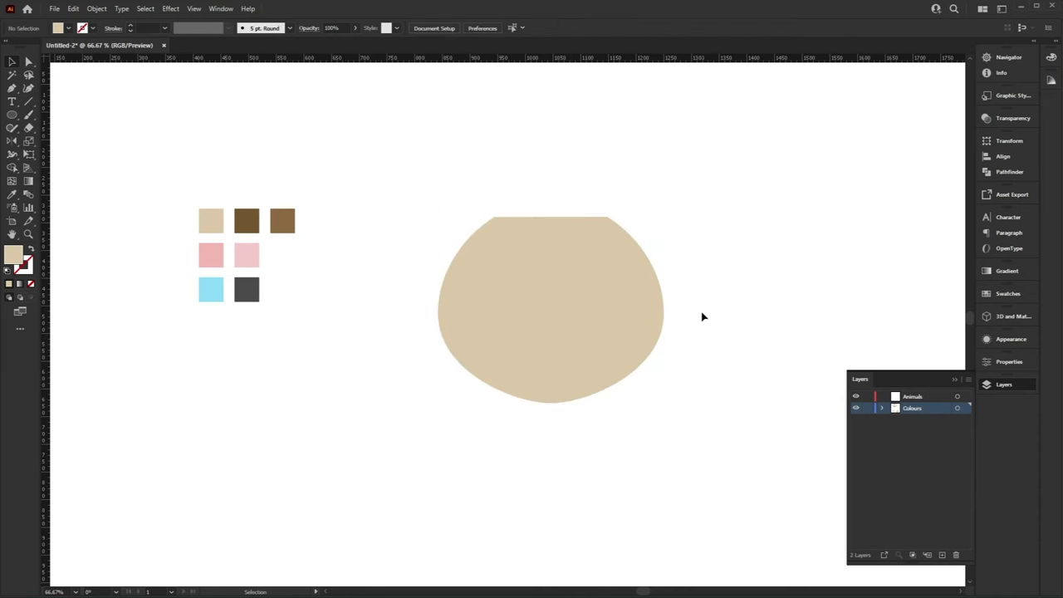
# Select both head halves and unite them into a single shape with Pathfinder
pyautogui.moveTo(670, 193); pyautogui.dragTo(426, 339)
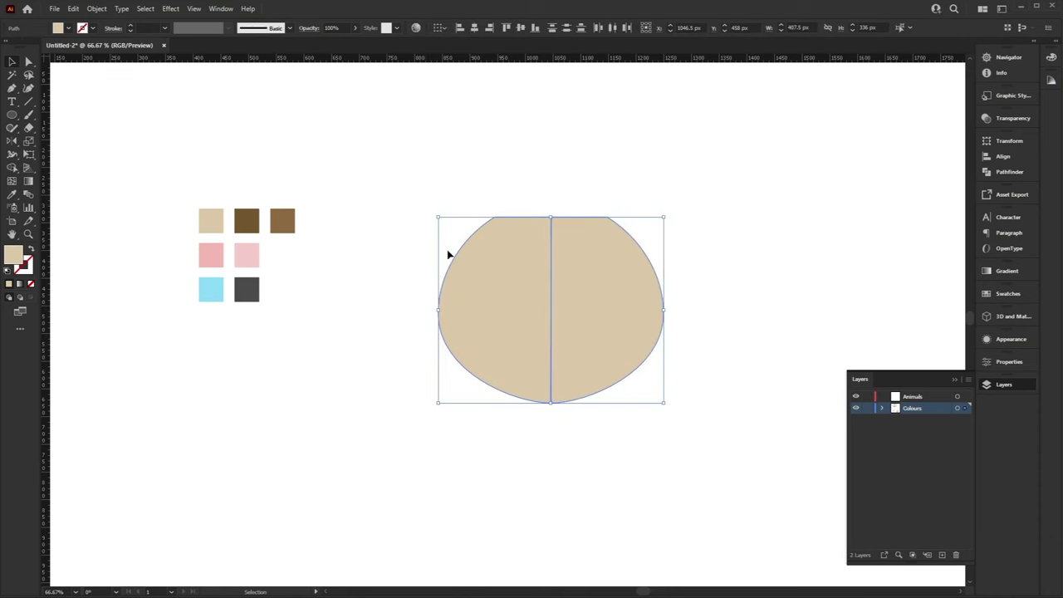
pyautogui.click(1010, 172)
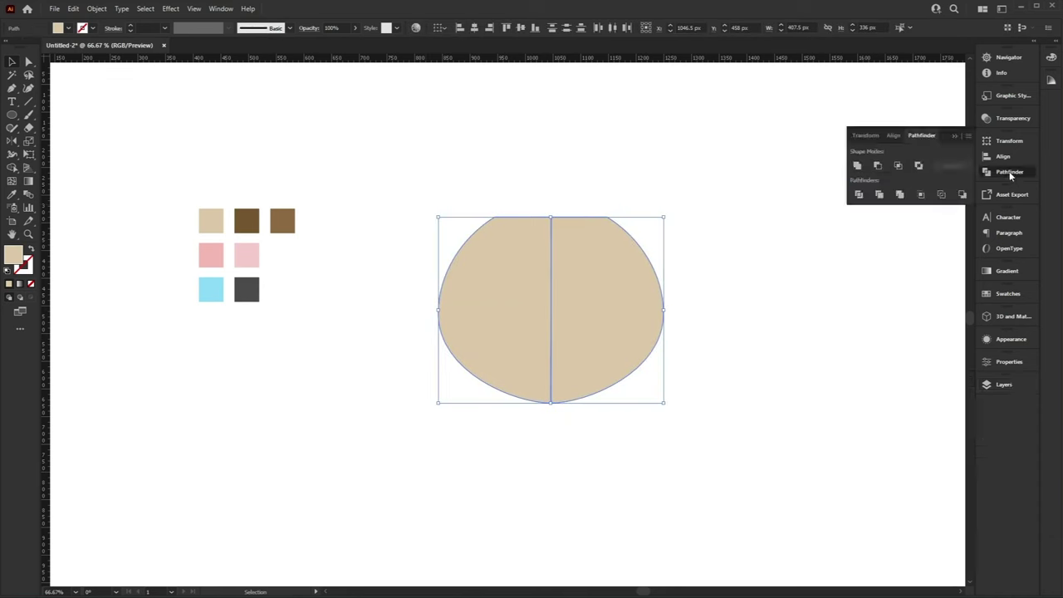
pyautogui.click(857, 165)
pyautogui.click(778, 313)
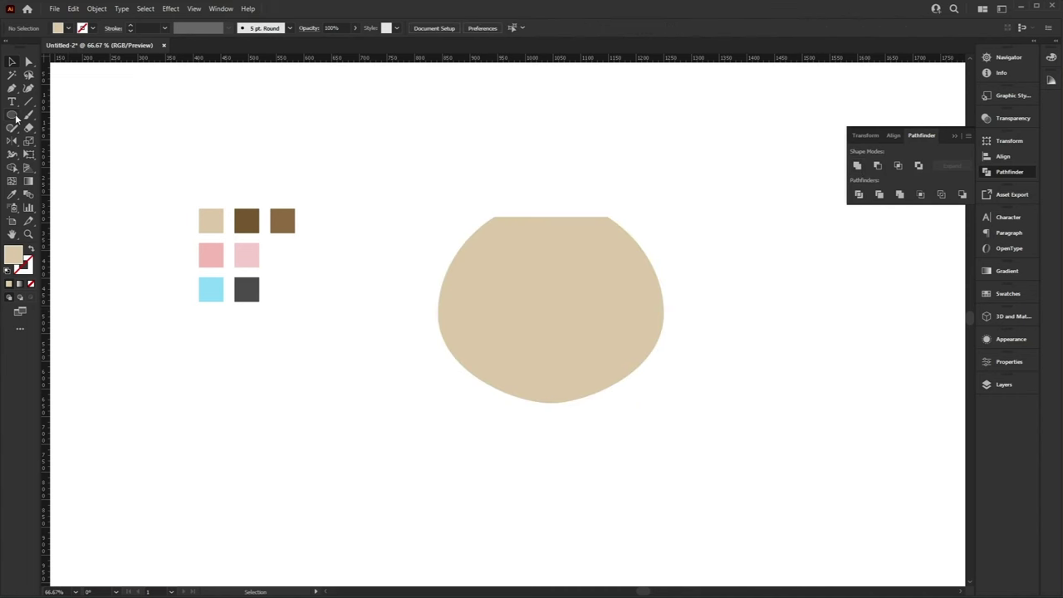
# Draw a three-sided polygon about 136 × 118 px between the swatches and the head for the ear
pyautogui.click(12, 115)
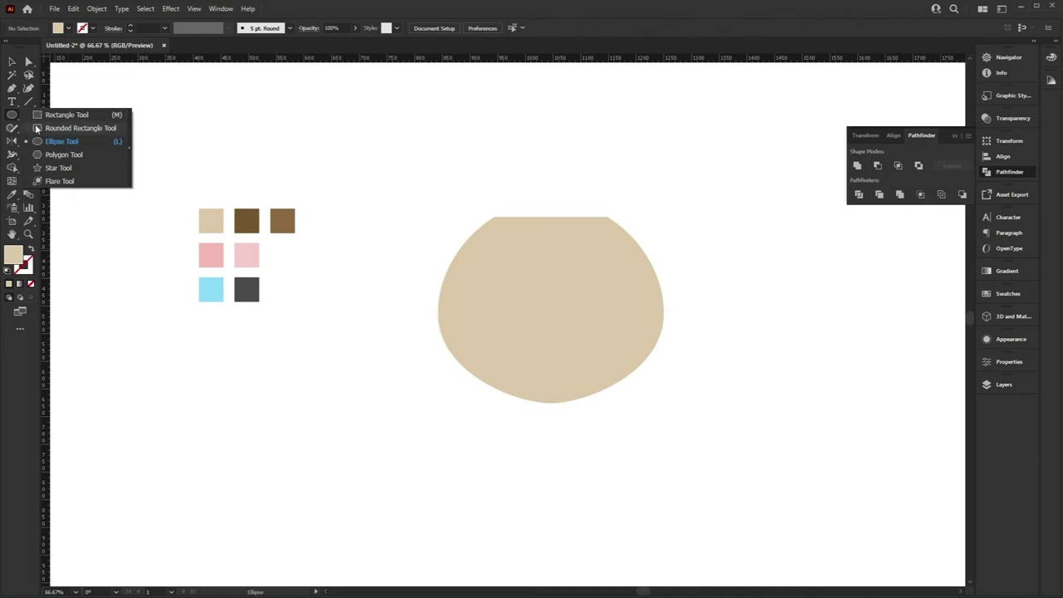
pyautogui.click(65, 154)
pyautogui.moveTo(376, 147)
pyautogui.mouseDown()
pyautogui.moveTo(412, 190)
pyautogui.moveTo(440, 194)
pyautogui.moveTo(427, 176)
pyautogui.moveTo(392, 209)
pyautogui.moveTo(378, 328)
pyautogui.moveTo(402, 341)
pyautogui.moveTo(392, 333)
pyautogui.mouseUp()
pyautogui.press('Up')
pyautogui.press('Up')
pyautogui.press('Up')
pyautogui.press('Up')
pyautogui.press('Up')
pyautogui.press('Down')
pyautogui.press('Down')
pyautogui.press('Down')
pyautogui.press('Down')
pyautogui.press('Down')
pyautogui.press('v')
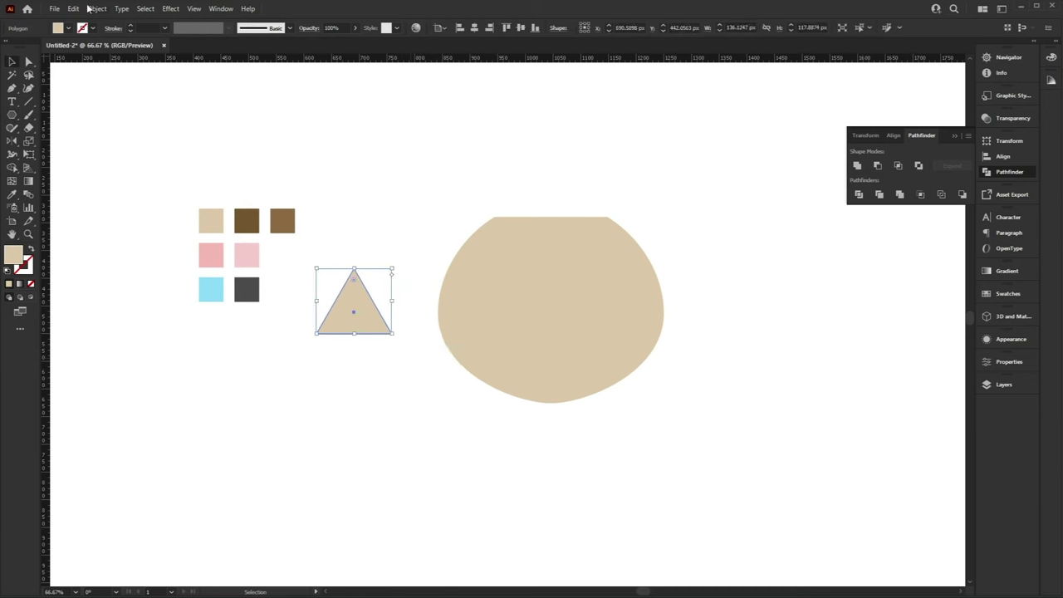
# Apply a vertical Bulge warp with 40% bend to the triangle and expand its appearance
pyautogui.click(171, 9)
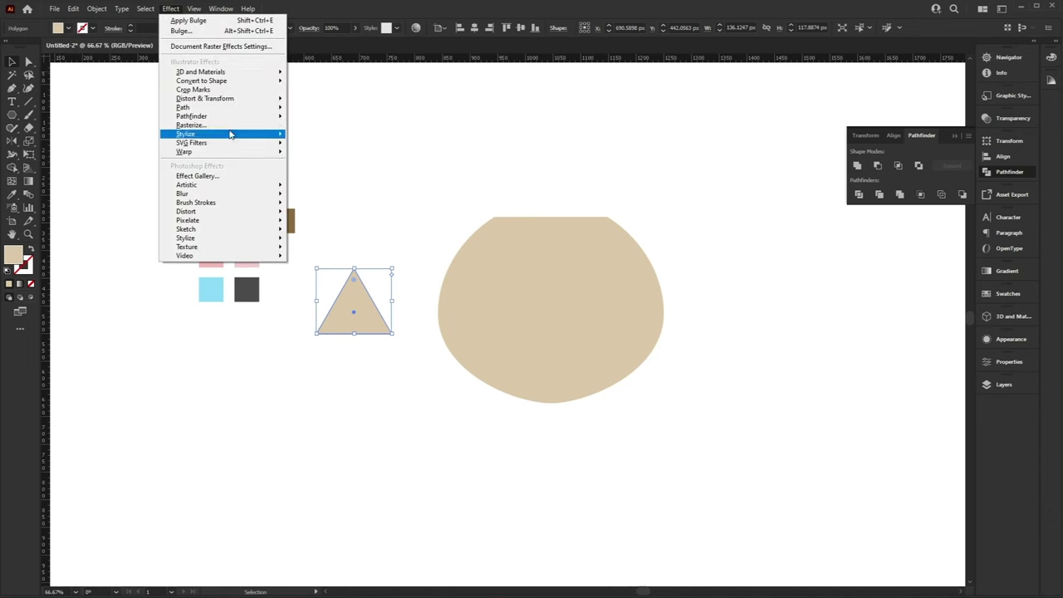
pyautogui.moveTo(237, 152)
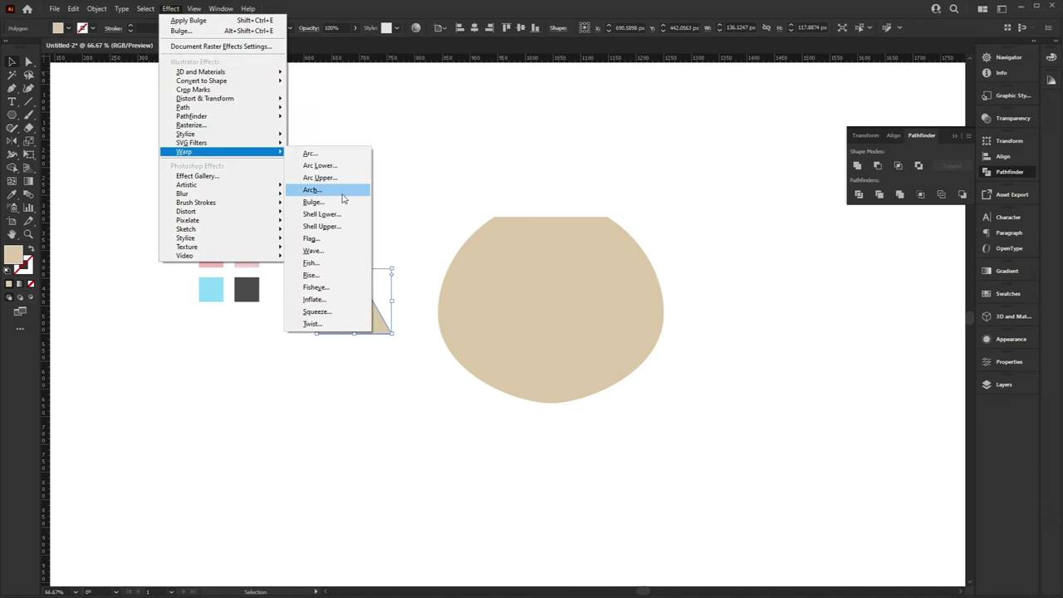
pyautogui.click(342, 204)
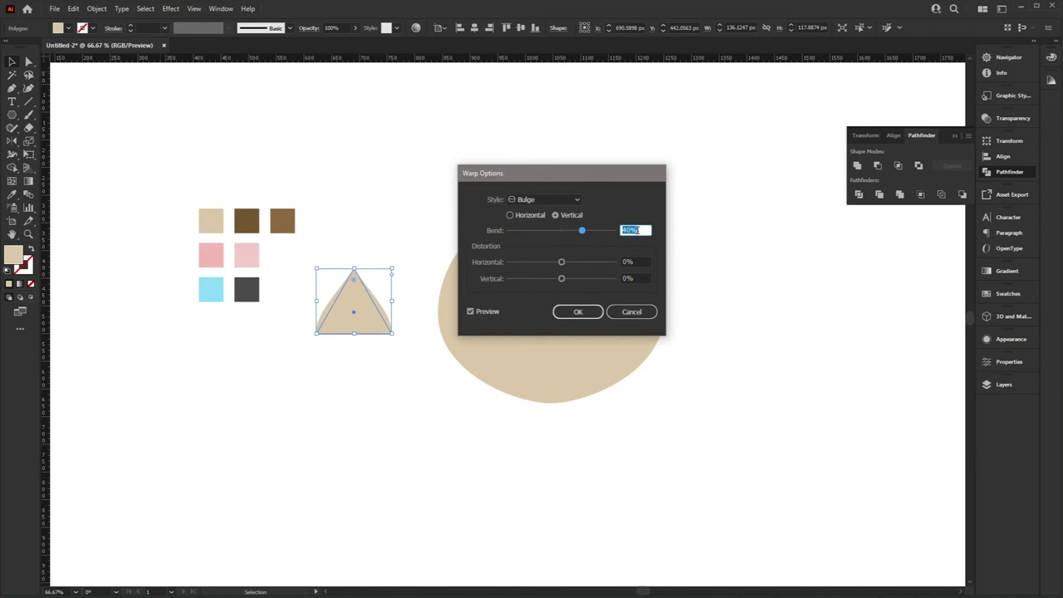
pyautogui.click(578, 312)
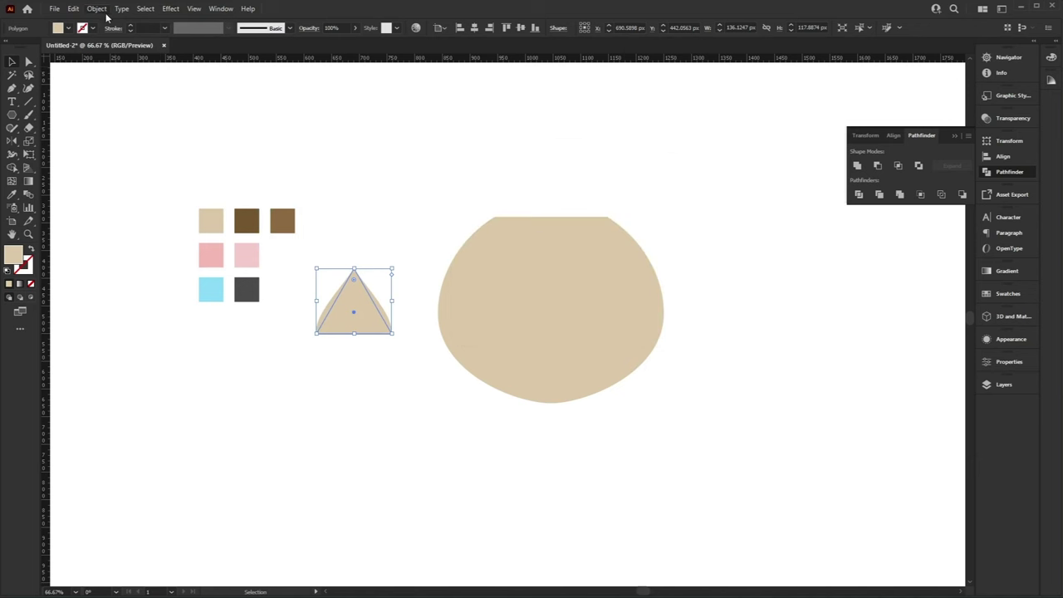
pyautogui.click(98, 10)
pyautogui.click(164, 151)
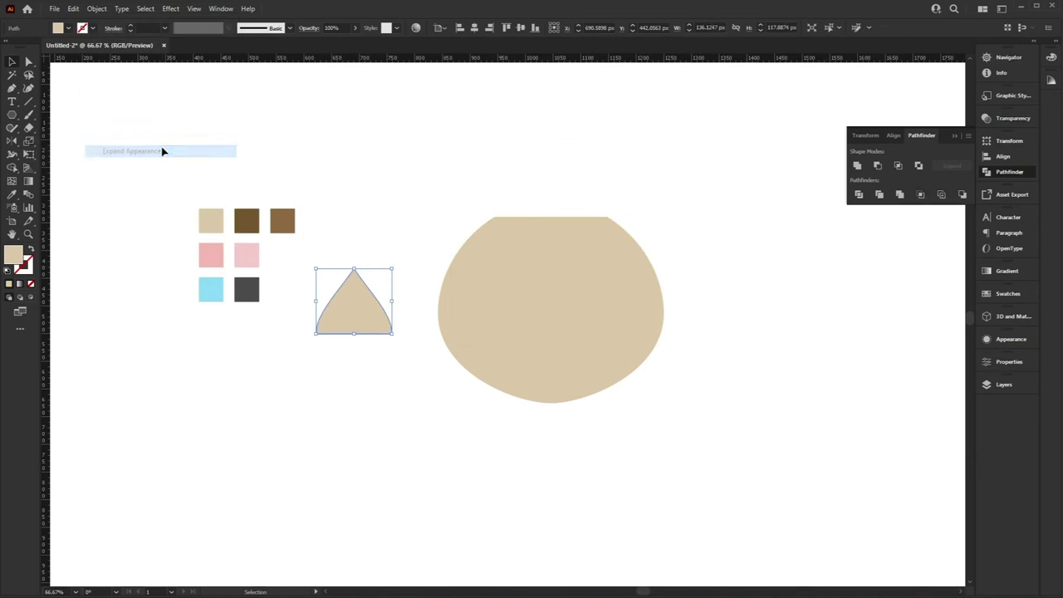
# Move the ear triangle up toward the head, convert its tip to a smooth anchor, and raise it until the ear is about 134 px tall
pyautogui.moveTo(349, 305); pyautogui.dragTo(399, 190)
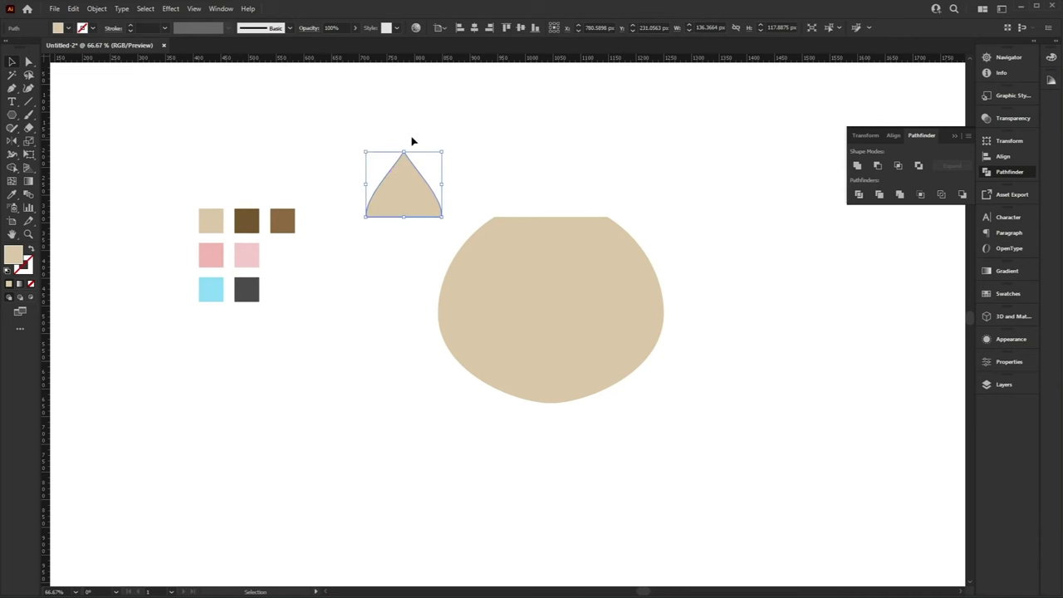
pyautogui.click(29, 63)
pyautogui.click(405, 154)
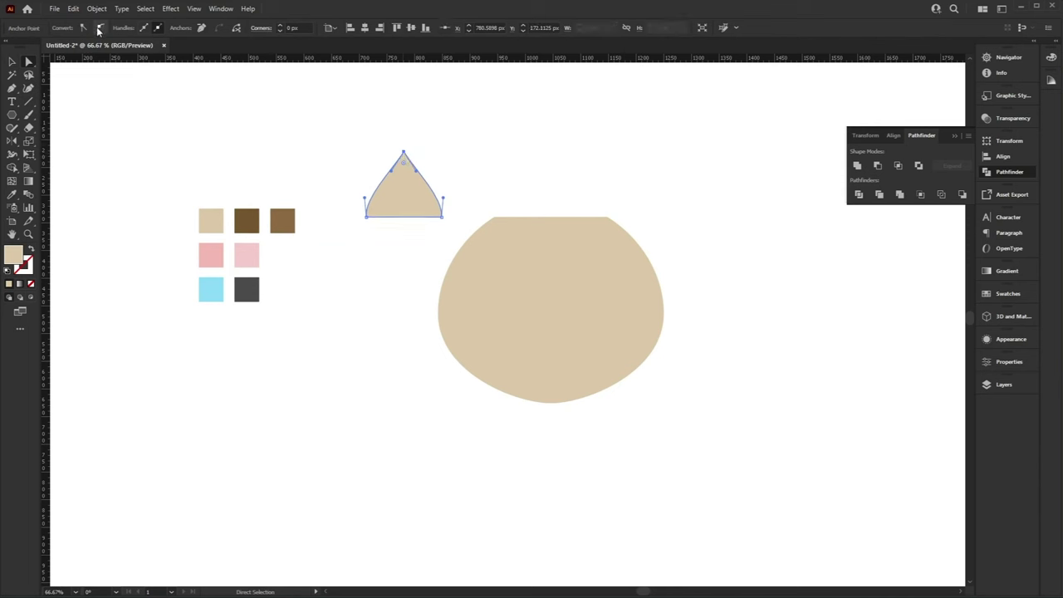
pyautogui.click(99, 28)
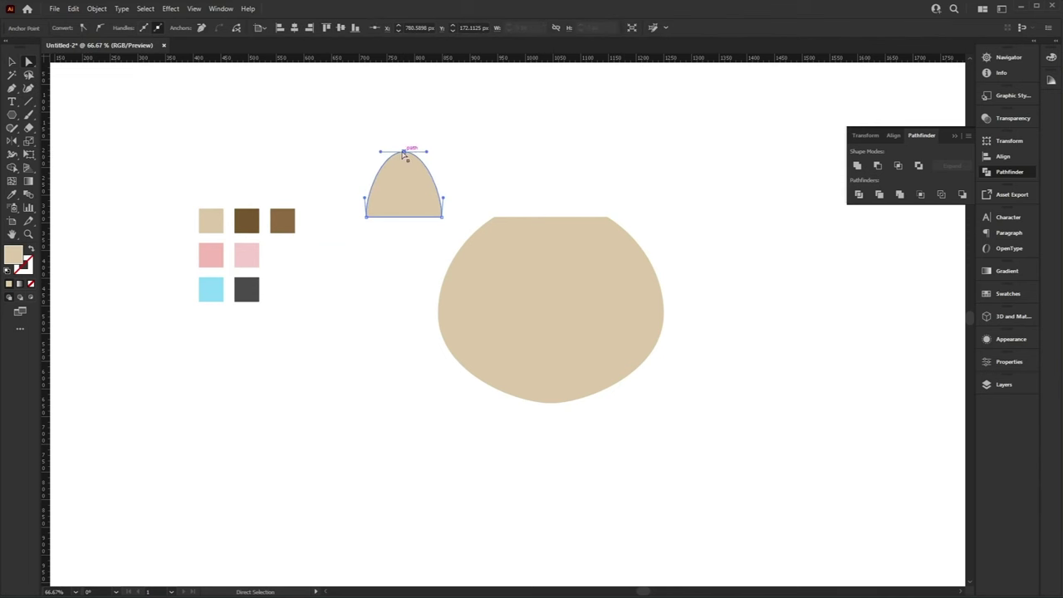
pyautogui.moveTo(402, 153)
pyautogui.mouseDown()
pyautogui.moveTo(404, 135)
pyautogui.moveTo(441, 134)
pyautogui.moveTo(389, 137)
pyautogui.mouseUp()
pyautogui.click(475, 221)
pyautogui.press('v')
pyautogui.click(396, 180)
pyautogui.press('a')
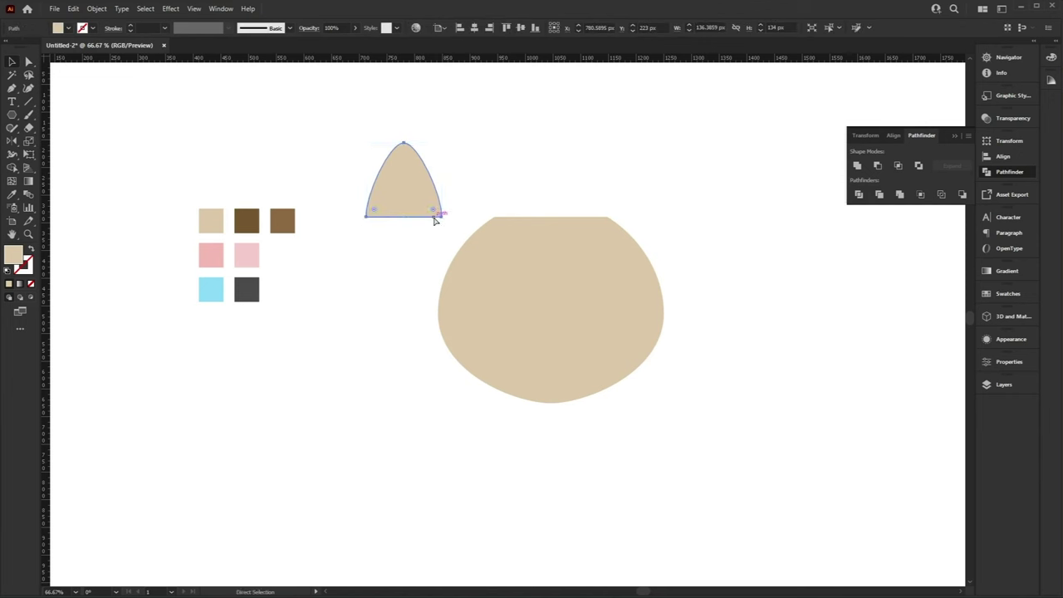
# Make a smaller copy of the ear, about 90 × 98 px on the same base line, and fill it with the dark brown swatch
pyautogui.press('v')
pyautogui.press('a')
pyautogui.press('v')
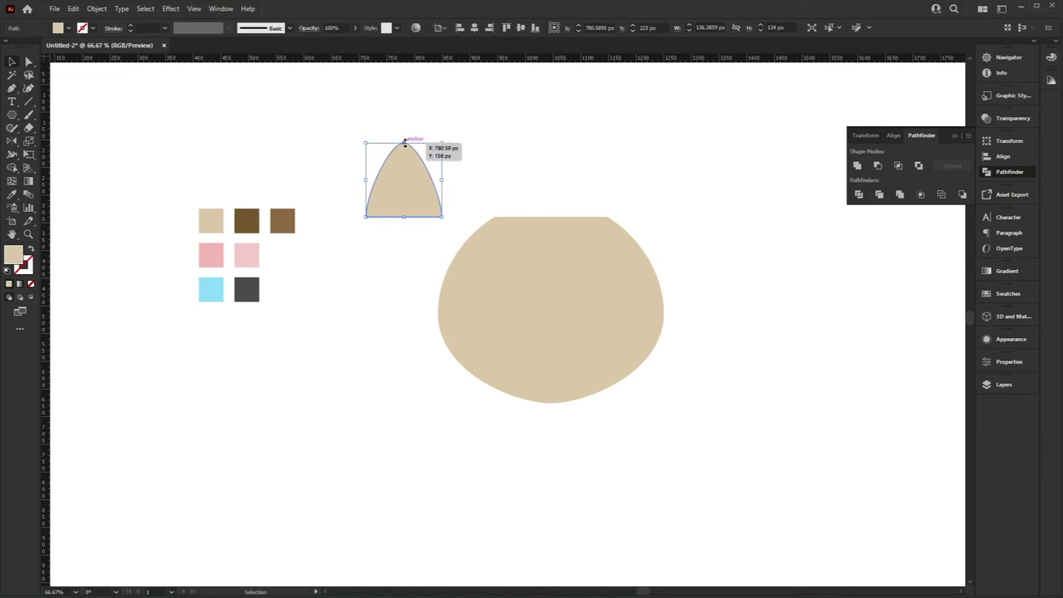
pyautogui.moveTo(404, 142); pyautogui.dragTo(408, 163)
pyautogui.press('i')
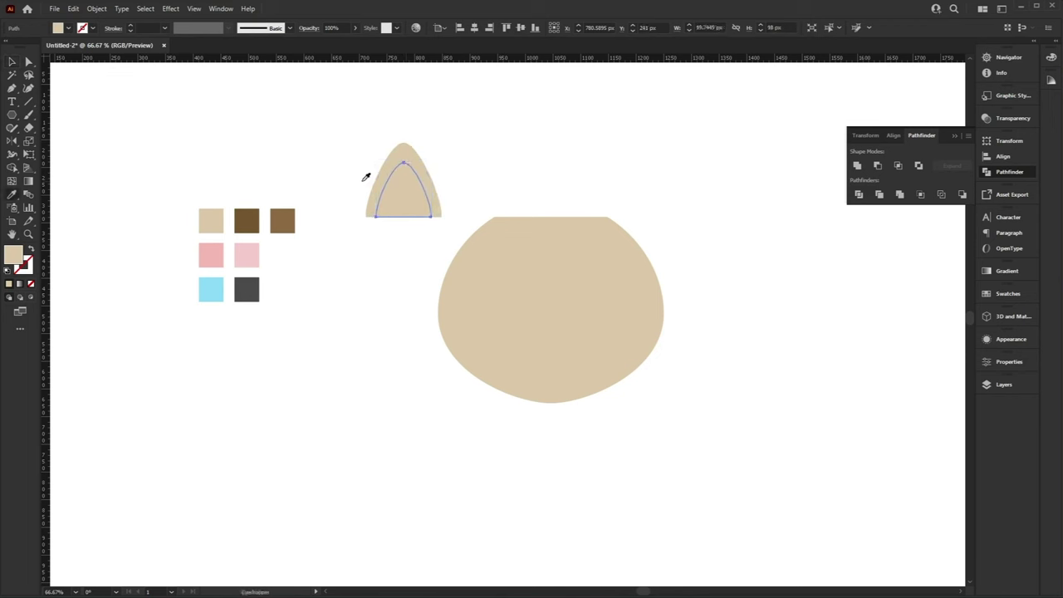
pyautogui.click(260, 209)
# Group the outer and inner ear shapes, then rotate the group outward and place it behind the head's upper-left edge
pyautogui.press('v')
pyautogui.click(330, 254)
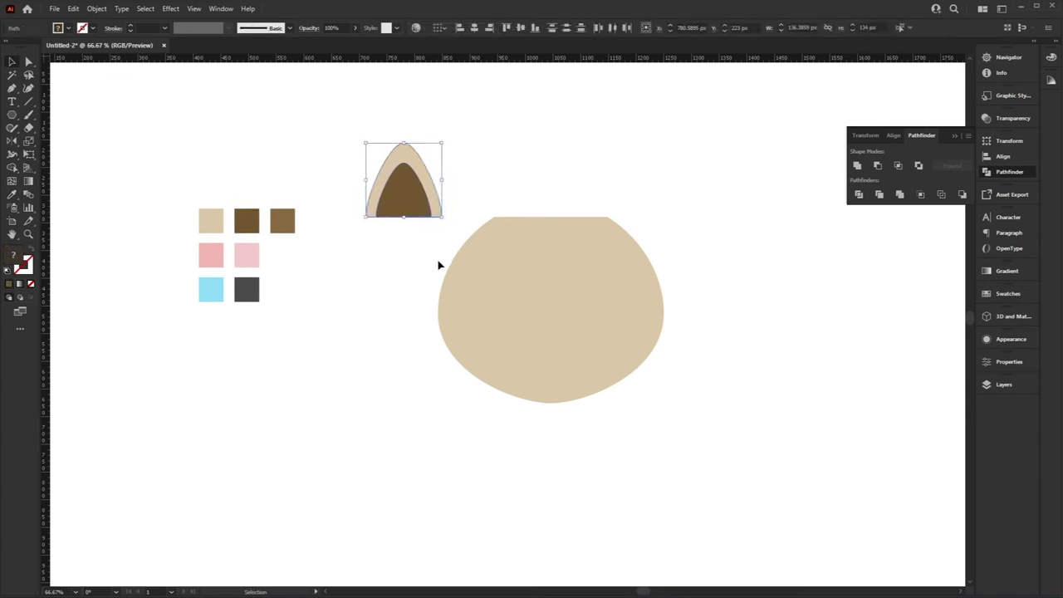
pyautogui.hotkey('ctrl', 'g')
pyautogui.moveTo(444, 221)
pyautogui.mouseDown()
pyautogui.moveTo(461, 171)
pyautogui.moveTo(415, 185)
pyautogui.moveTo(449, 227)
pyautogui.mouseUp()
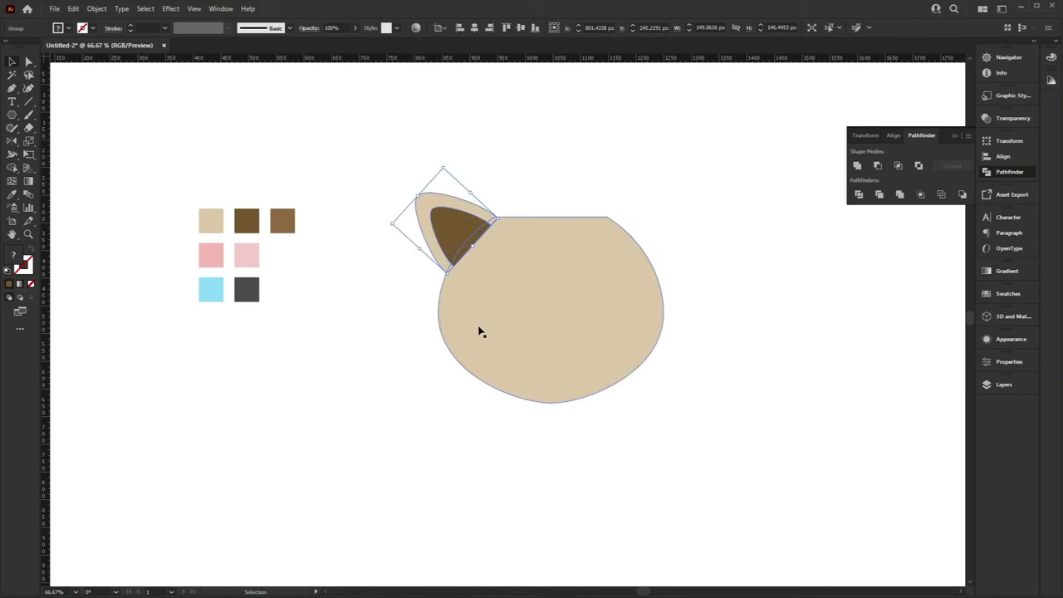
pyautogui.press('a')
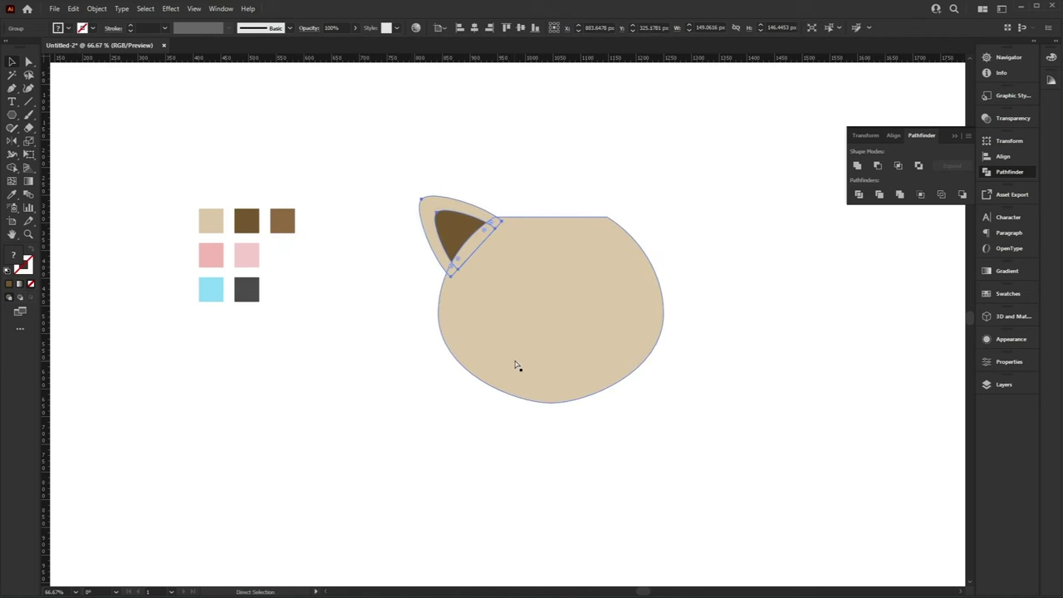
# Paste a copy of the ear in place, reflect it across the vertical axis, and move it 322 px horizontally to the head's opposite side
pyautogui.press('v')
pyautogui.press('a')
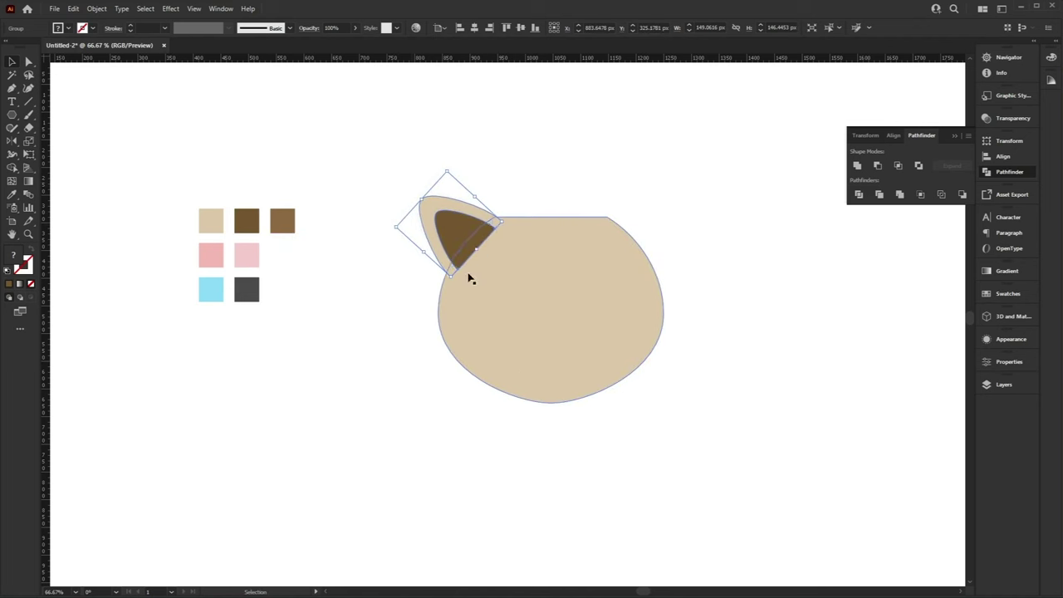
pyautogui.press('v')
pyautogui.rightClick(456, 231)
pyautogui.moveTo(526, 355)
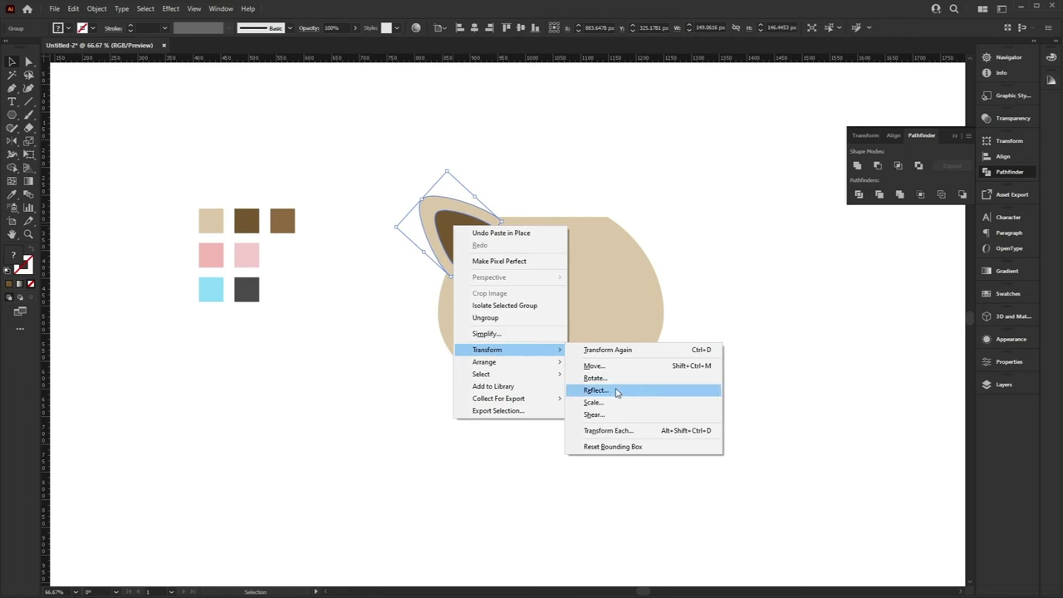
pyautogui.click(616, 392)
pyautogui.click(511, 460)
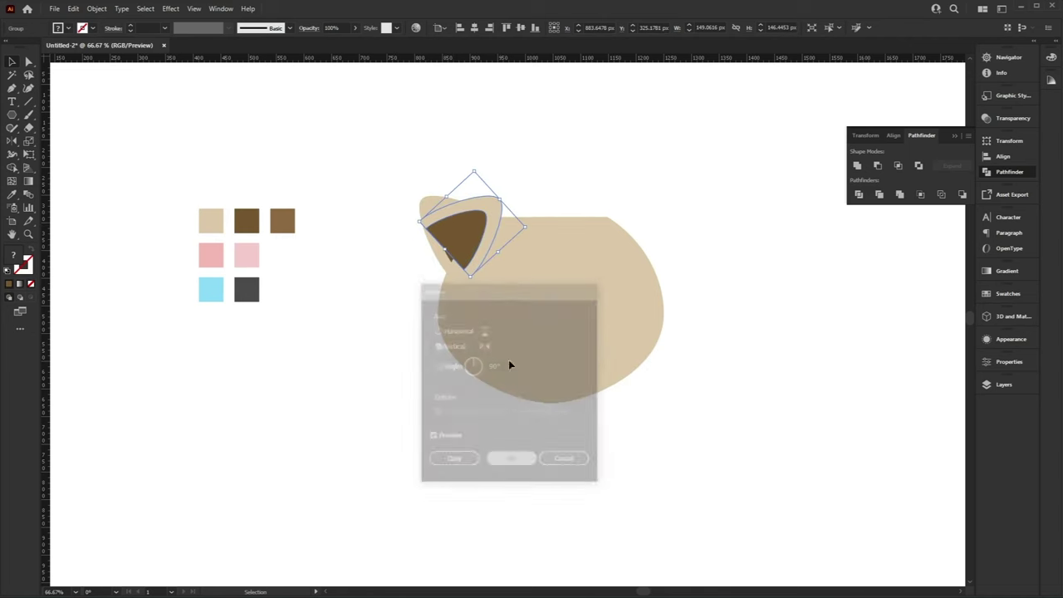
pyautogui.moveTo(467, 262); pyautogui.dragTo(647, 264)
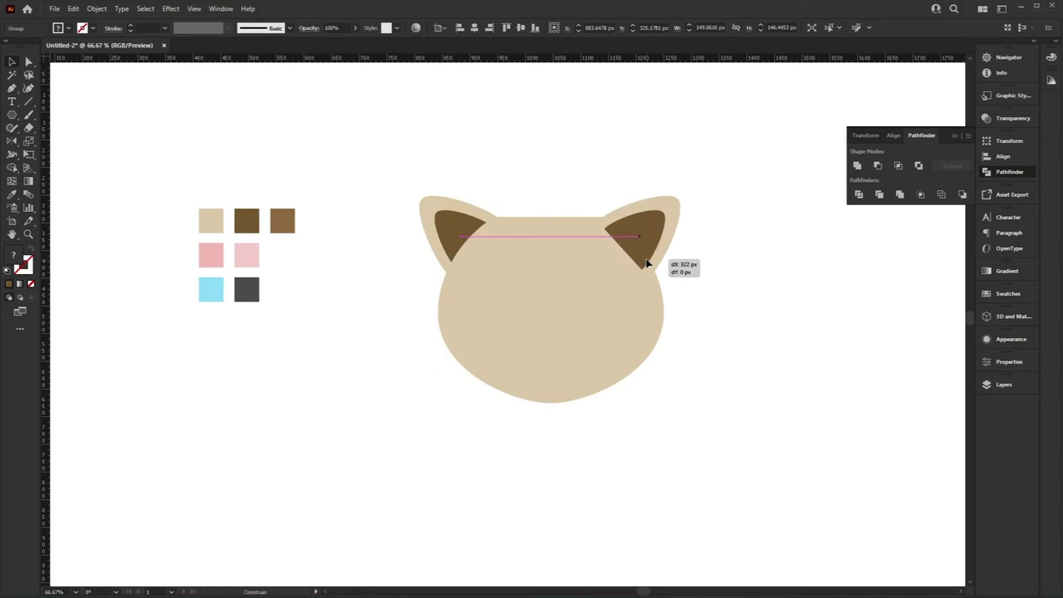
# Send the mirrored ear to the back, behind the head
pyautogui.rightClick(659, 232)
pyautogui.moveTo(728, 367)
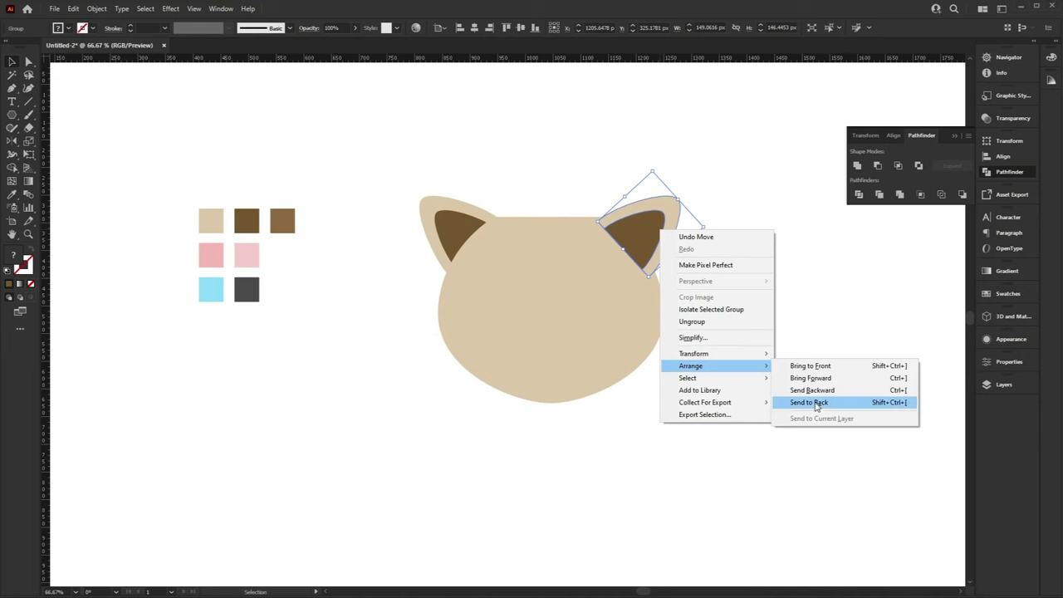
pyautogui.click(810, 402)
pyautogui.click(761, 252)
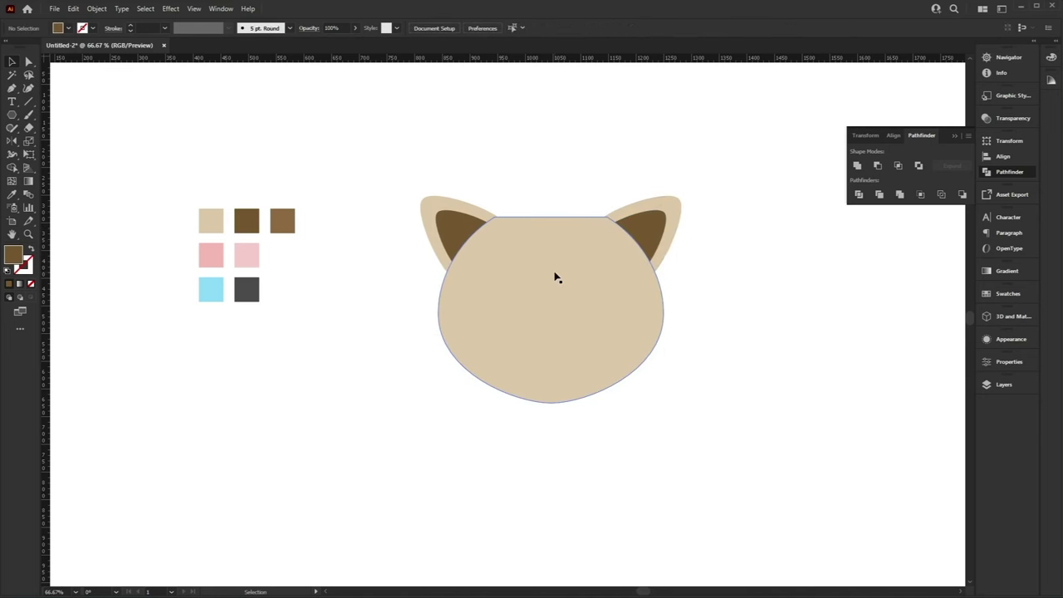
# Draw a dark brown circle of about 235 px and center it horizontally on the head
pyautogui.press('l')
pyautogui.moveTo(550, 248); pyautogui.dragTo(670, 380)
pyautogui.press('v')
pyautogui.moveTo(640, 337); pyautogui.dragTo(573, 321)
# Delete the brown circle's left anchor point to leave only the right half
pyautogui.press('a')
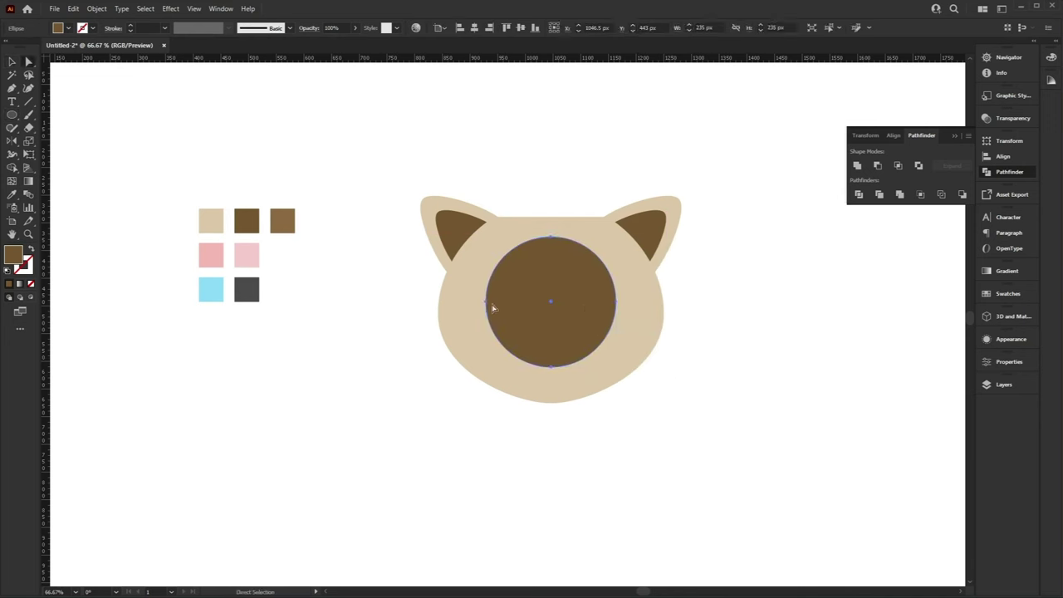
pyautogui.click(487, 303)
pyautogui.press('Delete')
# Reshape the brown half circle's anchors and handles into a rounded cheek with a raised lower center point, about 145 × 205 px
pyautogui.moveTo(587, 239); pyautogui.dragTo(598, 238)
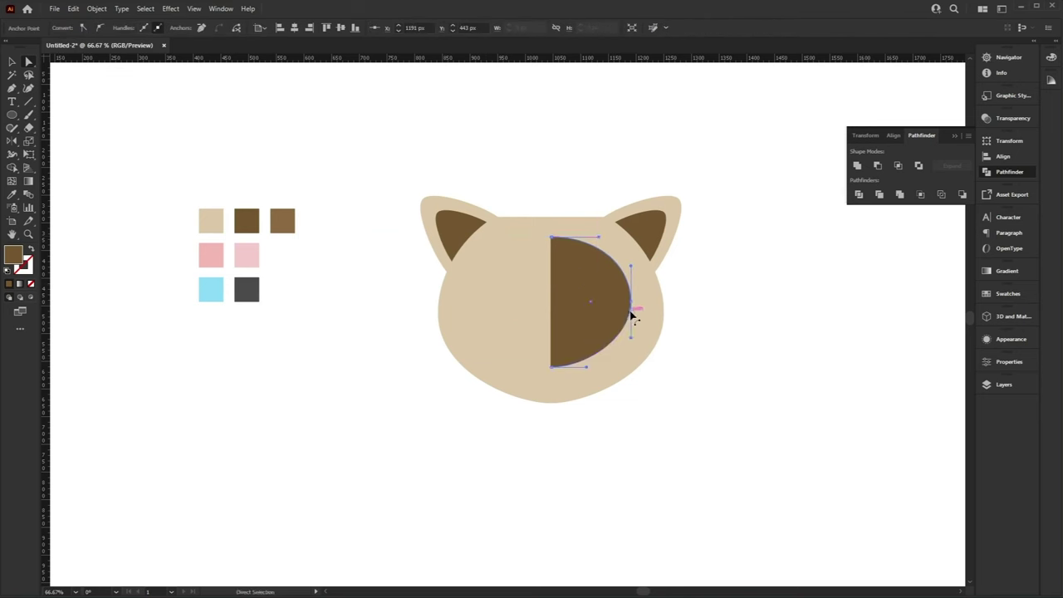
pyautogui.moveTo(631, 305); pyautogui.dragTo(631, 315)
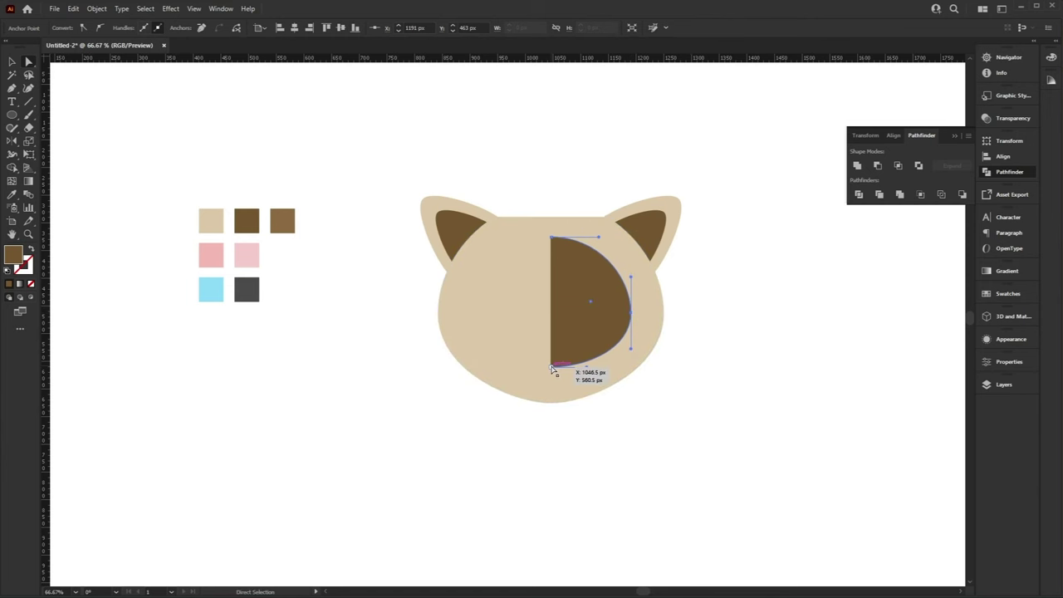
pyautogui.moveTo(553, 368); pyautogui.dragTo(628, 349)
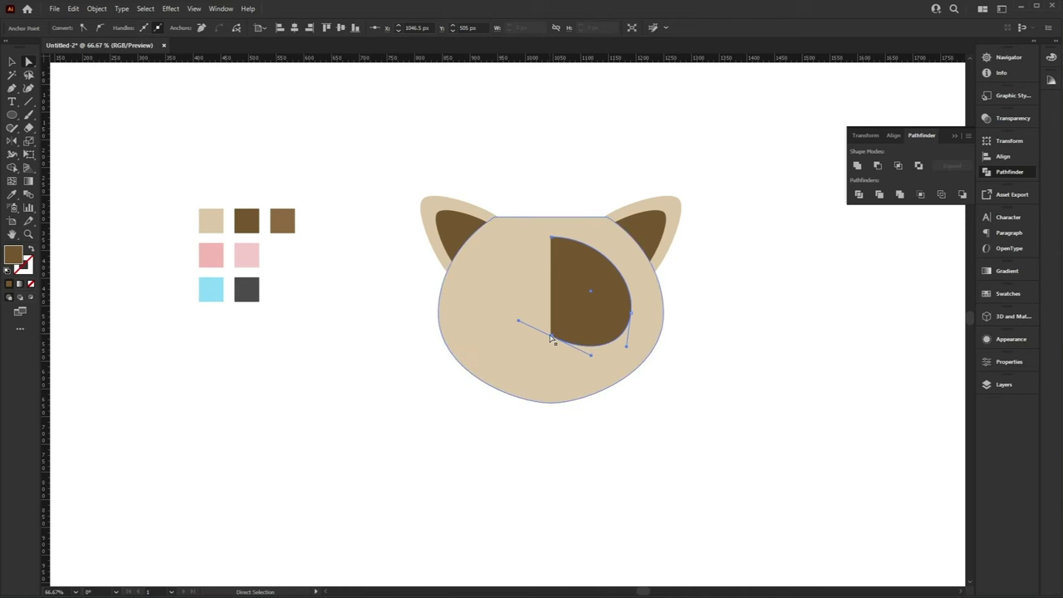
pyautogui.moveTo(550, 338); pyautogui.dragTo(551, 342)
pyautogui.press('v')
pyautogui.click(733, 416)
# Paste a copy of the brown half in place, reflect it vertically, align it to the original's straight edge, and select both halves
pyautogui.click(596, 323)
pyautogui.press('ctrl')
pyautogui.press('ctrl')
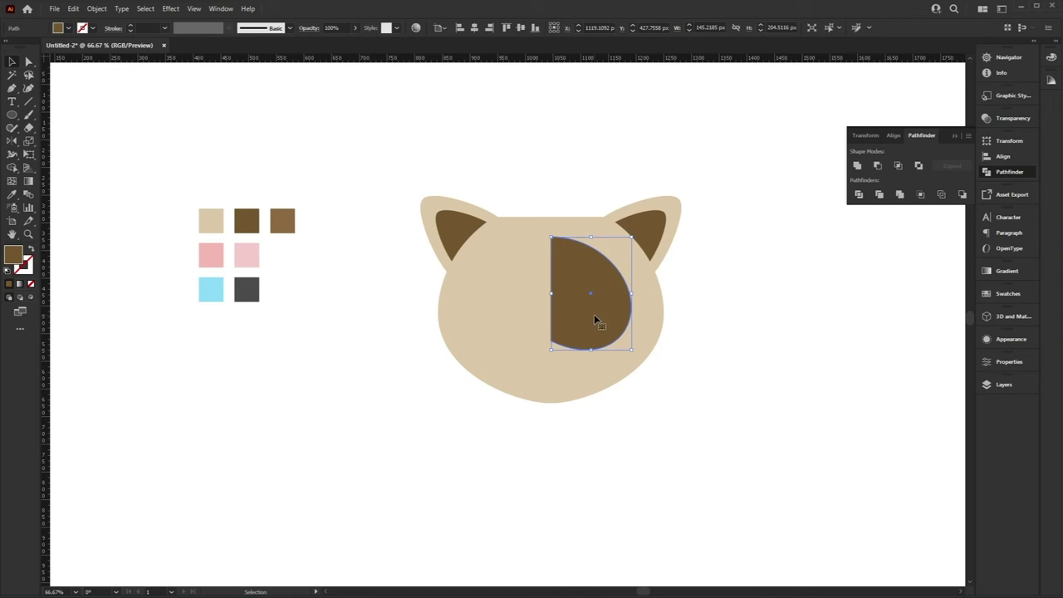
pyautogui.rightClick(595, 323)
pyautogui.moveTo(683, 510)
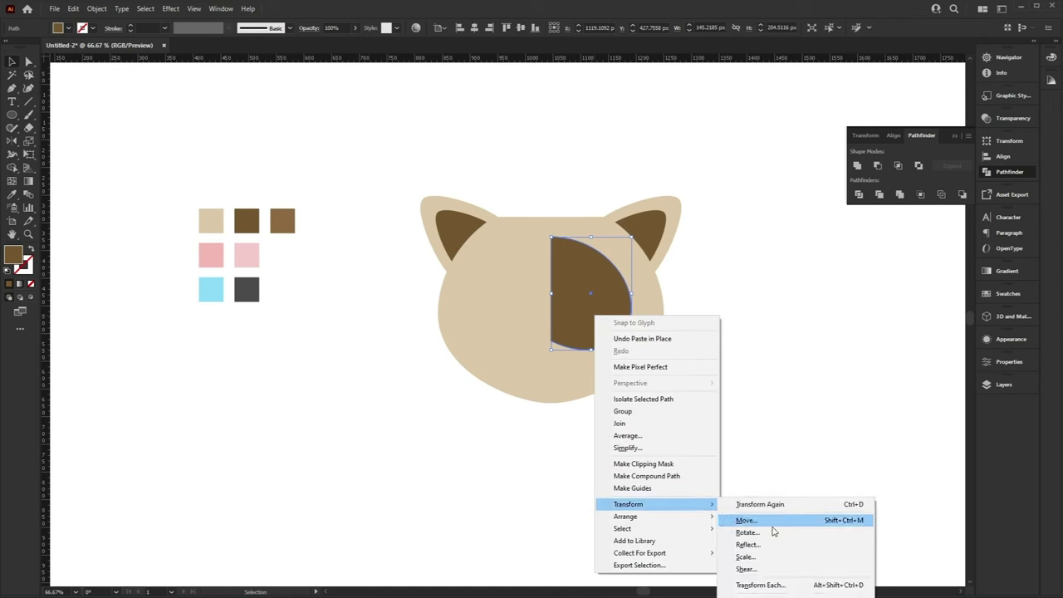
pyautogui.click(788, 550)
pyautogui.click(508, 462)
pyautogui.moveTo(601, 327); pyautogui.dragTo(522, 327)
pyautogui.keyDown('shift'); pyautogui.click(594, 314); pyautogui.keyUp('shift')
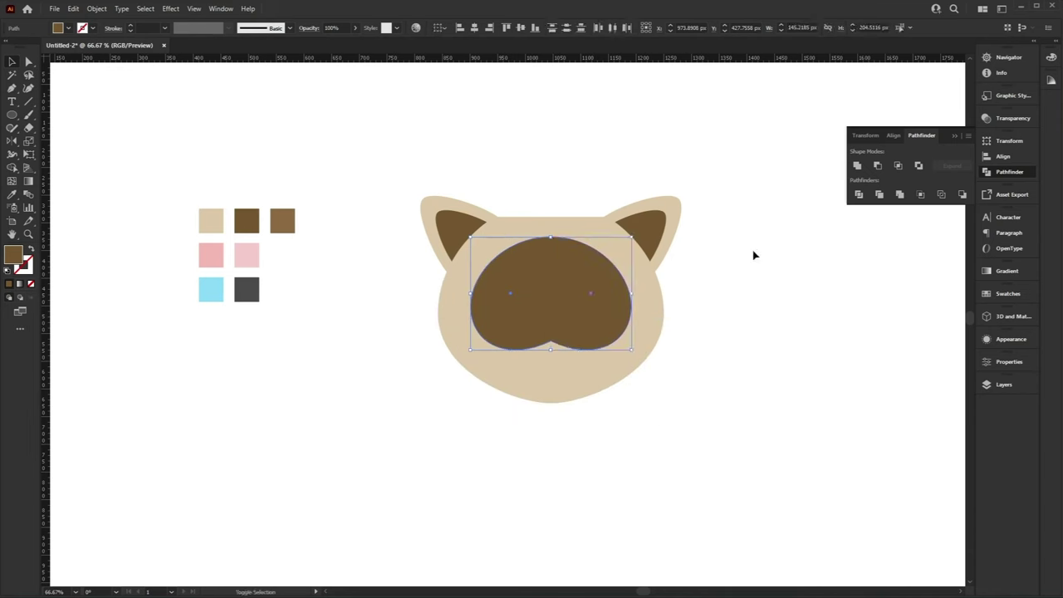
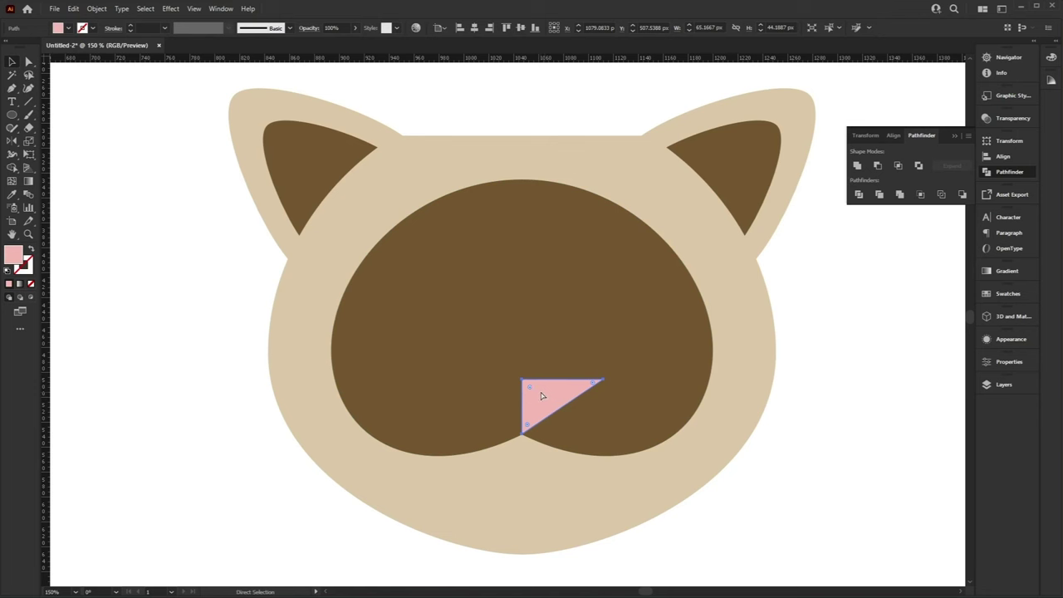
# Reflect the pasted pink nose triangle across the vertical axis, align it against the original, and unite both halves into one shape
pyautogui.rightClick(509, 311)
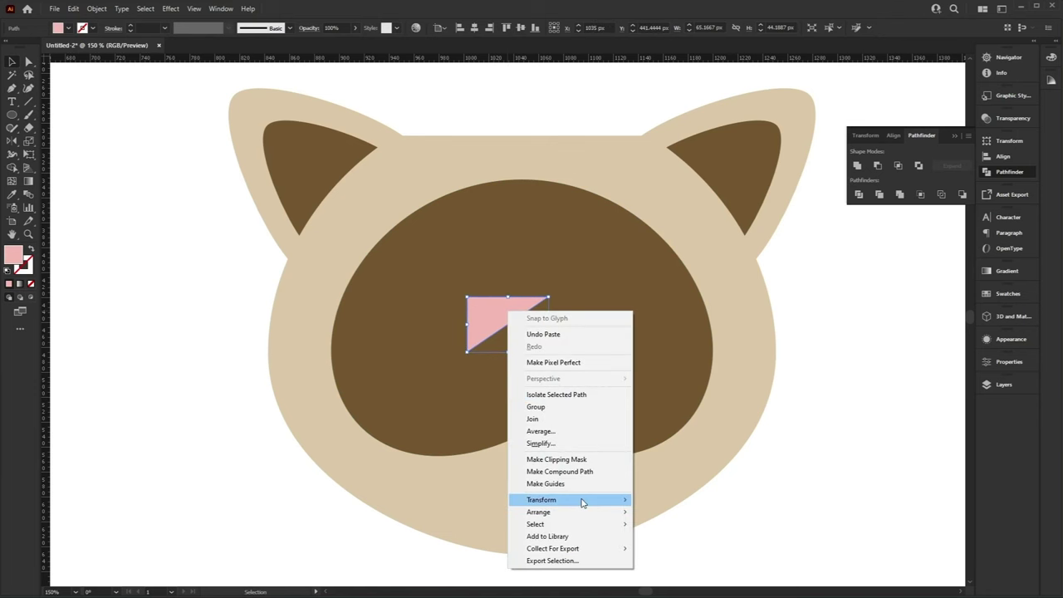
pyautogui.moveTo(581, 500)
pyautogui.click(664, 538)
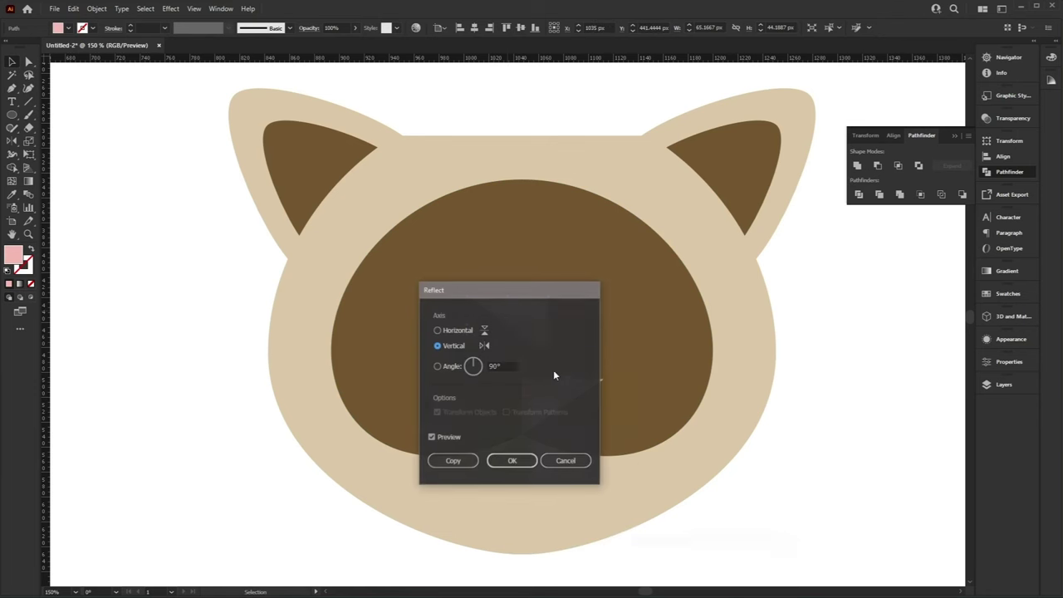
pyautogui.click(516, 460)
pyautogui.moveTo(509, 350); pyautogui.dragTo(495, 404)
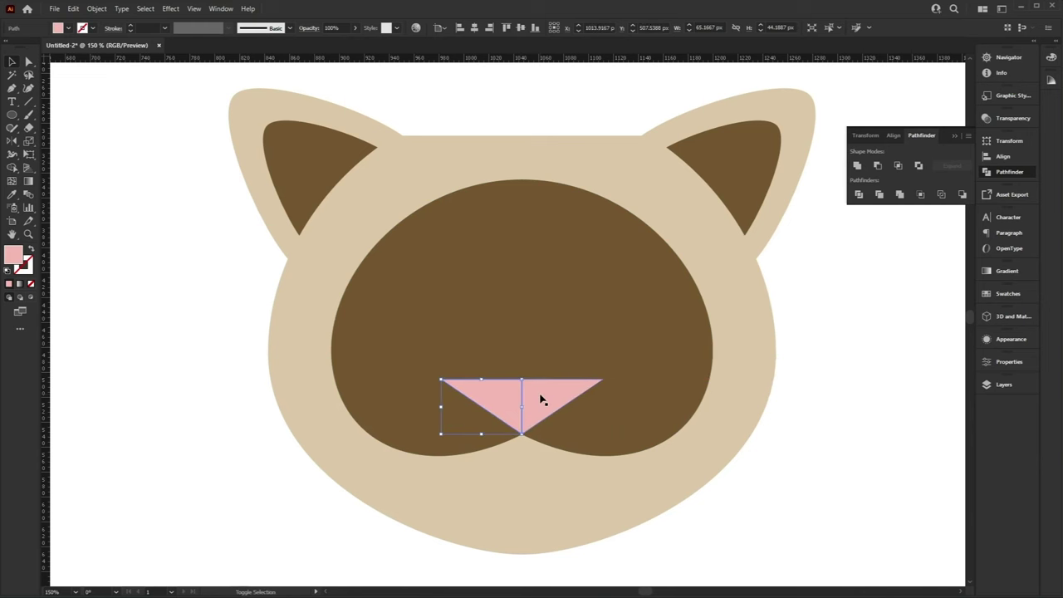
pyautogui.keyDown('shift'); pyautogui.click(543, 398); pyautogui.keyUp('shift')
pyautogui.click(863, 166)
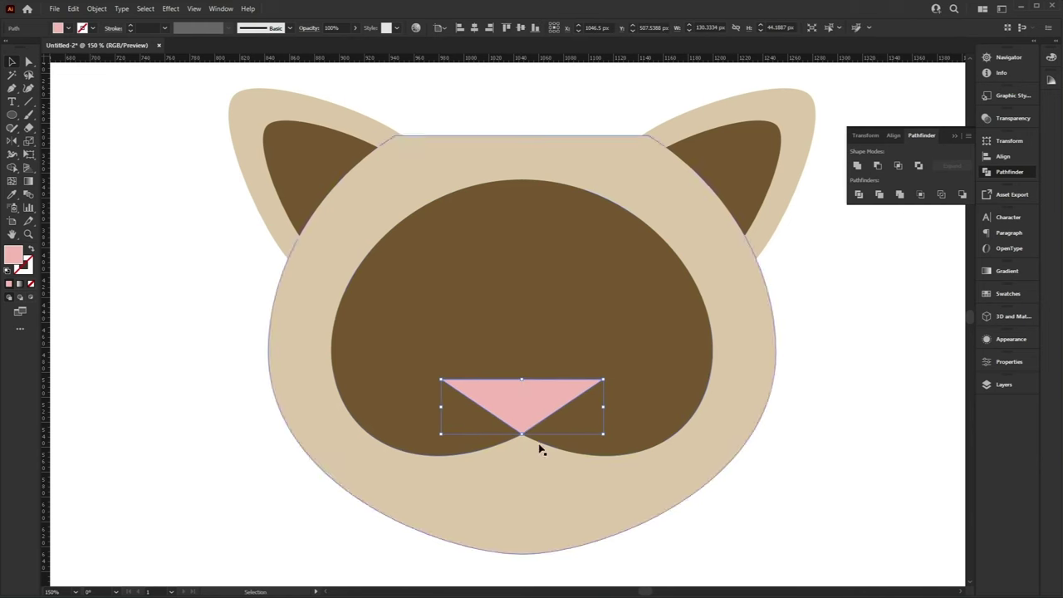
# Round the corners of the pink nose, with larger upper corners, until the shape is about 87 px wide
pyautogui.press('a')
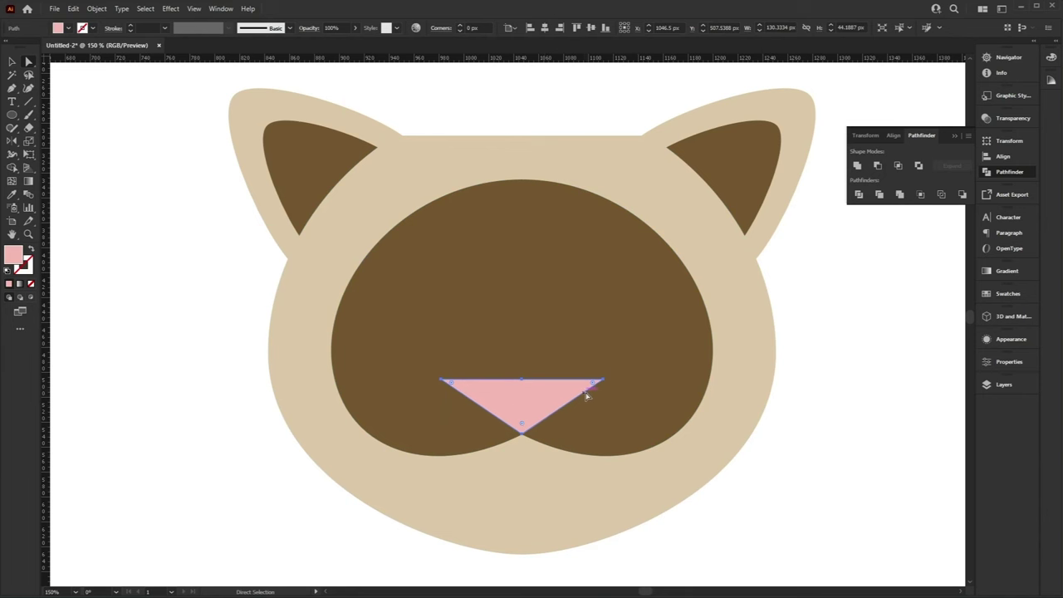
pyautogui.moveTo(594, 387); pyautogui.dragTo(563, 392)
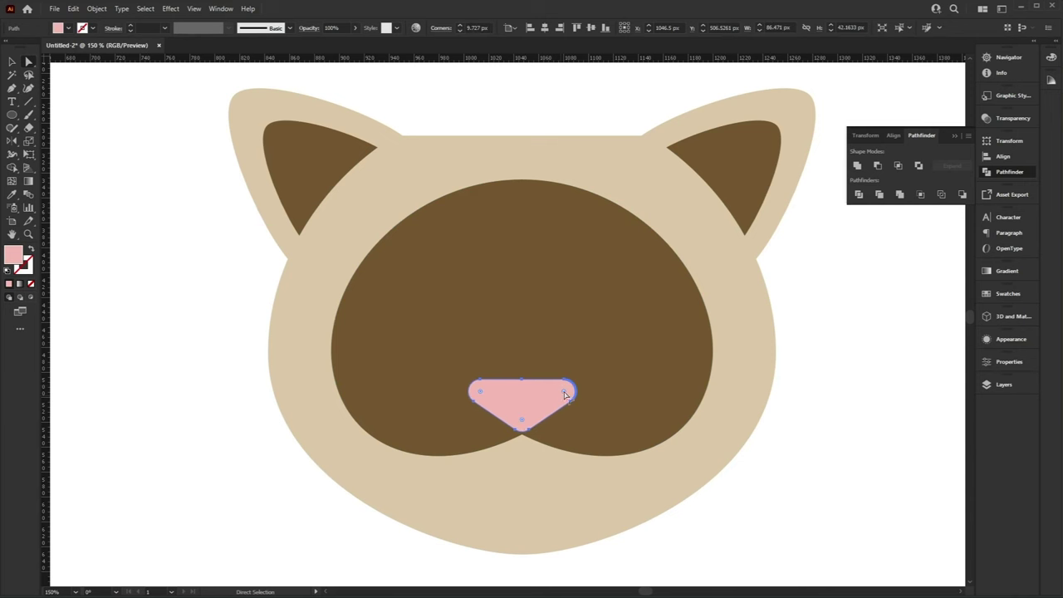
pyautogui.moveTo(564, 393); pyautogui.dragTo(571, 394)
pyautogui.hotkey('ctrl', '=')
pyautogui.hotkey('ctrl', '=')
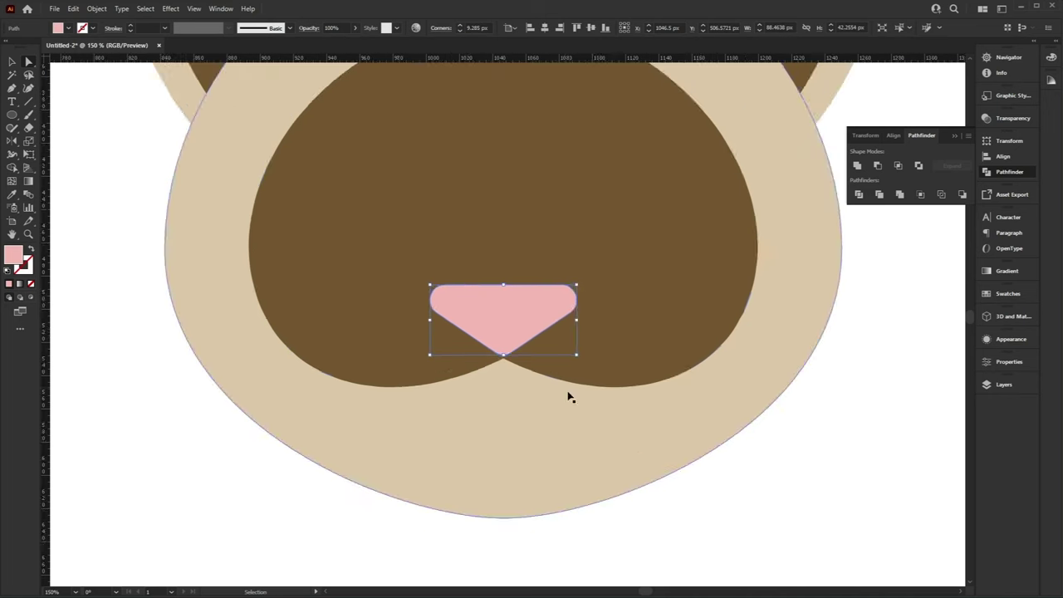
pyautogui.moveTo(589, 291)
pyautogui.mouseDown()
pyautogui.moveTo(598, 296)
pyautogui.moveTo(562, 302)
pyautogui.moveTo(612, 285)
pyautogui.moveTo(571, 305)
pyautogui.moveTo(603, 287)
pyautogui.moveTo(587, 299)
pyautogui.mouseUp()
pyautogui.press('v')
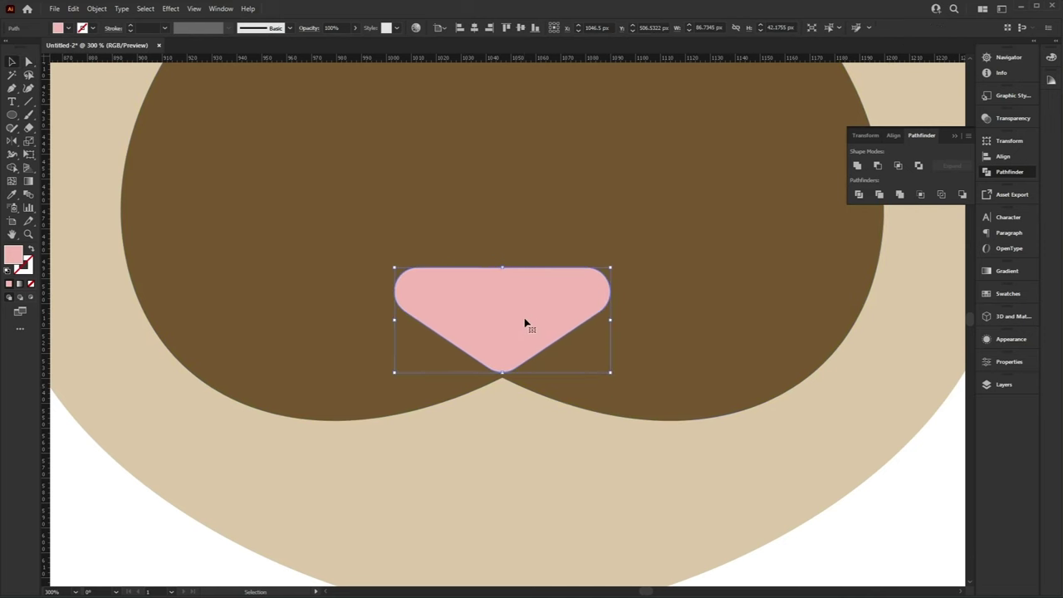
# Move the nose slightly down so its lower tip meets the notch of the brown face patch
pyautogui.moveTo(524, 314); pyautogui.dragTo(525, 320)
pyautogui.hotkey('ctrl', '-')
pyautogui.hotkey('ctrl', '-')
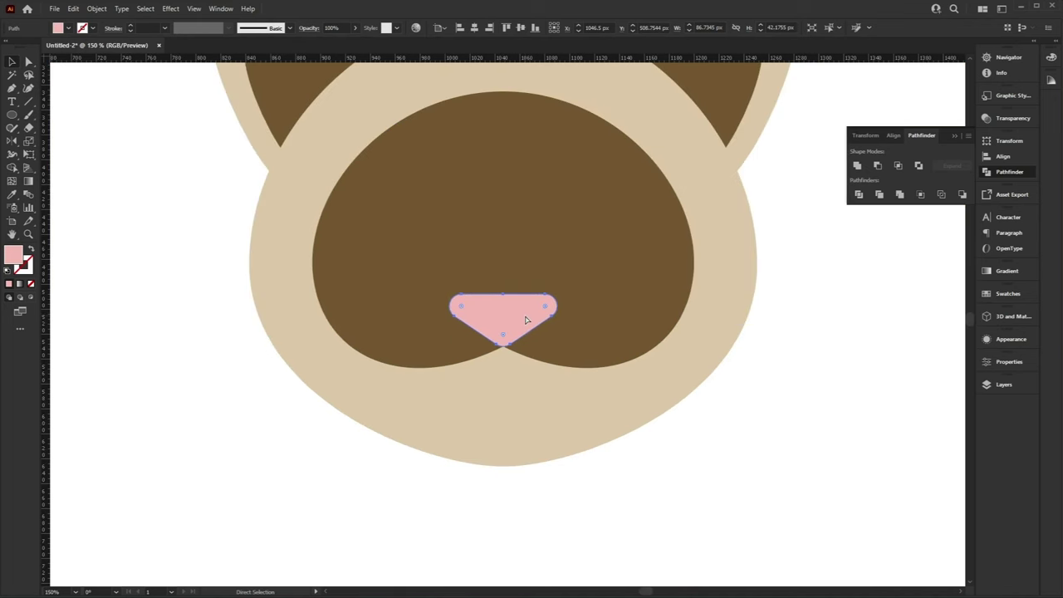
pyautogui.moveTo(557, 297); pyautogui.dragTo(554, 361)
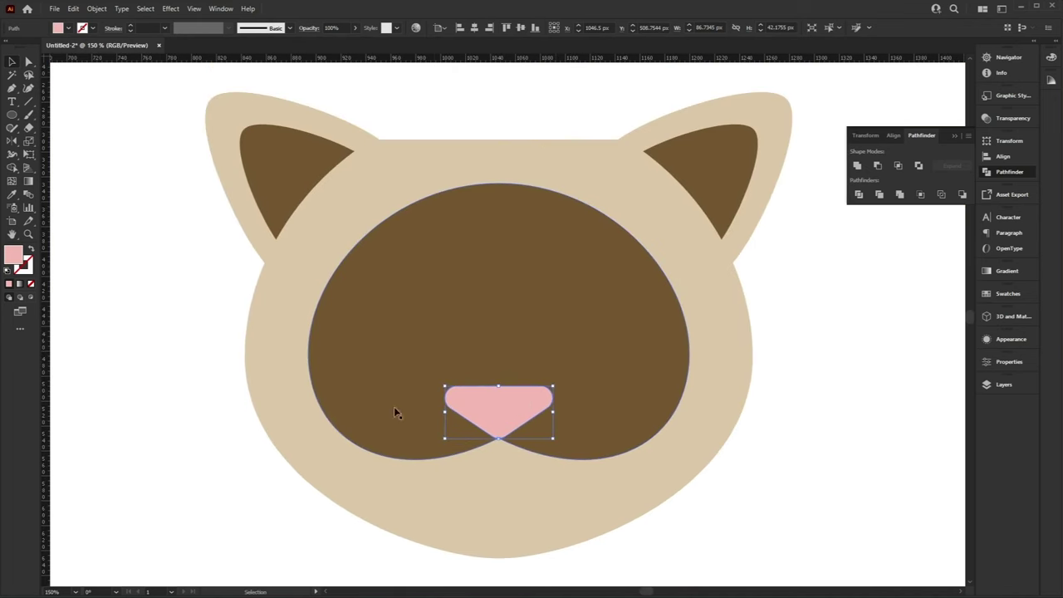
# Draw a pink ellipse about 131 × 51 px and center it over the upper part of the nose
pyautogui.click(12, 115)
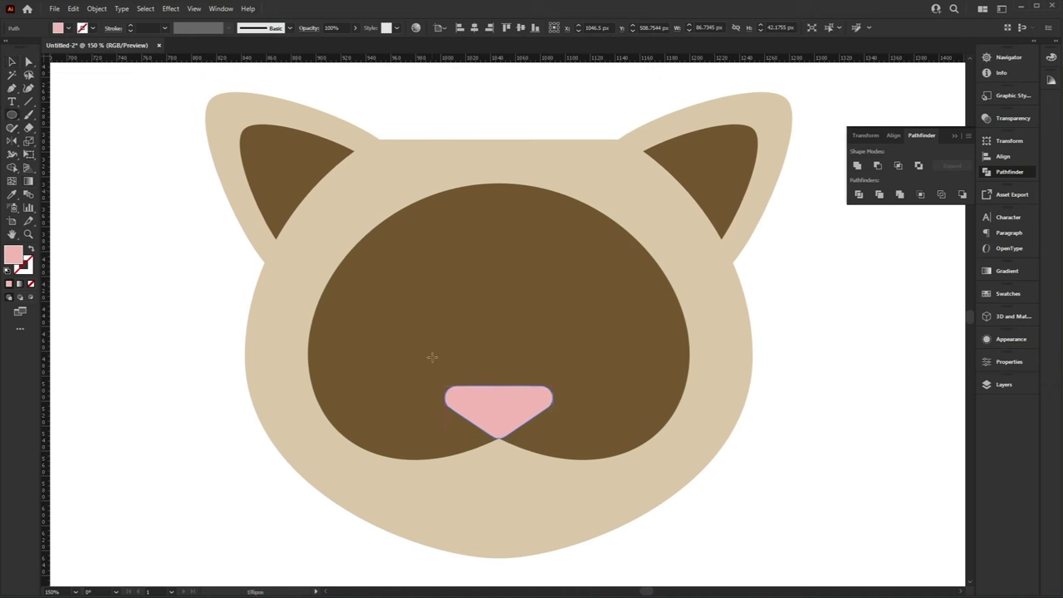
pyautogui.moveTo(420, 353); pyautogui.dragTo(583, 416)
pyautogui.press('v')
pyautogui.moveTo(542, 373); pyautogui.dragTo(540, 371)
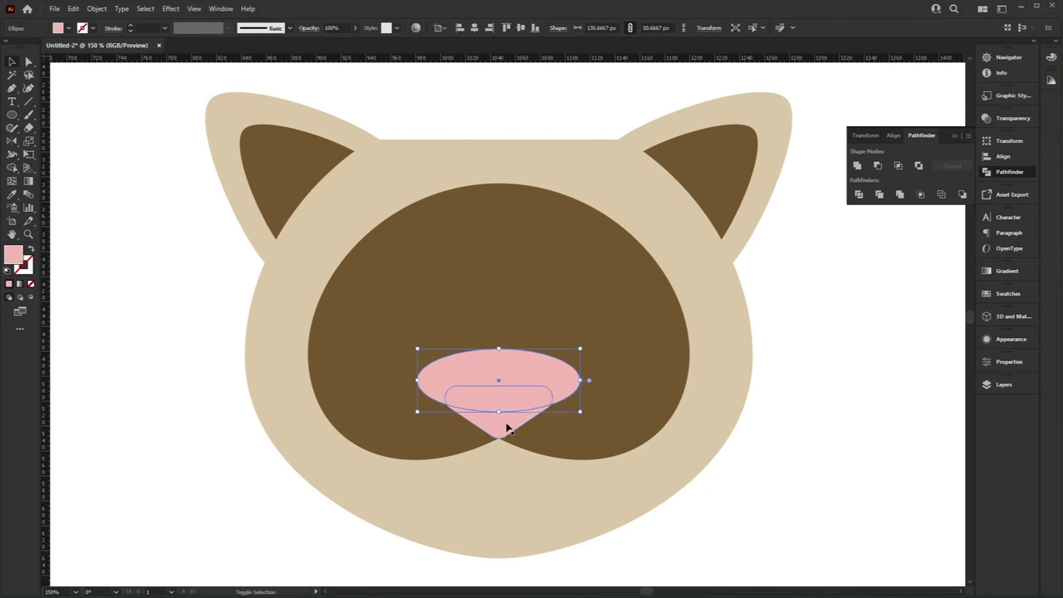
# Intersect the pink ellipse with the overlapping nose copy, leaving a separate curved piece over the upper part of the nose
pyautogui.keyDown('shift'); pyautogui.click(508, 427); pyautogui.keyUp('shift')
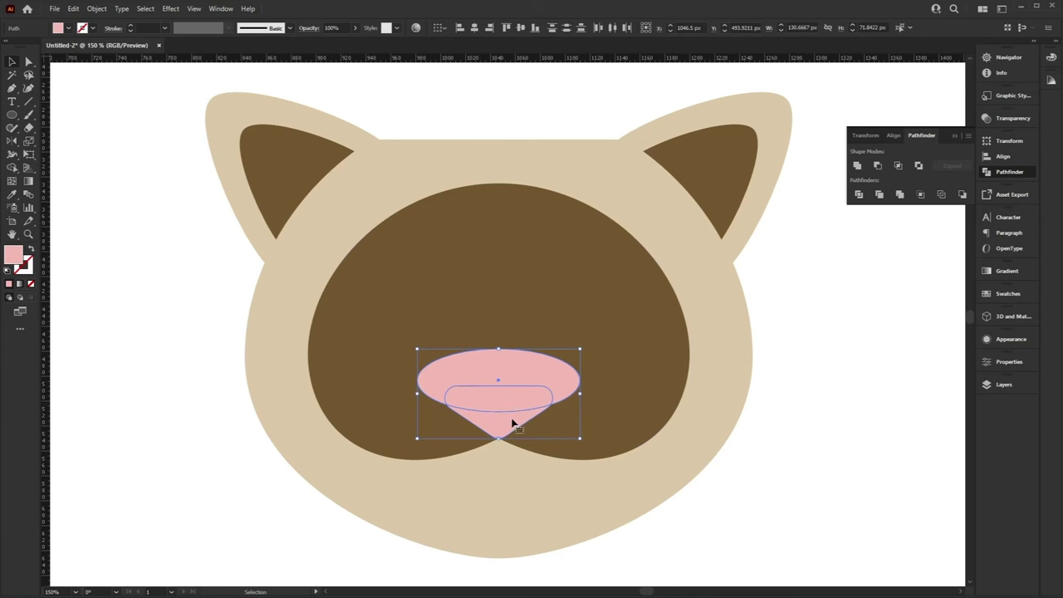
pyautogui.click(756, 503)
pyautogui.click(512, 420)
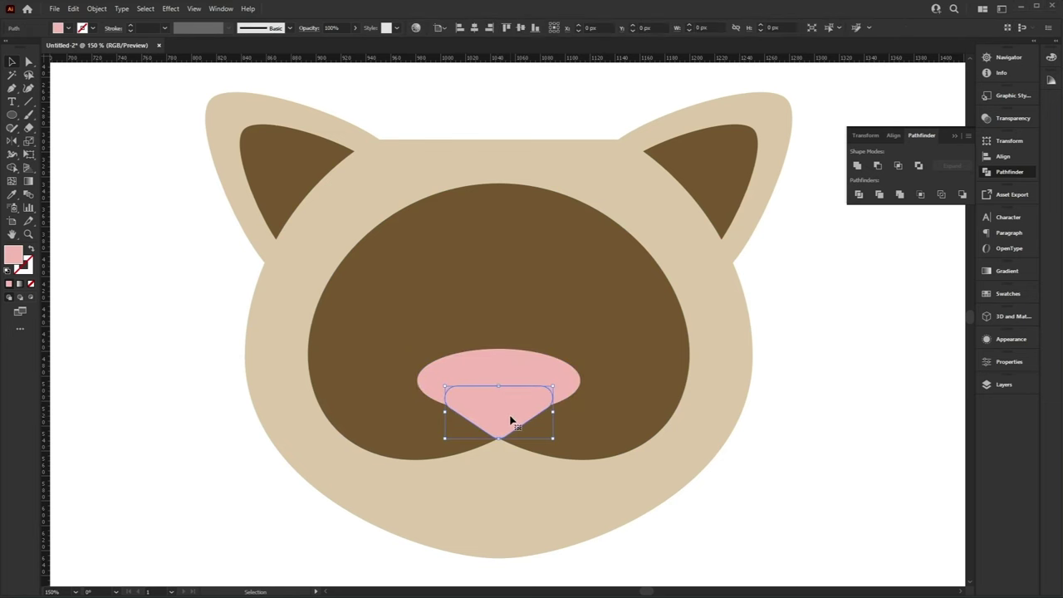
pyautogui.press('a')
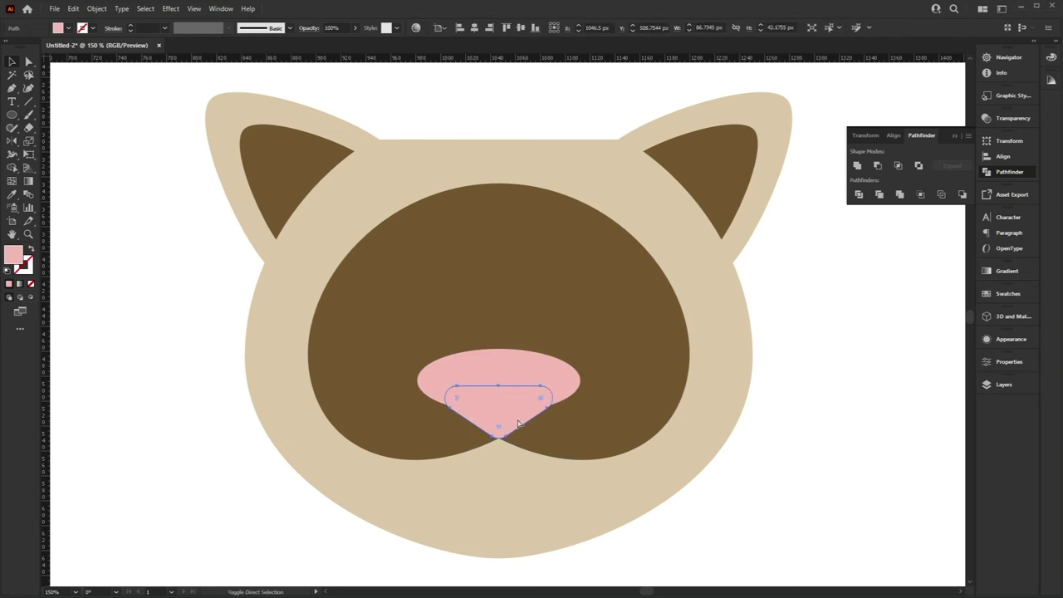
pyautogui.press('v')
pyautogui.click(548, 376)
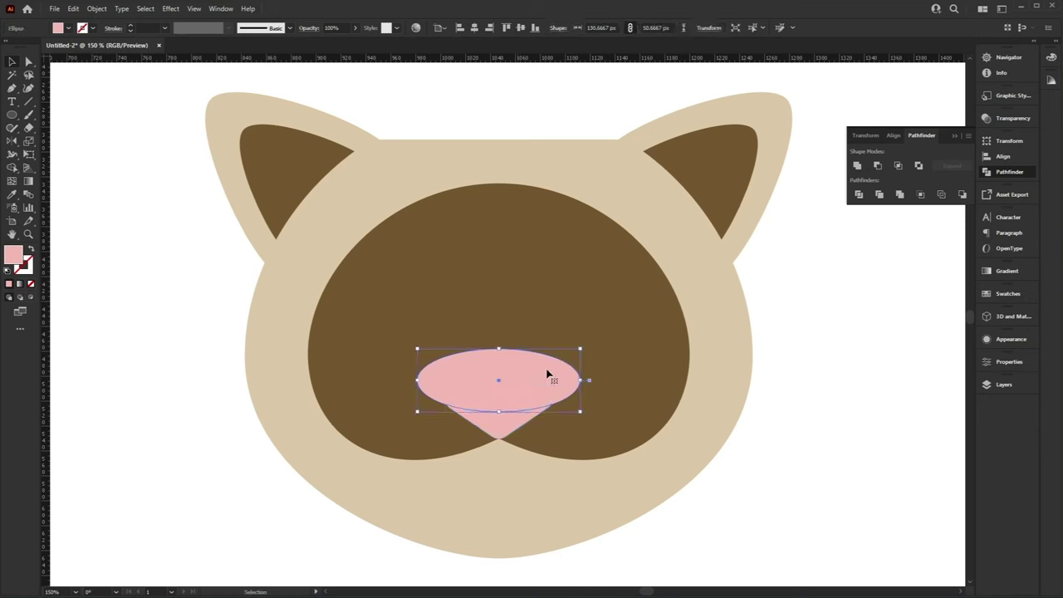
pyautogui.keyDown('shift'); pyautogui.click(510, 428); pyautogui.keyUp('shift')
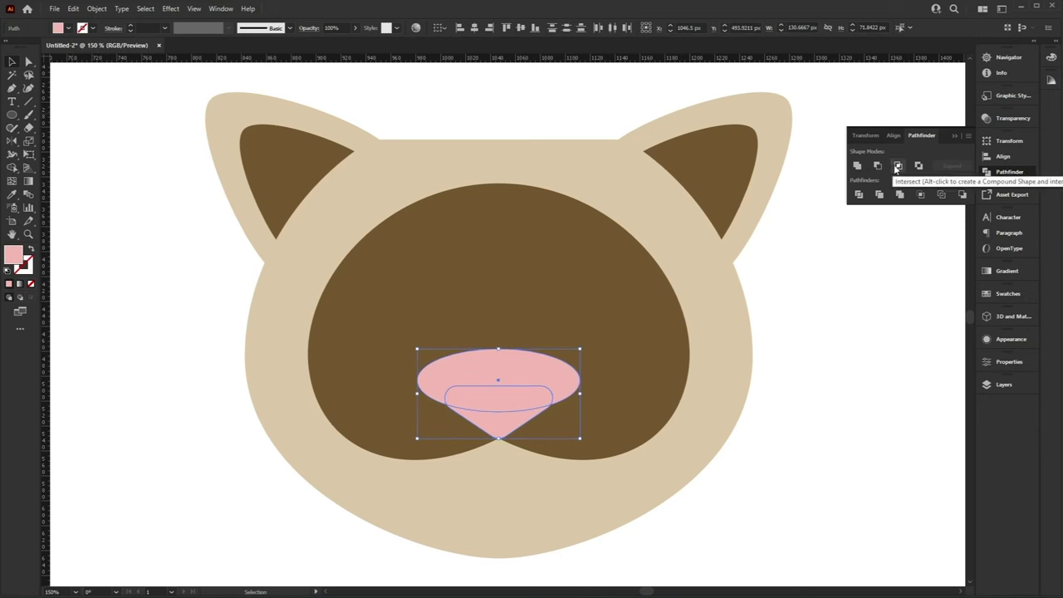
pyautogui.click(898, 166)
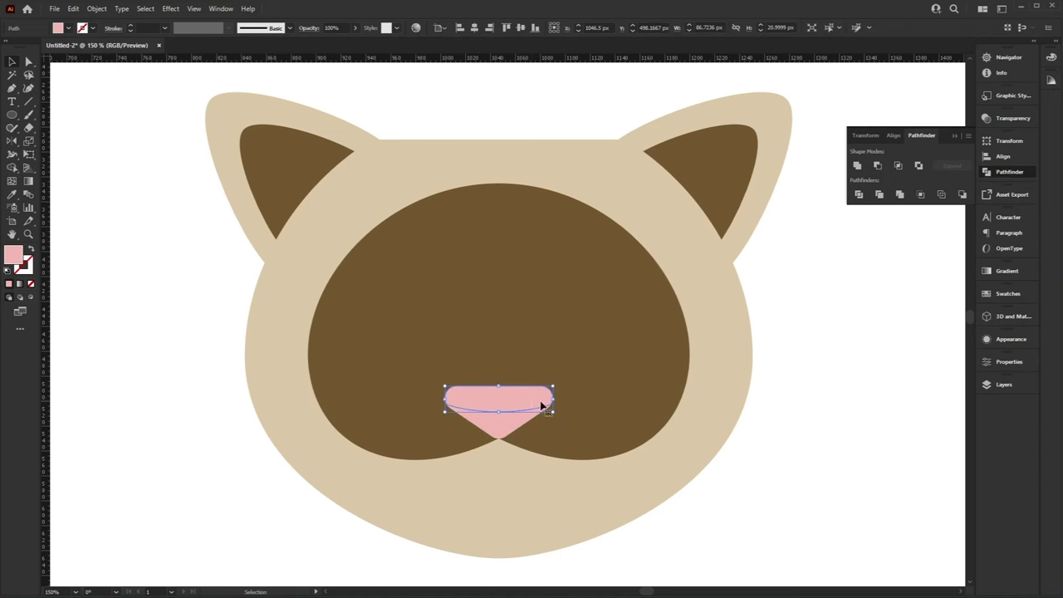
pyautogui.click(531, 403)
pyautogui.click(526, 405)
pyautogui.moveTo(513, 404); pyautogui.dragTo(531, 336)
pyautogui.hotkey('ctrl', 'z')
# Recolor the upper nose piece with the lighter pink from the swatch squares, then deselect it
pyautogui.keyDown('shift'); pyautogui.click(274, 308); pyautogui.keyUp('shift')
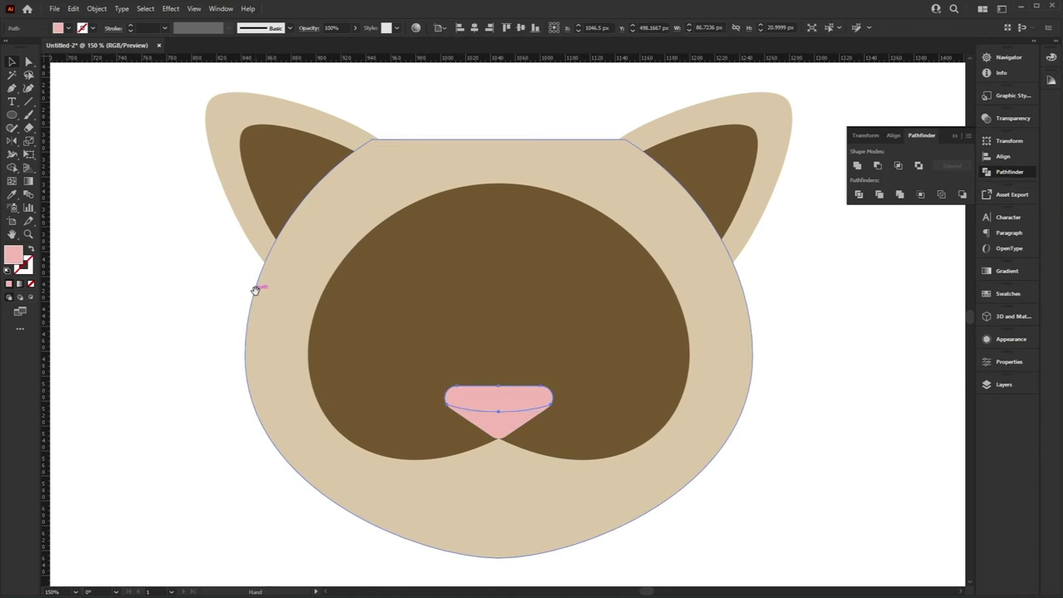
pyautogui.moveTo(255, 289); pyautogui.dragTo(456, 332)
pyautogui.keyDown('shift'); pyautogui.click(456, 333); pyautogui.keyUp('shift')
pyautogui.hotkey('ctrl', '-')
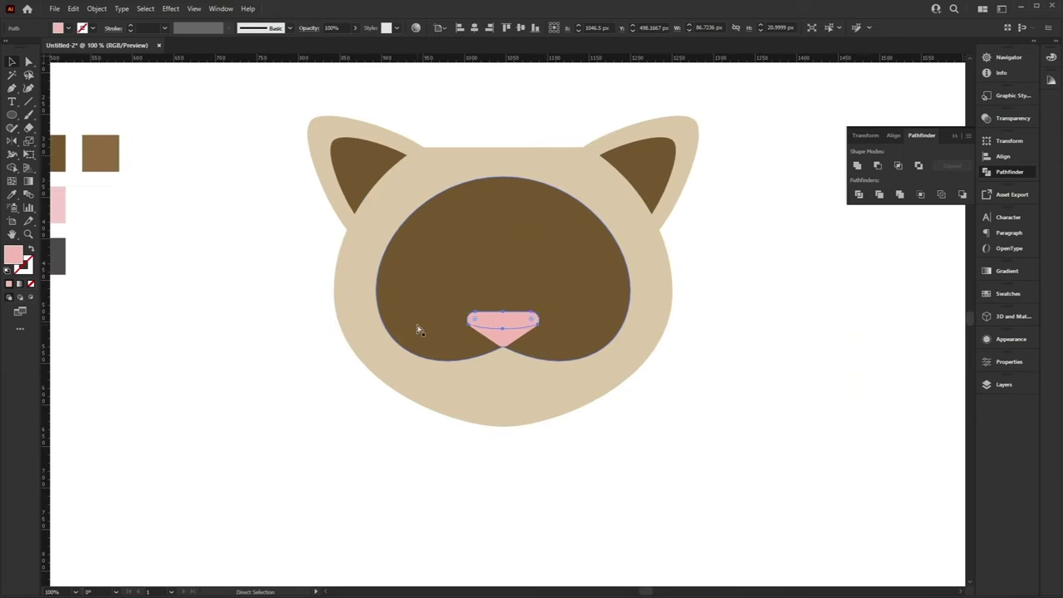
pyautogui.moveTo(421, 320); pyautogui.dragTo(560, 373)
pyautogui.press('v')
pyautogui.press('i')
pyautogui.click(184, 250)
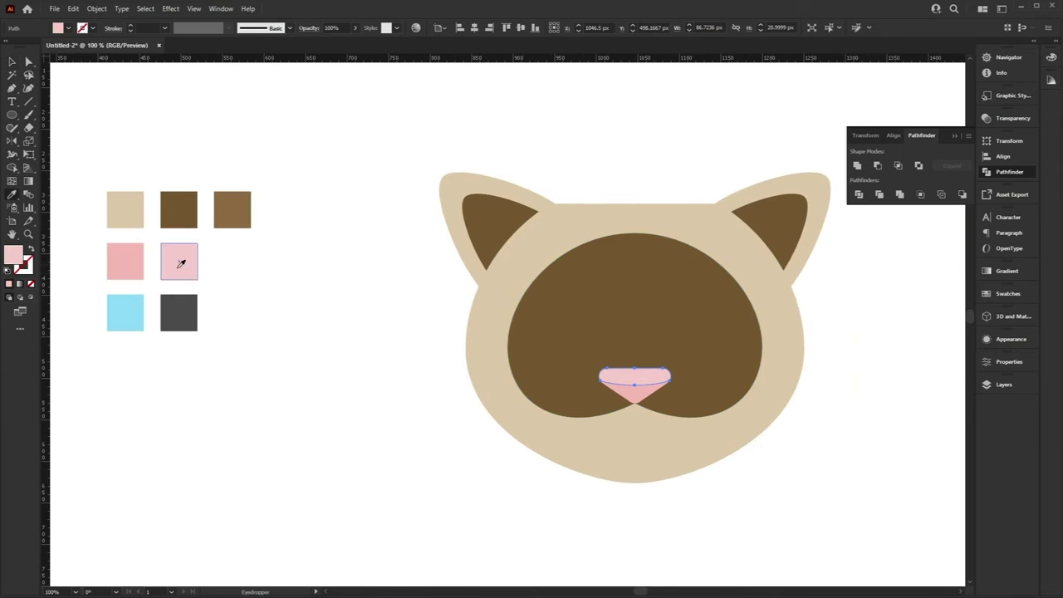
pyautogui.press('v')
pyautogui.moveTo(522, 428); pyautogui.dragTo(480, 422)
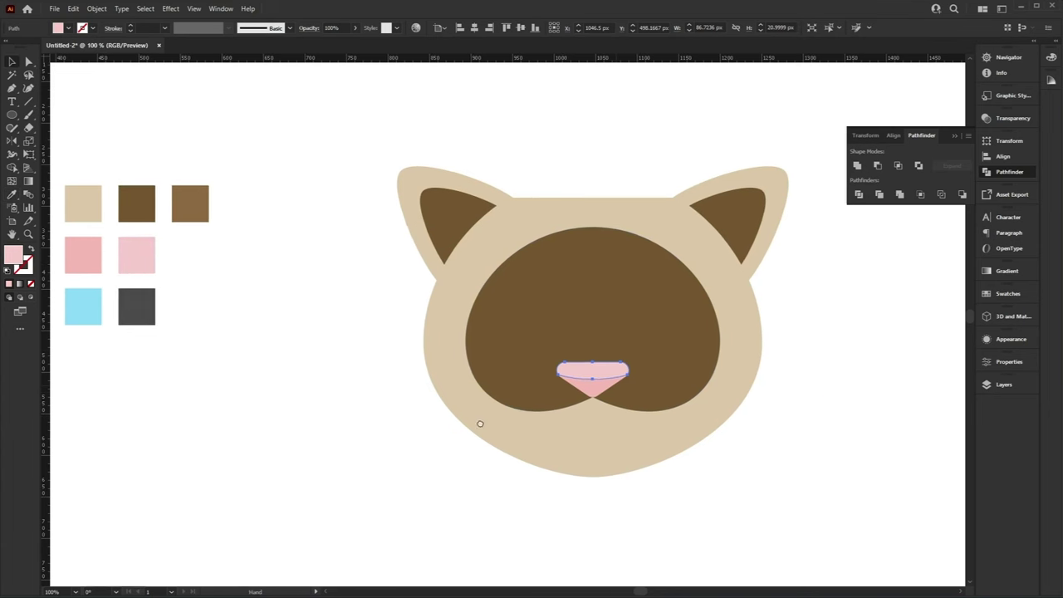
pyautogui.click(796, 418)
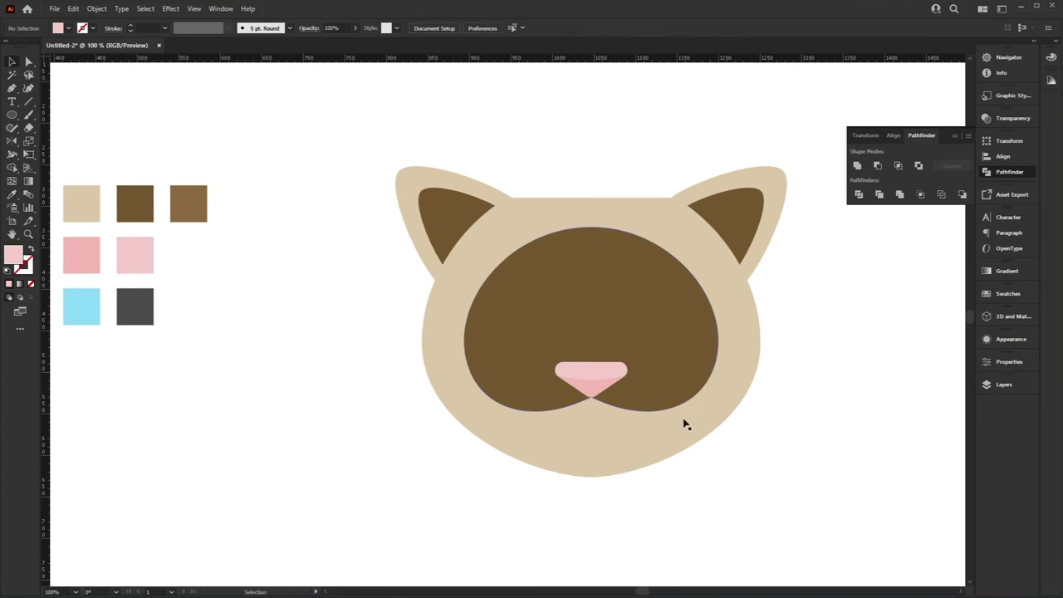
# Draw an ellipse about 163 × 113 px, centered over the nose and the lower notch of the dark brown patch
pyautogui.scroll(1, 752, 413)
pyautogui.hscroll(2, 752, 412)
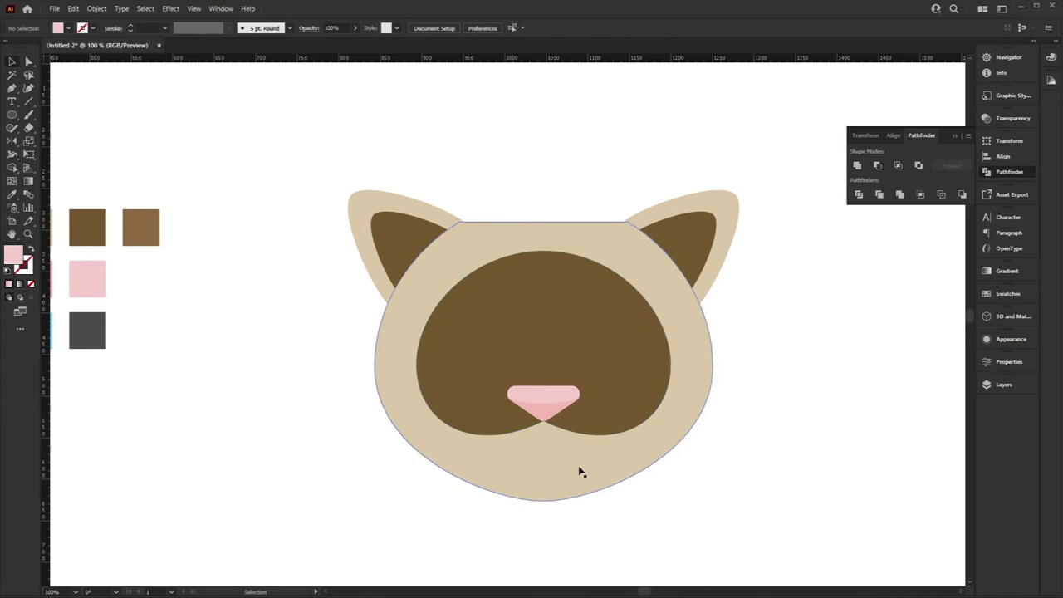
pyautogui.click(15, 115)
pyautogui.moveTo(475, 378); pyautogui.dragTo(609, 472)
pyautogui.press('v')
pyautogui.moveTo(570, 438); pyautogui.dragTo(568, 437)
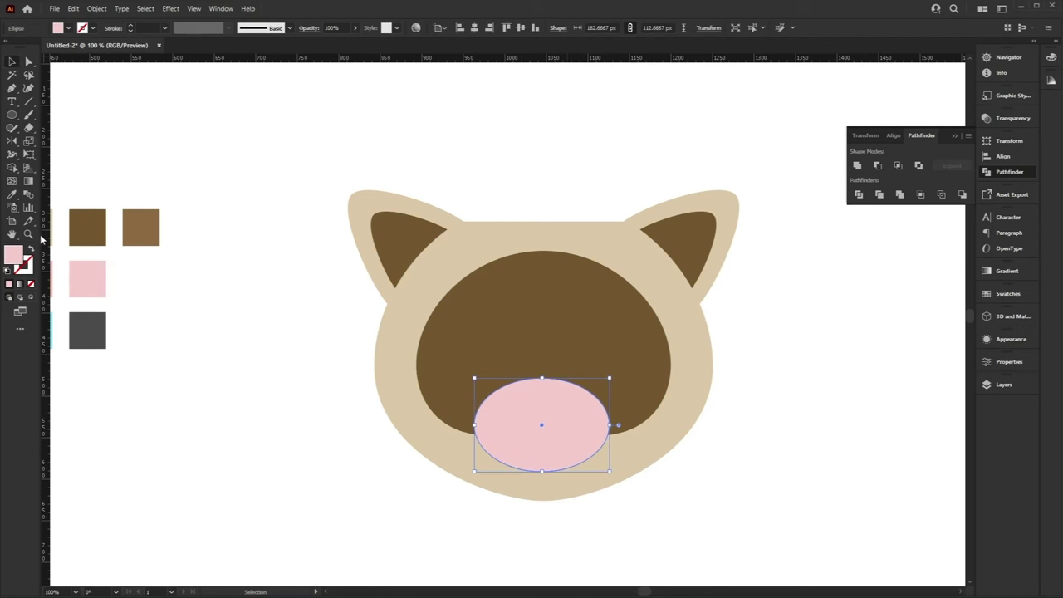
# Fill the new muzzle ellipse with the lighter brown sampled from the palette squares
pyautogui.press('i')
pyautogui.click(152, 237)
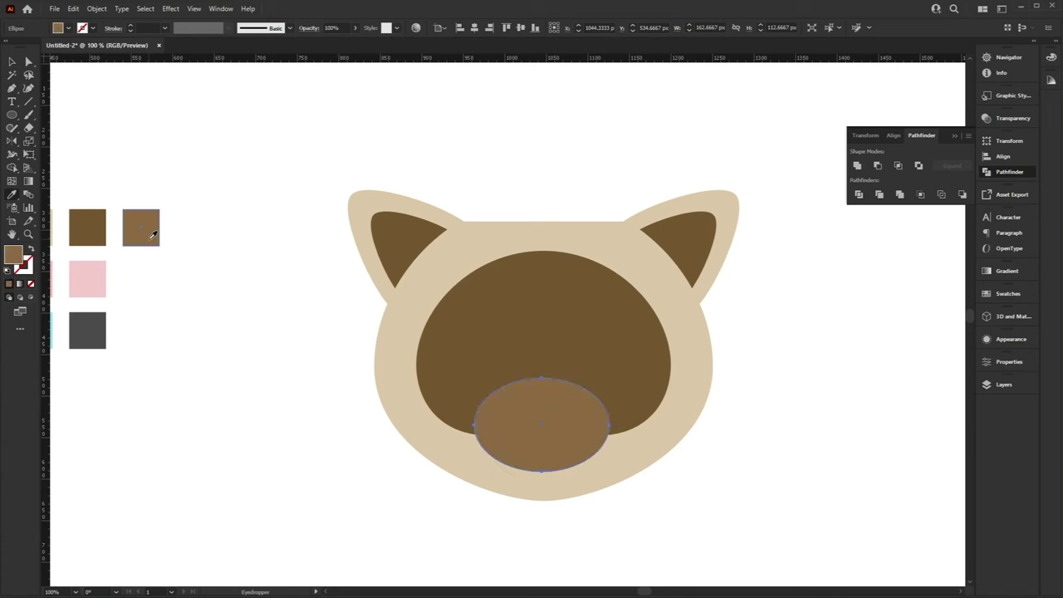
pyautogui.press('v')
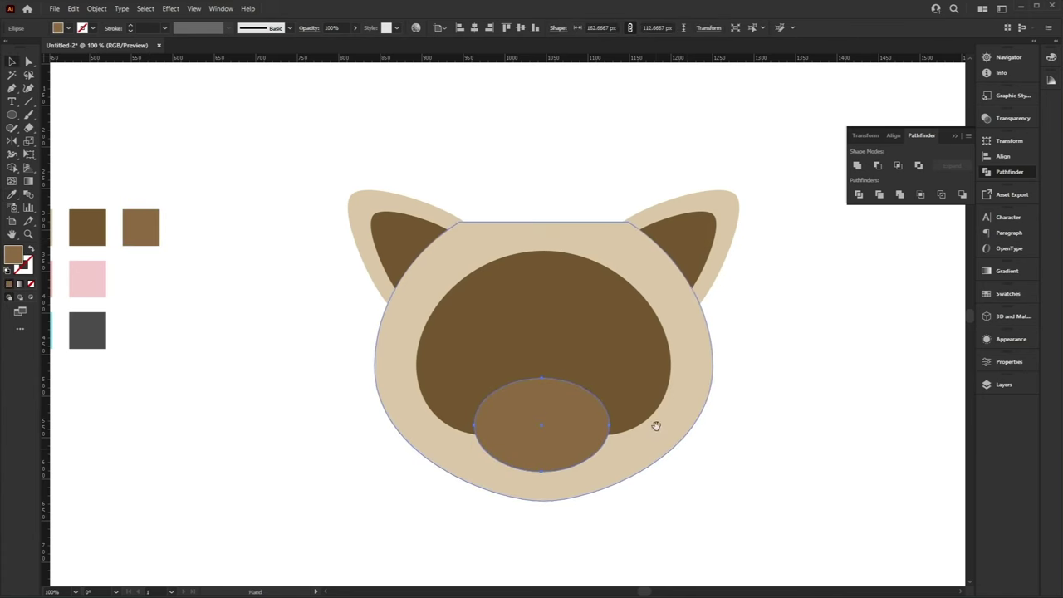
# Send the lighter brown ellipse backward three times, behind both nose pieces and the dark brown face patch
pyautogui.scroll(-1, 572, 404)
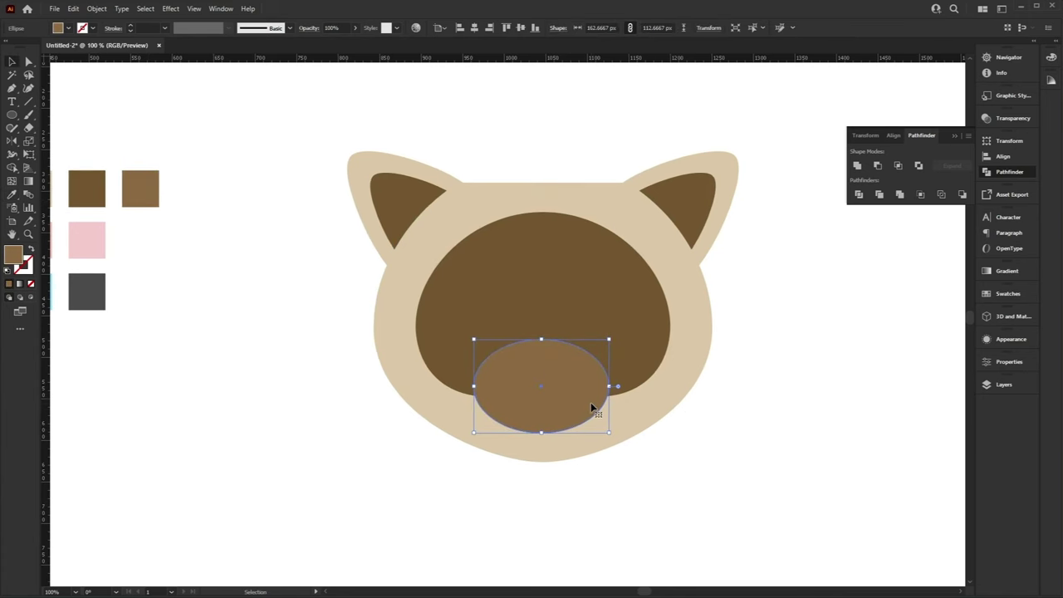
pyautogui.rightClick(548, 407)
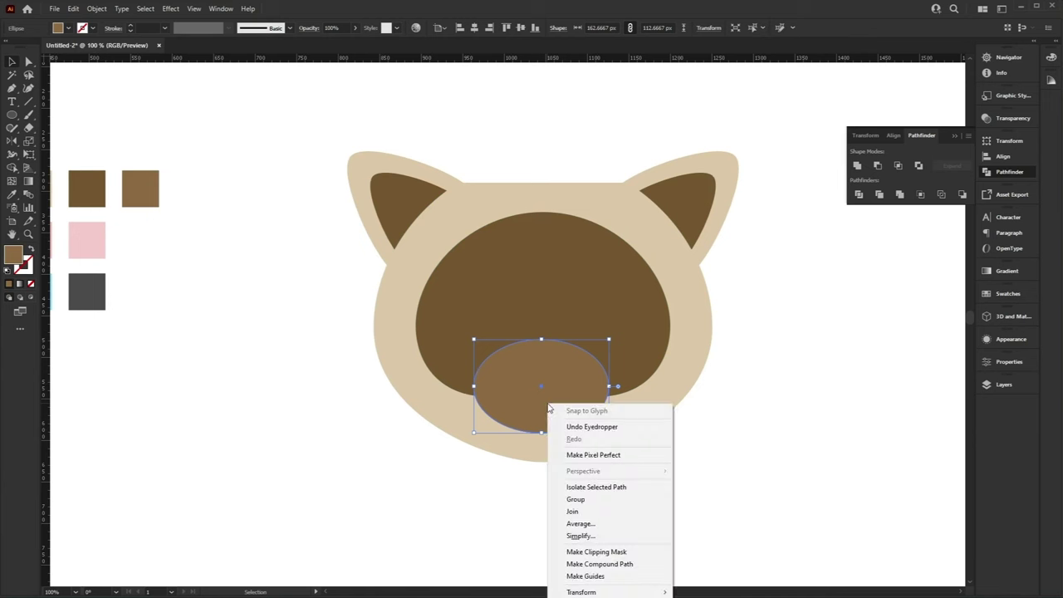
pyautogui.scroll(-3, 571, 316)
pyautogui.rightClick(558, 260)
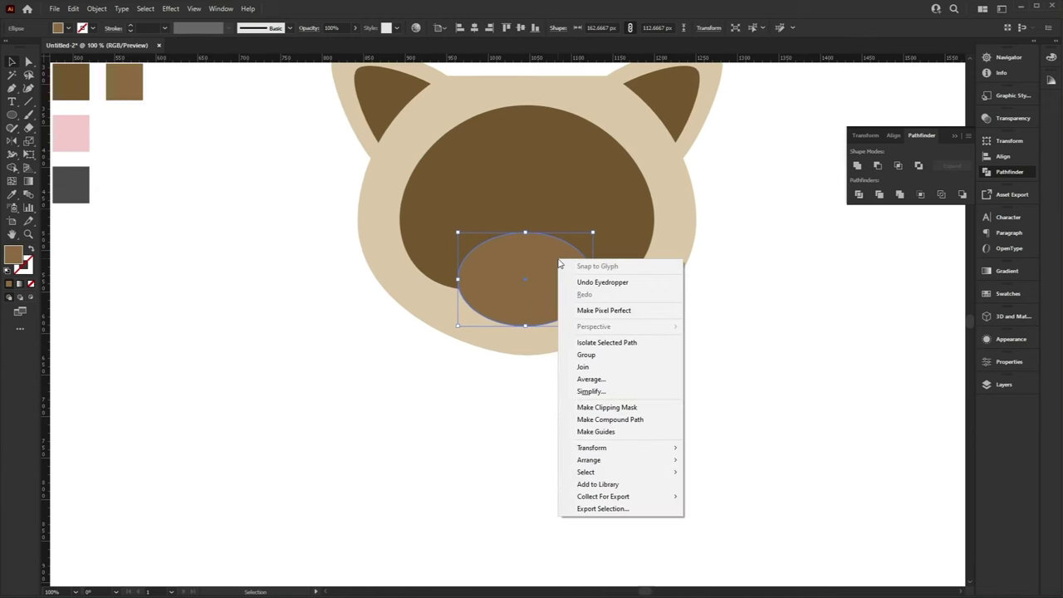
pyautogui.moveTo(656, 460)
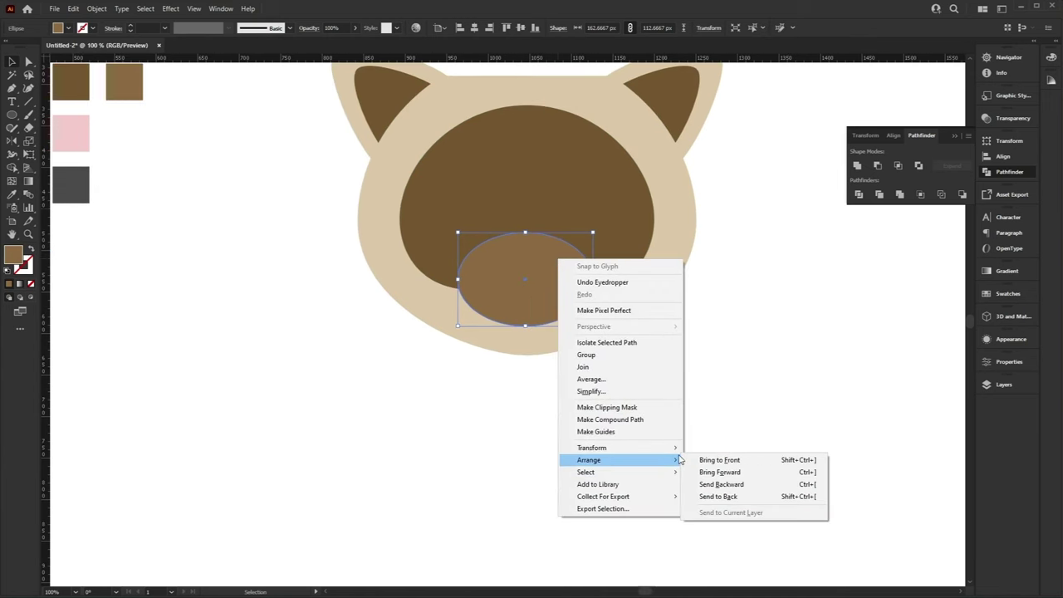
pyautogui.click(750, 484)
pyautogui.rightClick(577, 293)
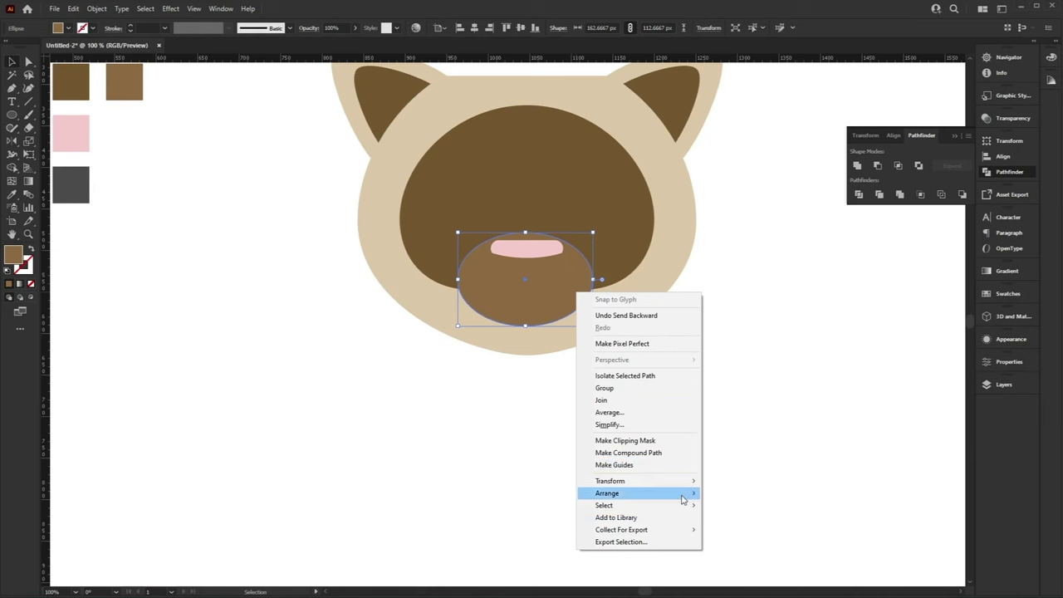
pyautogui.moveTo(686, 493)
pyautogui.click(731, 517)
pyautogui.rightClick(553, 289)
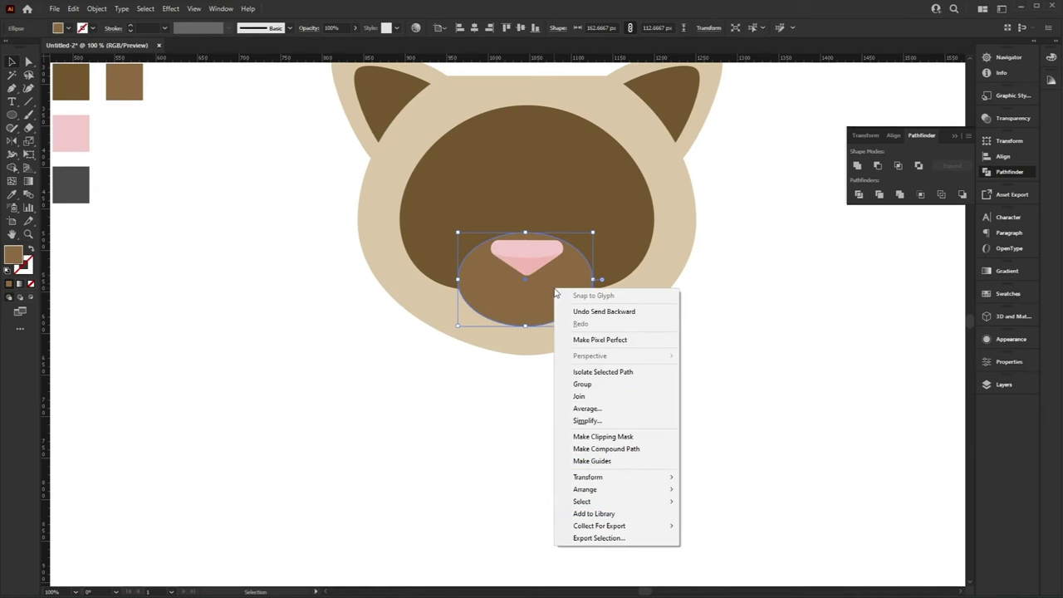
pyautogui.moveTo(656, 497)
pyautogui.click(720, 515)
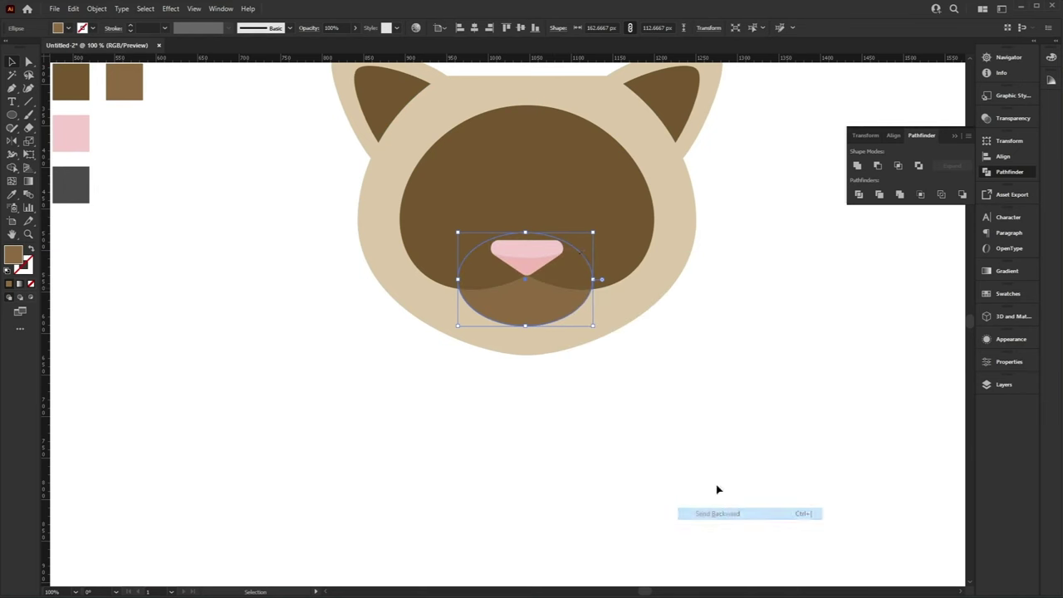
pyautogui.click(793, 324)
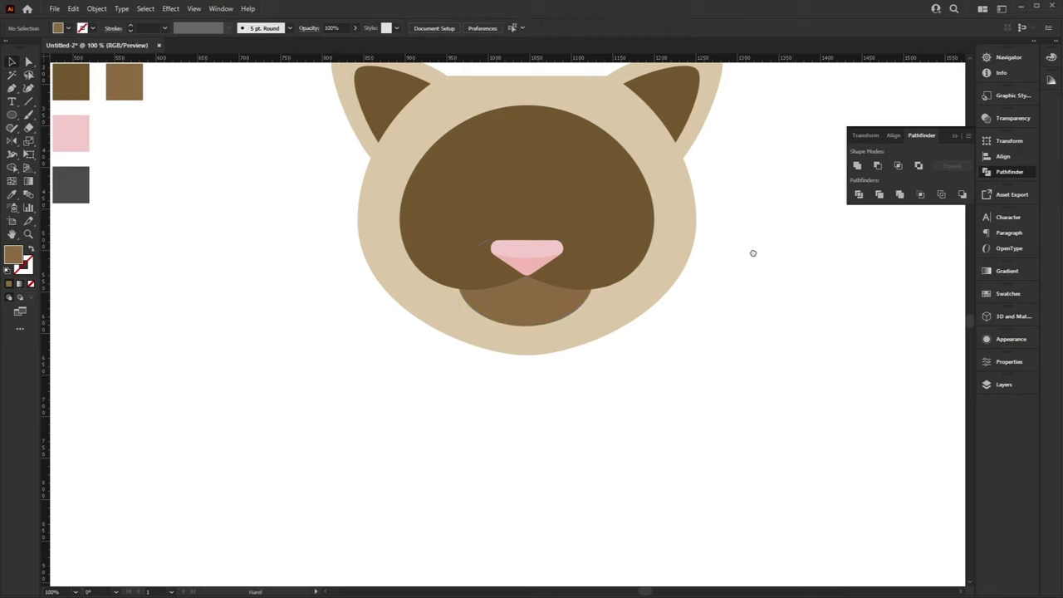
# Draw a closed, light blue almond-shaped eye about 64 px wide with the Pen tool on the left half of the face patch
pyautogui.moveTo(752, 251); pyautogui.dragTo(782, 331)
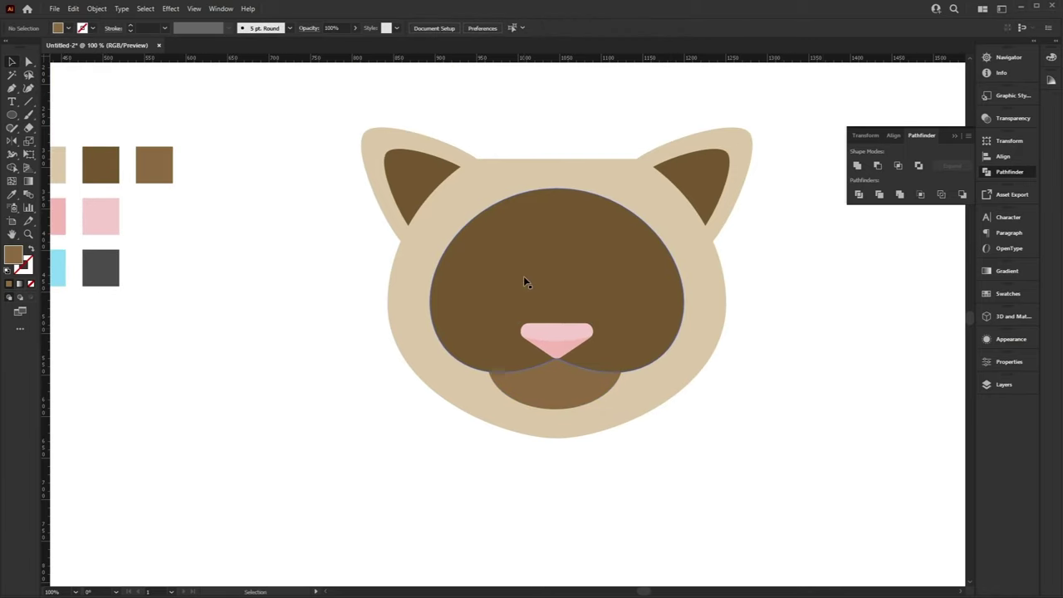
pyautogui.moveTo(246, 233); pyautogui.dragTo(276, 243)
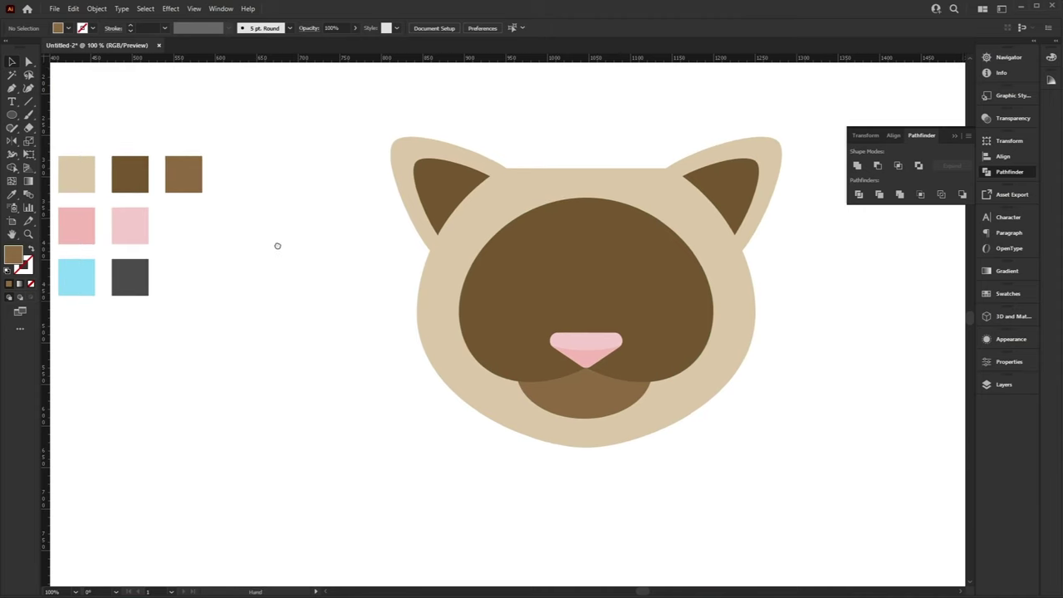
pyautogui.click(64, 286)
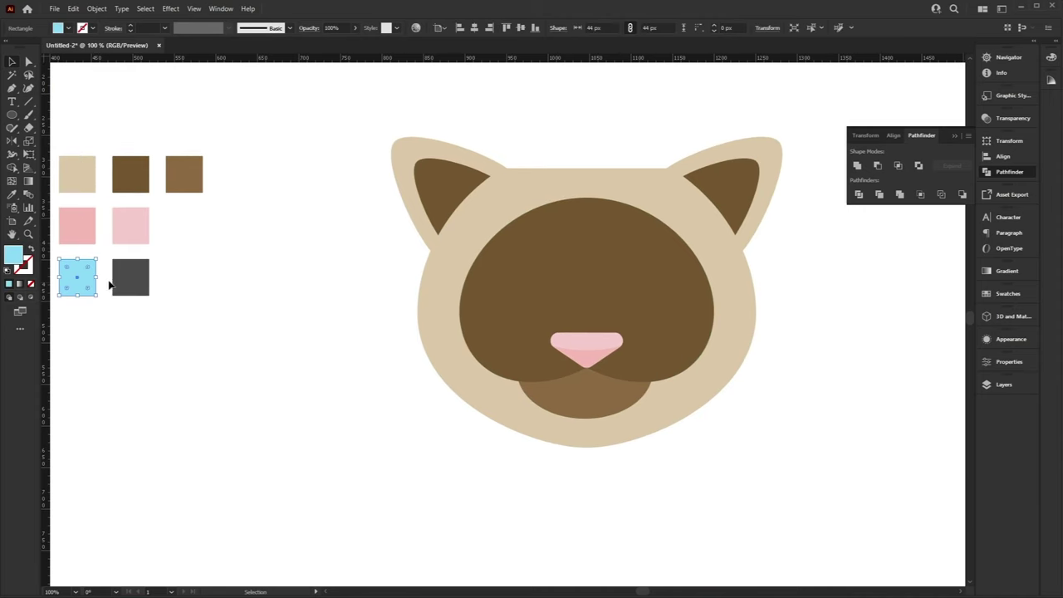
pyautogui.moveTo(337, 231); pyautogui.dragTo(192, 228)
pyautogui.click(14, 89)
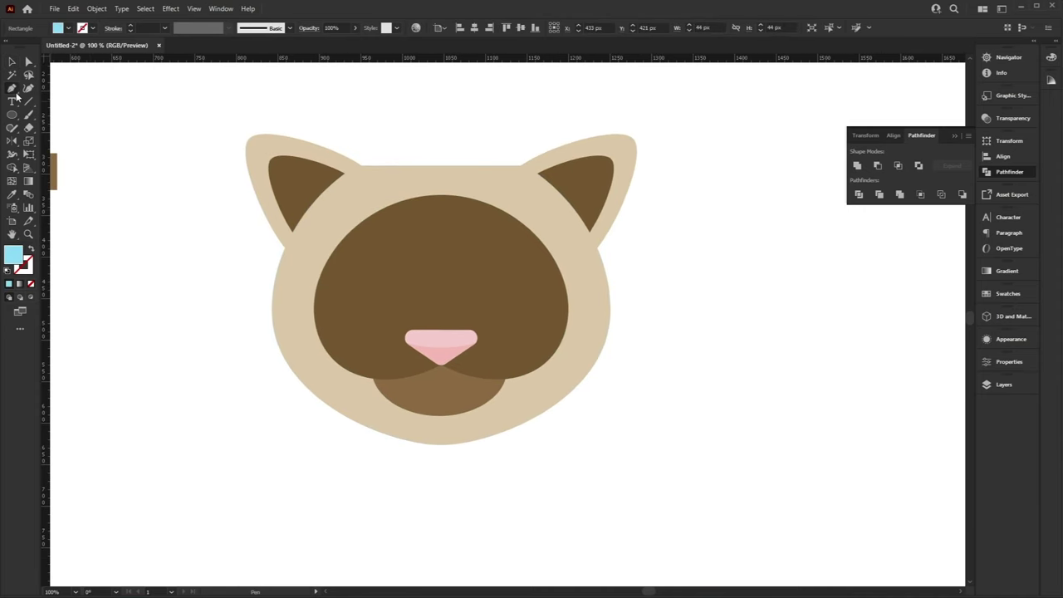
pyautogui.hotkey('ctrl', '=')
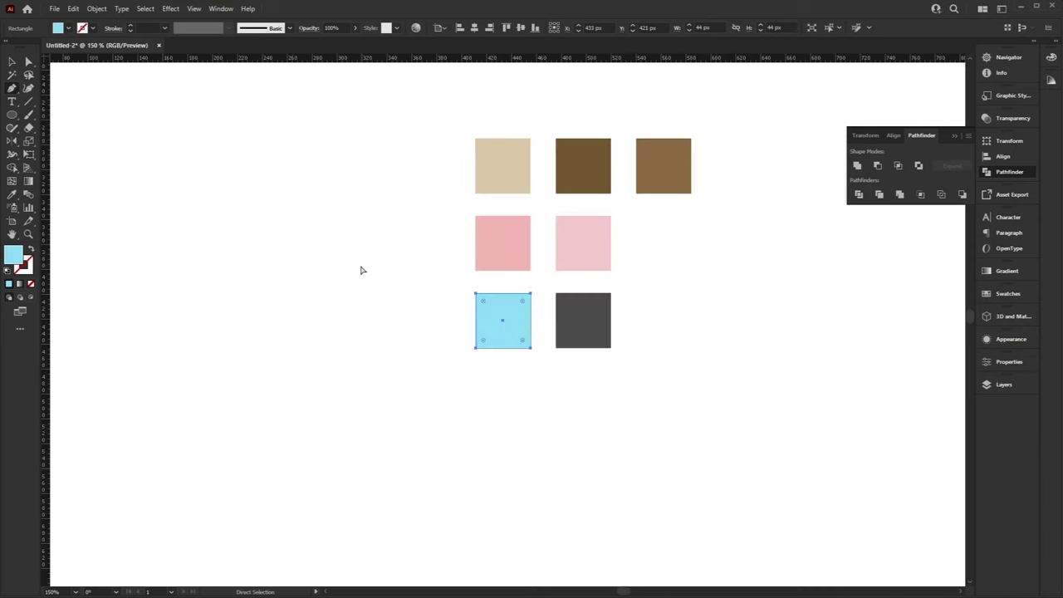
pyautogui.press('p')
pyautogui.moveTo(728, 253); pyautogui.dragTo(320, 307)
pyautogui.moveTo(769, 354); pyautogui.dragTo(373, 306)
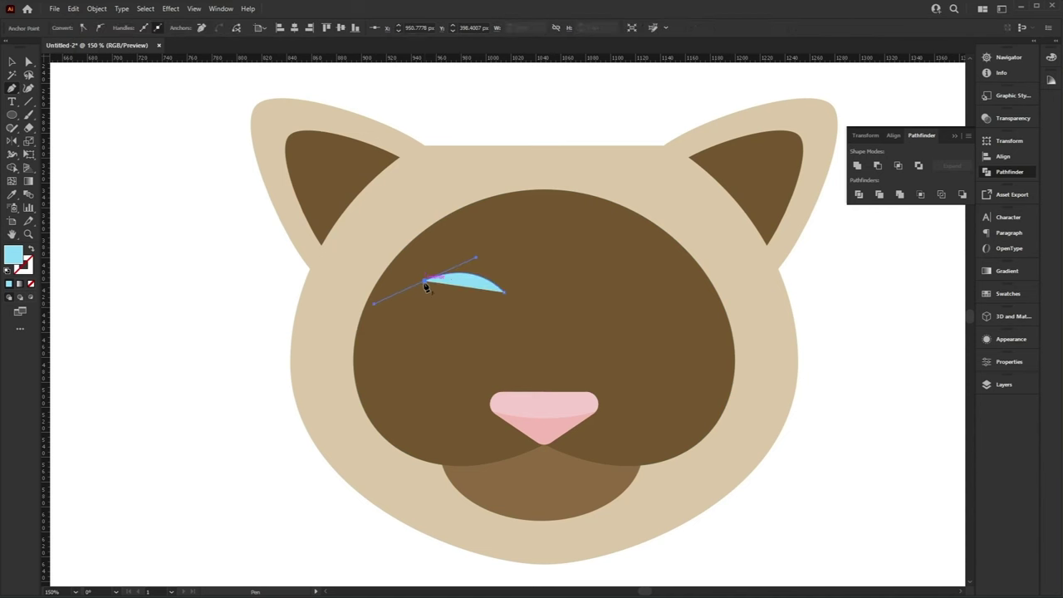
pyautogui.moveTo(425, 286); pyautogui.dragTo(508, 299)
# Refine the blue eye by moving its inner corner about 7 px right and 8 px down, extending its outer corner and deepening both curves
pyautogui.press('ctrl')
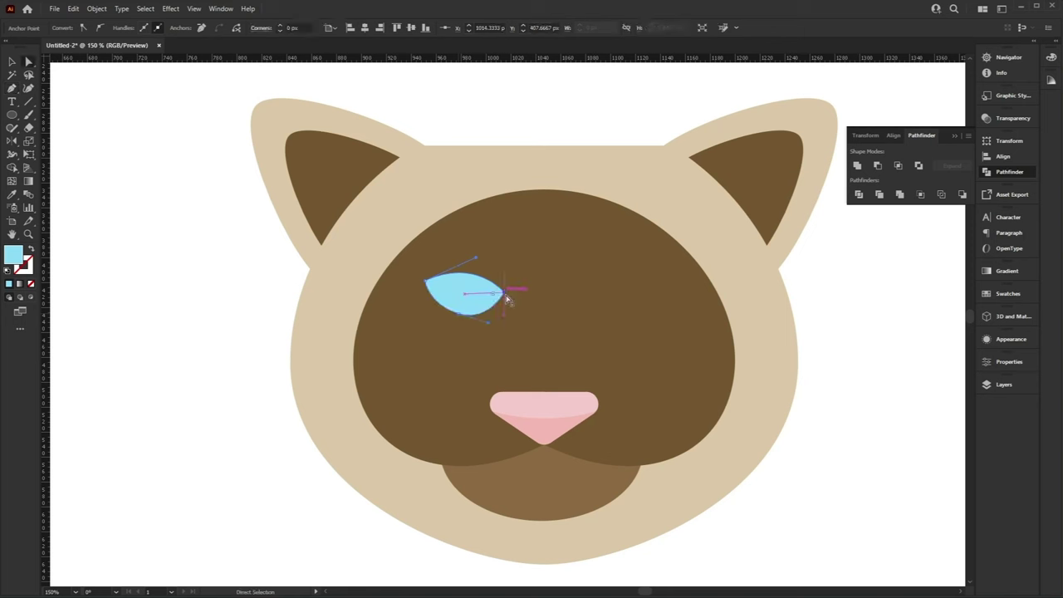
pyautogui.click(29, 62)
pyautogui.moveTo(502, 295); pyautogui.dragTo(514, 307)
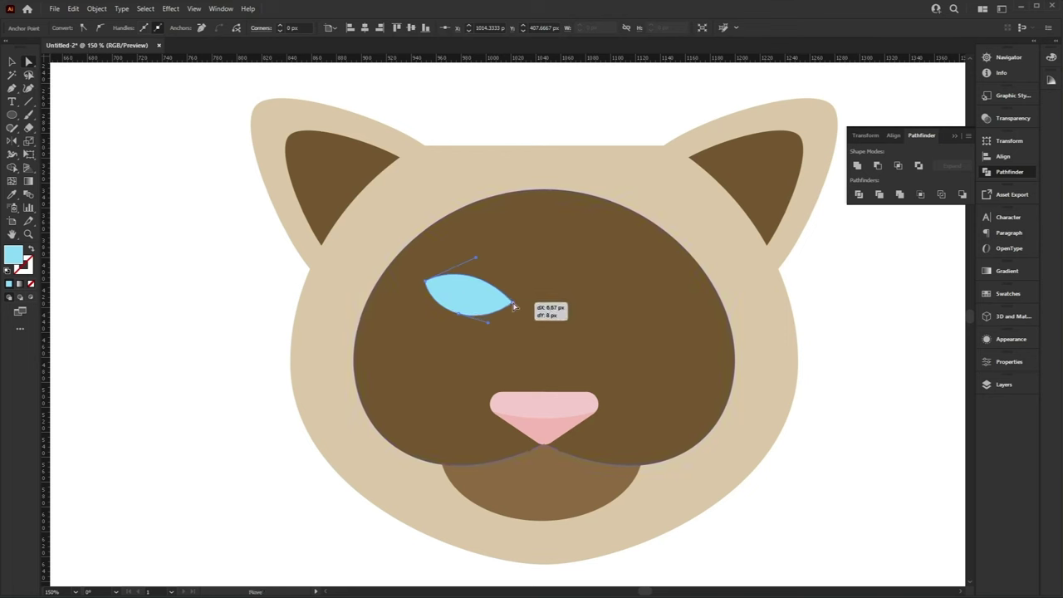
pyautogui.moveTo(475, 259); pyautogui.dragTo(484, 251)
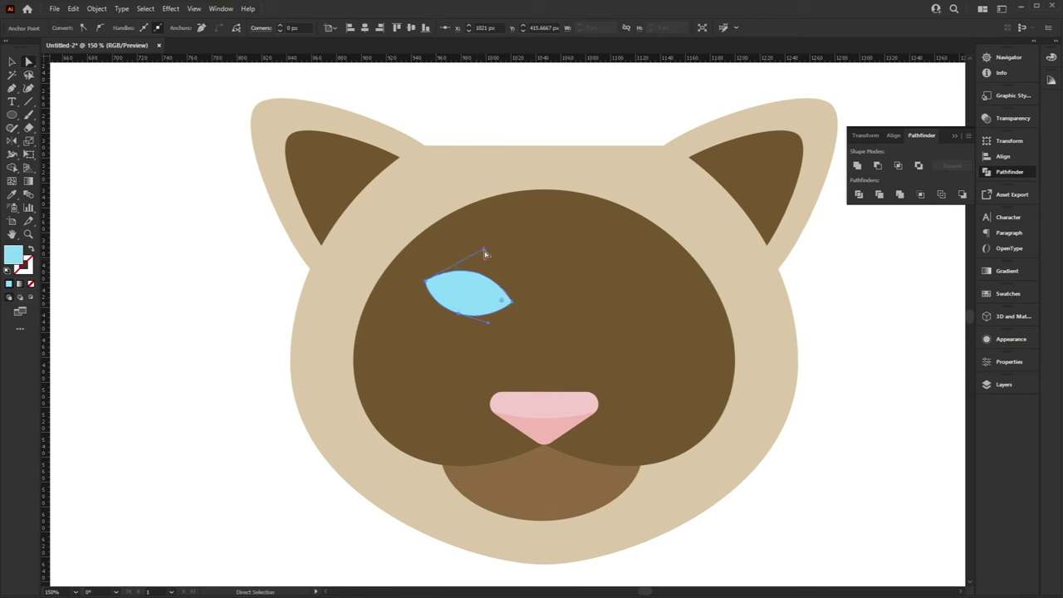
pyautogui.click(459, 314)
pyautogui.moveTo(457, 320); pyautogui.dragTo(457, 323)
pyautogui.moveTo(424, 283); pyautogui.dragTo(421, 284)
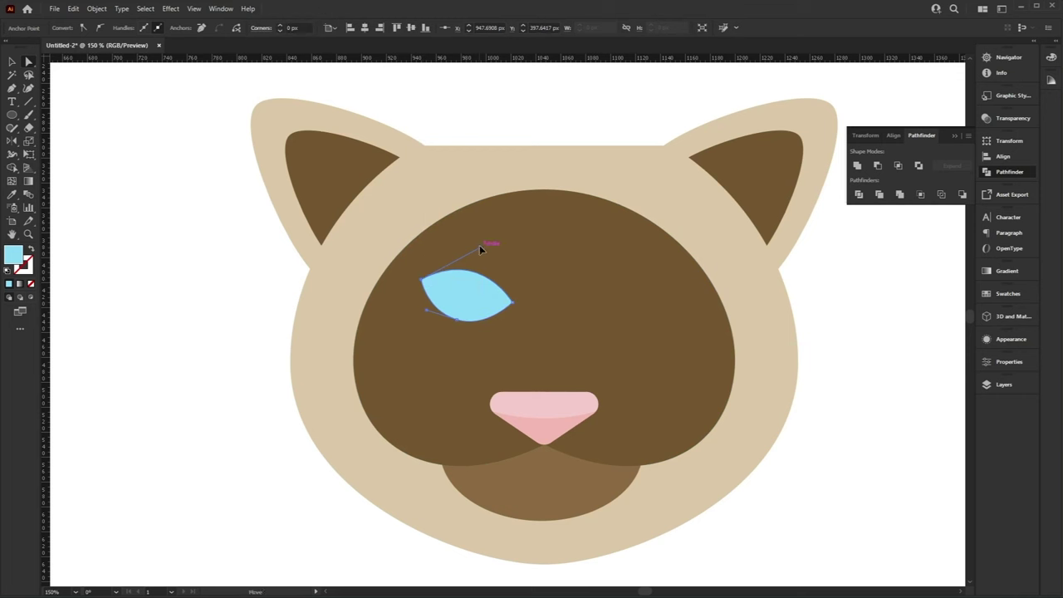
pyautogui.moveTo(482, 242); pyautogui.dragTo(486, 238)
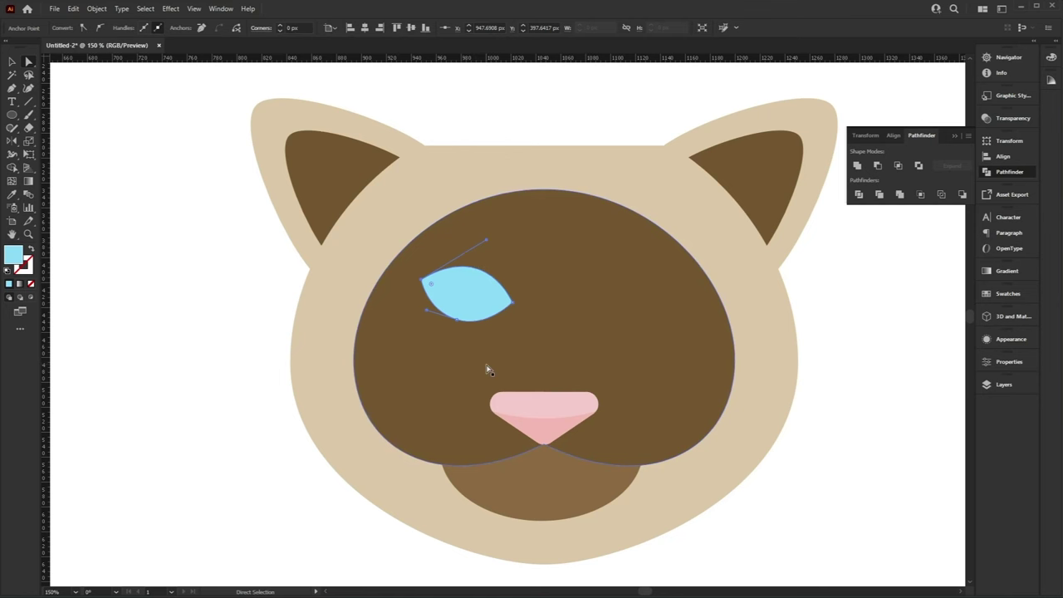
pyautogui.click(192, 294)
# Select the dark gray palette square to make its color the current fill
pyautogui.moveTo(460, 300); pyautogui.dragTo(457, 300)
pyautogui.hscroll(-5, 356, 285)
pyautogui.scroll(2, 356, 285)
pyautogui.click(137, 397)
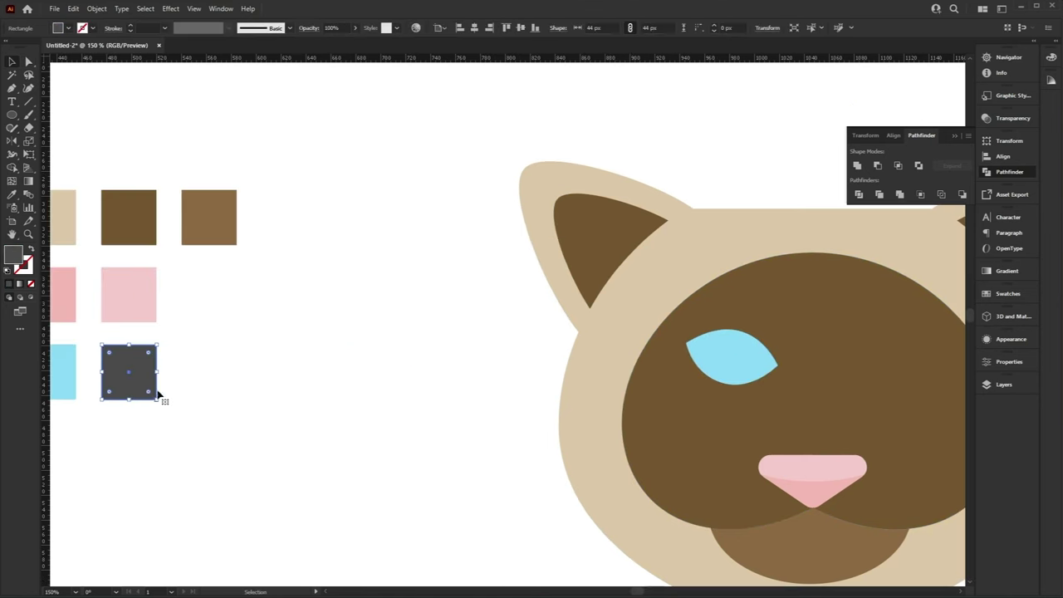
# Draw a dark gray circle about 44 px in diameter over the upper middle of the blue eye
pyautogui.hscroll(5, 593, 408)
pyautogui.scroll(-1, 593, 407)
pyautogui.press('l')
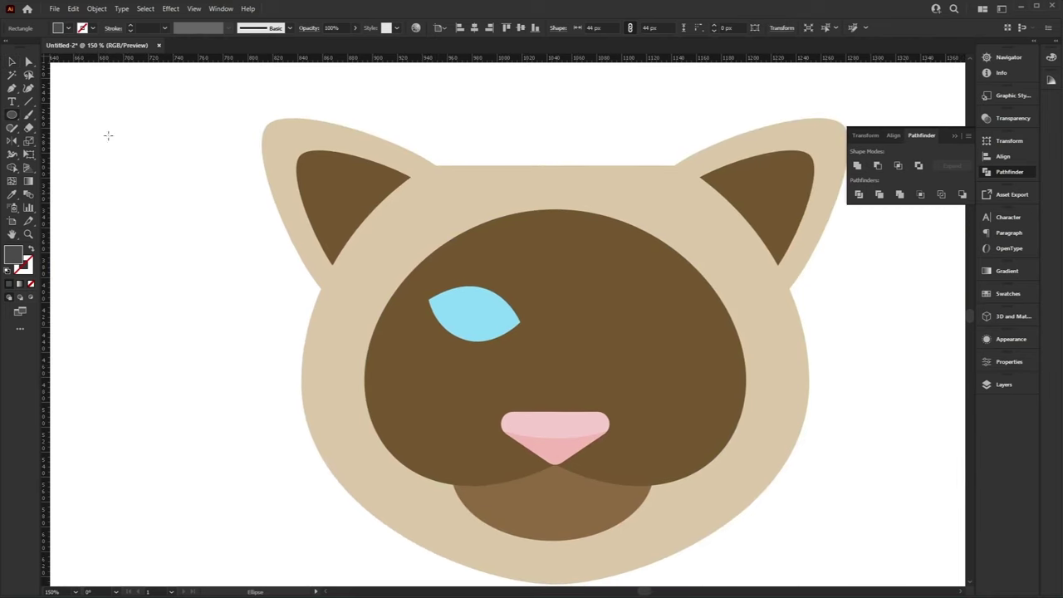
pyautogui.moveTo(456, 279); pyautogui.dragTo(500, 304)
pyautogui.moveTo(447, 335); pyautogui.dragTo(479, 322)
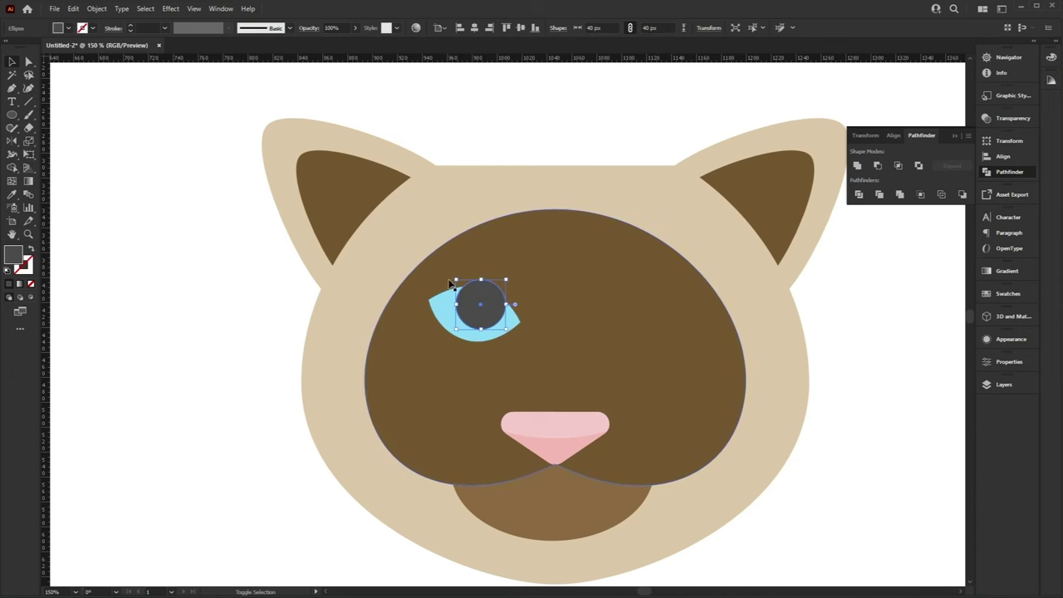
pyautogui.moveTo(455, 279); pyautogui.dragTo(451, 274)
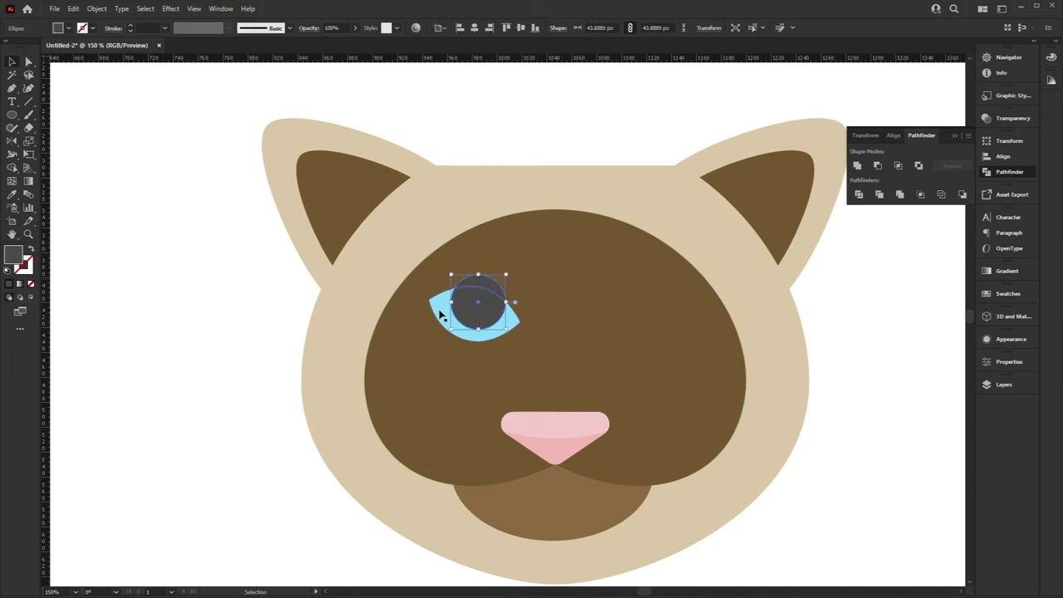
# Duplicate the blue eye shape in place at the front and intersect the copy with the gray circle to trim the pupil
pyautogui.click(455, 333)
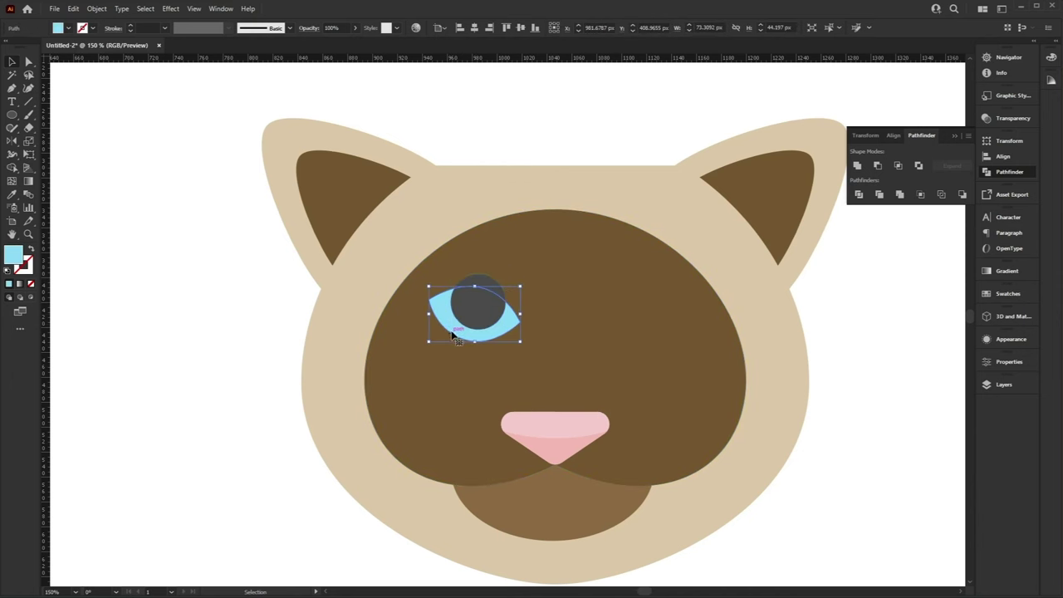
pyautogui.press('a')
pyautogui.hotkey('ctrl', 'shift', ']')
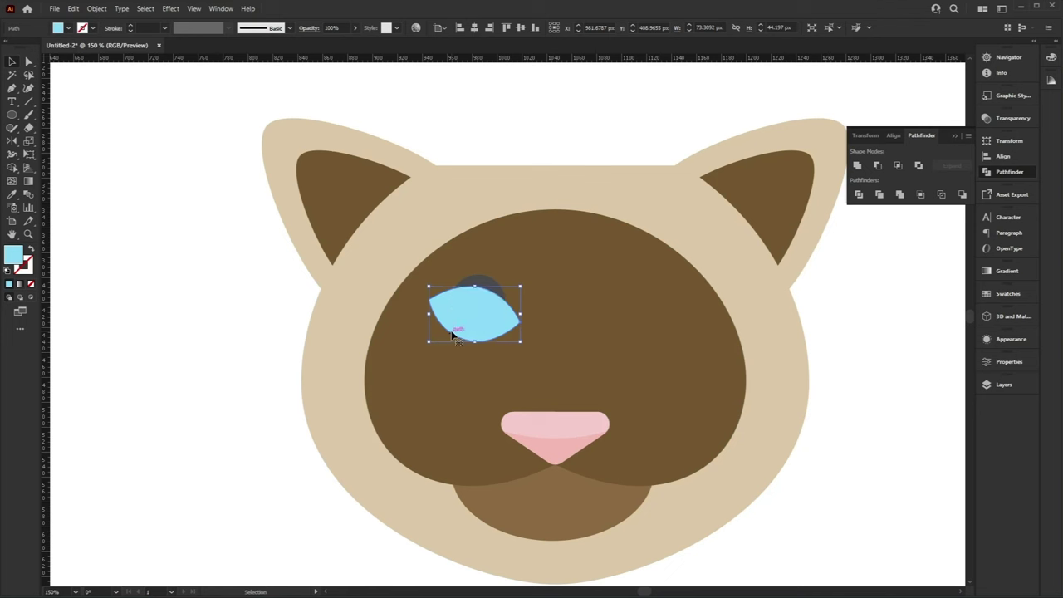
pyautogui.keyDown('shift'); pyautogui.click(488, 285); pyautogui.keyUp('shift')
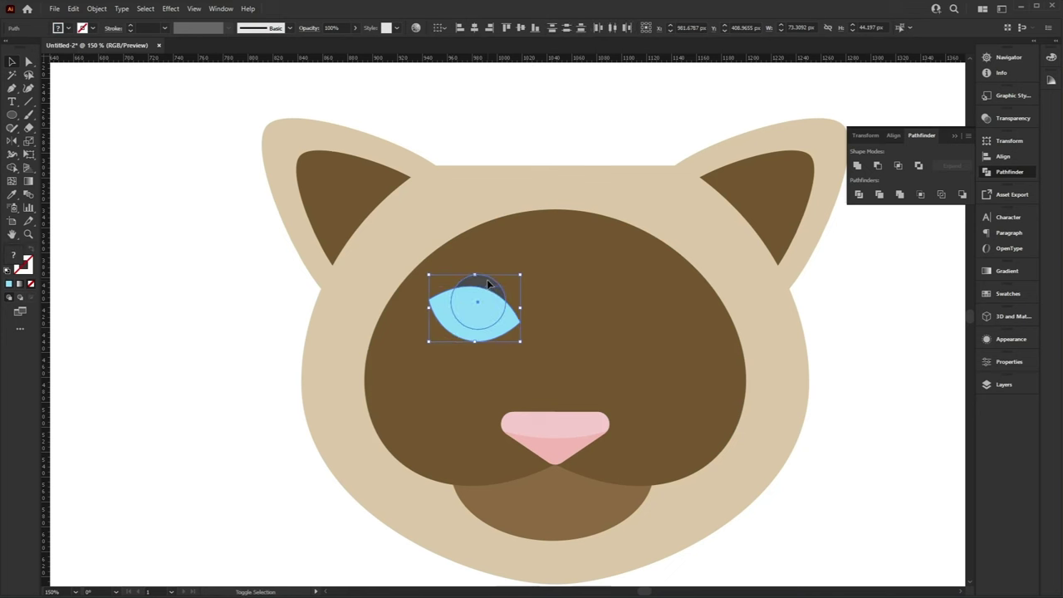
pyautogui.click(897, 167)
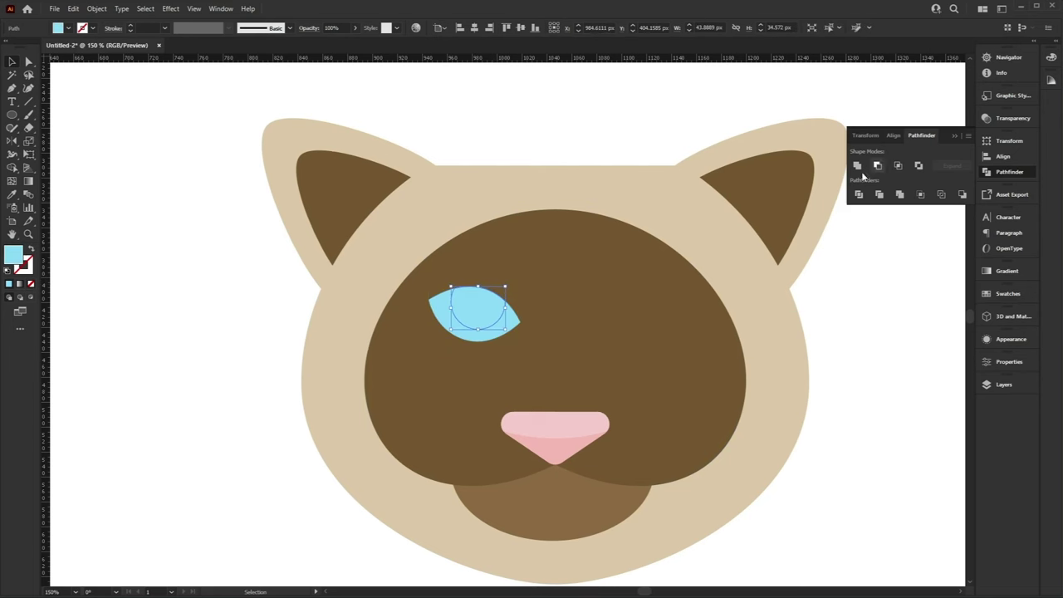
# Recolor the trimmed pupil with the dark gray palette color and deselect it
pyautogui.moveTo(338, 288); pyautogui.dragTo(482, 307)
pyautogui.press('i')
pyautogui.click(69, 332)
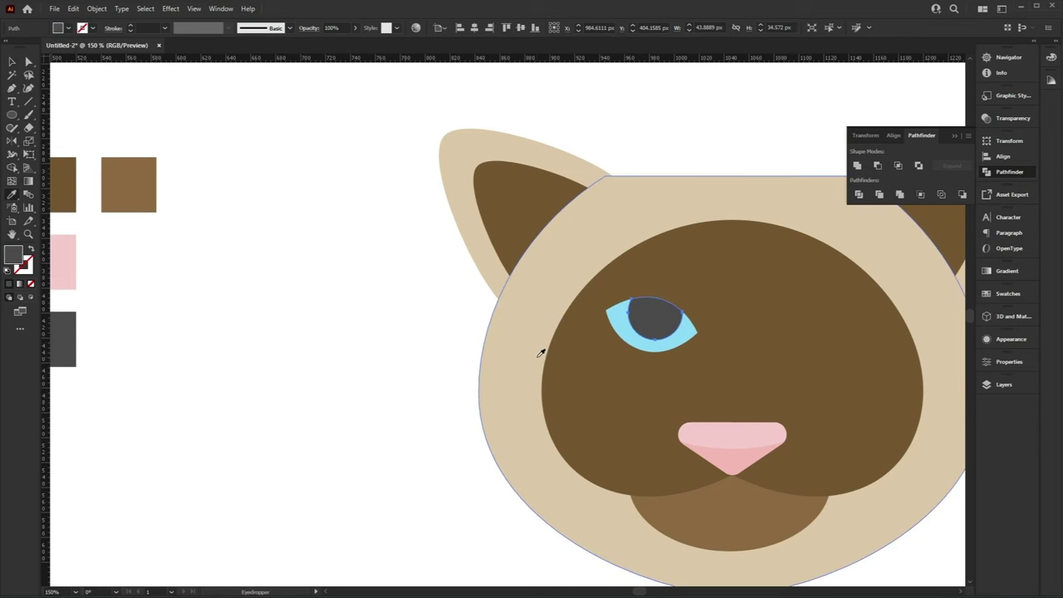
pyautogui.press('v')
pyautogui.hscroll(5, 349, 366)
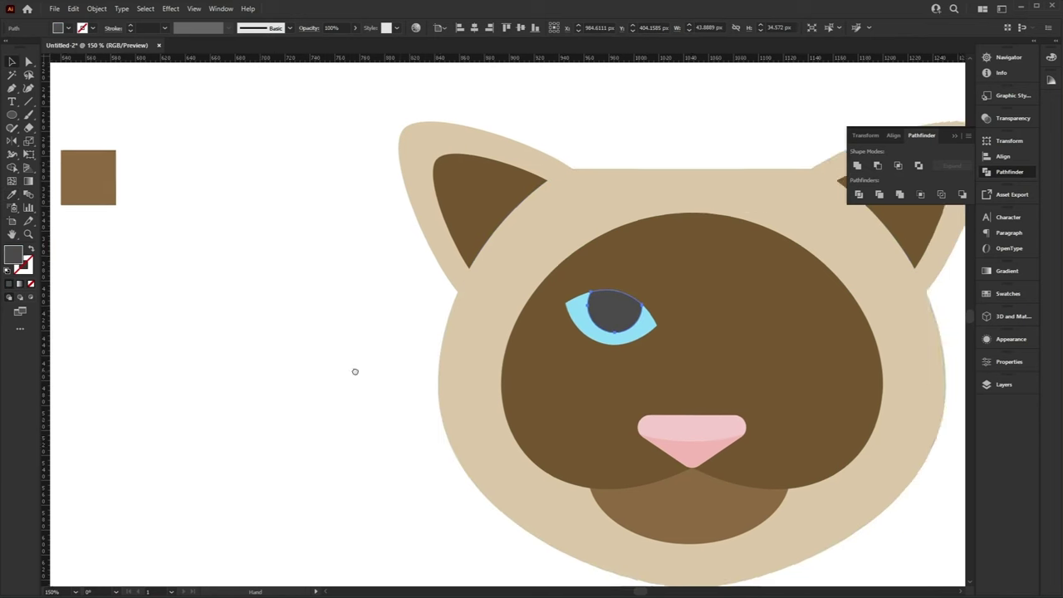
pyautogui.click(346, 332)
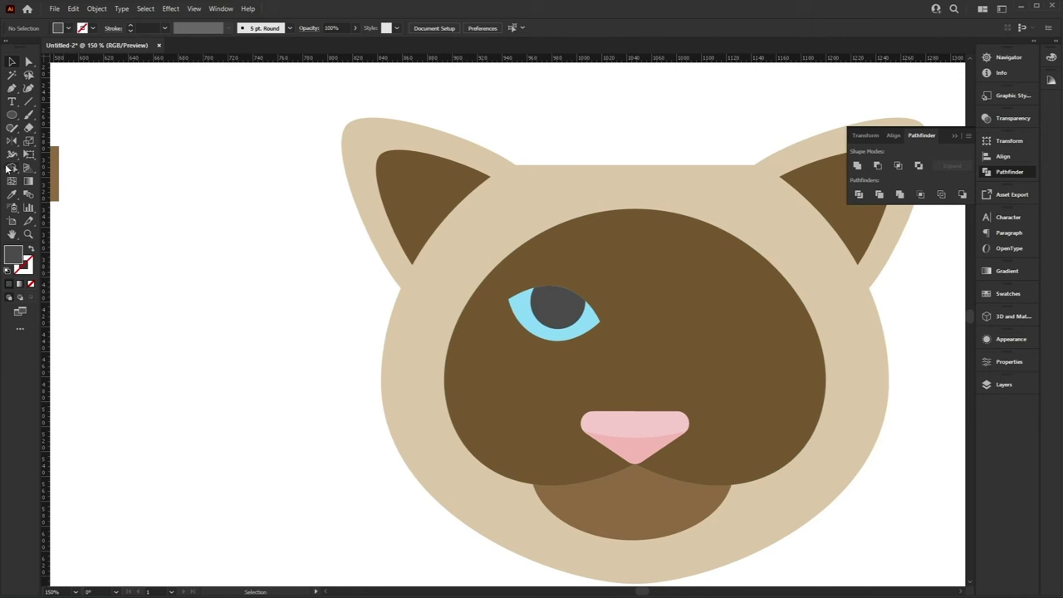
# Add a white highlight circle about 15 px in diameter on the pupil's outer edge
pyautogui.moveTo(532, 309)
pyautogui.mouseDown()
pyautogui.moveTo(554, 309)
pyautogui.moveTo(534, 309)
pyautogui.mouseUp()
pyautogui.press('v')
pyautogui.click(338, 333)
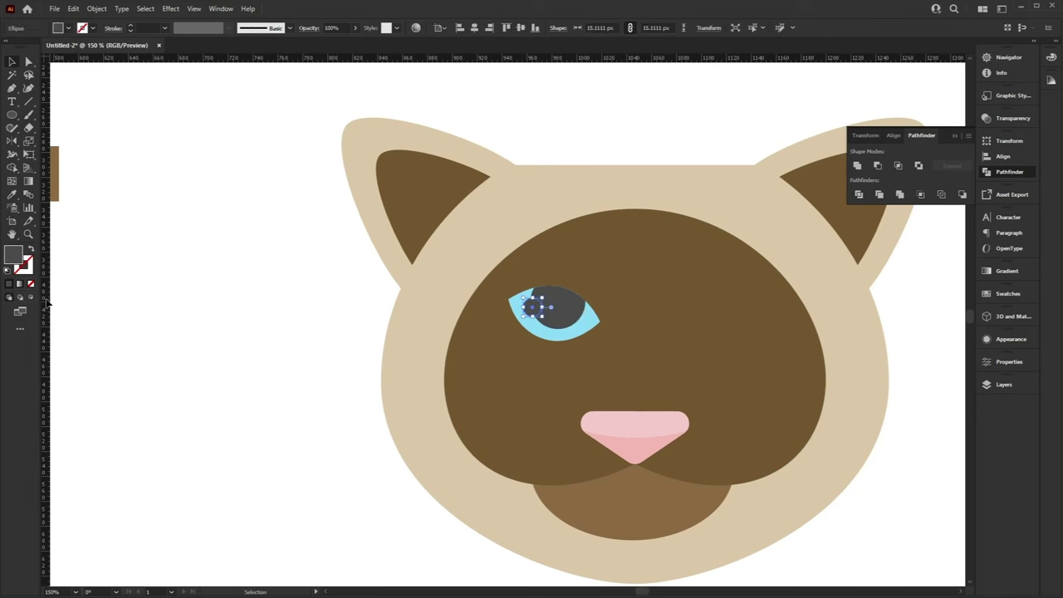
pyautogui.press('i')
pyautogui.click(248, 291)
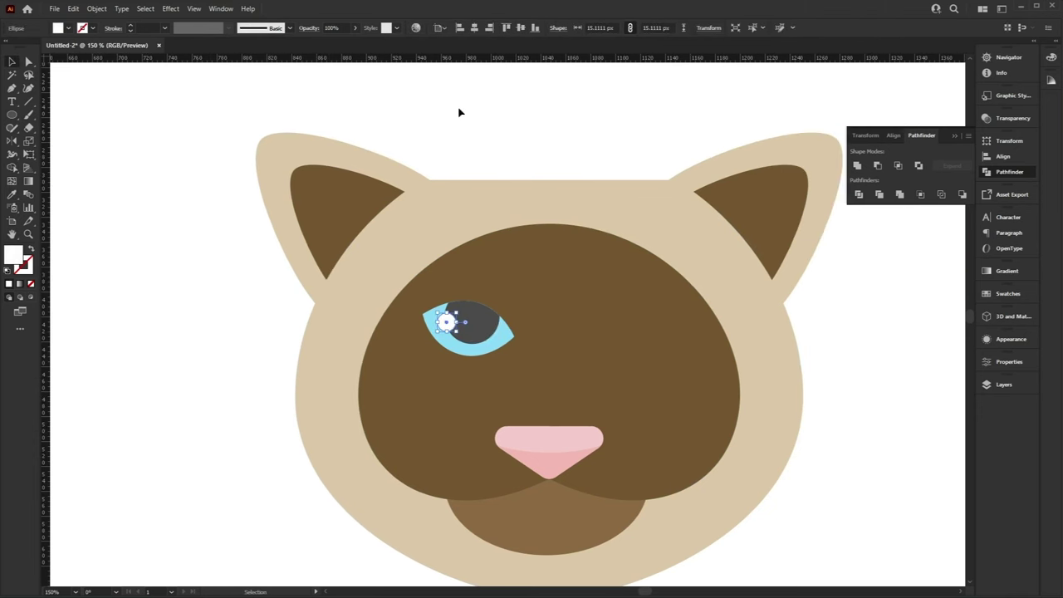
pyautogui.click(458, 111)
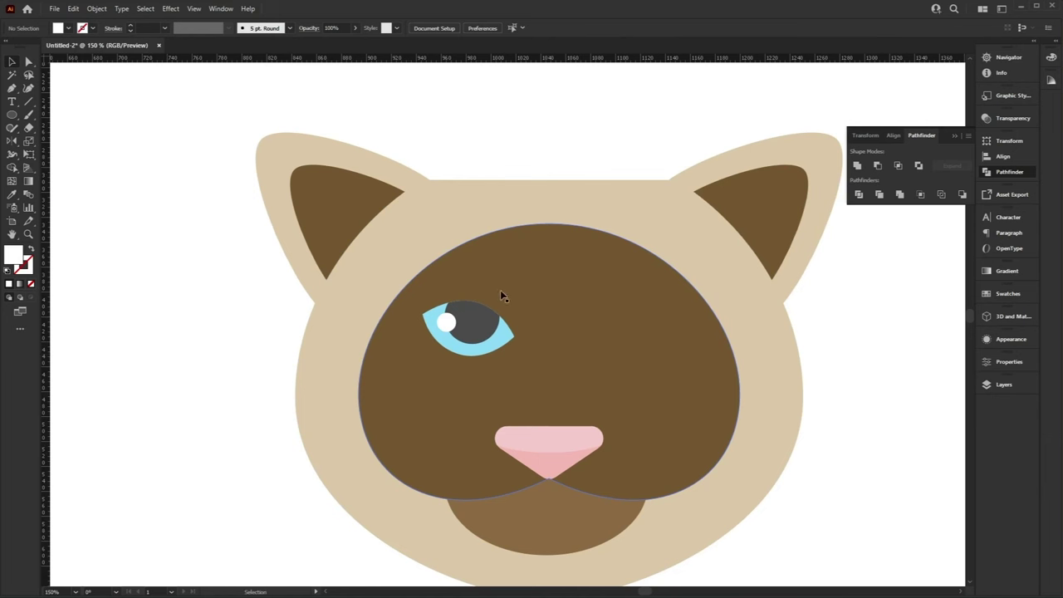
# Draw an eyebrow ellipse about 52 by 13 px above the eye, fill it with lighter brown and tilt it down toward the nose
pyautogui.click(15, 119)
pyautogui.moveTo(469, 275); pyautogui.dragTo(533, 289)
pyautogui.press('i')
pyautogui.hscroll(-5, 384, 225)
pyautogui.scroll(2, 385, 225)
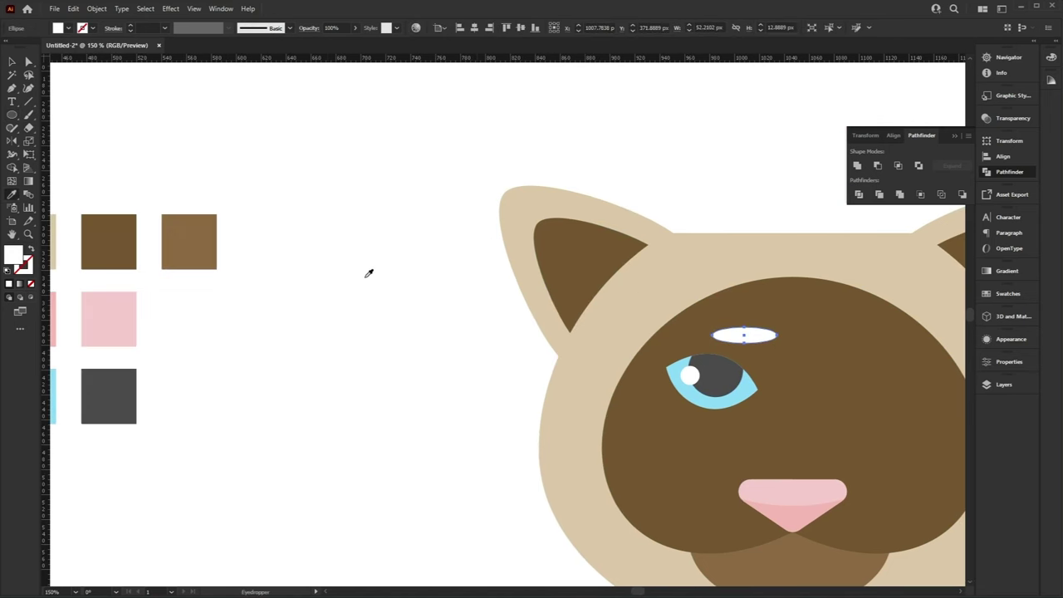
pyautogui.click(196, 225)
pyautogui.scroll(-2, 304, 289)
pyautogui.hscroll(4, 304, 290)
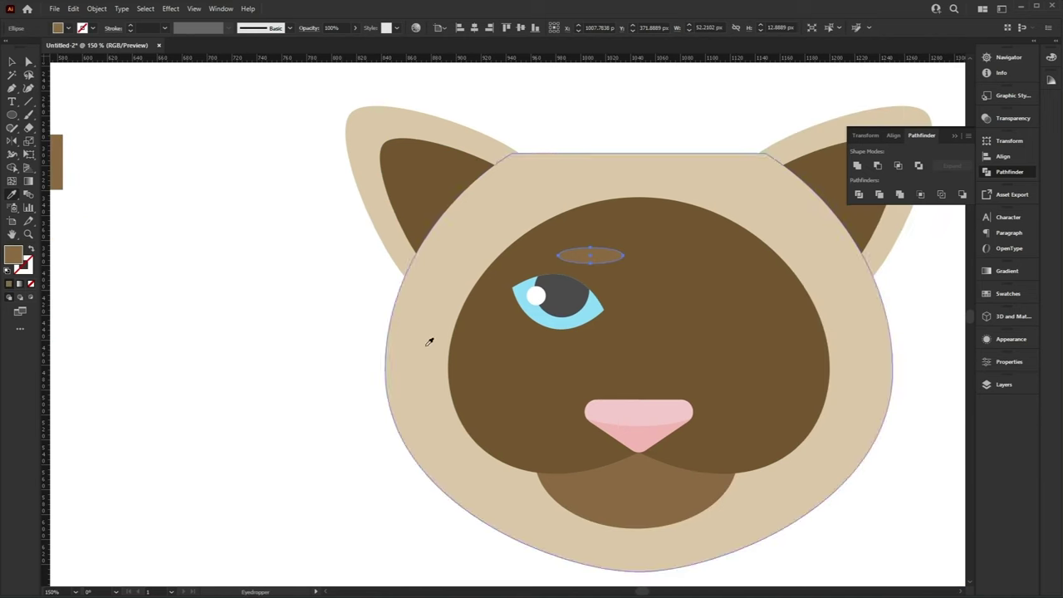
pyautogui.press('v')
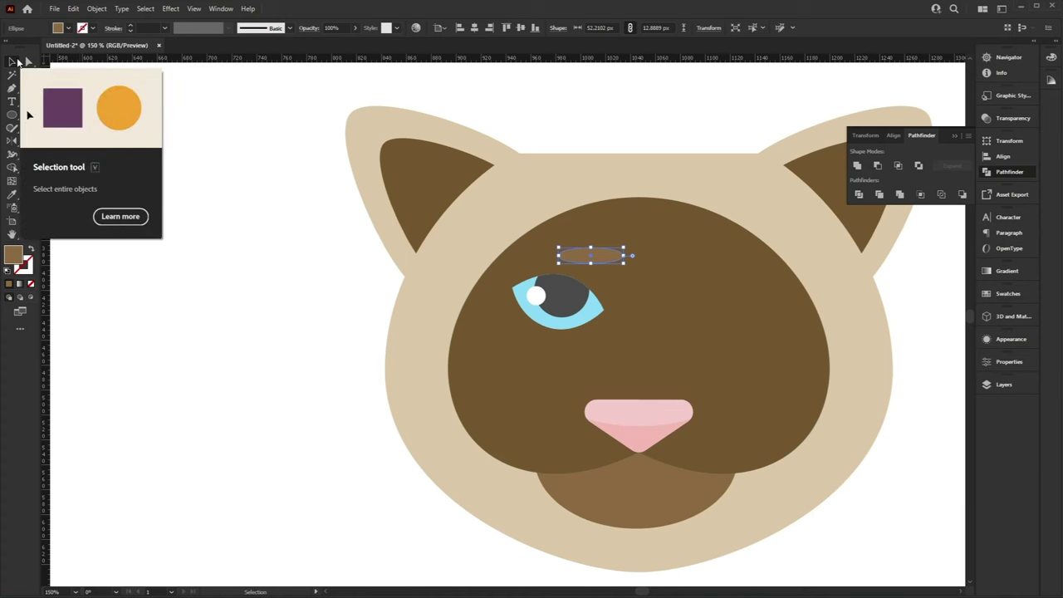
pyautogui.moveTo(627, 266); pyautogui.dragTo(605, 277)
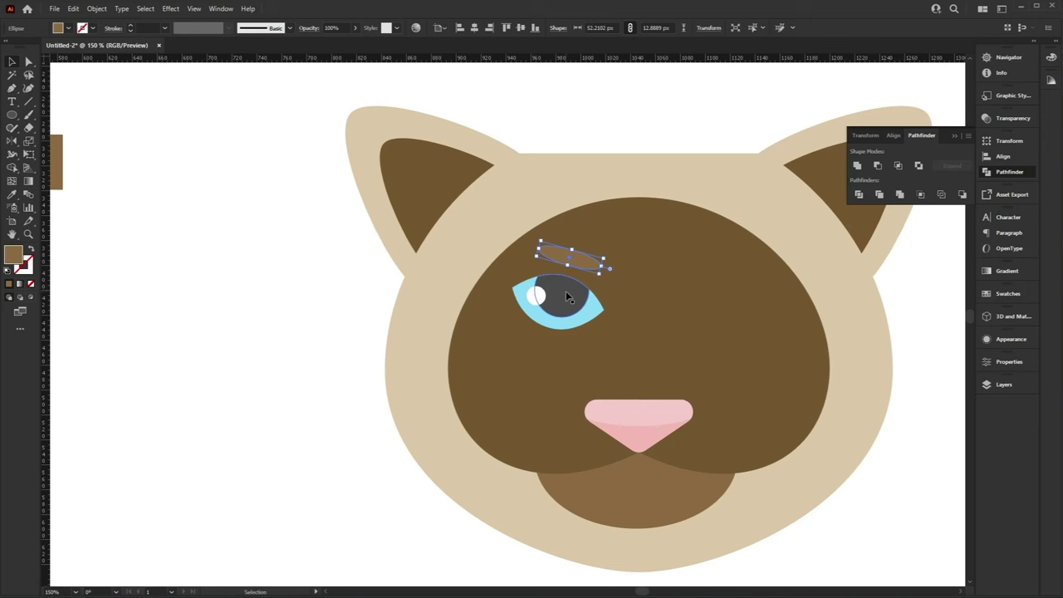
# Group the eyebrow, pupil, highlight and blue eye shape, and shift the group slightly down and toward the nose
pyautogui.keyDown('shift'); pyautogui.click(567, 297); pyautogui.keyUp('shift')
pyautogui.keyDown('shift'); pyautogui.click(572, 325); pyautogui.keyUp('shift')
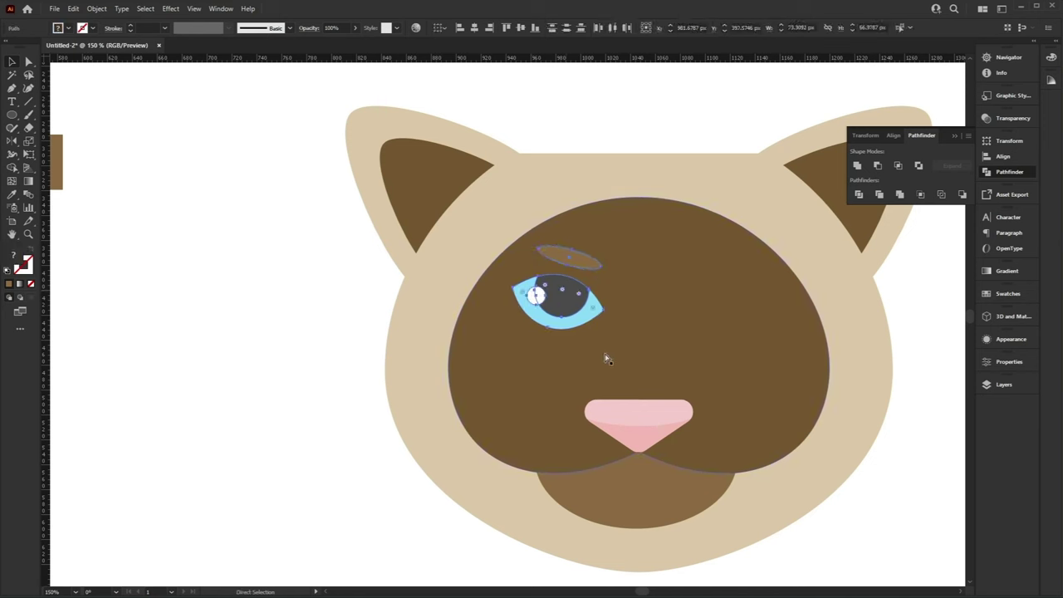
pyautogui.hotkey('ctrl', 'g')
pyautogui.moveTo(575, 300); pyautogui.dragTo(579, 312)
pyautogui.press('a')
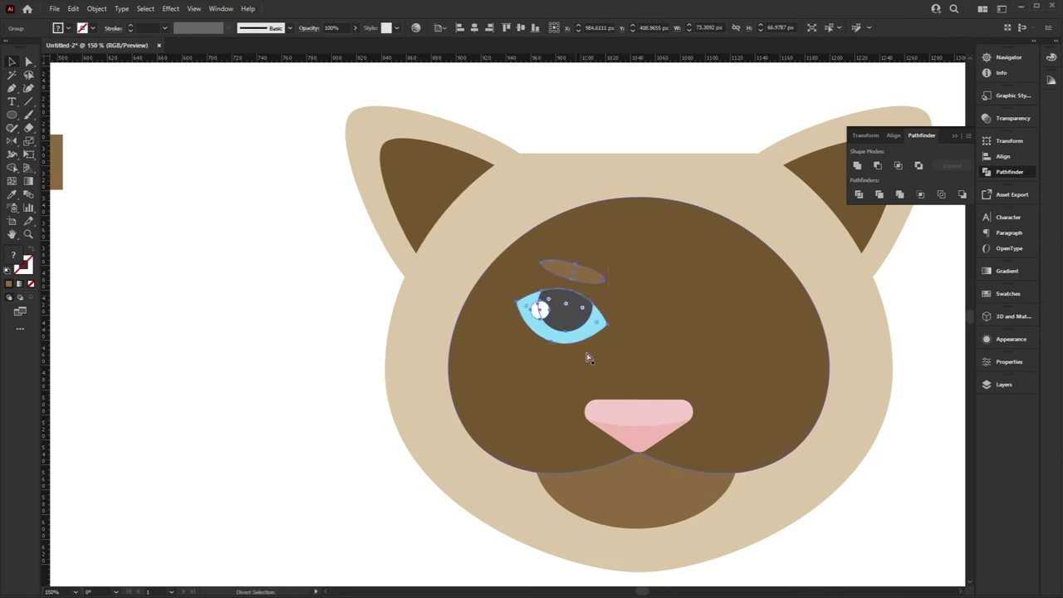
# Paste a copy of the eye group in place, reflect it vertically and move it to the right half of the face patch
pyautogui.press('a')
pyautogui.press('v')
pyautogui.rightClick(573, 313)
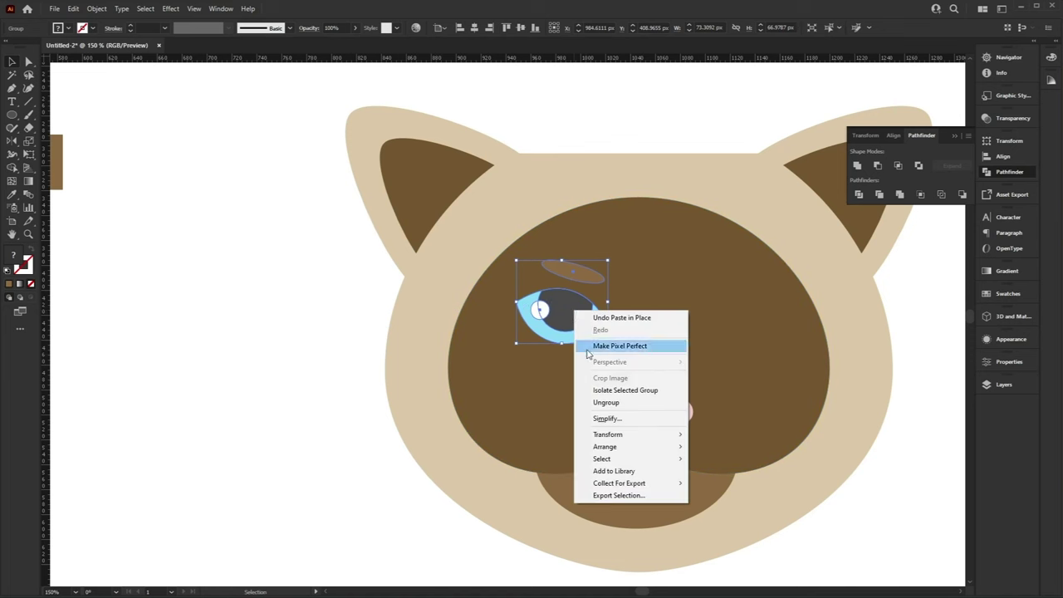
pyautogui.moveTo(622, 436)
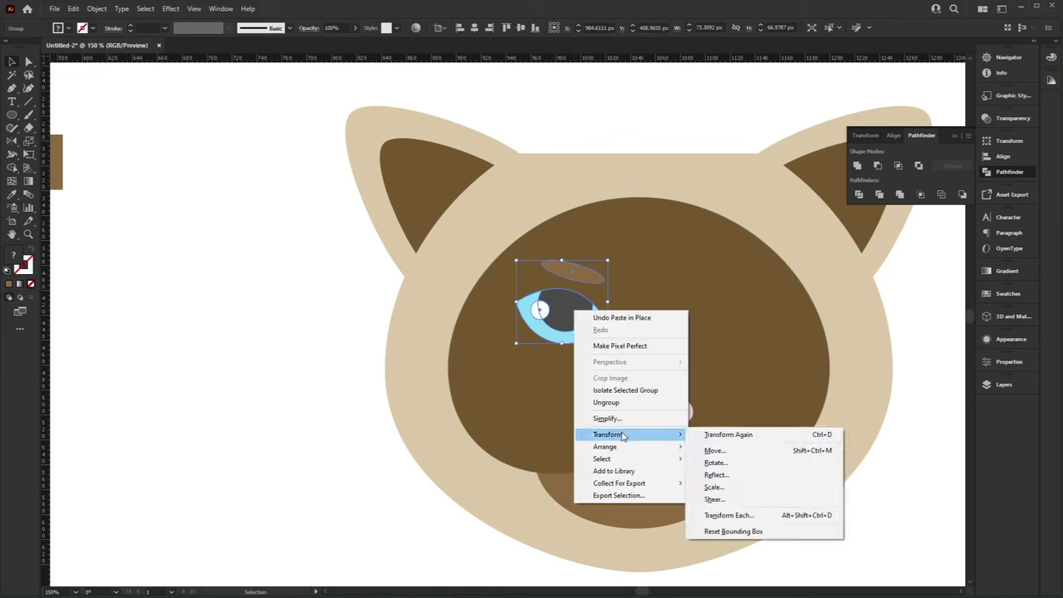
pyautogui.click(760, 475)
pyautogui.click(534, 460)
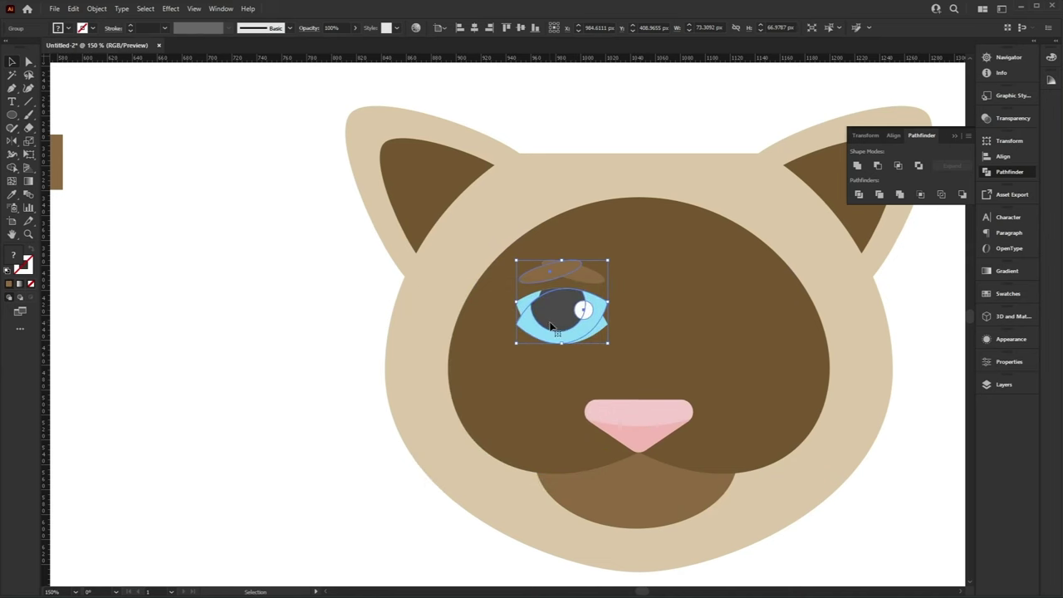
pyautogui.moveTo(549, 326); pyautogui.dragTo(706, 335)
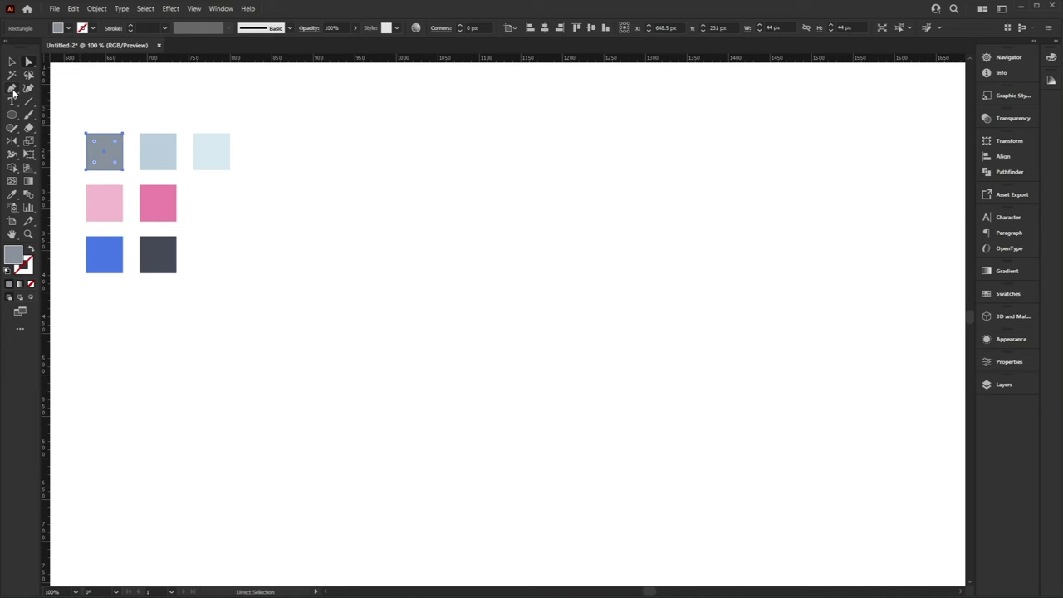
# Draw the right half of a new gray cat head with the Pen tool, with a flat top, curved side and concave cheek
pyautogui.click(12, 92)
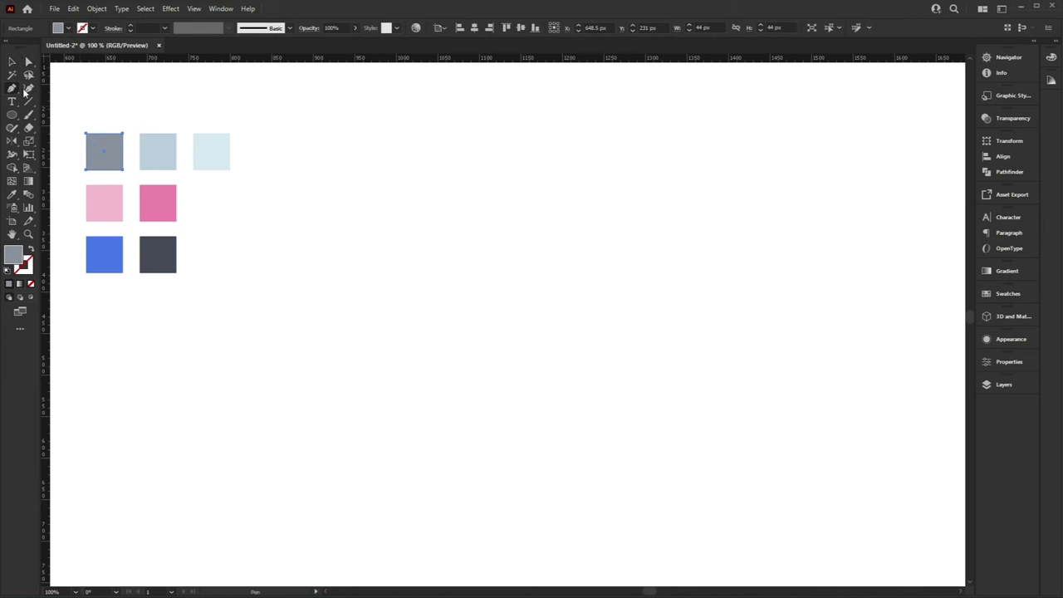
pyautogui.click(528, 152)
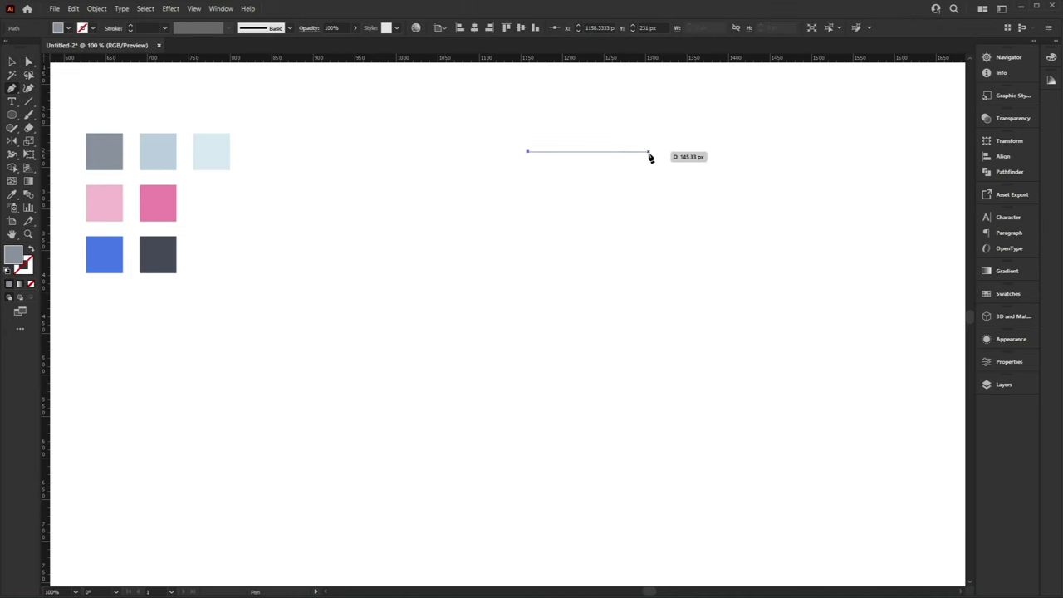
pyautogui.click(649, 153)
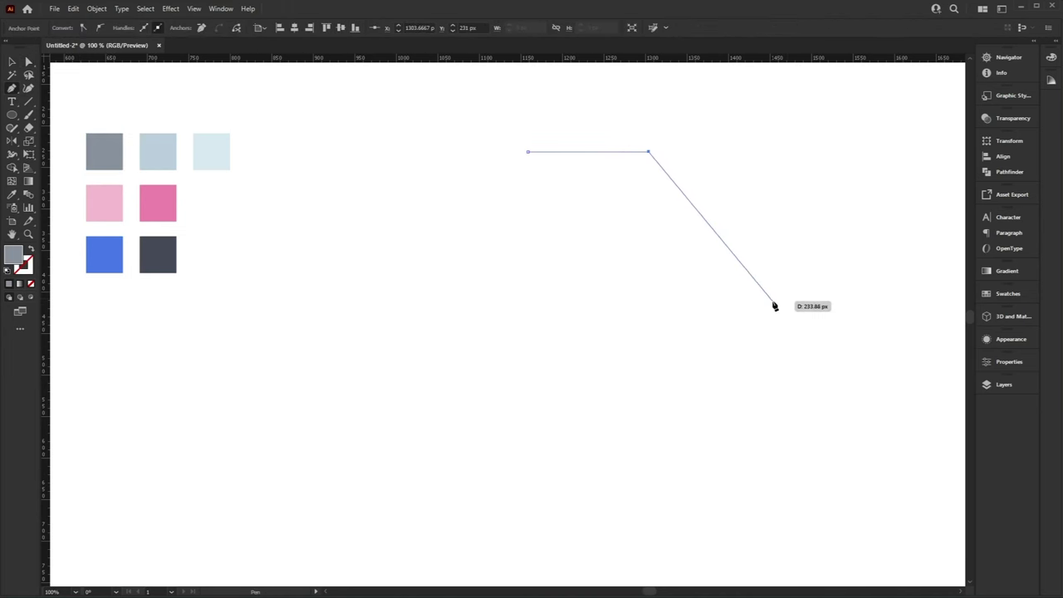
pyautogui.moveTo(768, 309); pyautogui.dragTo(787, 382)
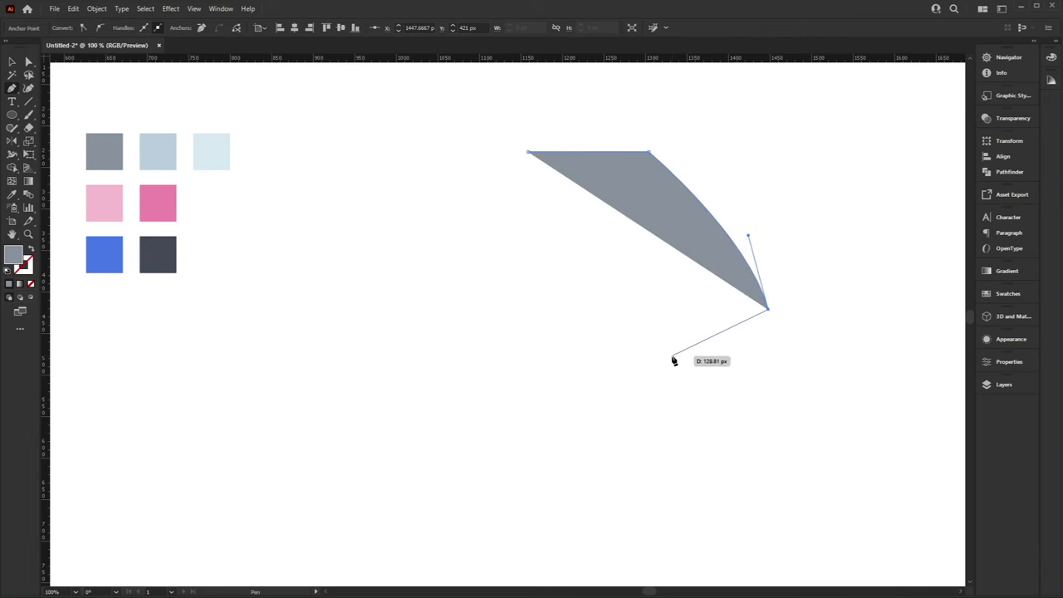
pyautogui.moveTo(671, 367); pyautogui.dragTo(637, 418)
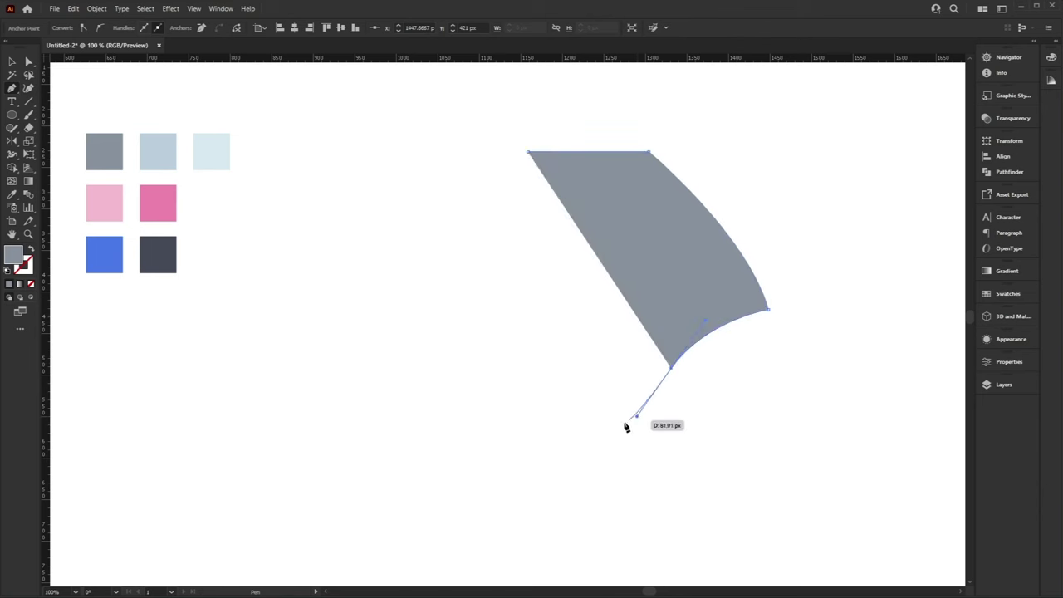
pyautogui.click(529, 440)
# Refine the half head to about 273 by 359 px by reshaping the cheek curve and moving the outer corner inward and down
pyautogui.press('a')
pyautogui.moveTo(673, 371); pyautogui.dragTo(658, 387)
pyautogui.moveTo(694, 341); pyautogui.dragTo(699, 346)
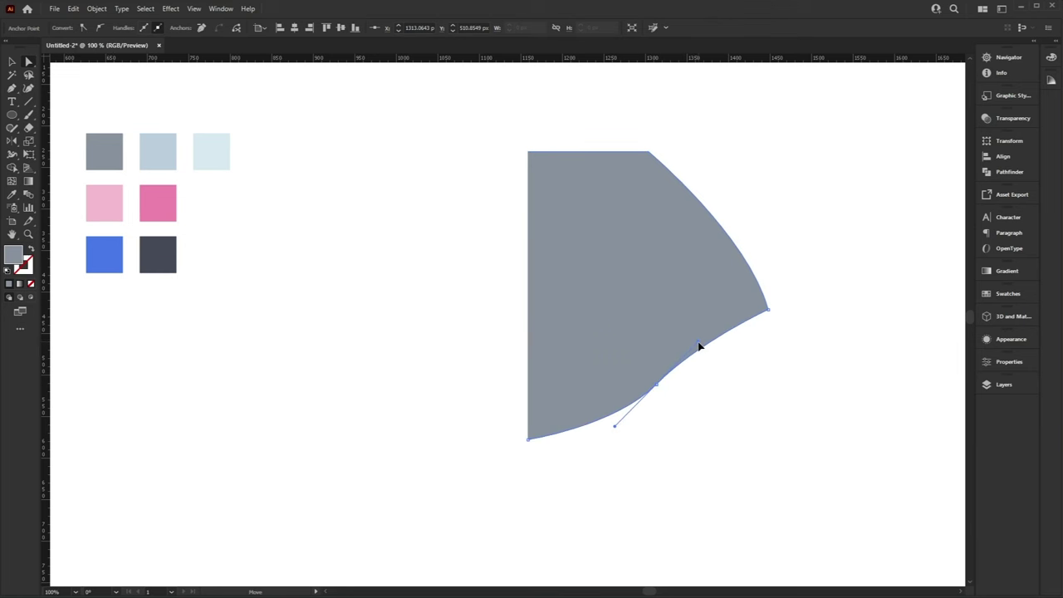
pyautogui.moveTo(768, 309); pyautogui.dragTo(754, 339)
pyautogui.keyDown('ctrl'); pyautogui.click(706, 457); pyautogui.keyUp('ctrl')
# Paste a copy of the half head in place, reflect it vertically and align it with the straight edge to complete the head
pyautogui.keyDown('ctrl'); pyautogui.click(643, 319); pyautogui.keyUp('ctrl')
pyautogui.press('ctrl')
pyautogui.press('ctrl')
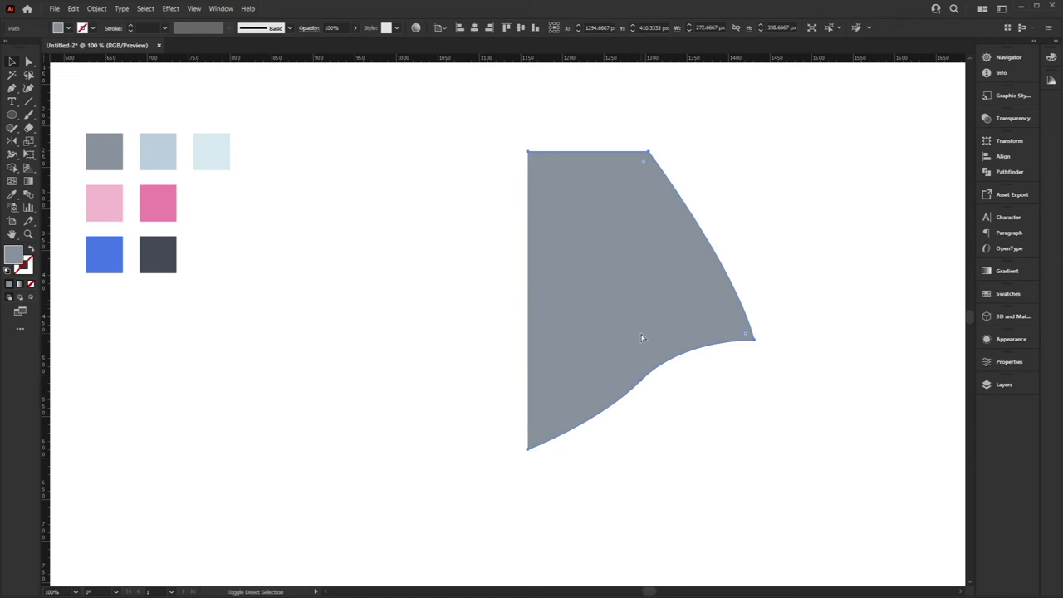
pyautogui.press('ctrl')
pyautogui.rightClick(608, 251)
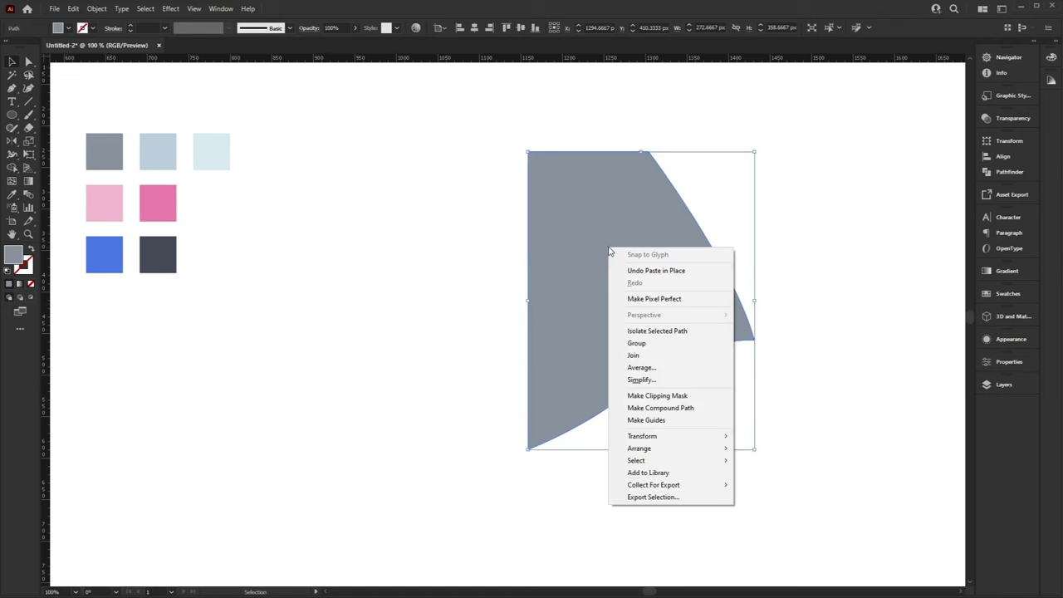
pyautogui.moveTo(706, 436)
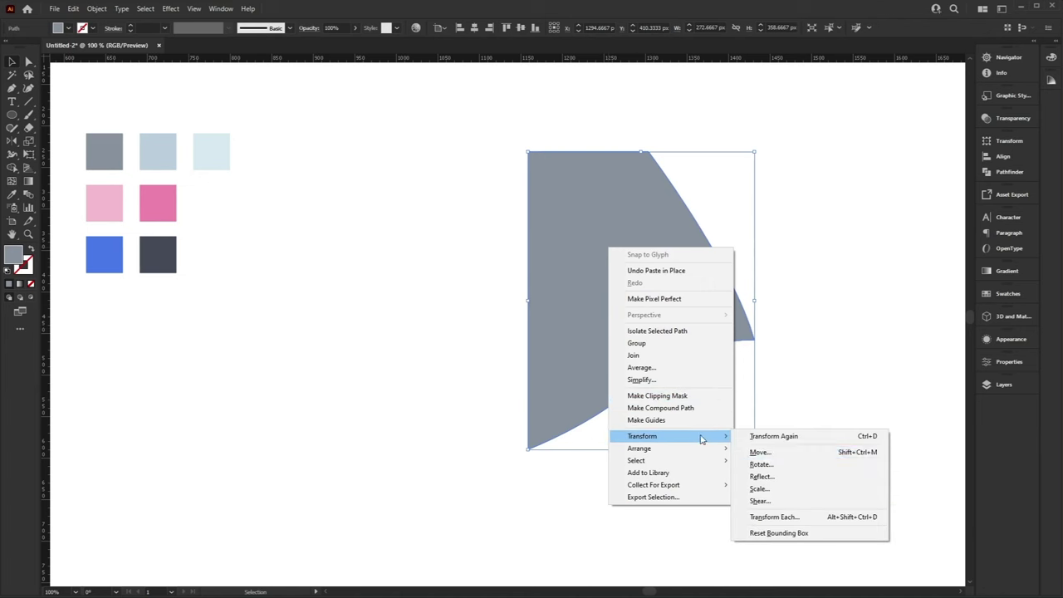
pyautogui.click(802, 478)
pyautogui.click(510, 459)
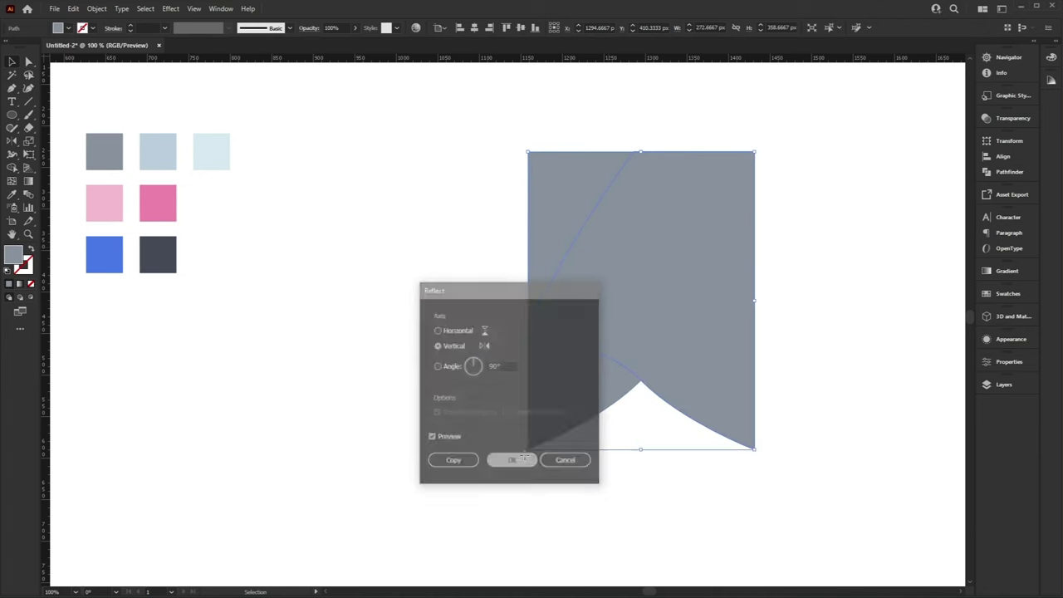
pyautogui.moveTo(681, 330); pyautogui.dragTo(492, 317)
pyautogui.moveTo(492, 317); pyautogui.dragTo(492, 317)
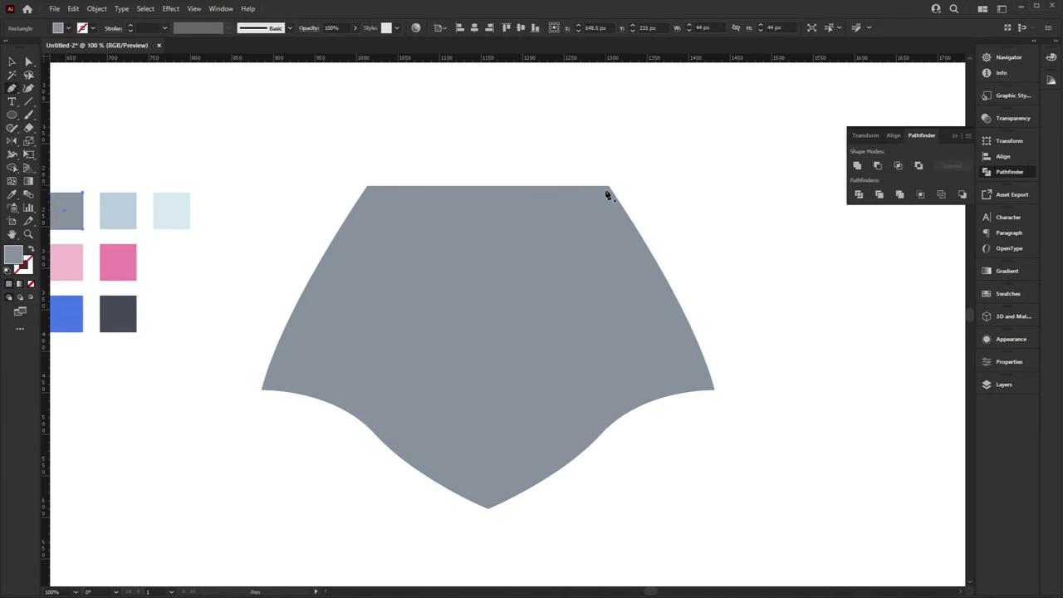
# Draw a pointed gray ear about 146 by 154 px at the head's upper right corner with the Pen tool, and adjust its tip
pyautogui.moveTo(609, 189); pyautogui.dragTo(808, 167)
pyautogui.click(741, 152)
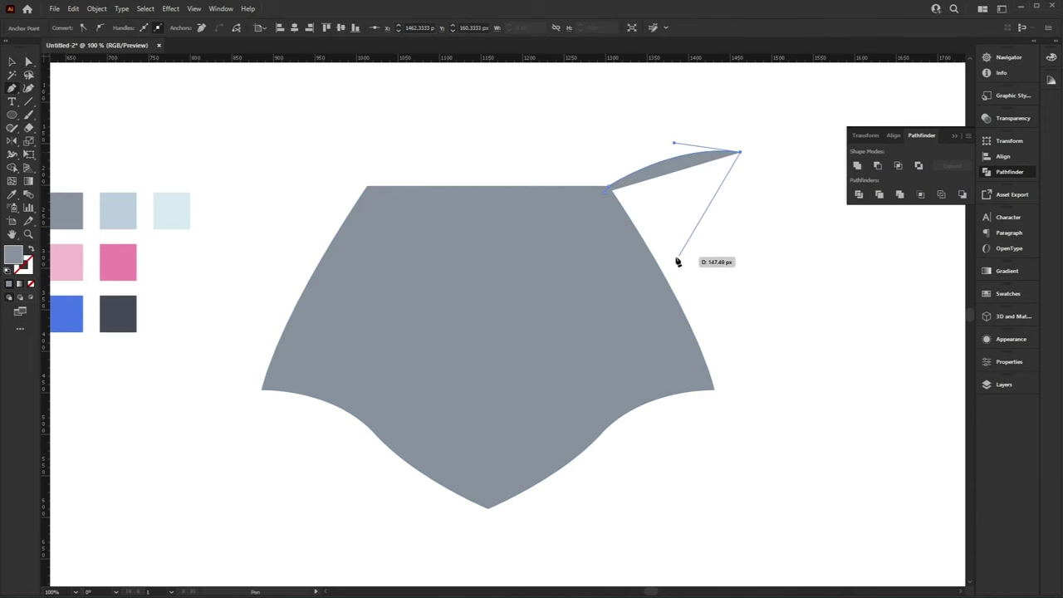
pyautogui.moveTo(653, 284); pyautogui.dragTo(590, 295)
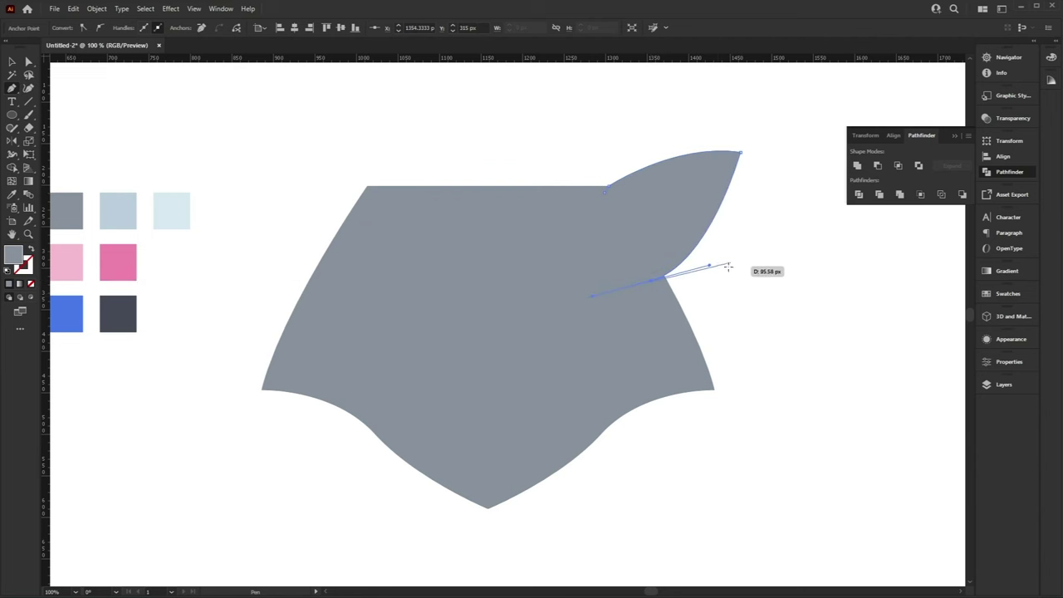
pyautogui.press('a')
pyautogui.moveTo(743, 155); pyautogui.dragTo(741, 173)
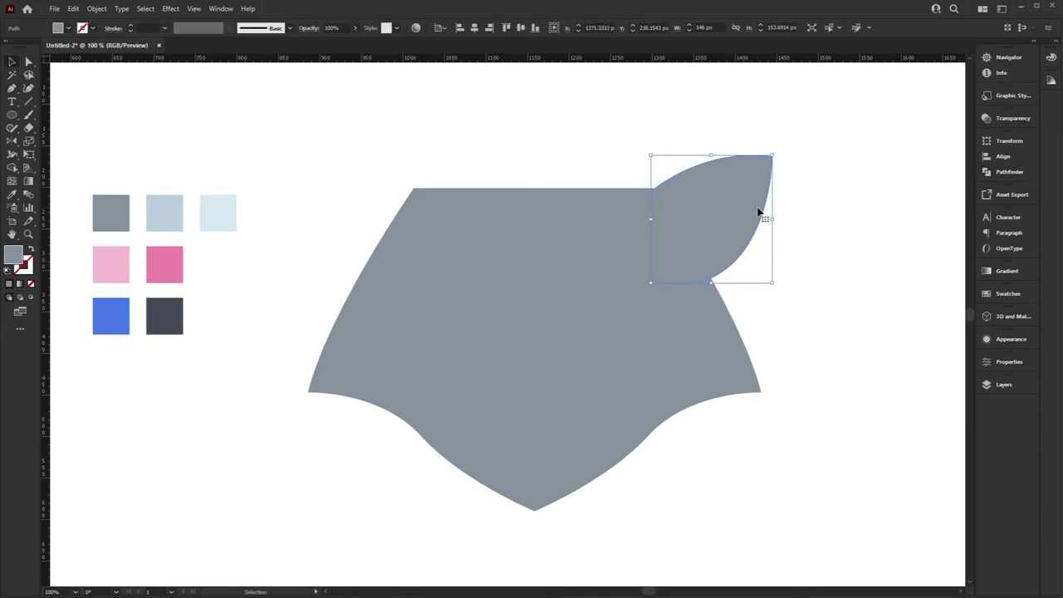
# Paste a copy of the ear in place and recolor it with the light blue-gray swatch using the Eyedropper
pyautogui.press('ctrl')
pyautogui.press('ctrl')
pyautogui.press('i')
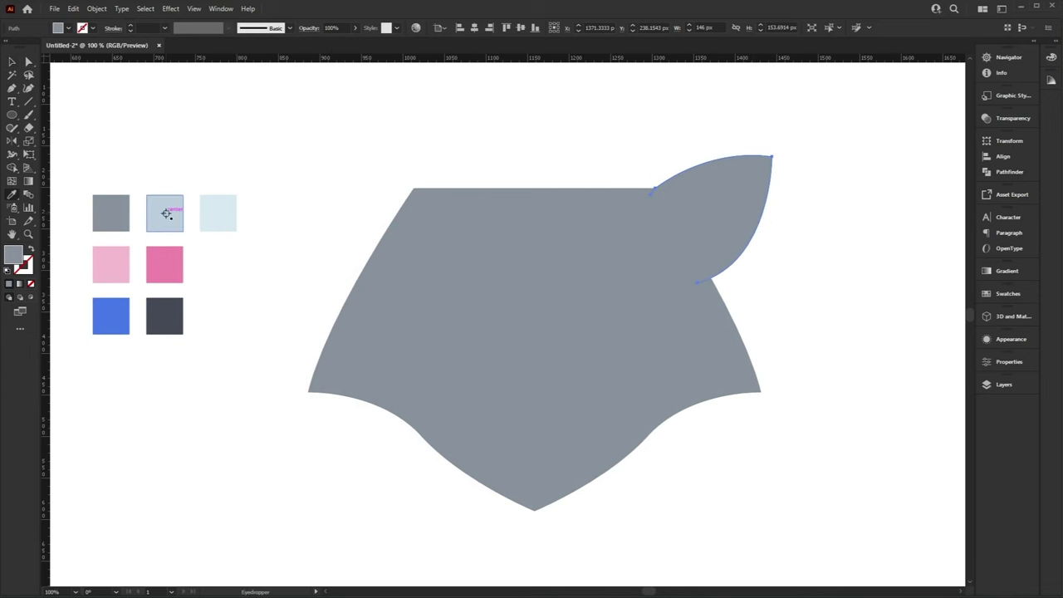
pyautogui.click(166, 213)
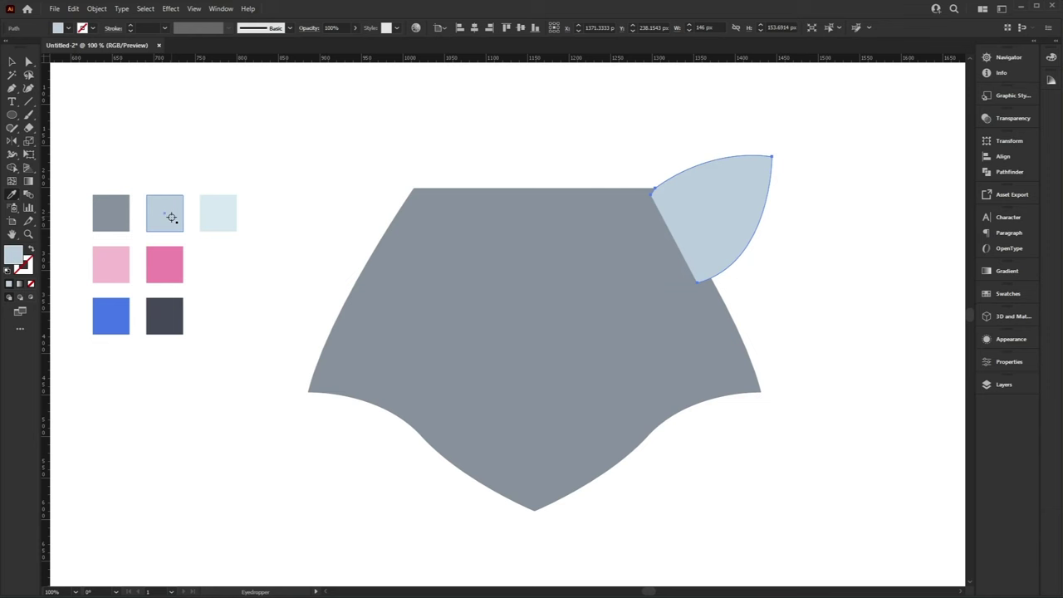
pyautogui.press('v')
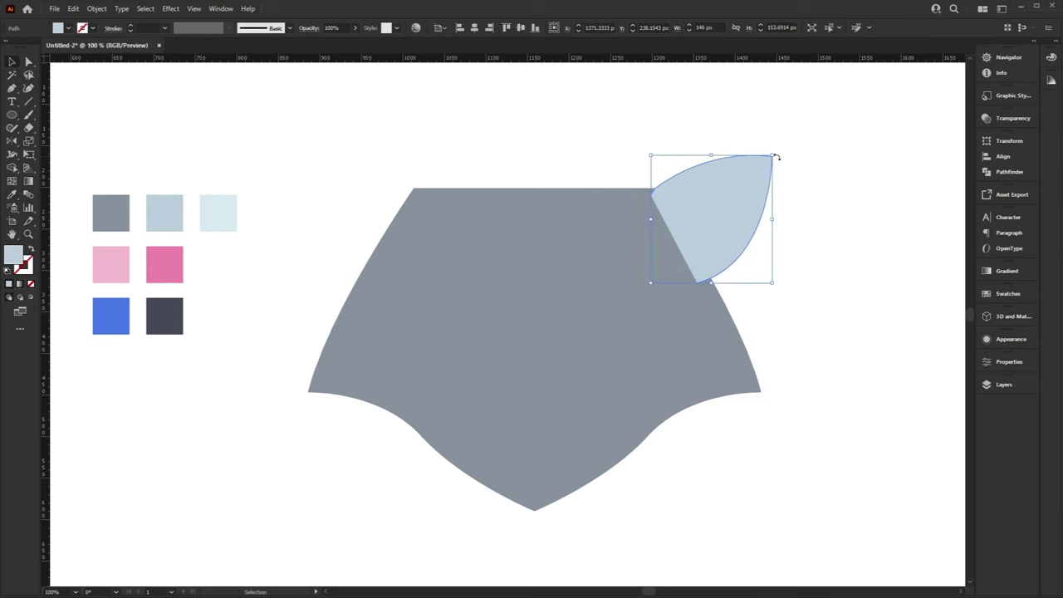
# Scale the light blue-gray copy down to sit inside the ear, and group it with the outer ear
pyautogui.moveTo(775, 155); pyautogui.dragTo(744, 182)
pyautogui.moveTo(714, 220); pyautogui.dragTo(723, 211)
pyautogui.keyDown('shift'); pyautogui.click(763, 167); pyautogui.keyUp('shift')
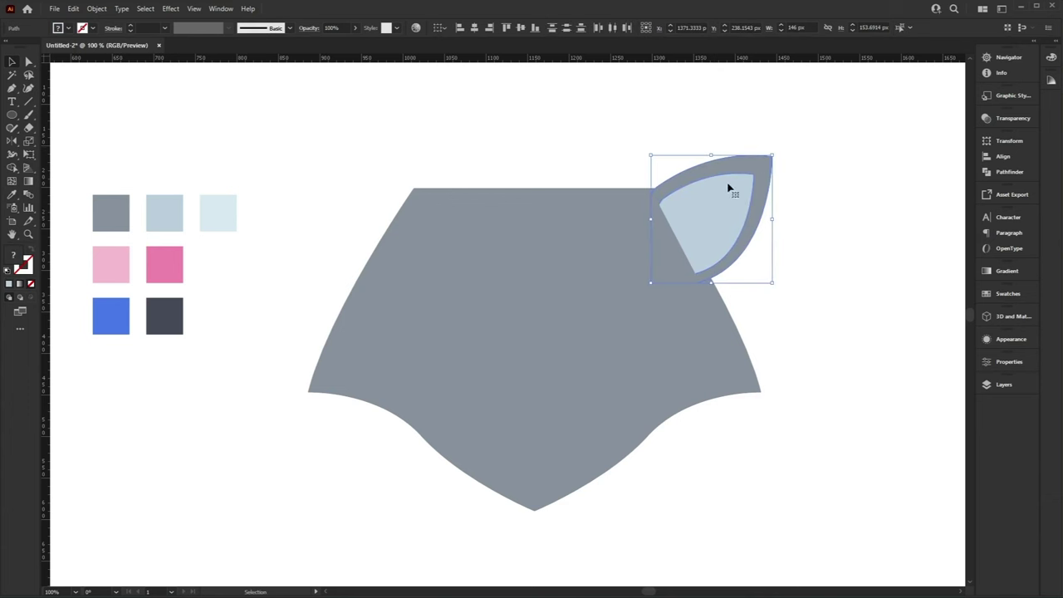
pyautogui.hotkey('ctrl', 'g')
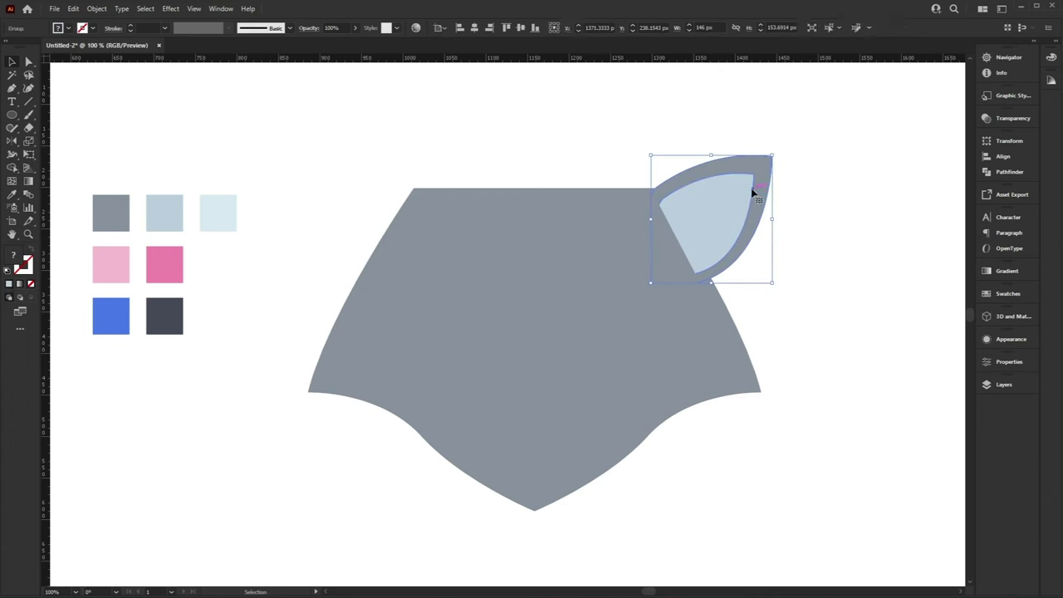
# Paste a copy of the ear group in place, reflect it vertically and move it to the head's upper left corner
pyautogui.rightClick(745, 191)
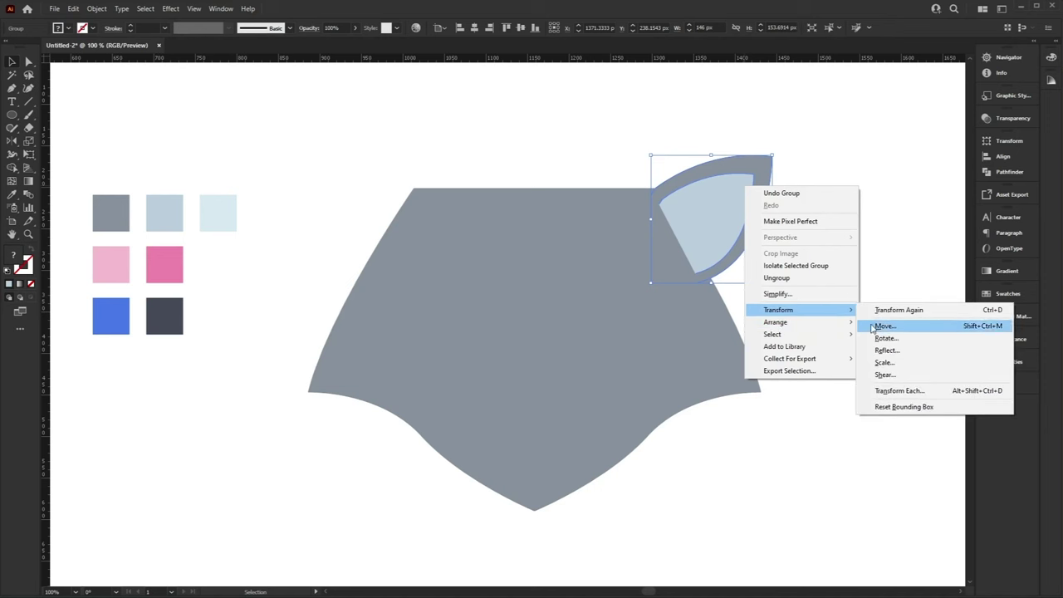
pyautogui.click(670, 160)
pyautogui.press('a')
pyautogui.press('v')
pyautogui.press('a')
pyautogui.press('v')
pyautogui.press('a')
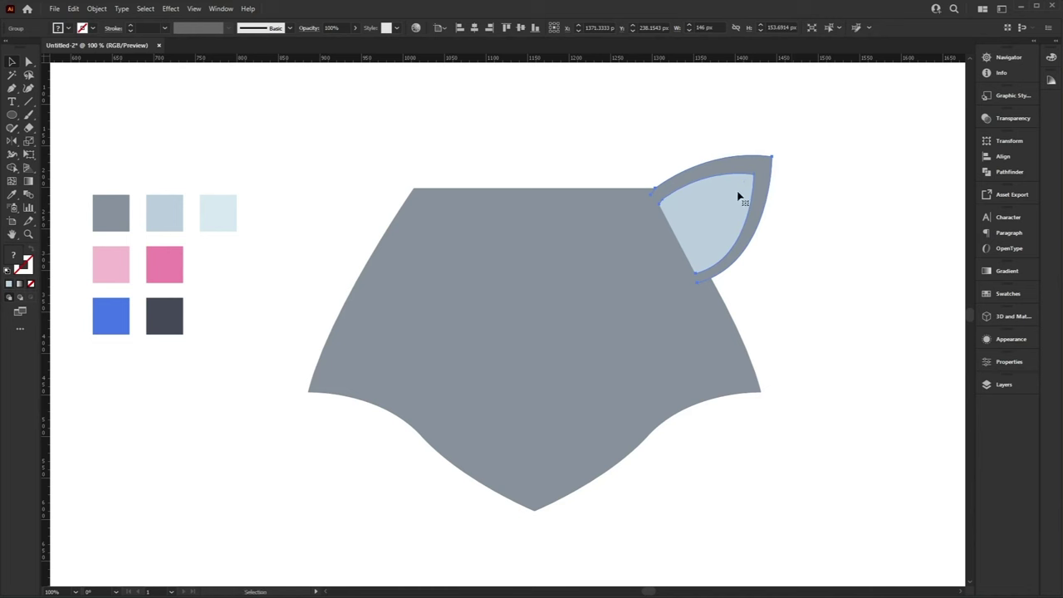
pyautogui.press('v')
pyautogui.rightClick(736, 190)
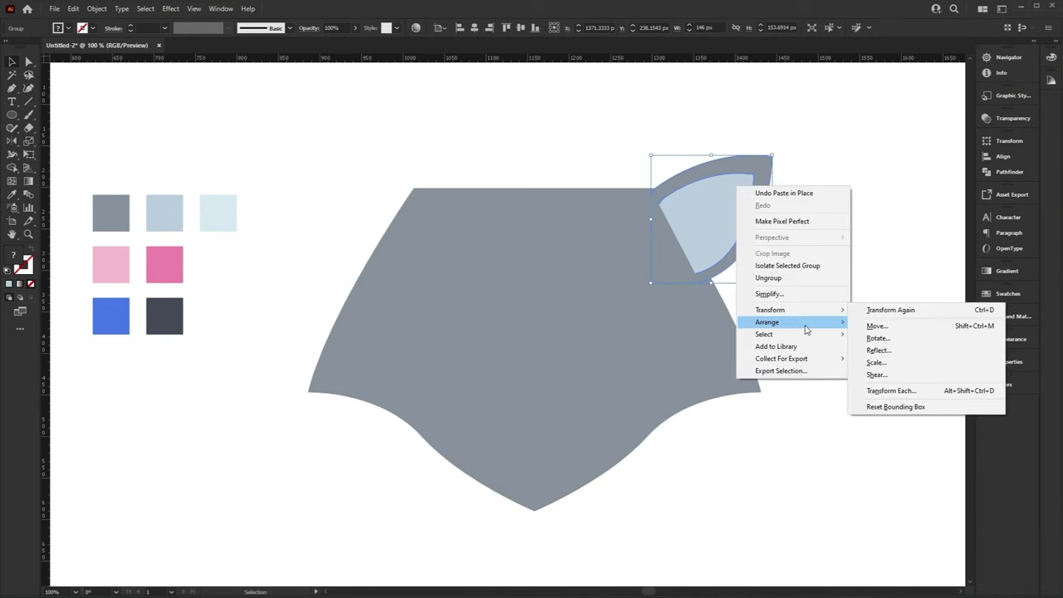
pyautogui.moveTo(817, 315)
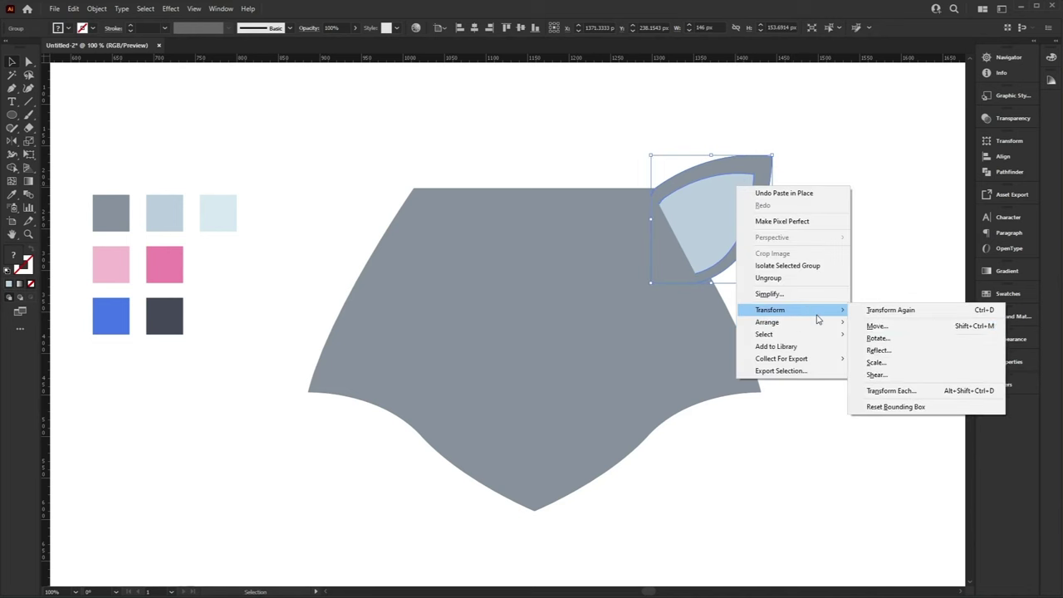
pyautogui.click(927, 352)
pyautogui.click(452, 460)
pyautogui.moveTo(750, 219); pyautogui.dragTo(397, 226)
# Group both ears and send them behind the head
pyautogui.keyDown('shift'); pyautogui.click(727, 178); pyautogui.keyUp('shift')
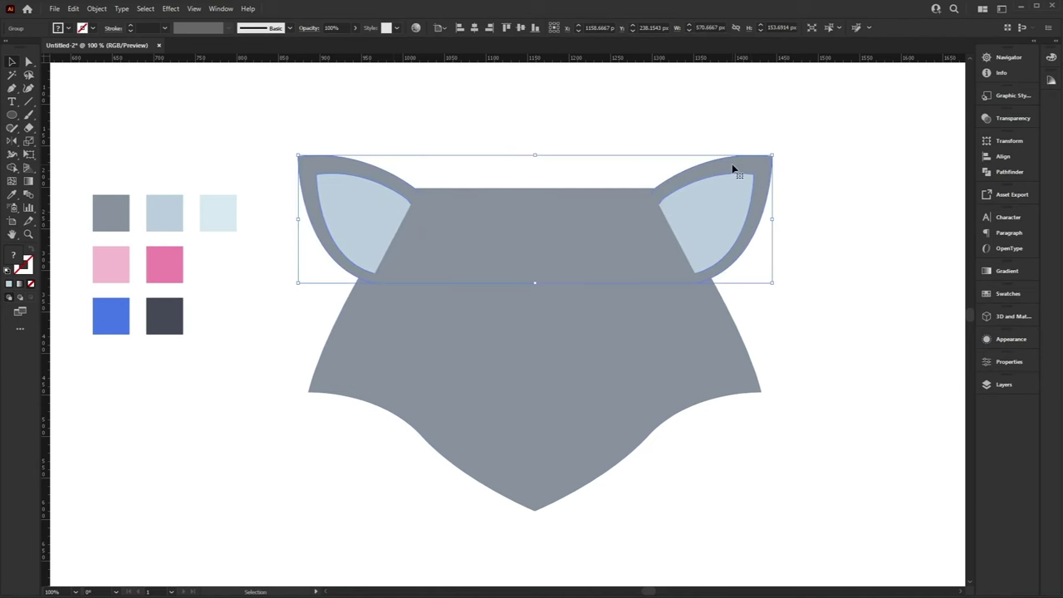
pyautogui.rightClick(732, 169)
pyautogui.moveTo(773, 300)
pyautogui.click(891, 343)
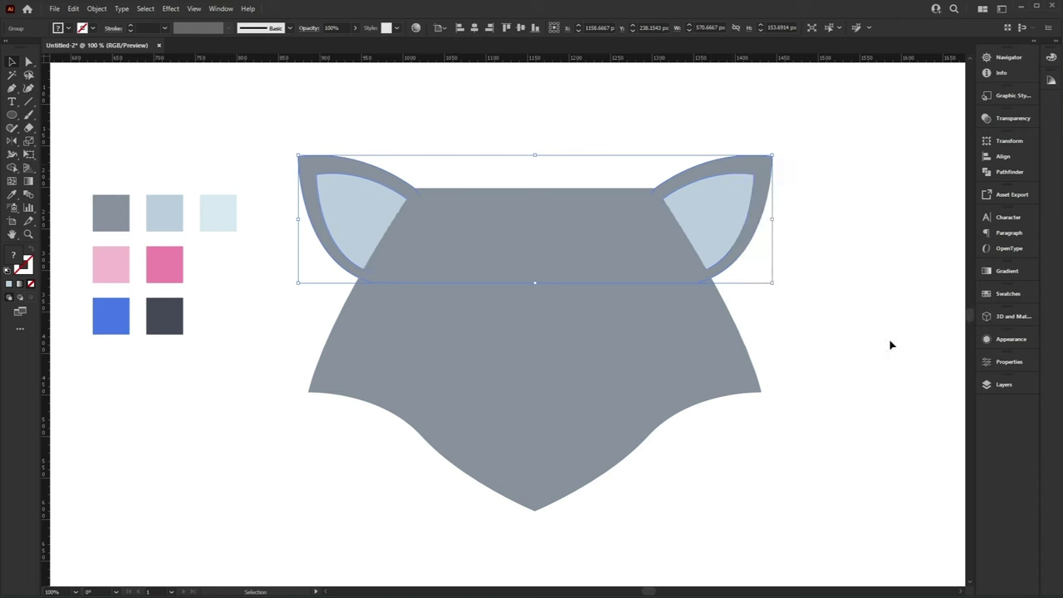
pyautogui.click(891, 345)
# Draw a light blue-gray circle about 171 px wide on the face's right half and an ellipse about 117 by 81 px below it
pyautogui.press('l')
pyautogui.moveTo(613, 280)
pyautogui.mouseDown()
pyautogui.moveTo(683, 322)
pyautogui.moveTo(631, 278)
pyautogui.mouseUp()
pyautogui.press('v')
pyautogui.moveTo(656, 333); pyautogui.dragTo(678, 349)
pyautogui.press('l')
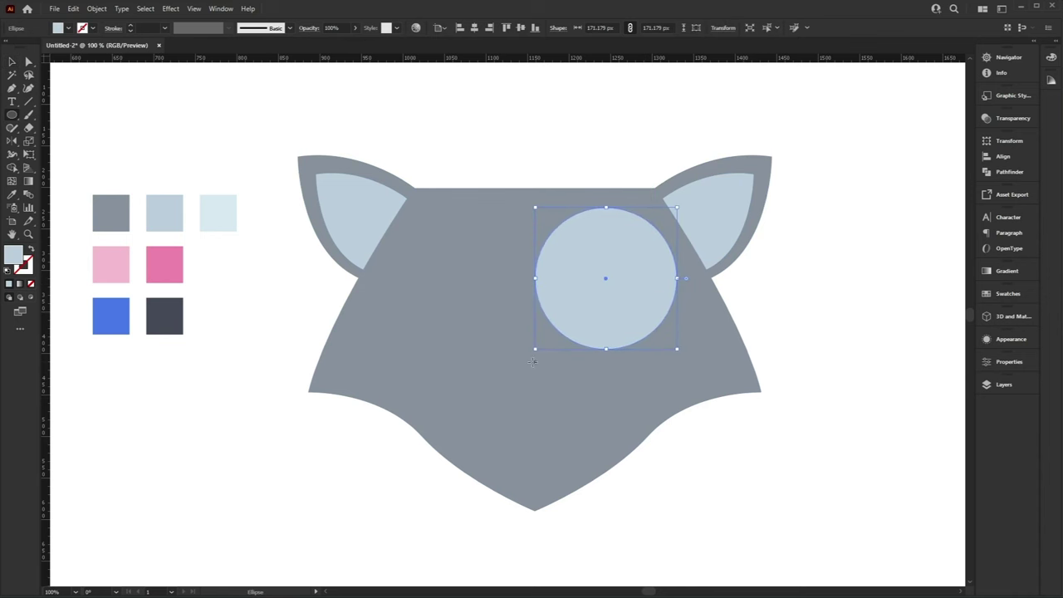
pyautogui.moveTo(538, 359); pyautogui.dragTo(596, 386)
pyautogui.press('v')
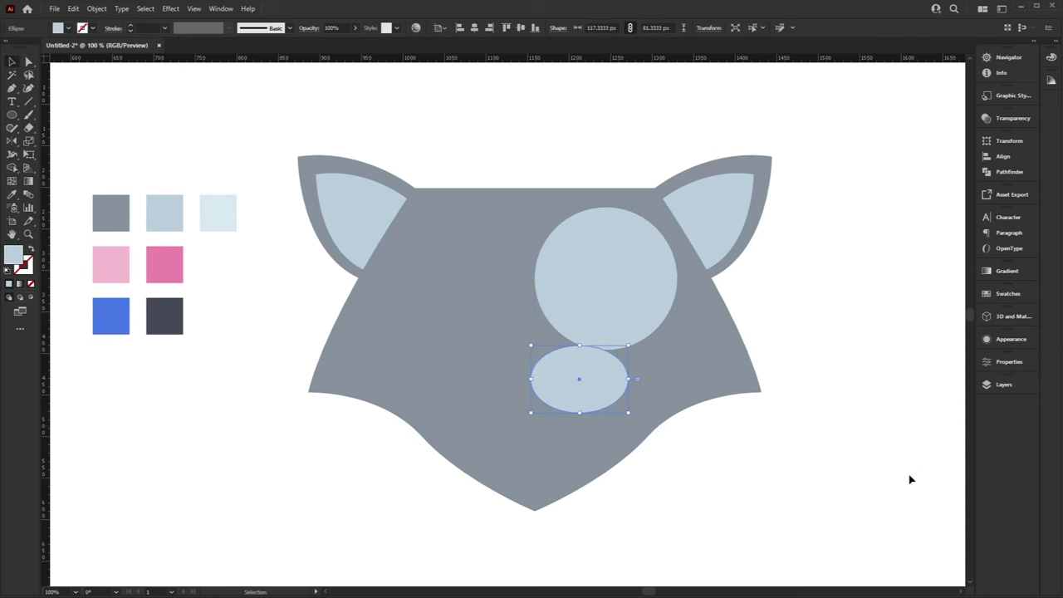
# Group the circle and ellipse, paste a copy in place, reflect it vertically and move it to the face's left half
pyautogui.click(615, 291)
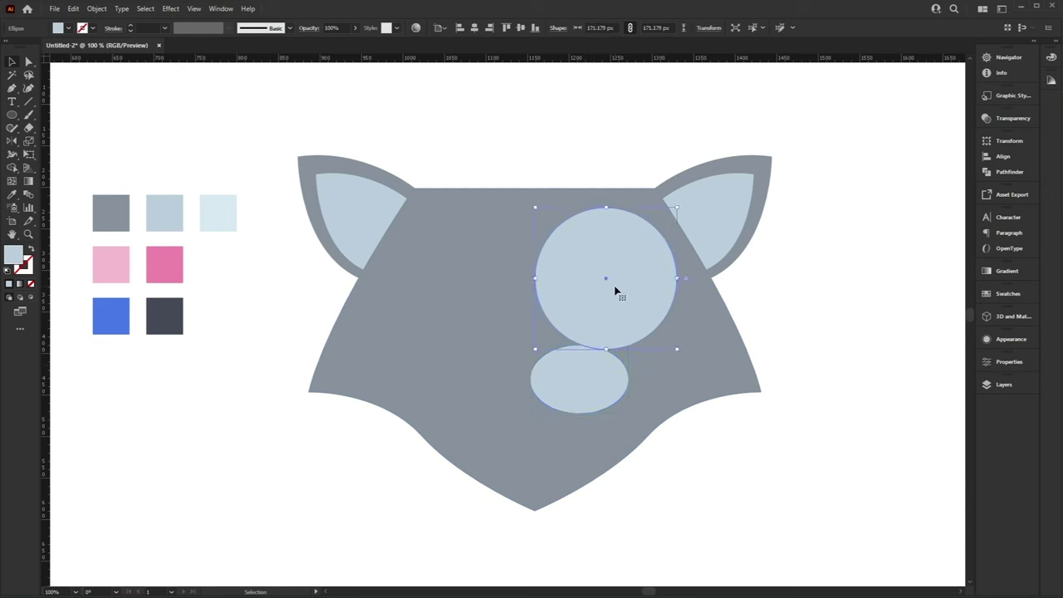
pyautogui.keyDown('shift'); pyautogui.click(602, 394); pyautogui.keyUp('shift')
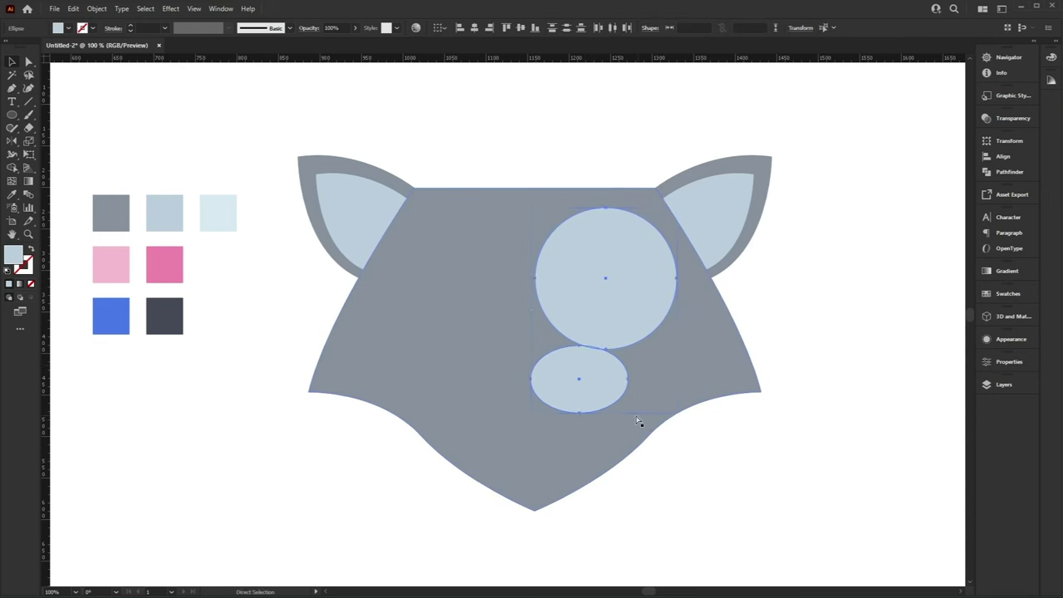
pyautogui.press('v')
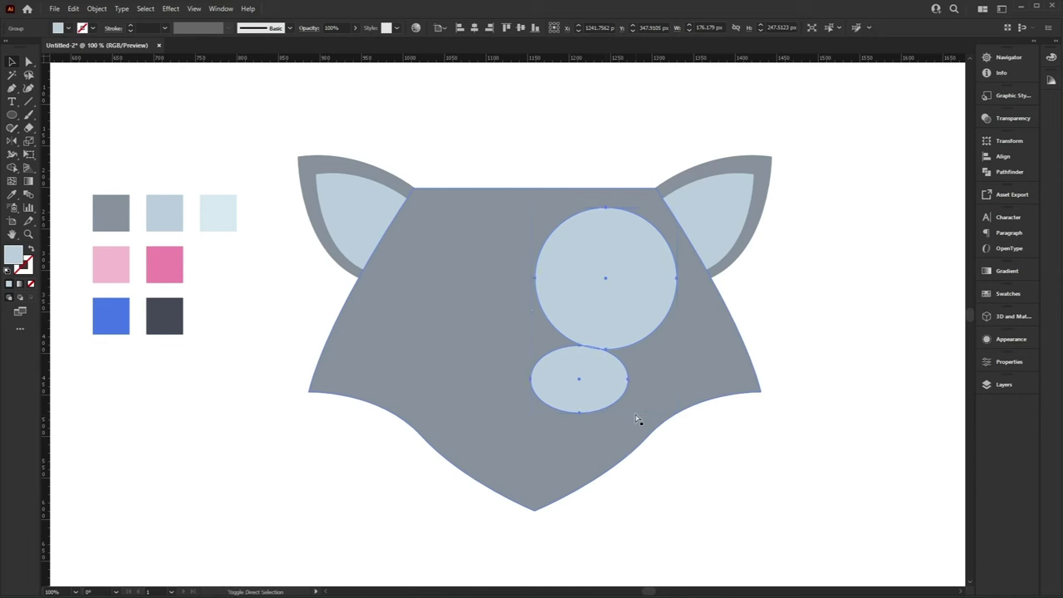
pyautogui.rightClick(607, 275)
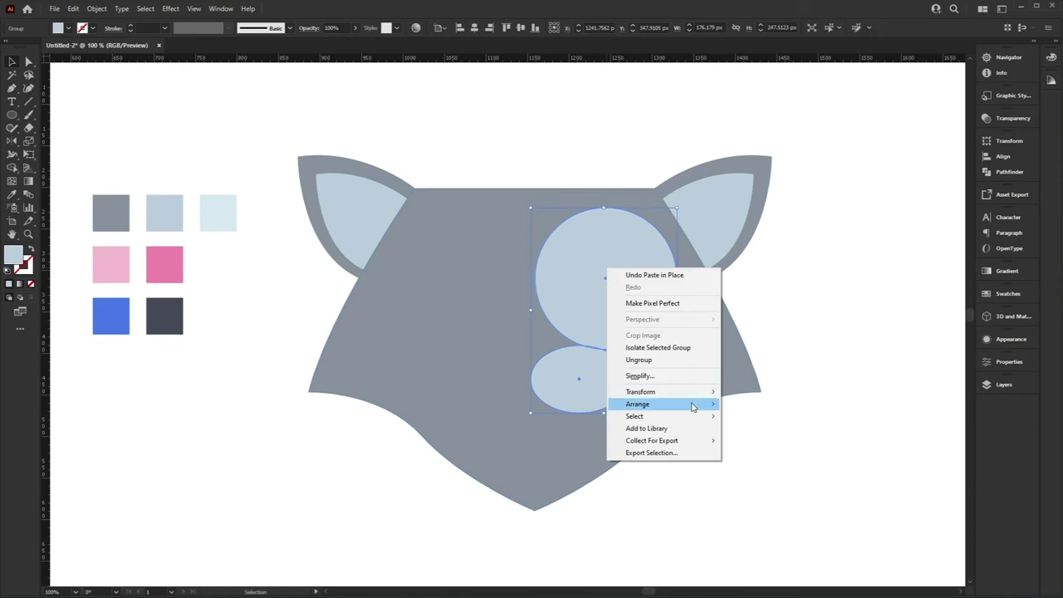
pyautogui.moveTo(706, 393)
pyautogui.click(751, 428)
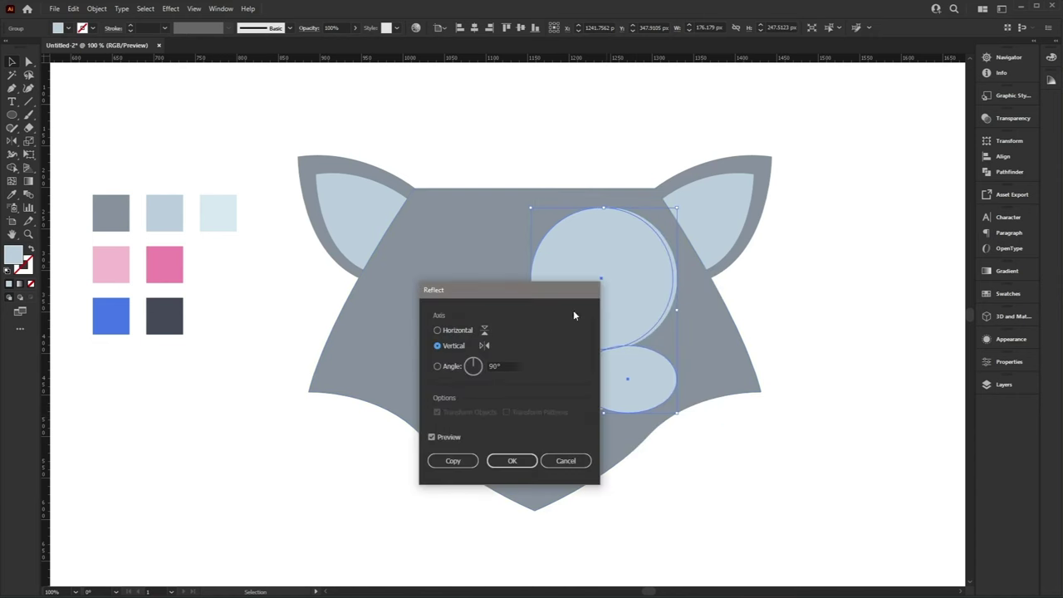
pyautogui.click(511, 460)
pyautogui.moveTo(625, 300); pyautogui.dragTo(488, 322)
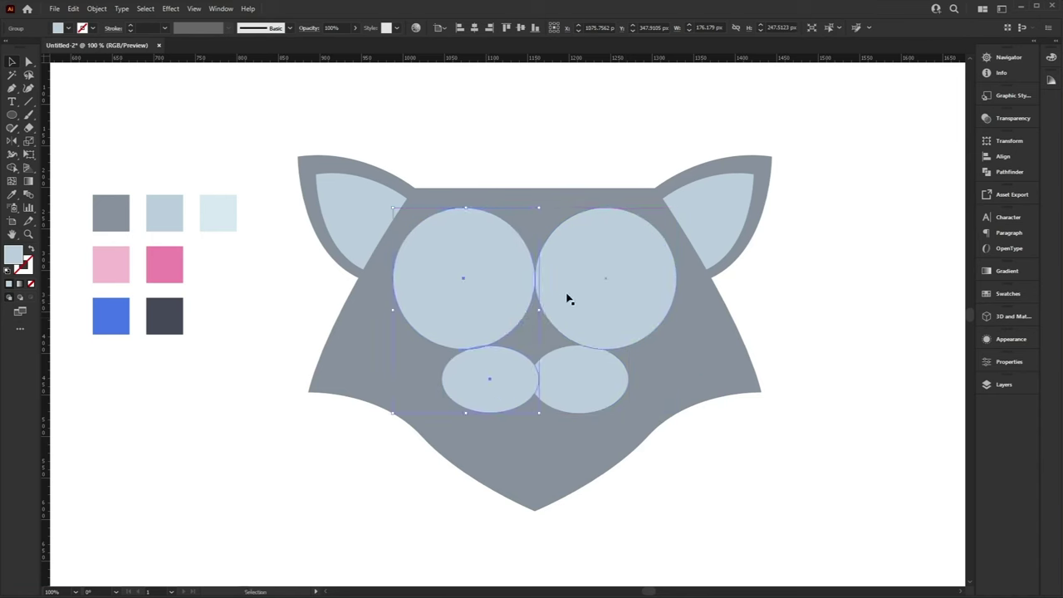
# Group the two face patch halves and align them horizontally centered with the head and ears
pyautogui.keyDown('shift'); pyautogui.click(581, 303); pyautogui.keyUp('shift')
pyautogui.hotkey('ctrl', 'g')
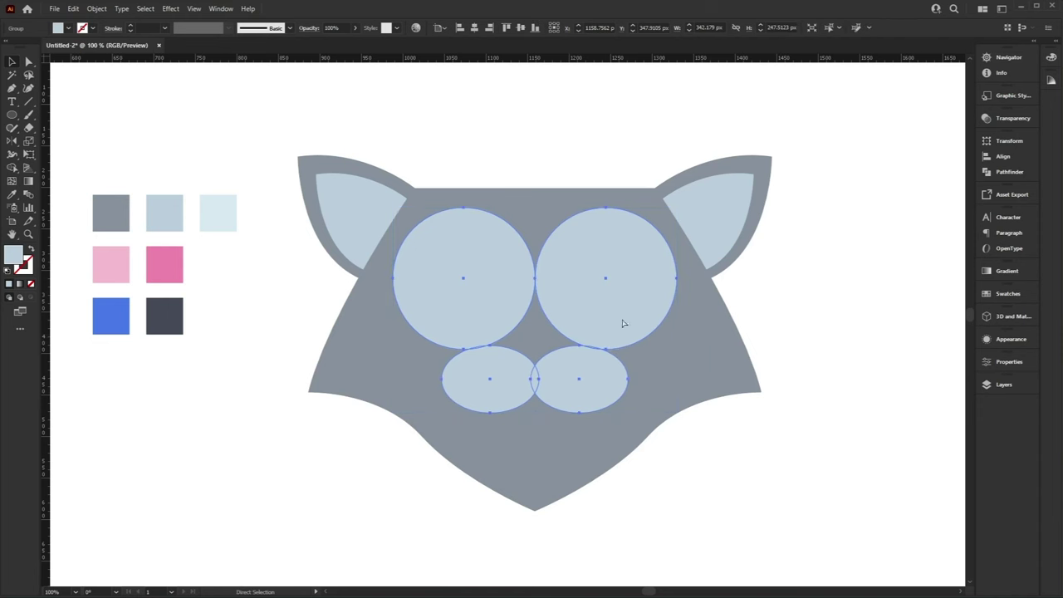
pyautogui.moveTo(335, 113); pyautogui.dragTo(423, 174)
pyautogui.click(475, 28)
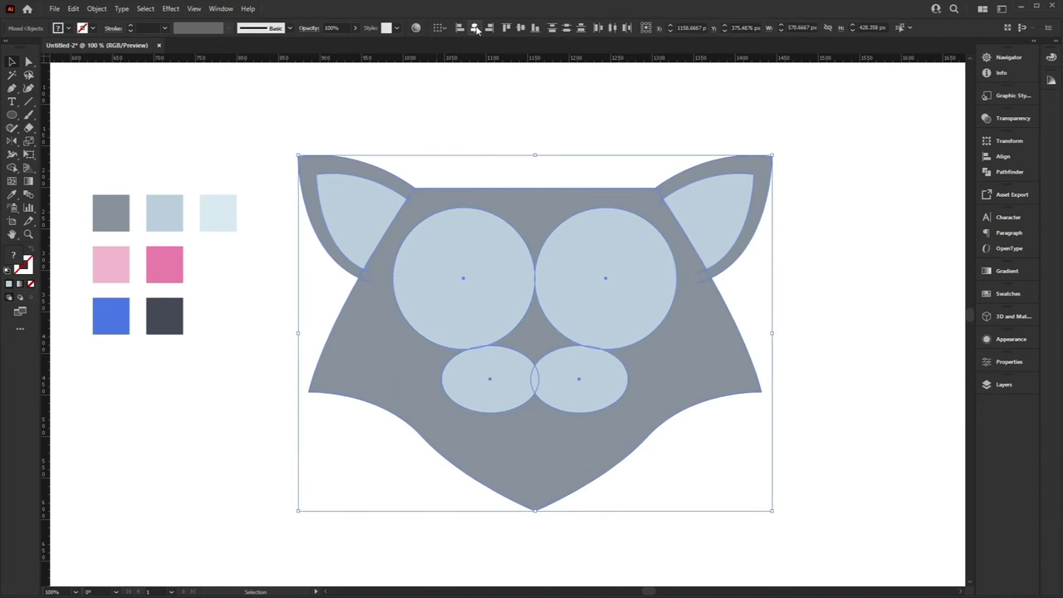
pyautogui.click(601, 108)
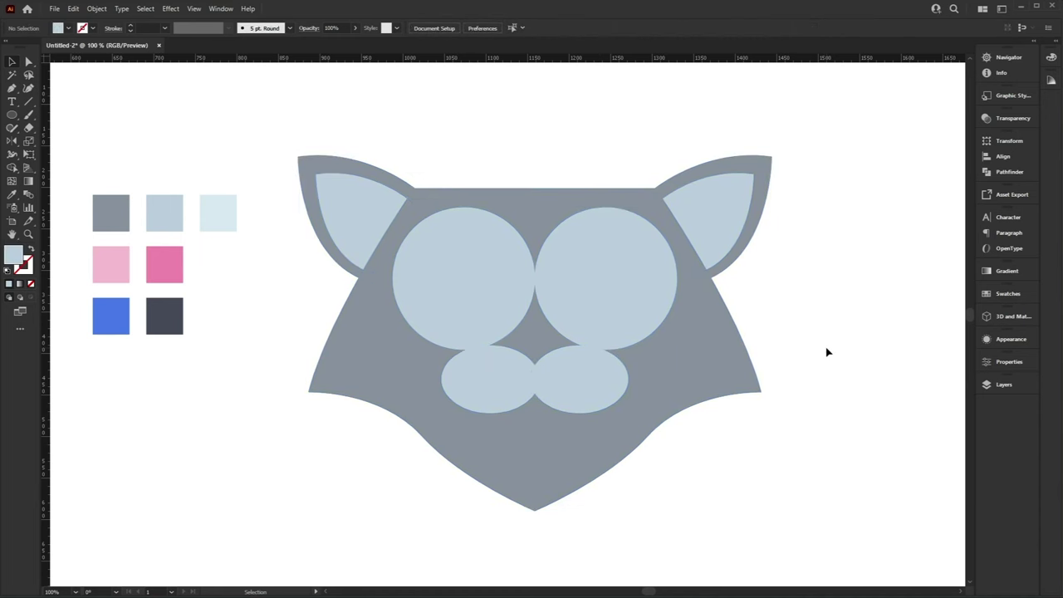
# Move the two large face circles inward until they overlap, and enlarge them to about 195 px each
pyautogui.press('a')
pyautogui.click(610, 301)
pyautogui.moveTo(610, 300); pyautogui.dragTo(584, 294)
pyautogui.keyDown('shift'); pyautogui.click(491, 280); pyautogui.keyUp('shift')
pyautogui.press('v')
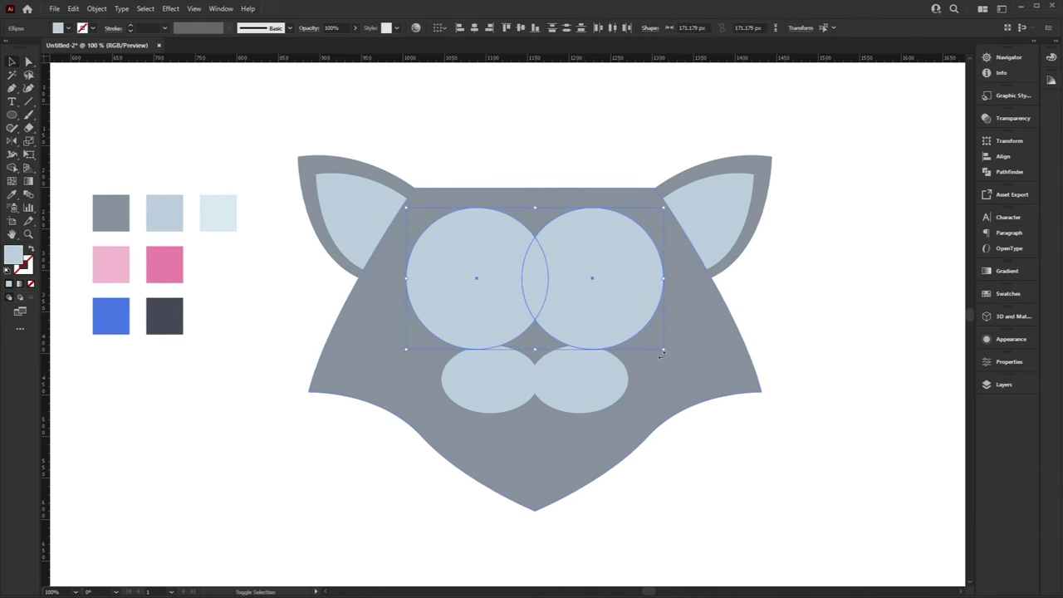
pyautogui.moveTo(664, 348); pyautogui.dragTo(700, 377)
pyautogui.moveTo(638, 285); pyautogui.dragTo(625, 290)
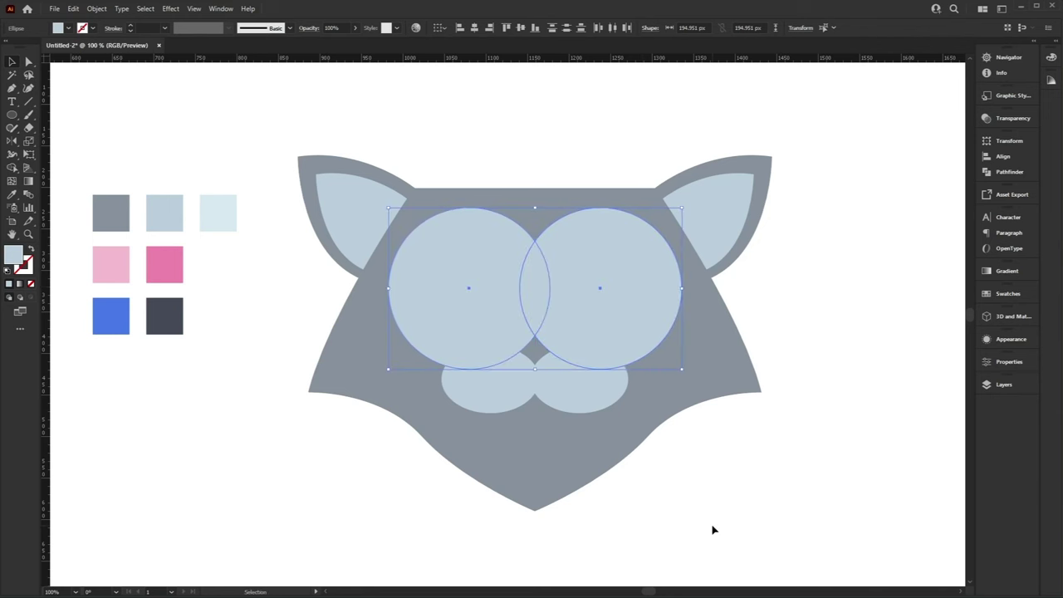
# Move the two muzzle ellipses inward so they overlap at the center of the face
pyautogui.click(713, 530)
pyautogui.press('a')
pyautogui.click(592, 393)
pyautogui.moveTo(595, 394); pyautogui.dragTo(564, 395)
pyautogui.keyDown('shift'); pyautogui.click(482, 393); pyautogui.keyUp('shift')
pyautogui.press('v')
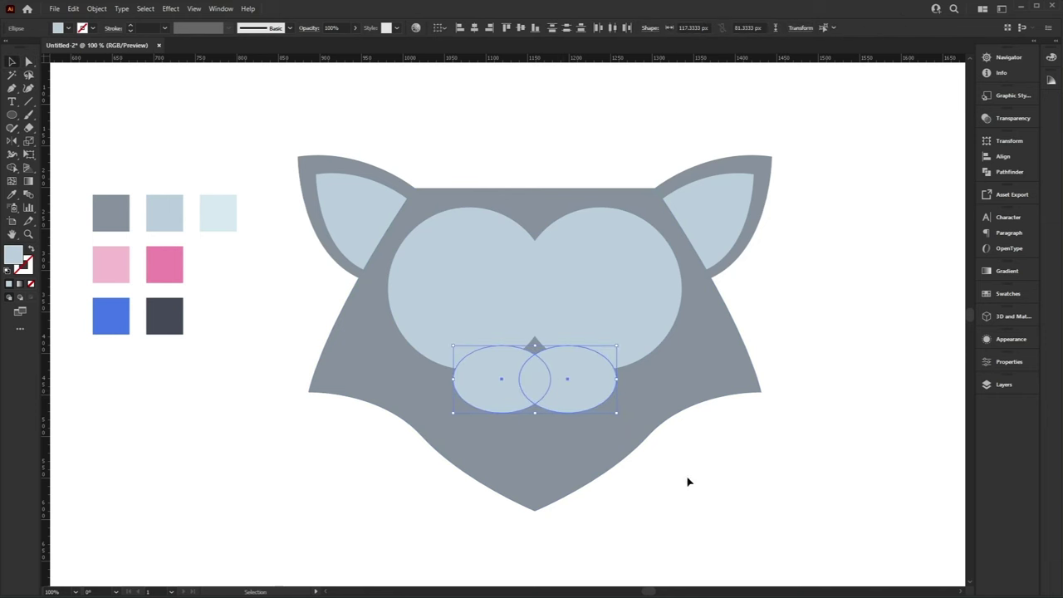
pyautogui.click(700, 491)
pyautogui.moveTo(741, 465); pyautogui.dragTo(740, 482)
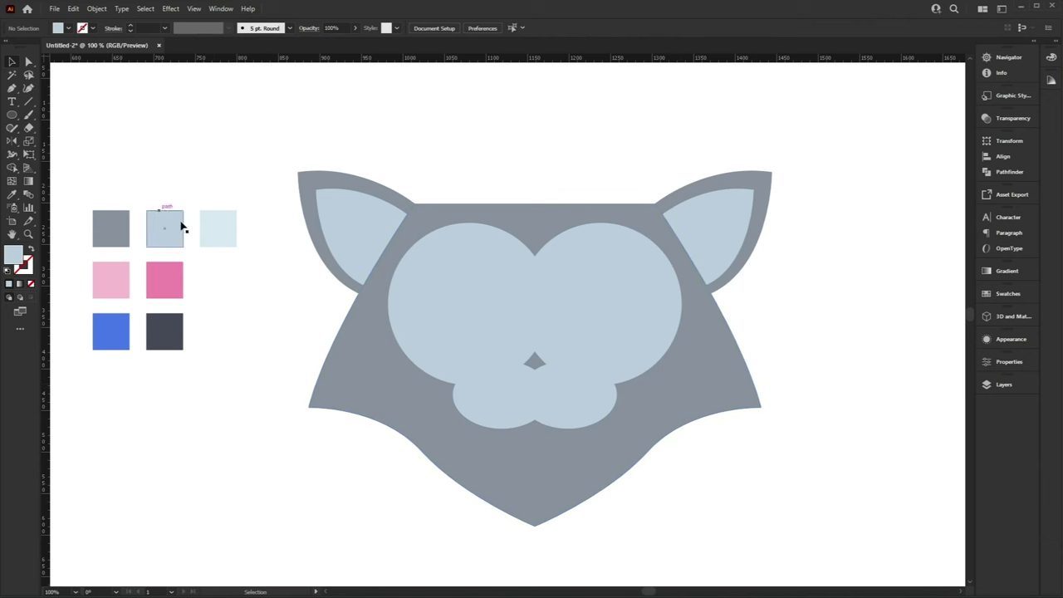
# Draw a dark gray nose ellipse about 73 by 45 px between the face circles and the muzzle, using the dark swatch color
pyautogui.press('a')
pyautogui.click(176, 336)
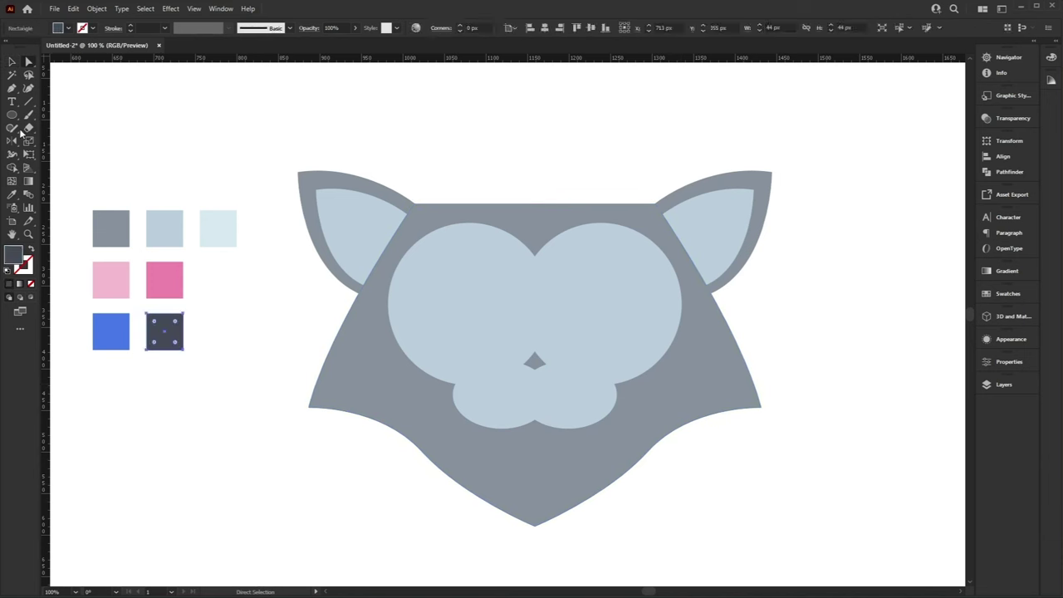
pyautogui.click(12, 115)
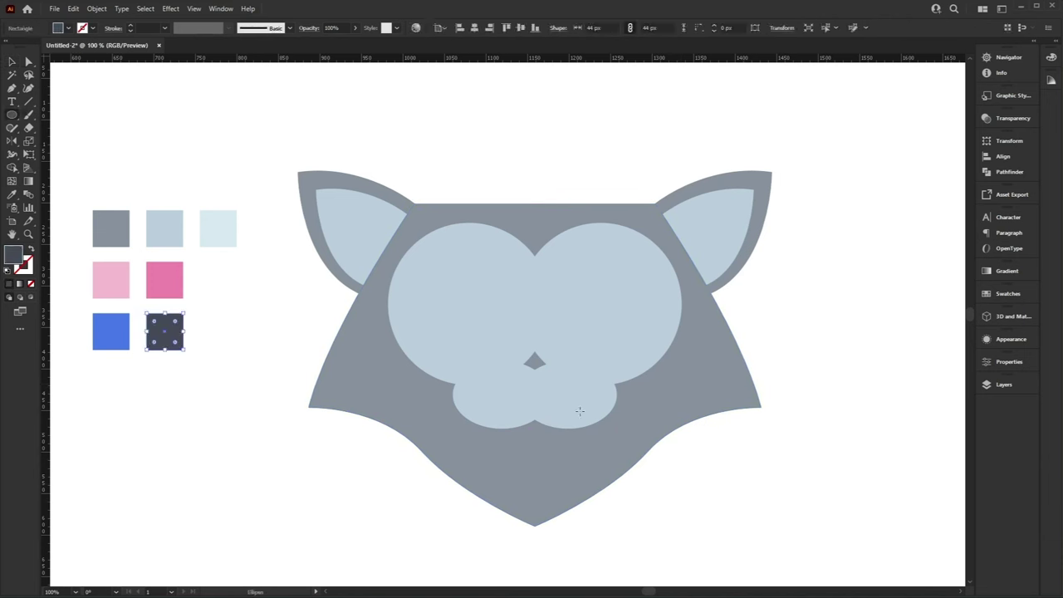
pyautogui.moveTo(510, 347); pyautogui.dragTo(572, 382)
pyautogui.press('a')
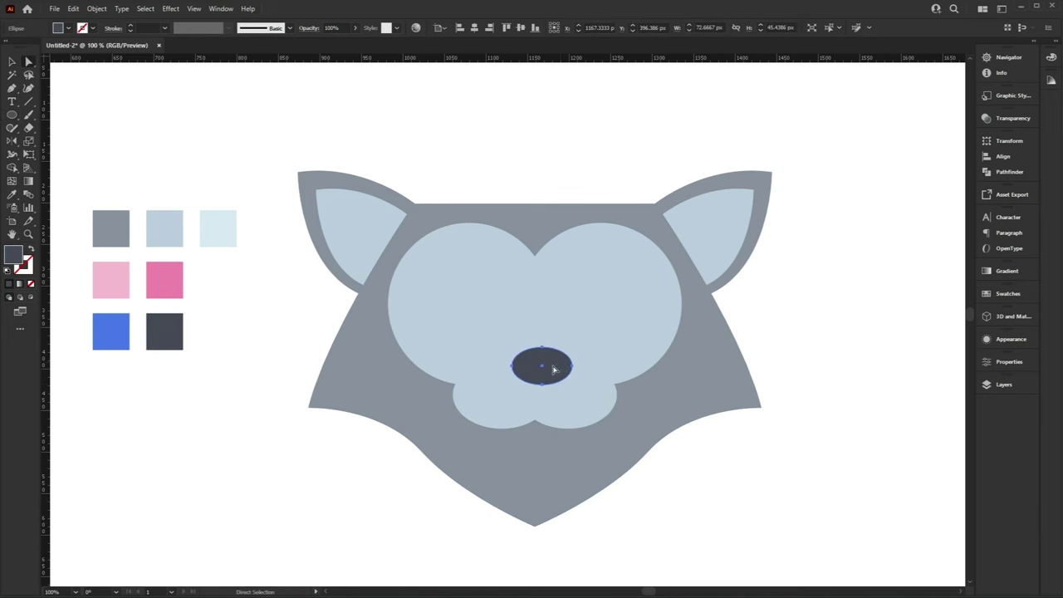
# Reshape the dark nose ellipse by lowering its top and side anchor points and retracting the bottom handles into a slight point
pyautogui.moveTo(542, 347); pyautogui.dragTo(544, 358)
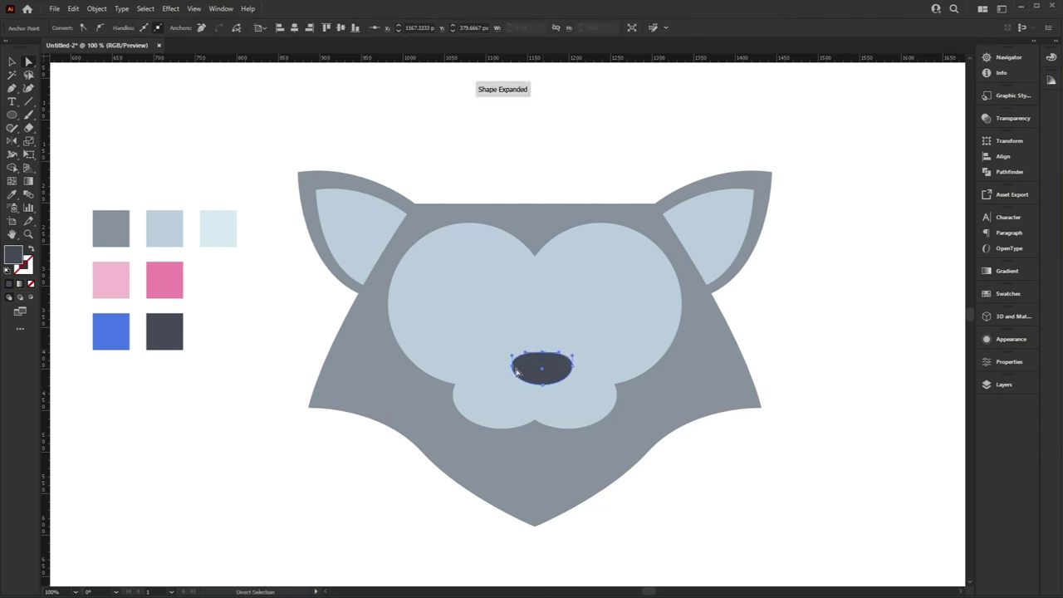
pyautogui.click(574, 371)
pyautogui.hotkey('ctrl', '+')
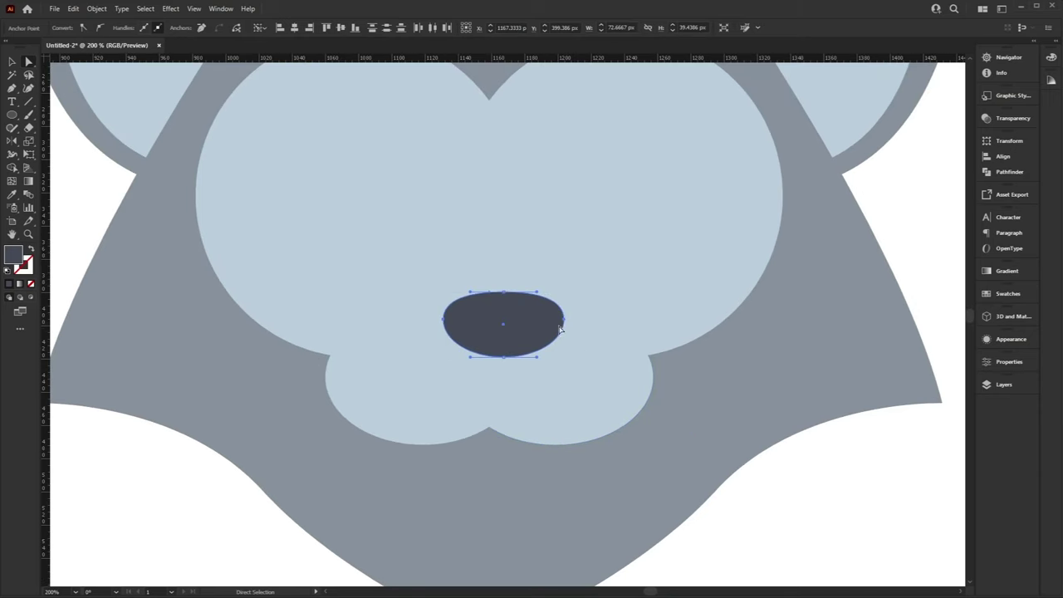
pyautogui.moveTo(565, 321); pyautogui.dragTo(565, 320)
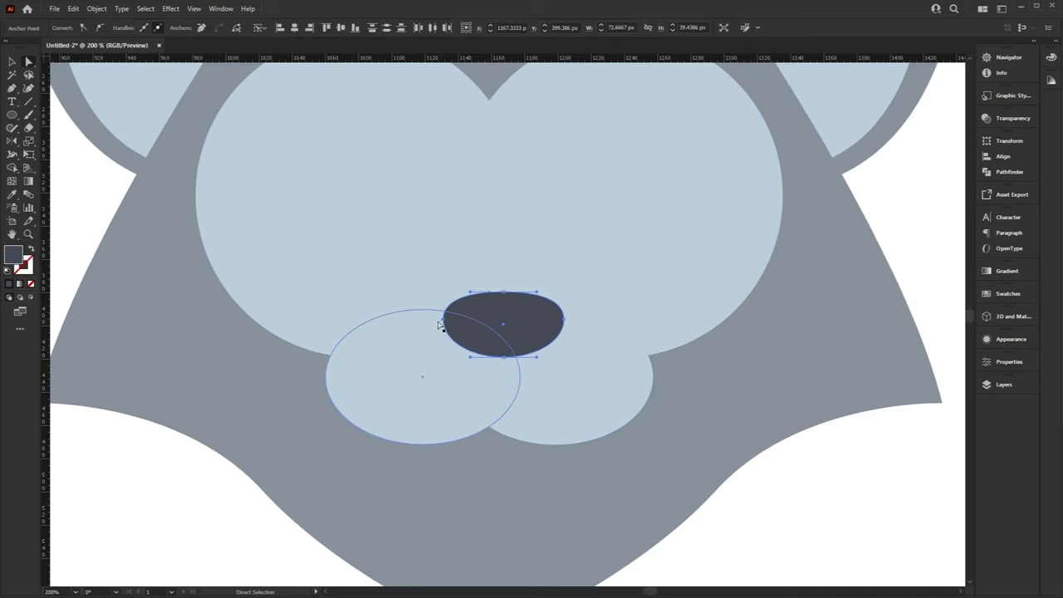
pyautogui.moveTo(563, 321); pyautogui.dragTo(565, 334)
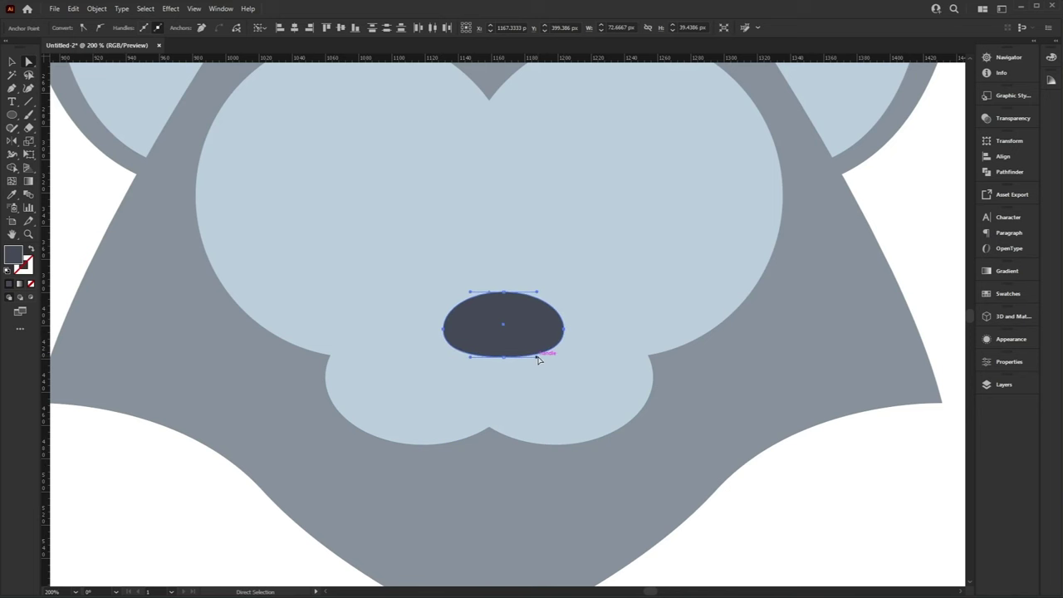
pyautogui.moveTo(537, 359); pyautogui.dragTo(504, 362)
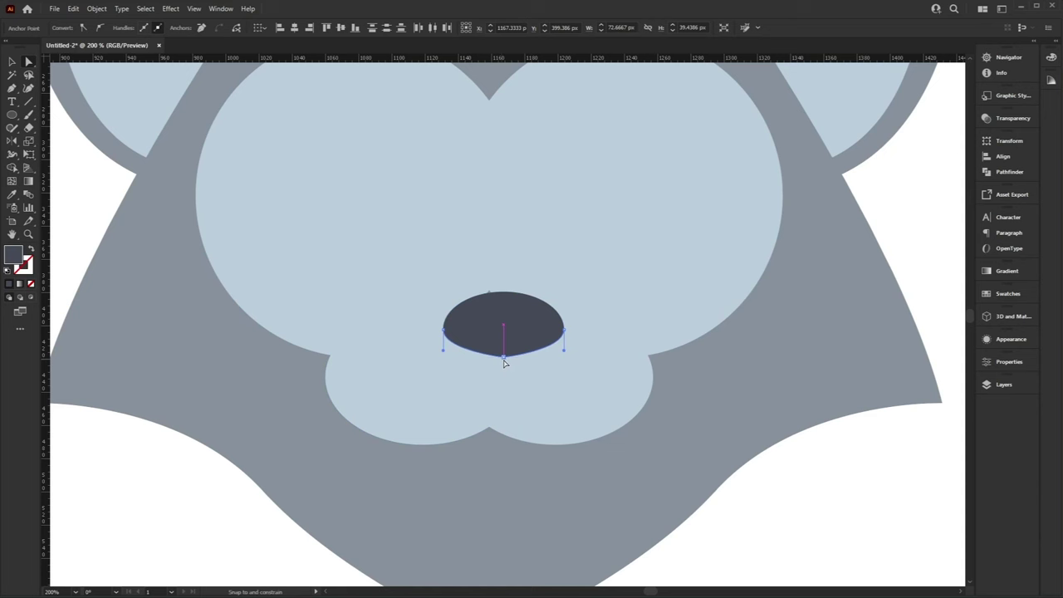
# Move the nose to the face's vertical centerline, covering the gap where the face circles and muzzle meet
pyautogui.press('v')
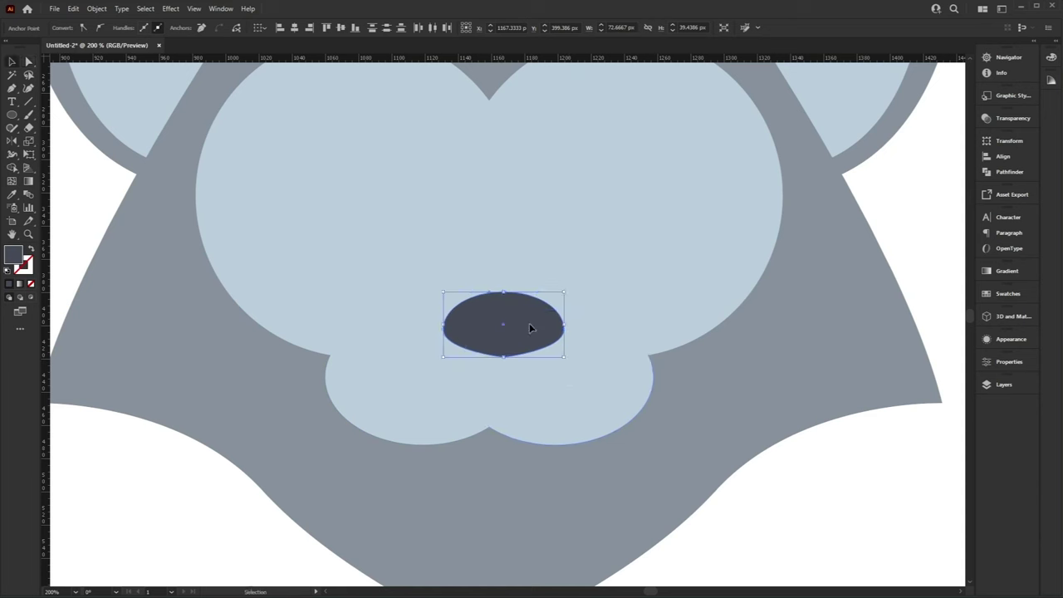
pyautogui.moveTo(529, 325); pyautogui.dragTo(514, 347)
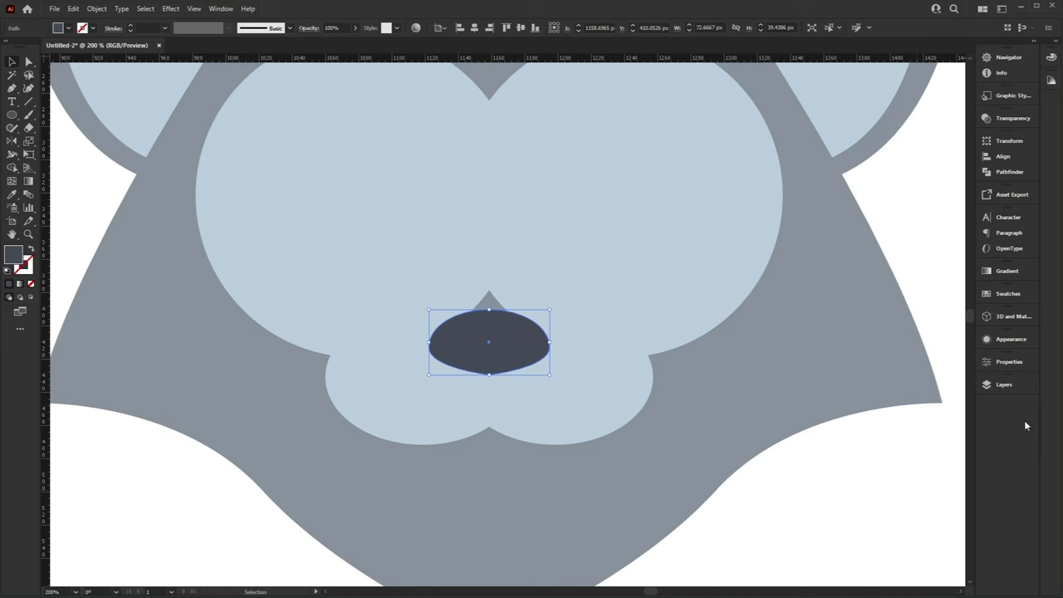
pyautogui.moveTo(506, 347); pyautogui.dragTo(505, 326)
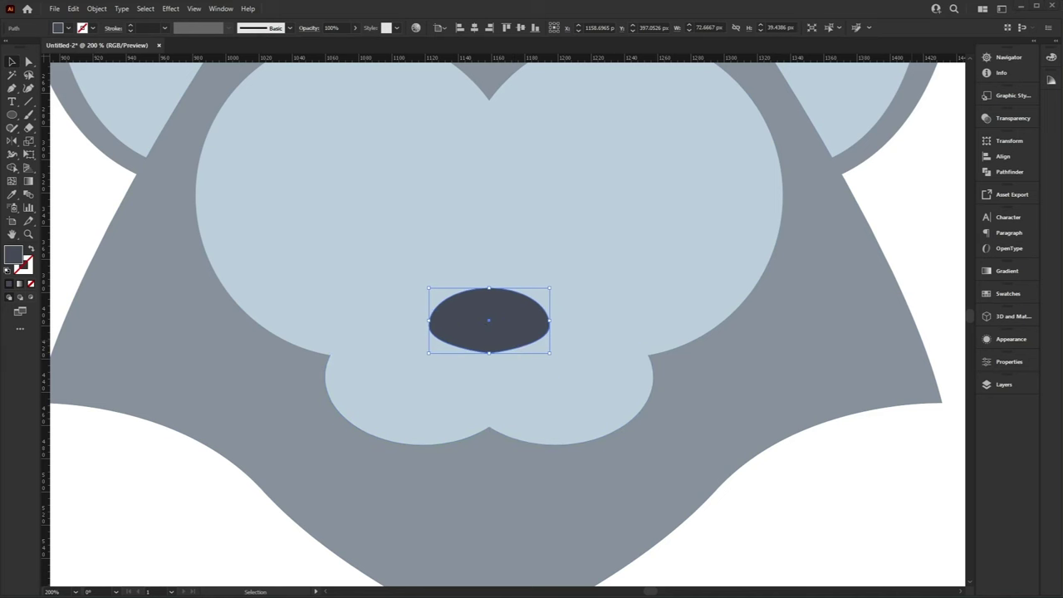
# Draw a fully rounded vertical rectangle about 51 by 104 px below the nose as the tongue
pyautogui.moveTo(12, 118); pyautogui.dragTo(68, 130)
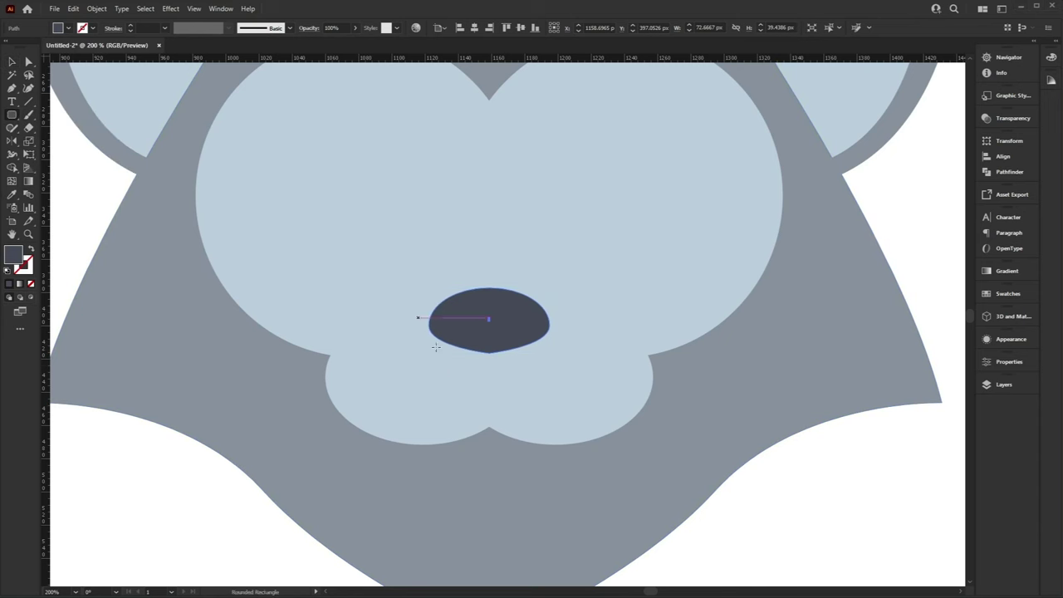
pyautogui.scroll(-3, 440, 299)
pyautogui.moveTo(476, 296)
pyautogui.mouseDown()
pyautogui.moveTo(529, 449)
pyautogui.moveTo(561, 469)
pyautogui.mouseUp()
pyautogui.scroll(1, 498, 374)
pyautogui.hscroll(-2, 498, 374)
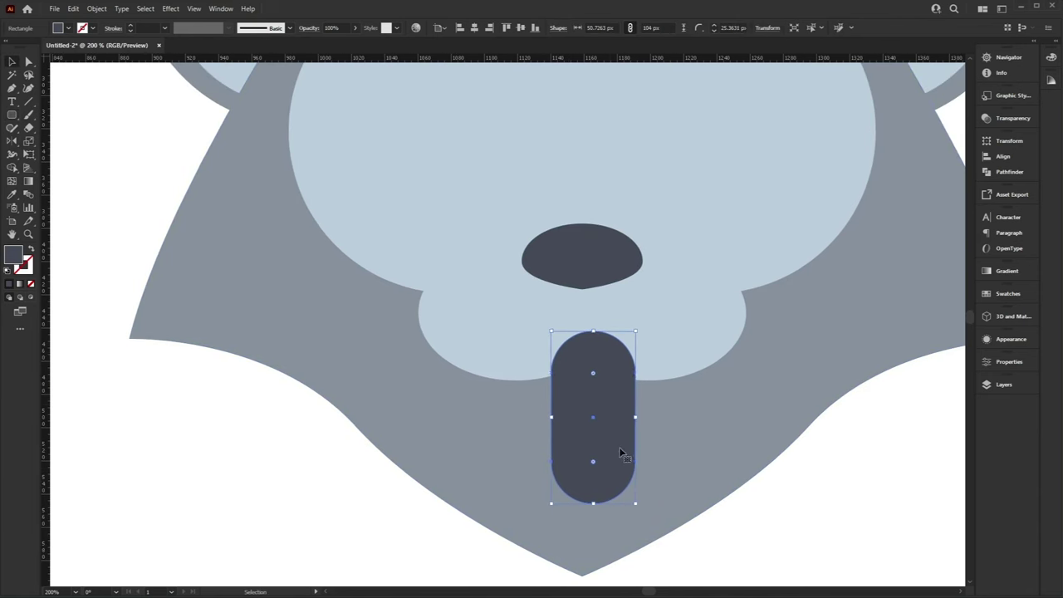
# Color the tongue with the light pink swatch and center it horizontally under the nose
pyautogui.press('a')
pyautogui.moveTo(593, 377); pyautogui.dragTo(747, 446)
pyautogui.moveTo(483, 370); pyautogui.dragTo(627, 409)
pyautogui.press('i')
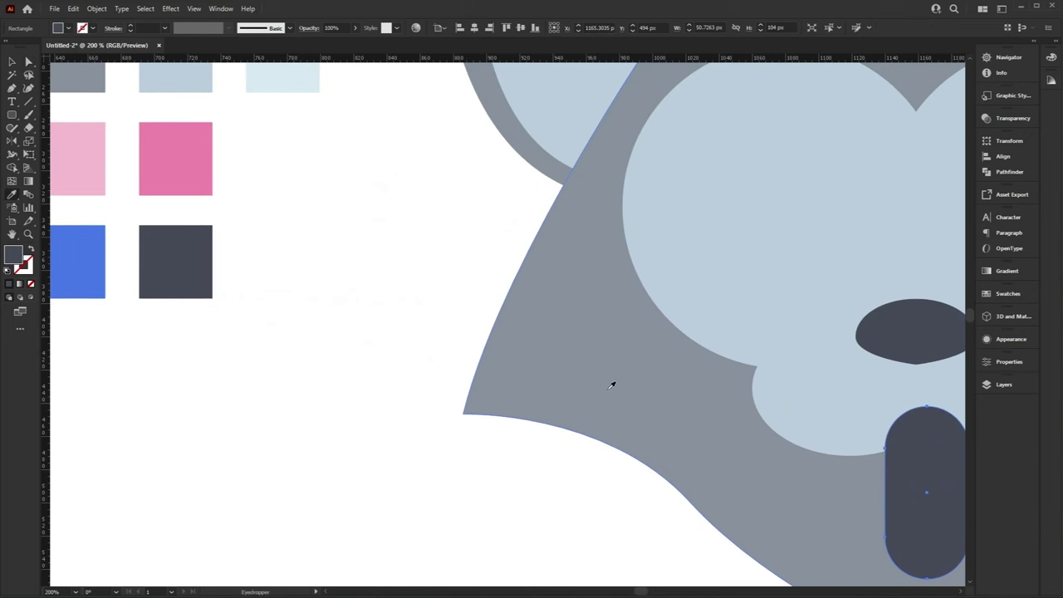
pyautogui.click(97, 164)
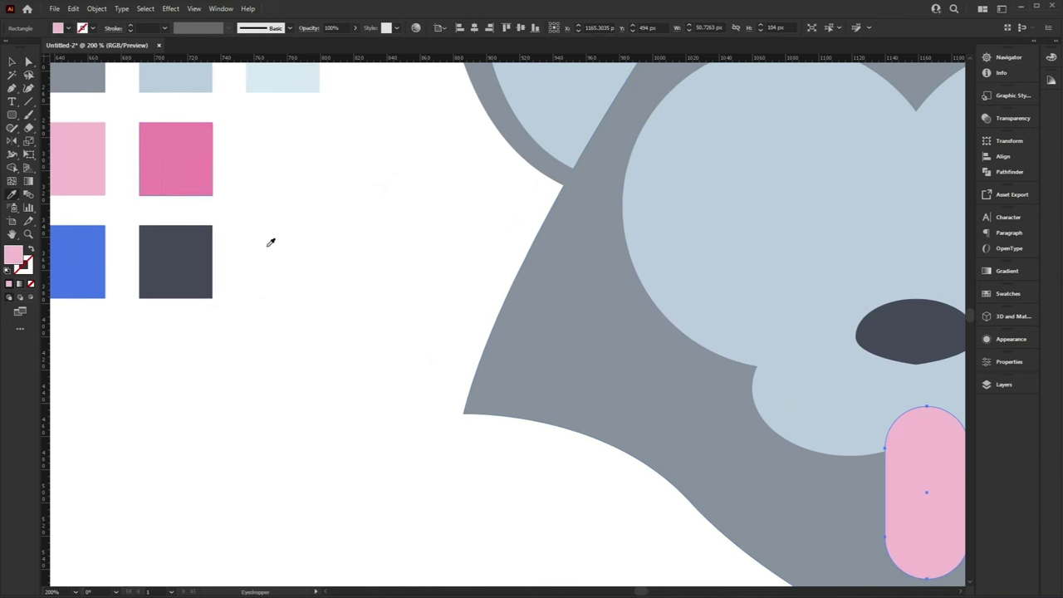
pyautogui.press('v')
pyautogui.moveTo(797, 468); pyautogui.dragTo(581, 378)
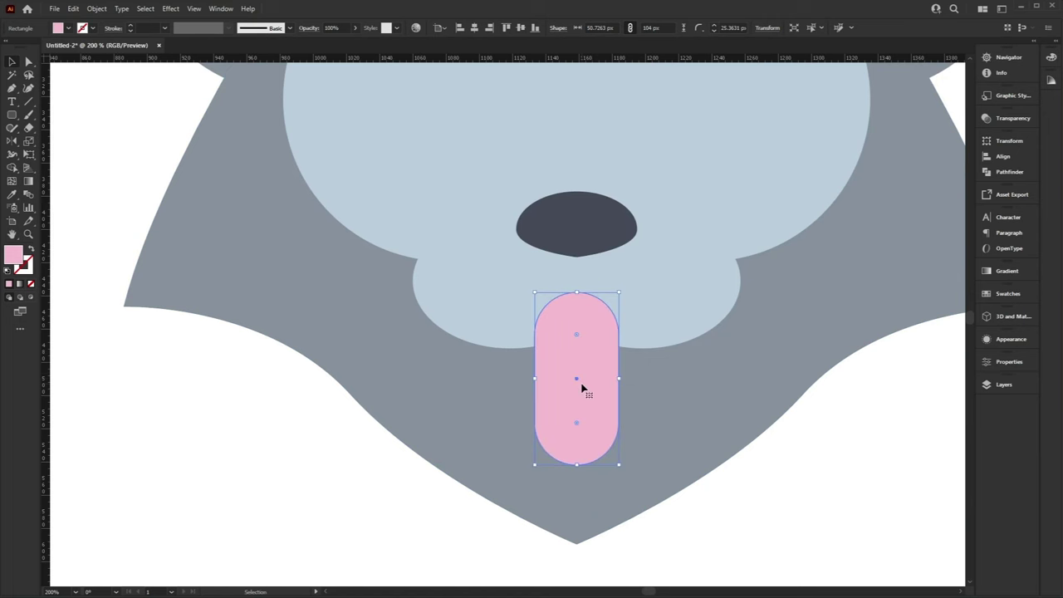
# Draw a narrow rounded stripe about 7 by 108 px in the darker pink swatch color down the center of the tongue
pyautogui.moveTo(274, 228); pyautogui.dragTo(553, 261)
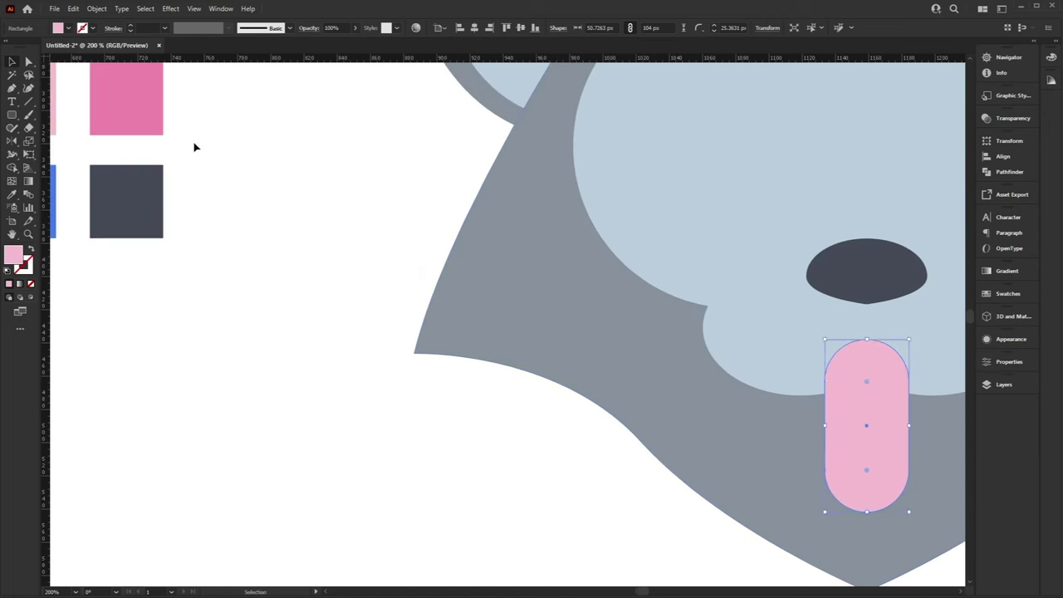
pyautogui.moveTo(695, 360); pyautogui.dragTo(520, 348)
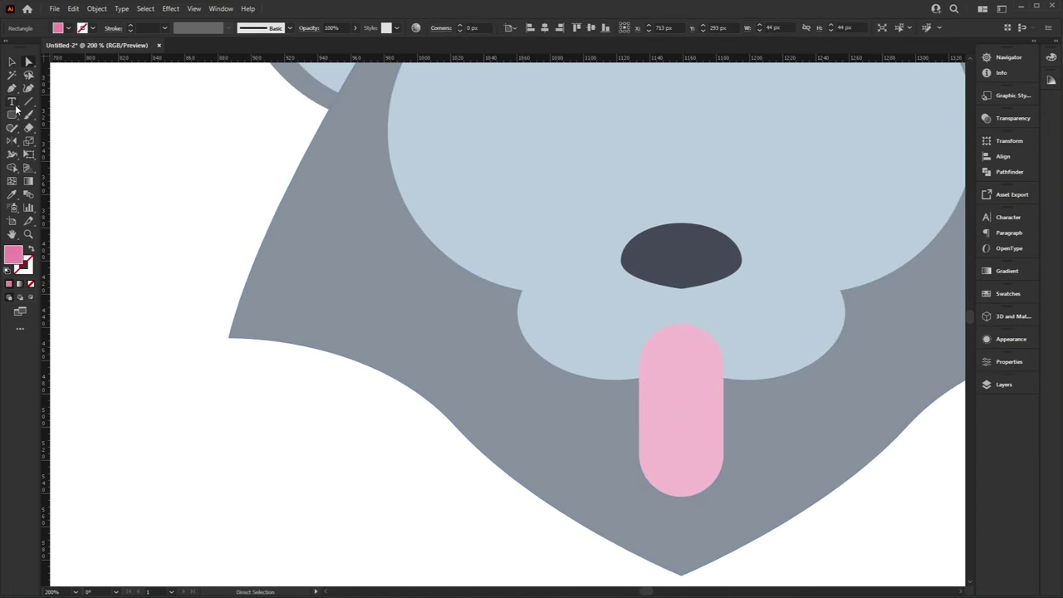
pyautogui.click(13, 117)
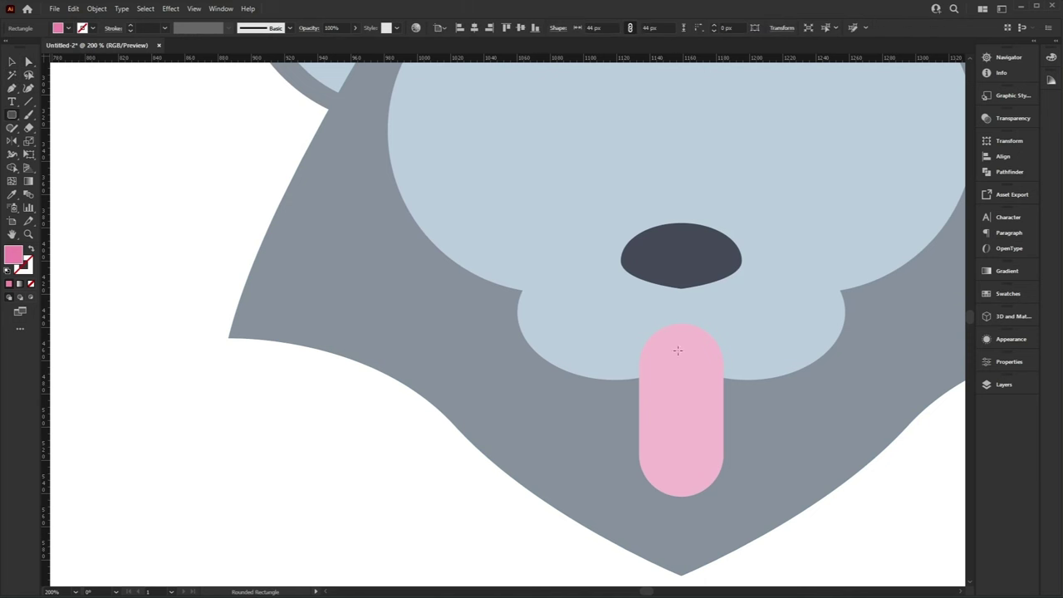
pyautogui.moveTo(677, 318); pyautogui.dragTo(686, 495)
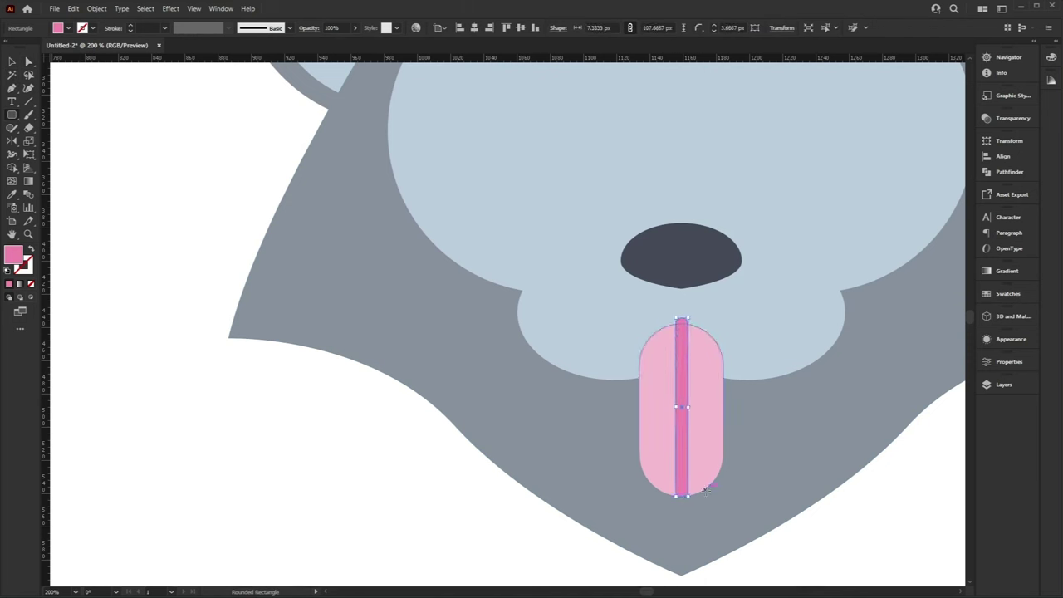
pyautogui.press('v')
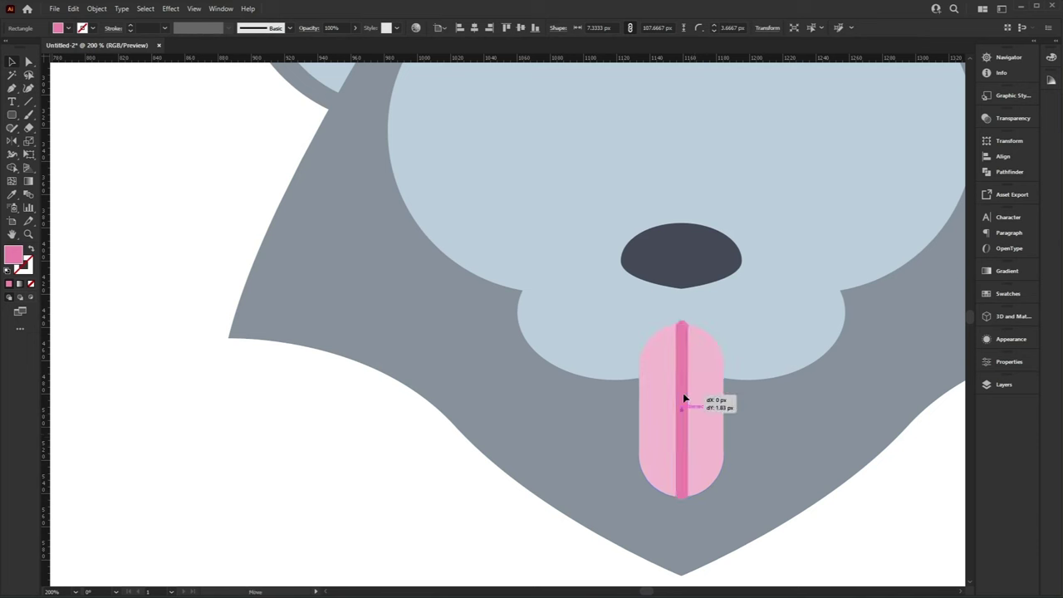
# Group the tongue with its center stripe and try sending the group to the back
pyautogui.keyDown('shift'); pyautogui.click(711, 400); pyautogui.keyUp('shift')
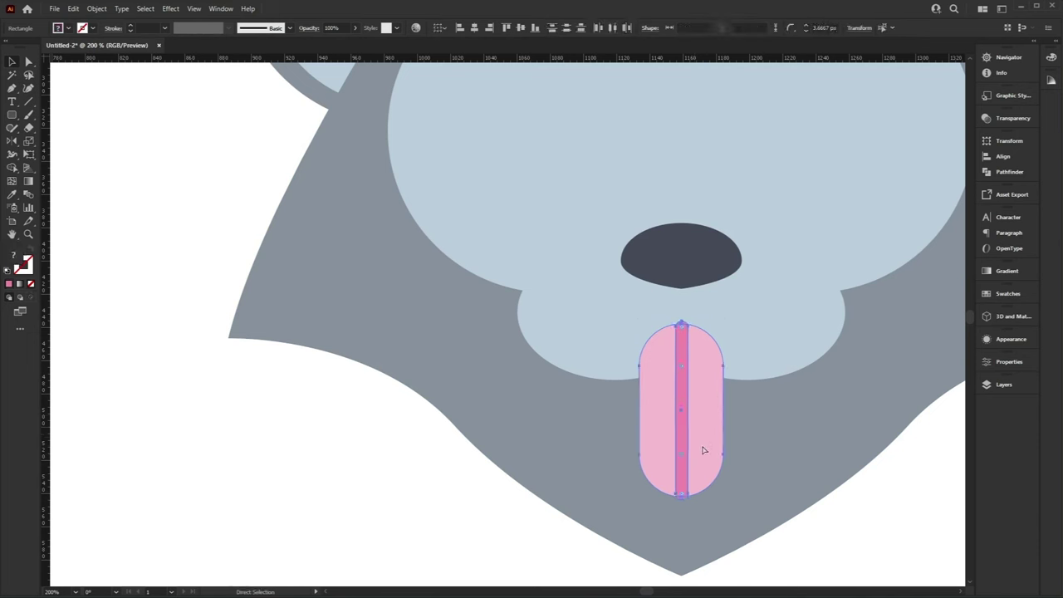
pyautogui.hotkey('ctrl', 'g')
pyautogui.rightClick(702, 385)
pyautogui.moveTo(777, 525)
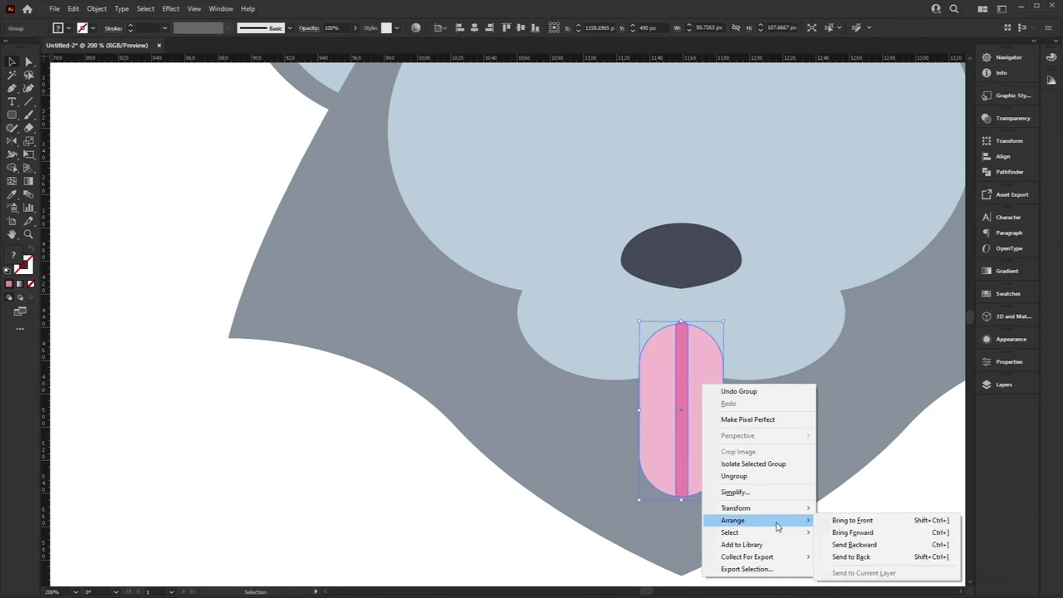
pyautogui.click(889, 556)
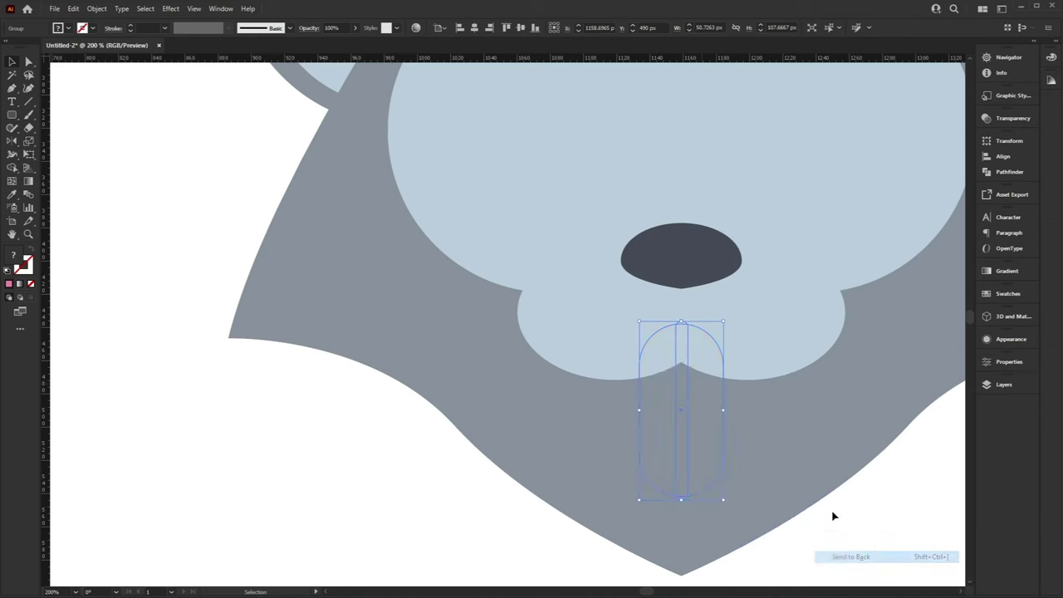
pyautogui.hotkey('ctrl', 'z')
# Send the tongue group backward step by step until it sits behind the muzzle but in front of the head
pyautogui.rightClick(701, 400)
pyautogui.moveTo(776, 537)
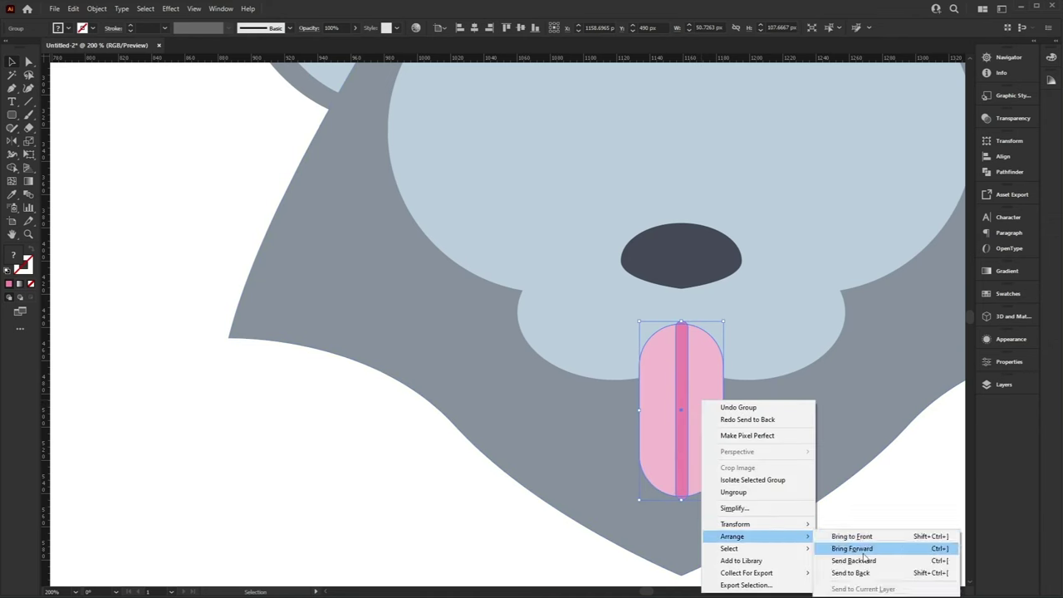
pyautogui.click(882, 559)
pyautogui.rightClick(702, 392)
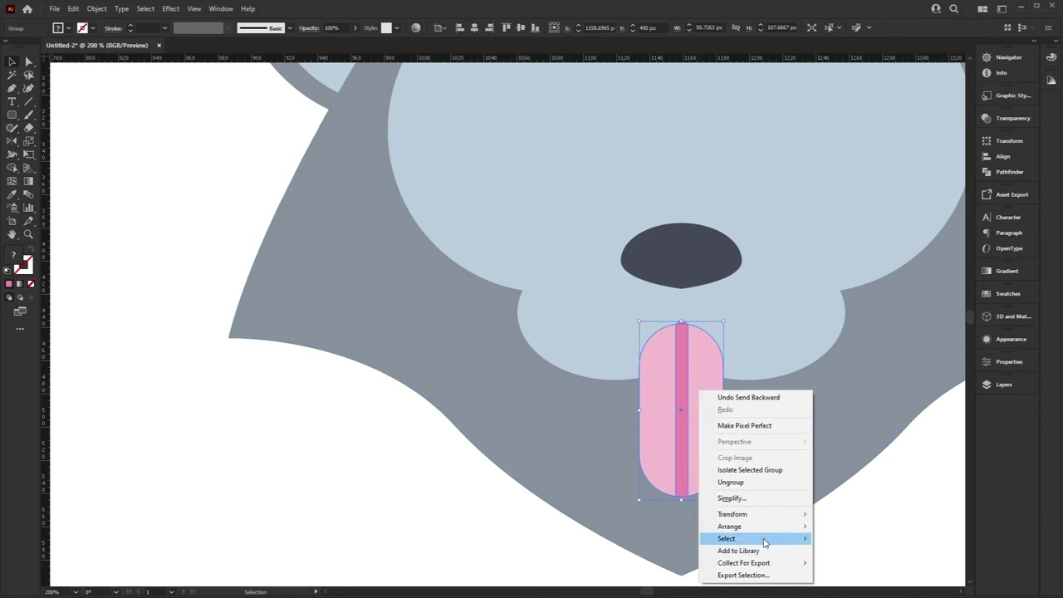
pyautogui.moveTo(771, 526)
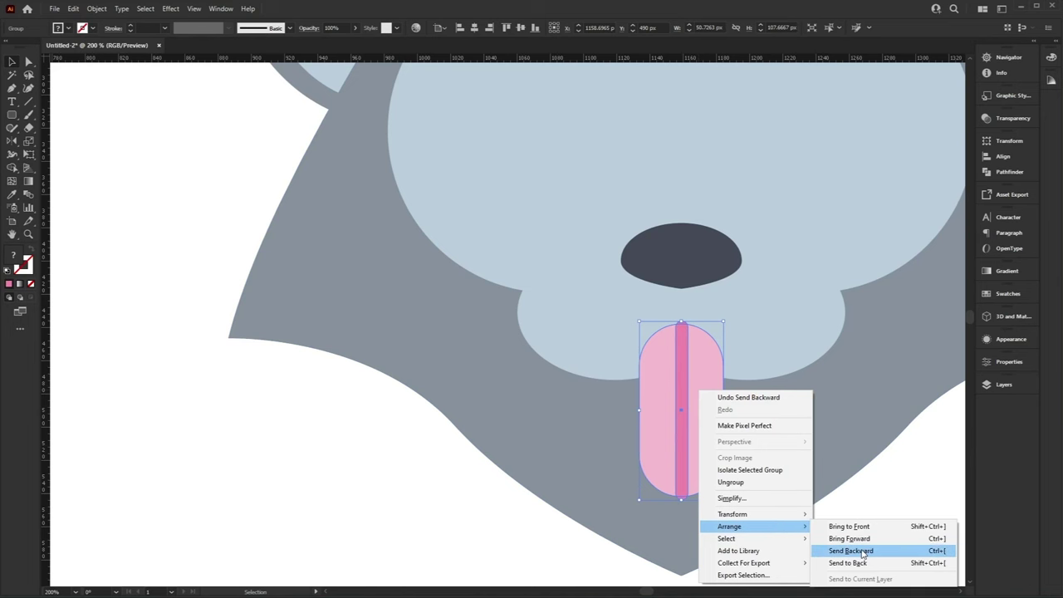
pyautogui.click(839, 545)
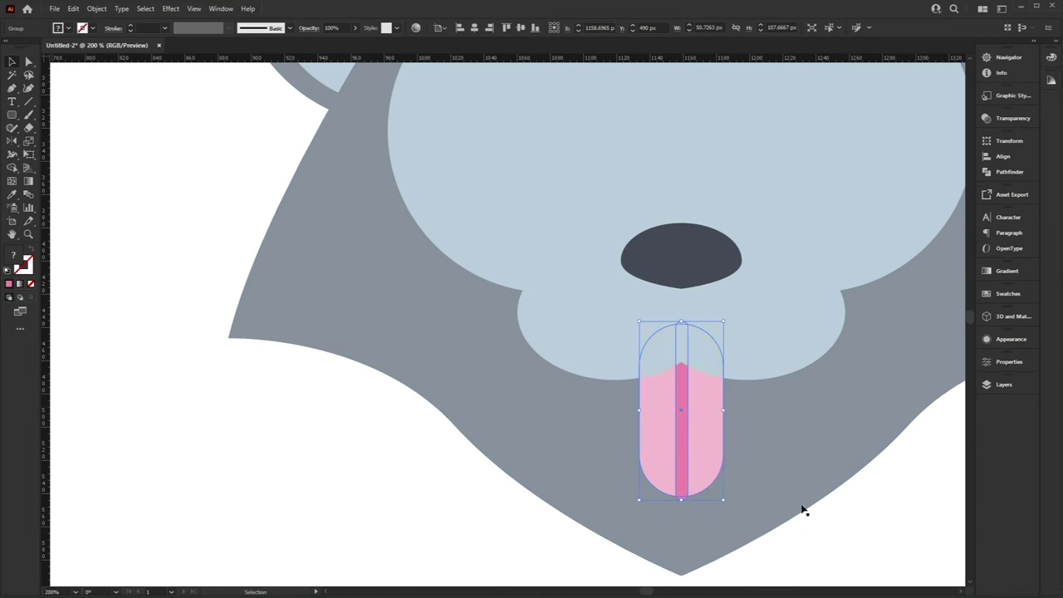
pyautogui.click(888, 499)
pyautogui.moveTo(888, 499); pyautogui.dragTo(830, 435)
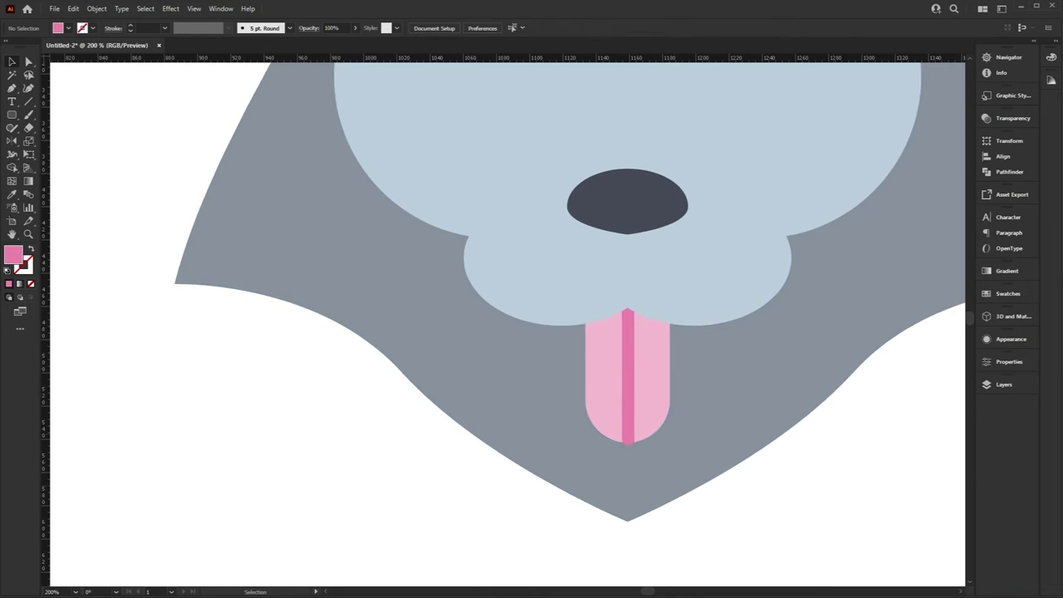
# Draw an iris circle about 49 px wide in the left face circle and color it with the blue swatch
pyautogui.moveTo(985, 410); pyautogui.dragTo(911, 591)
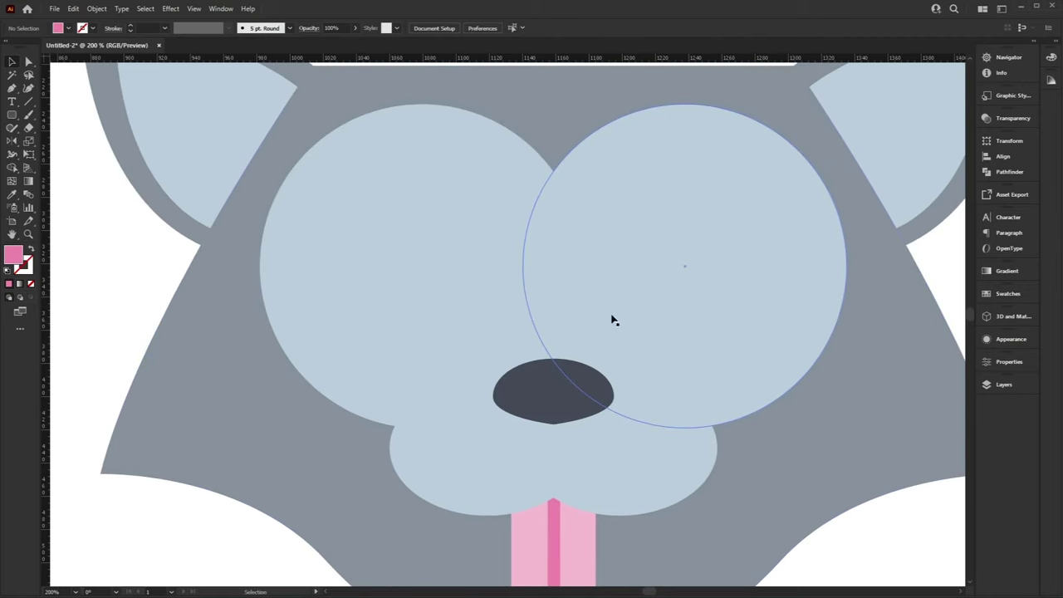
pyautogui.moveTo(12, 115); pyautogui.dragTo(56, 143)
pyautogui.moveTo(420, 230); pyautogui.dragTo(503, 290)
pyautogui.press('v')
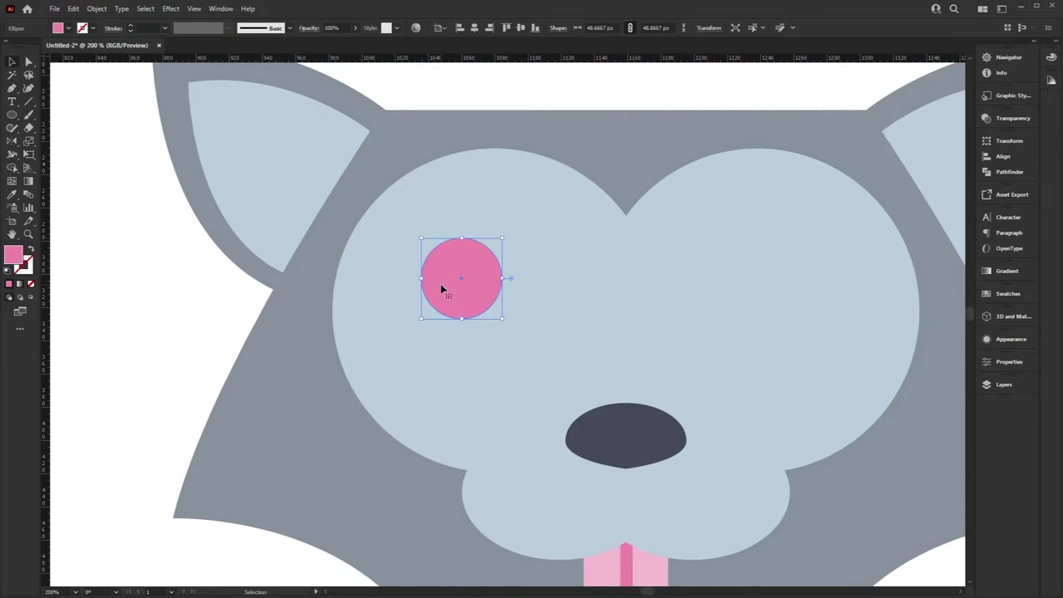
pyautogui.hscroll(-5, 441, 289)
pyautogui.press('i')
pyautogui.click(111, 395)
pyautogui.press('v')
pyautogui.click(490, 384)
pyautogui.hscroll(2, 451, 373)
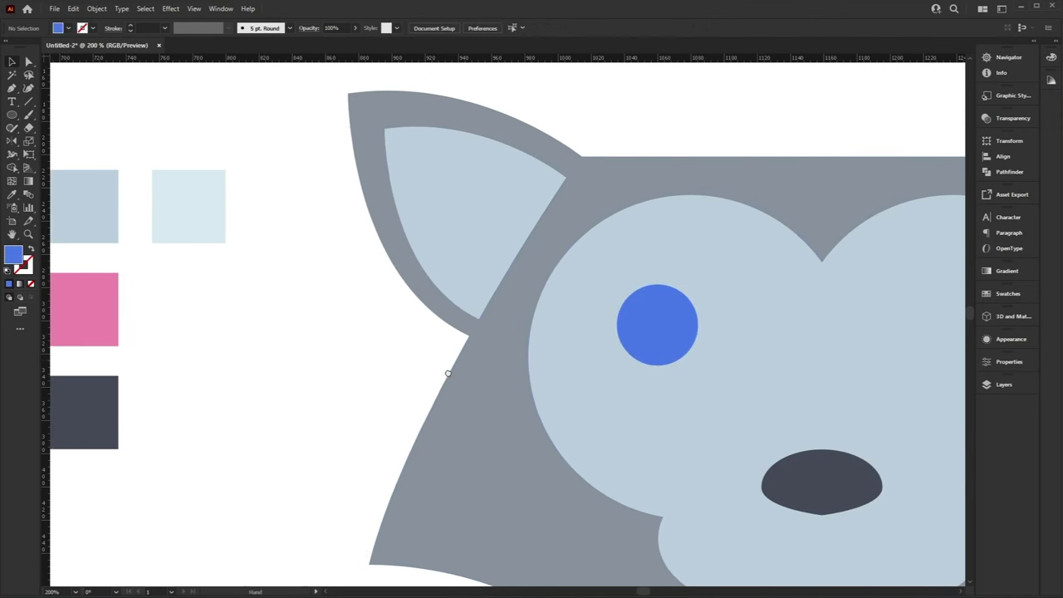
# Draw a dark gray pupil circle about 35 px wide centered within the blue iris
pyautogui.click(83, 390)
pyautogui.press('l')
pyautogui.moveTo(642, 309)
pyautogui.mouseDown()
pyautogui.moveTo(707, 376)
pyautogui.moveTo(688, 356)
pyautogui.moveTo(658, 358)
pyautogui.mouseUp()
pyautogui.press('v')
pyautogui.moveTo(660, 344); pyautogui.dragTo(659, 342)
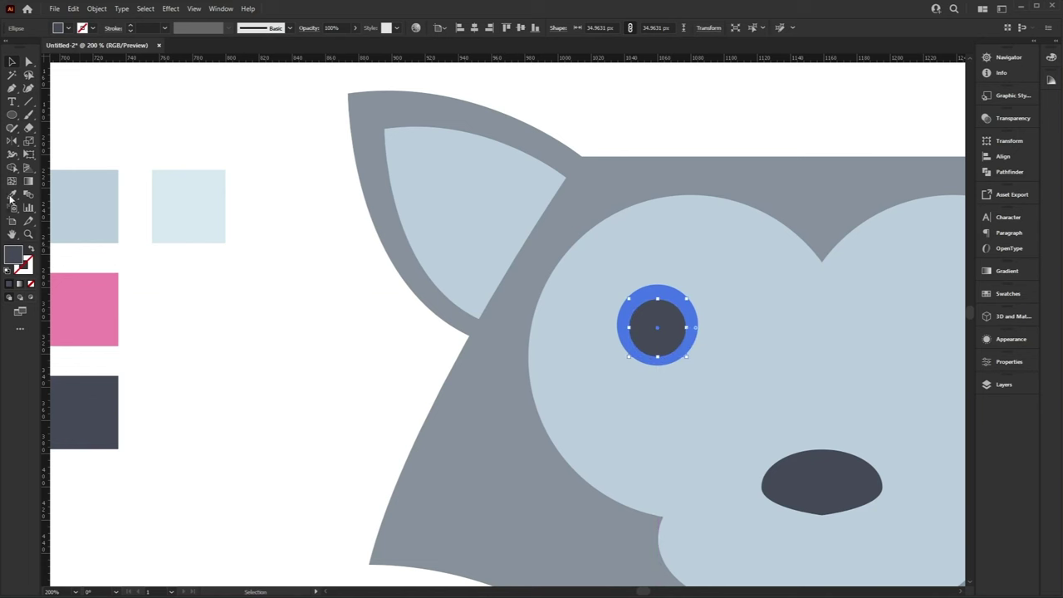
# Add a white highlight circle about 14 px wide at the upper left of the pupil
pyautogui.click(12, 116)
pyautogui.hotkey('ctrl', 'shift', 'a')
pyautogui.moveTo(641, 314); pyautogui.dragTo(652, 327)
pyautogui.press('i')
pyautogui.click(408, 323)
pyautogui.press('v')
pyautogui.hotkey('ctrl', 'shift', 'a')
pyautogui.moveTo(646, 320); pyautogui.dragTo(648, 317)
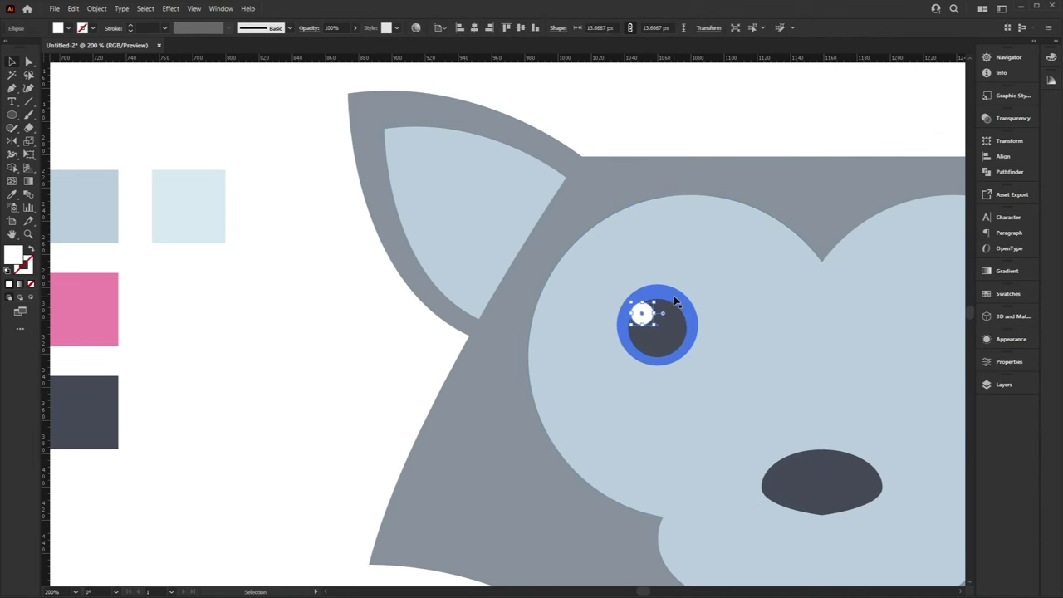
# Group the iris, pupil and highlight, and enlarge the eye proportionally to about 63 px
pyautogui.click(679, 358)
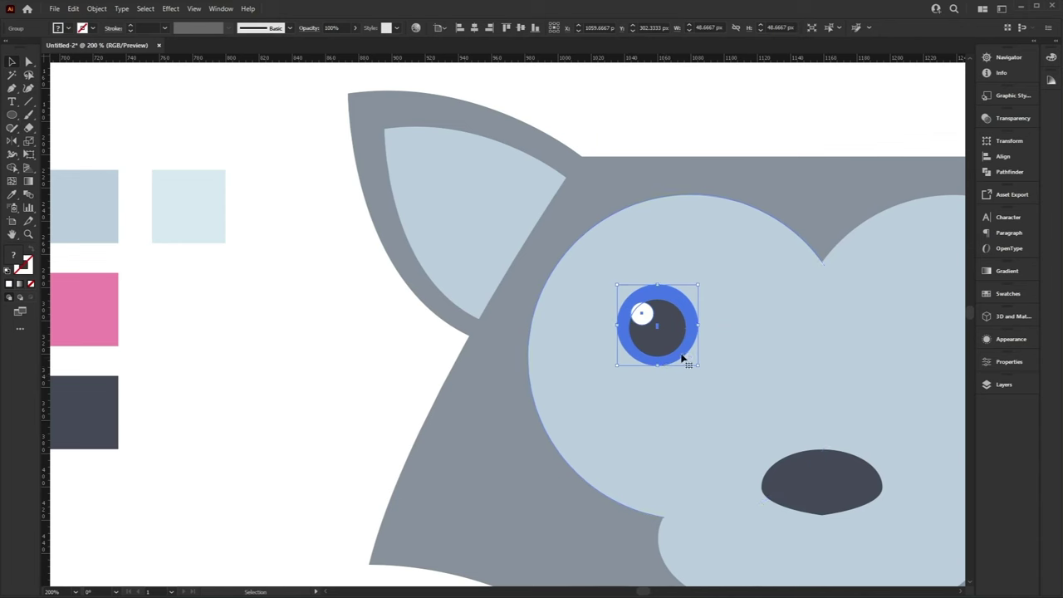
pyautogui.moveTo(697, 365); pyautogui.dragTo(615, 343)
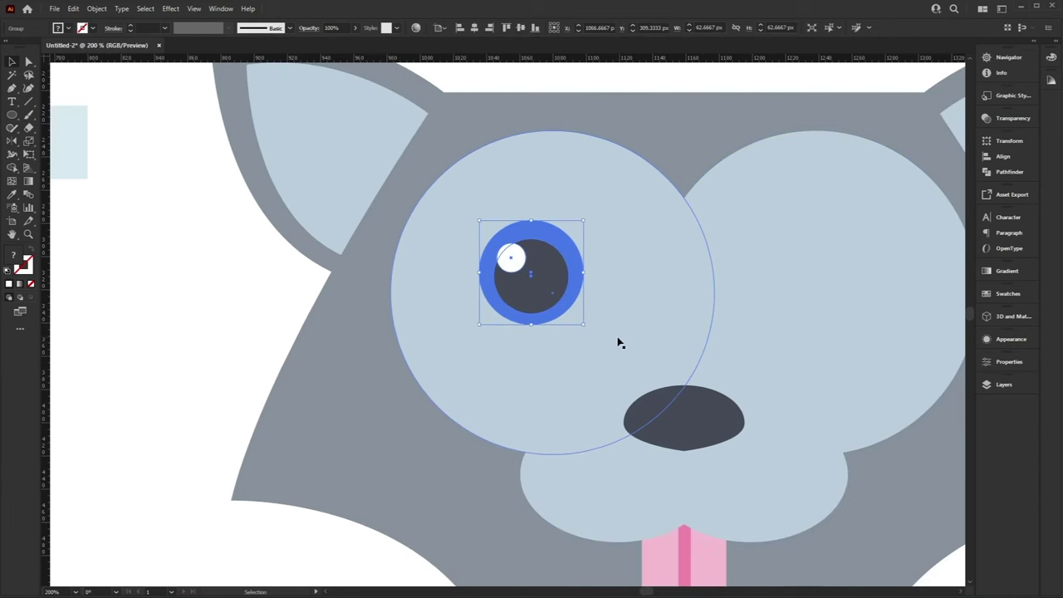
pyautogui.hotkey('ctrl', '0')
pyautogui.moveTo(788, 418); pyautogui.dragTo(711, 409)
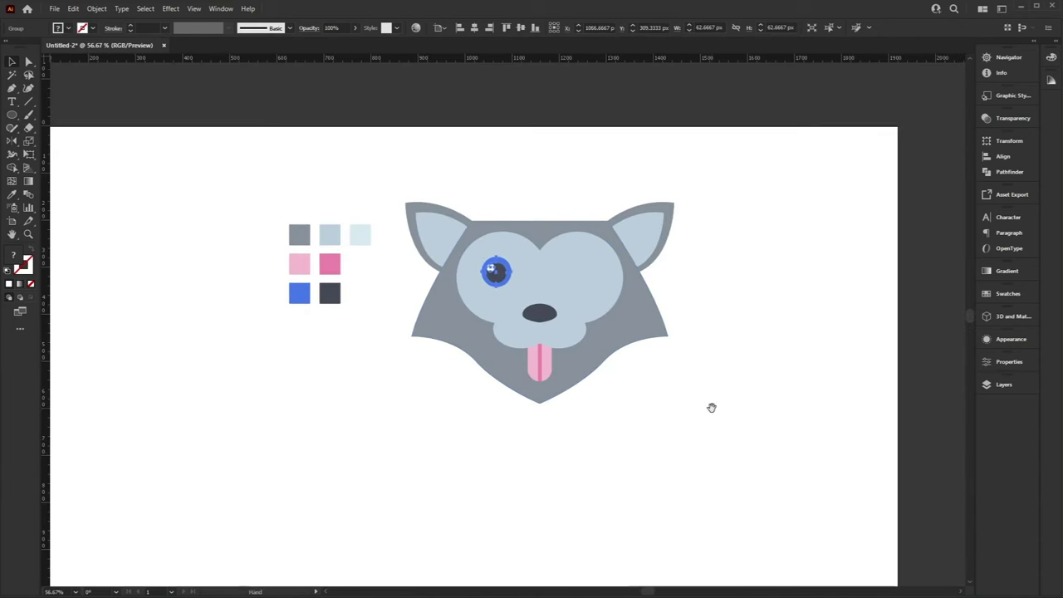
pyautogui.hotkey('ctrl', '=')
pyautogui.hotkey('ctrl', '=')
pyautogui.hscroll(1, 634, 408)
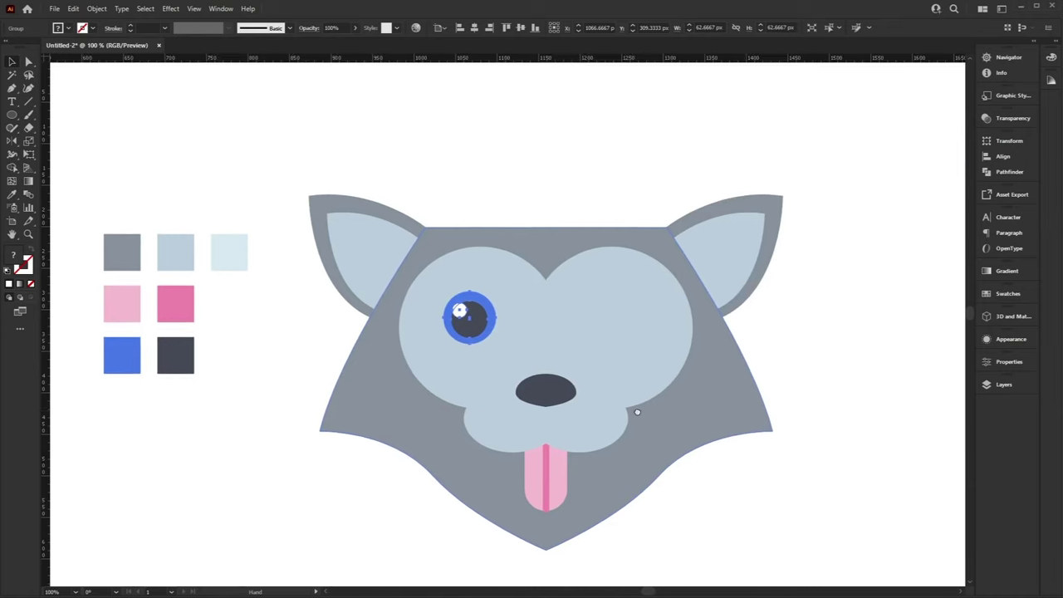
# Move the grouped eye into the right face circle and place a duplicate level with it in the left face circle
pyautogui.moveTo(479, 321); pyautogui.dragTo(619, 317)
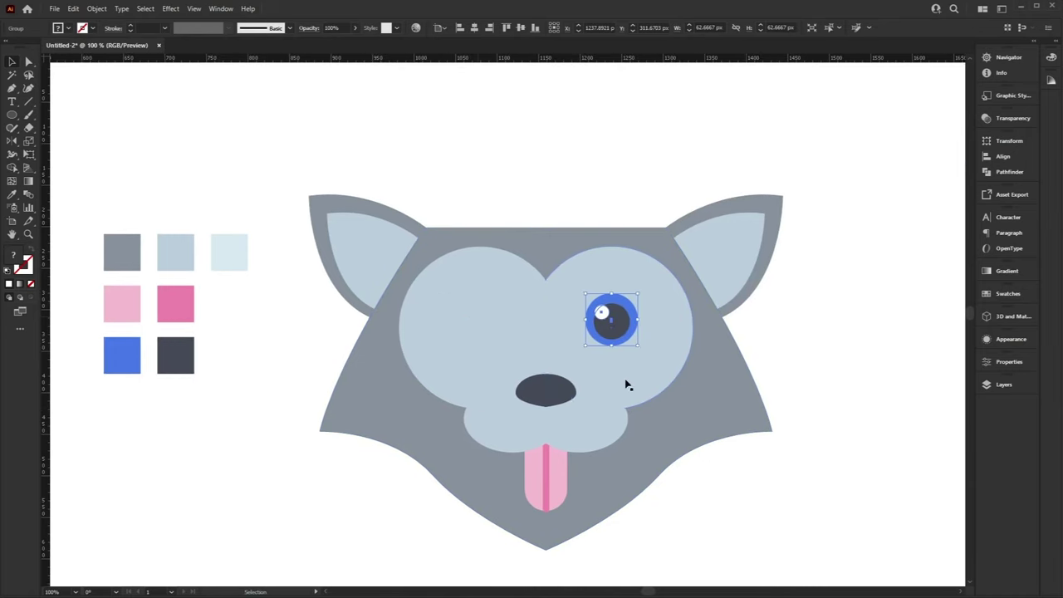
pyautogui.rightClick(625, 323)
pyautogui.moveTo(698, 452)
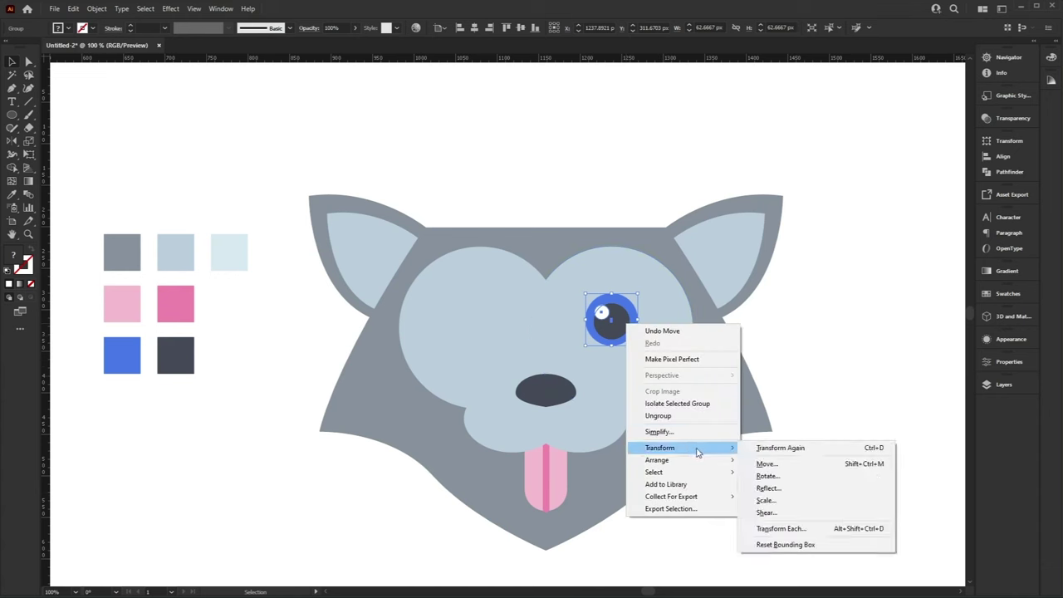
pyautogui.click(783, 404)
pyautogui.click(636, 330)
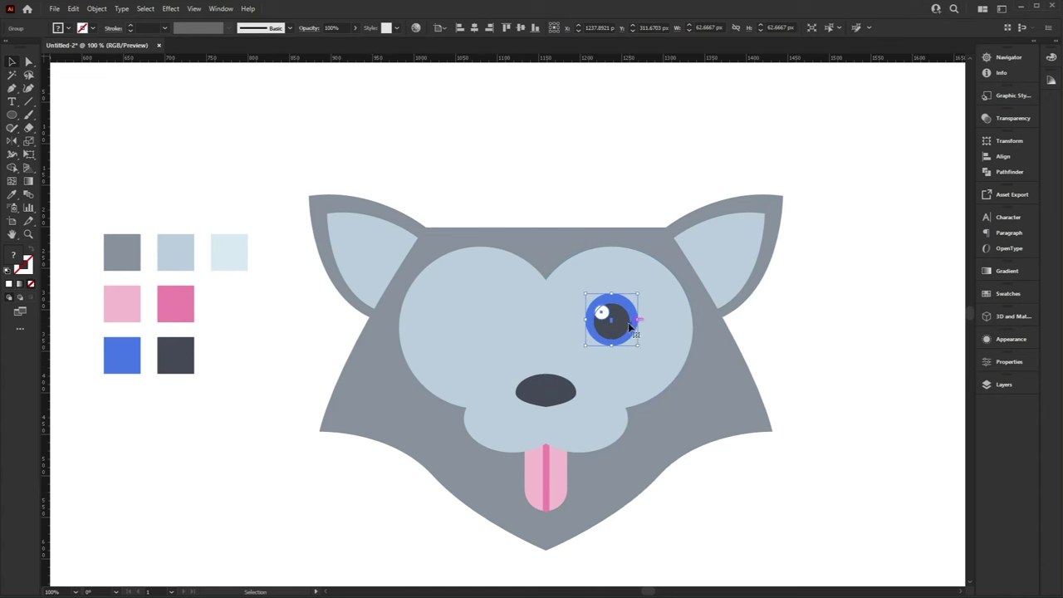
pyautogui.rightClick(630, 322)
pyautogui.click(614, 330)
pyautogui.moveTo(614, 330); pyautogui.dragTo(503, 331)
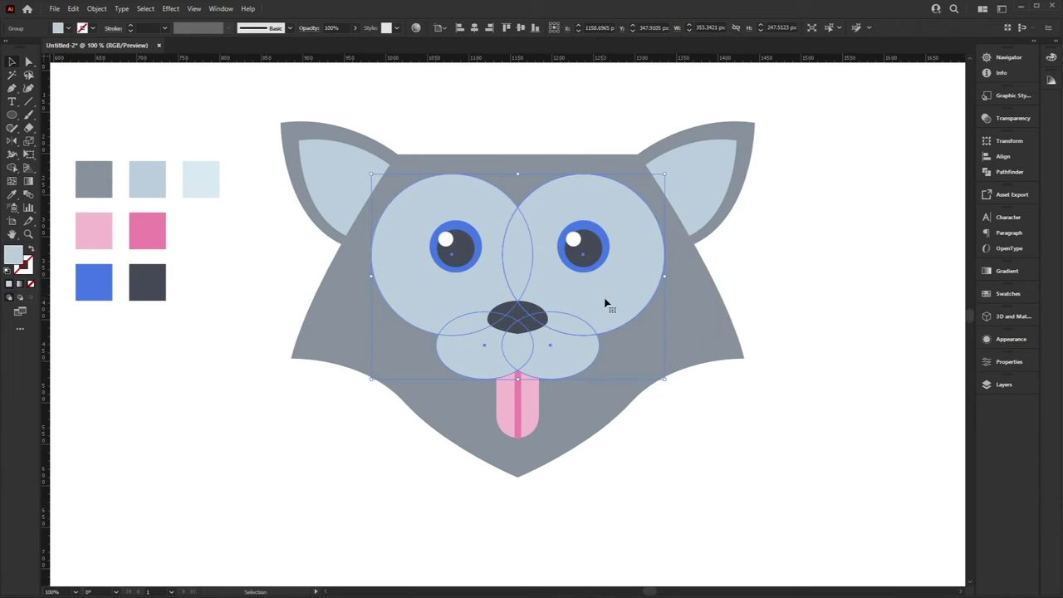
# Ungroup the light blue face shapes, including the nested right and left halves, into separate circles and muzzle ellipses
pyautogui.rightClick(606, 304)
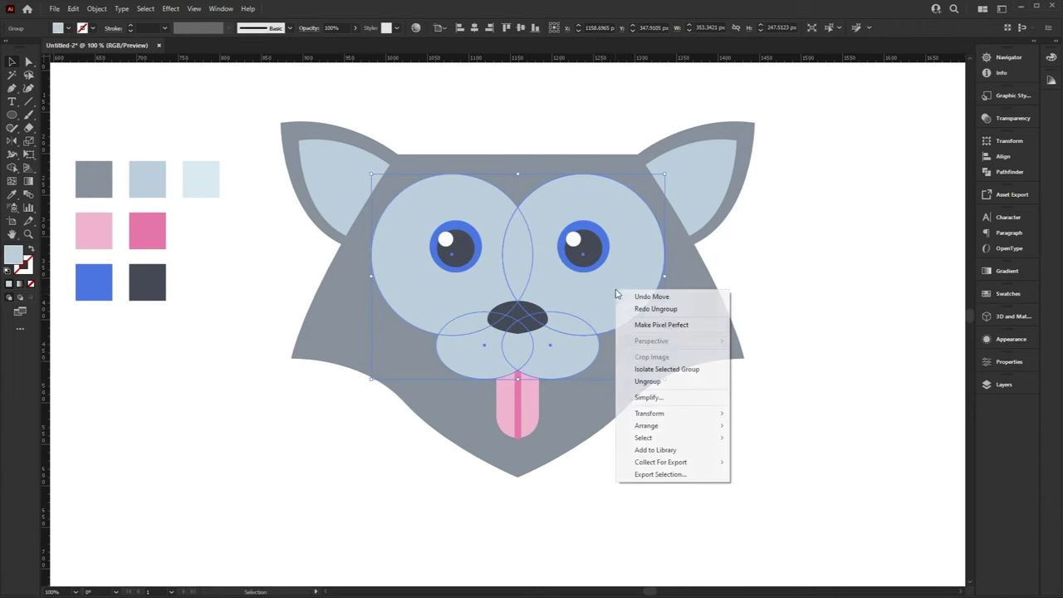
pyautogui.click(679, 383)
pyautogui.click(541, 275)
pyautogui.rightClick(541, 275)
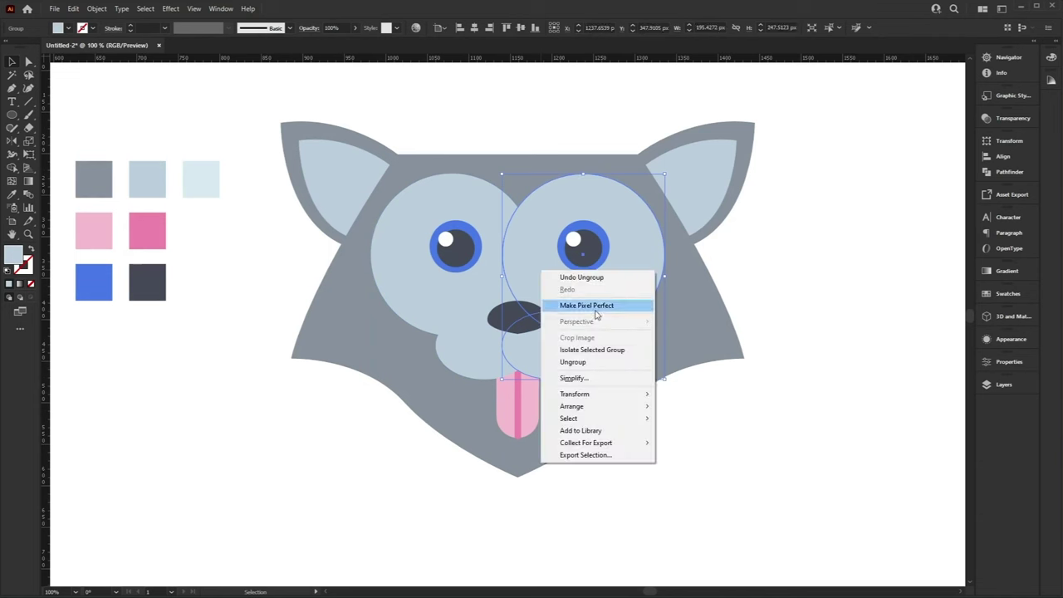
pyautogui.click(605, 360)
pyautogui.click(716, 380)
pyautogui.click(467, 279)
pyautogui.rightClick(466, 279)
pyautogui.click(519, 287)
pyautogui.hotkey('ctrl', 'shift', 'a')
# Select both eyes, the nose, the muzzle ellipses and the tongue together and move them off the face, below the color swatches
pyautogui.click(593, 258)
pyautogui.keyDown('shift'); pyautogui.click(469, 249); pyautogui.keyUp('shift')
pyautogui.keyDown('shift'); pyautogui.click(536, 322); pyautogui.keyUp('shift')
pyautogui.keyDown('shift'); pyautogui.click(551, 358); pyautogui.keyUp('shift')
pyautogui.keyDown('shift'); pyautogui.click(496, 371); pyautogui.keyUp('shift')
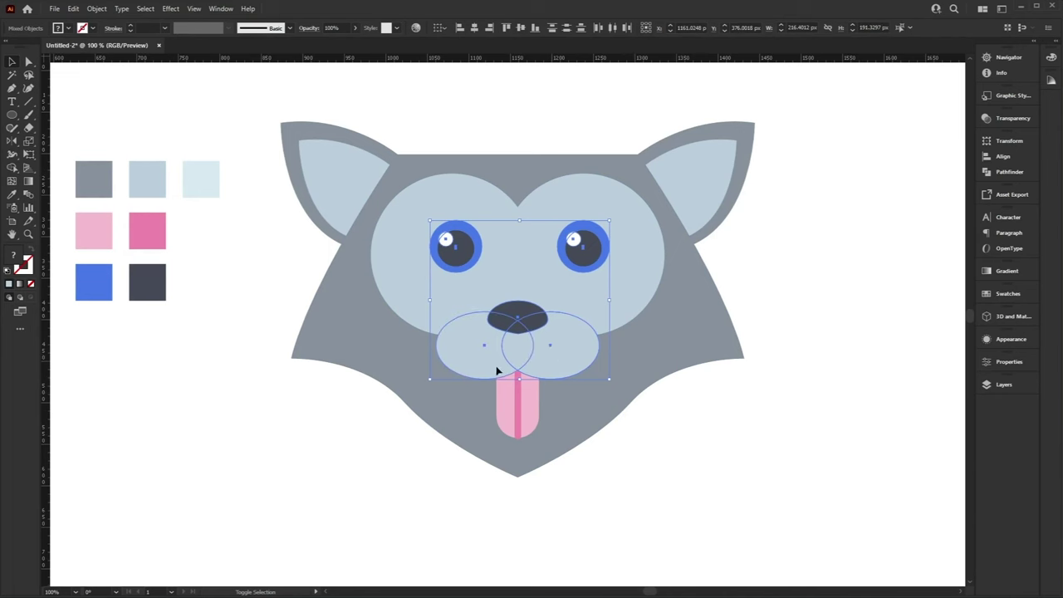
pyautogui.moveTo(532, 321); pyautogui.dragTo(154, 480)
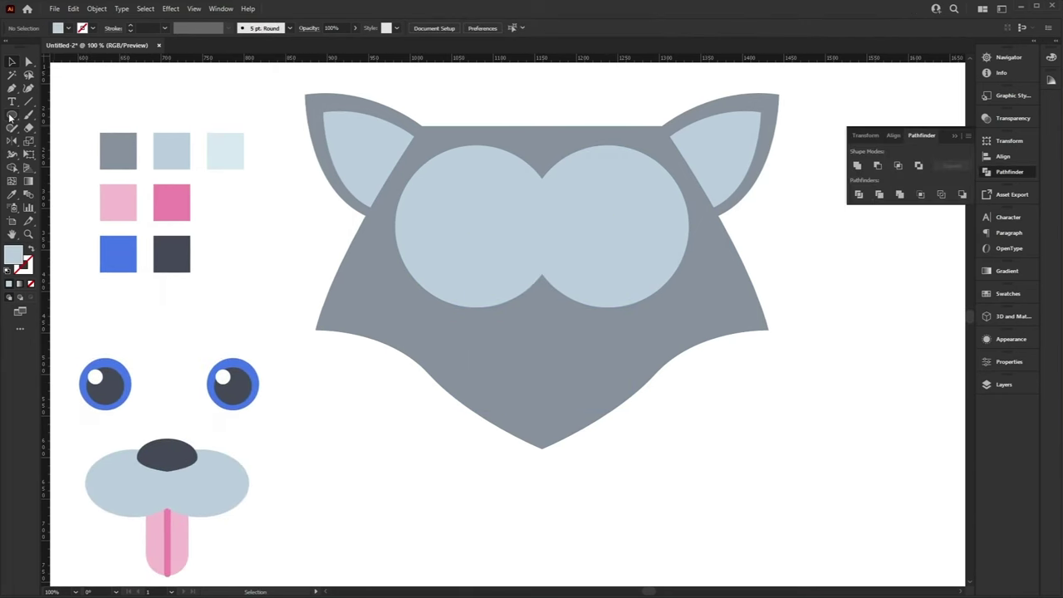
# Draw a circle about 393 px wide, swap its fill and stroke, and align its upper right edge with the right cheek tip
pyautogui.click(11, 115)
pyautogui.moveTo(512, 245); pyautogui.dragTo(835, 506)
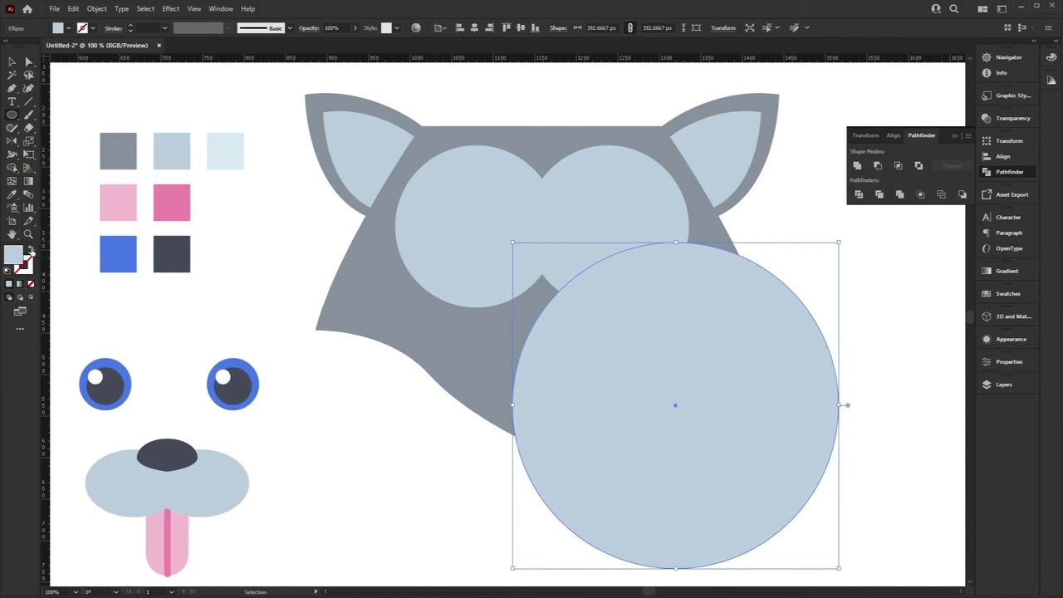
pyautogui.click(30, 250)
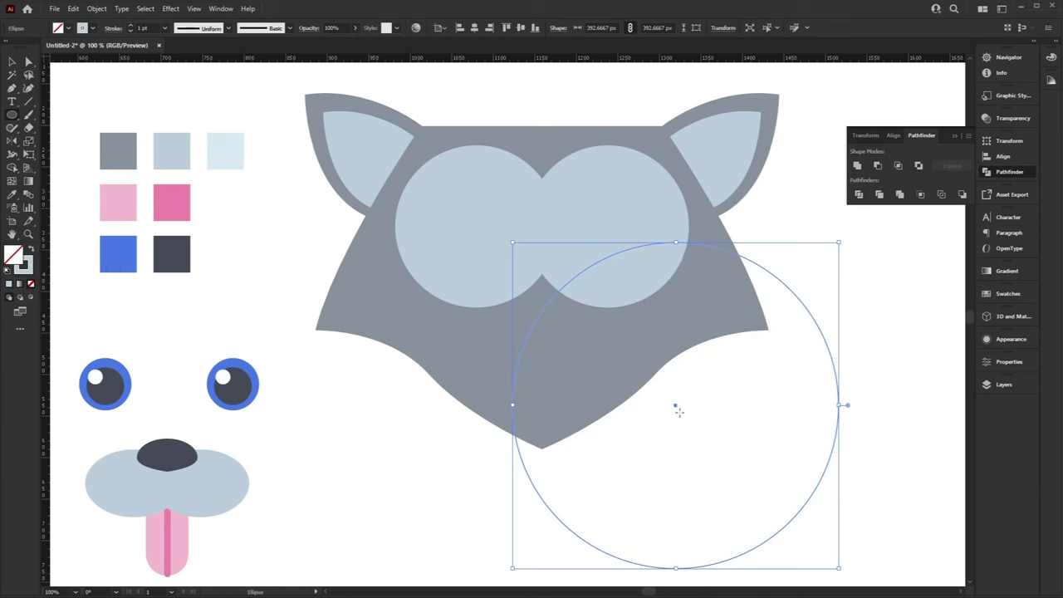
pyautogui.moveTo(791, 292); pyautogui.dragTo(772, 336)
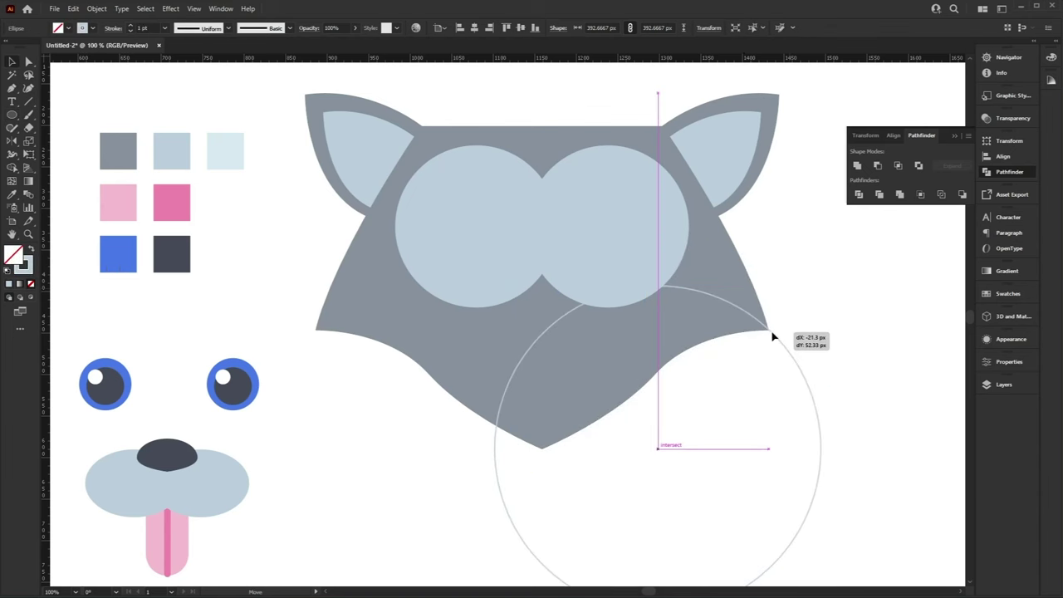
# Enlarge the unfilled circle to about 426 px, move its edge to meet the face's right cheek corner, and swap its stroke to a fill
pyautogui.moveTo(772, 336); pyautogui.dragTo(771, 336)
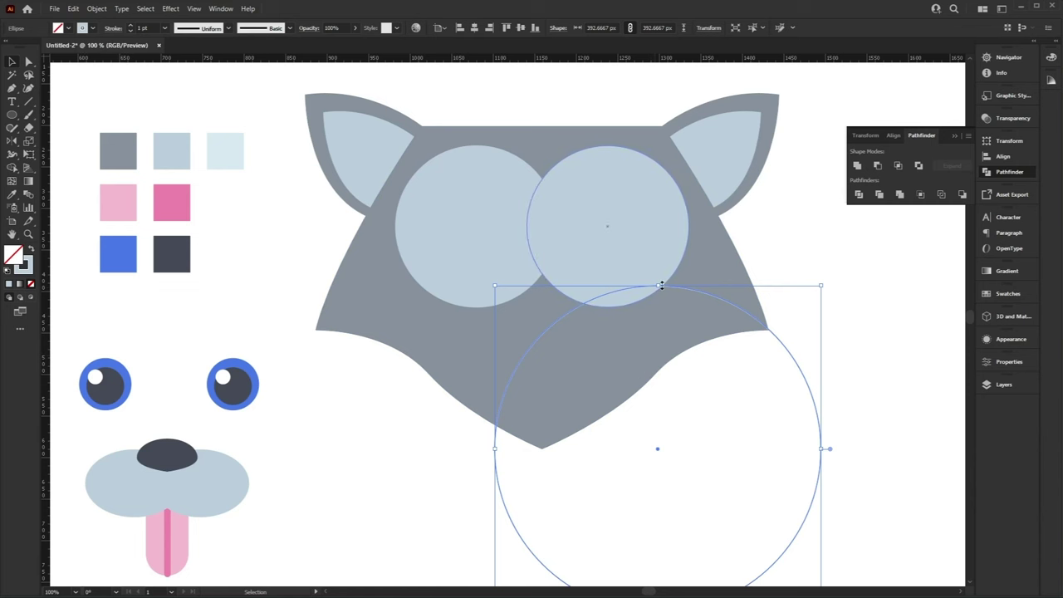
pyautogui.moveTo(495, 286); pyautogui.dragTo(457, 259)
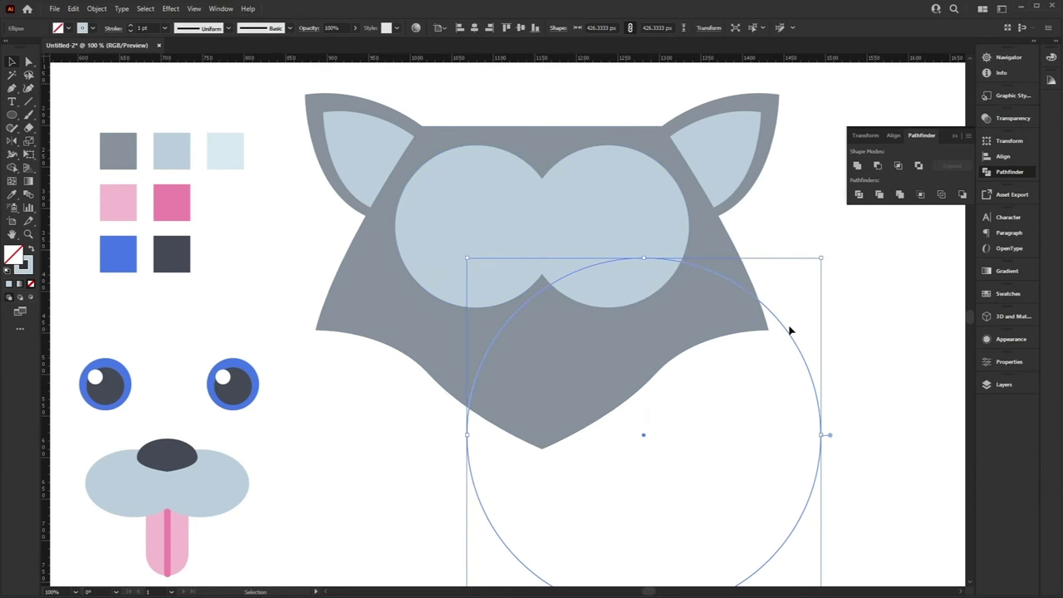
pyautogui.moveTo(789, 334); pyautogui.dragTo(780, 349)
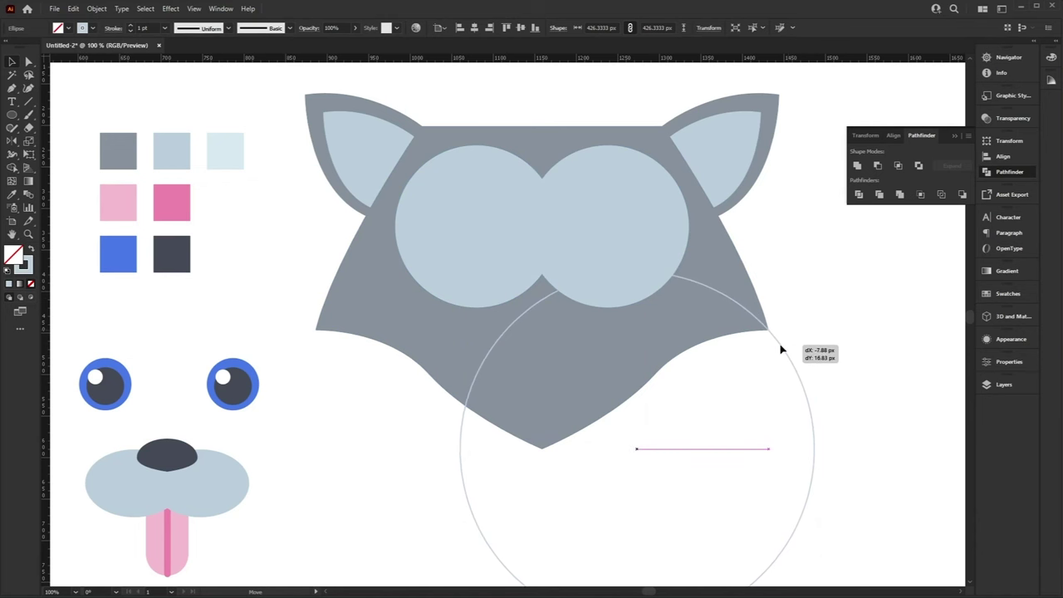
pyautogui.moveTo(780, 350); pyautogui.dragTo(781, 349)
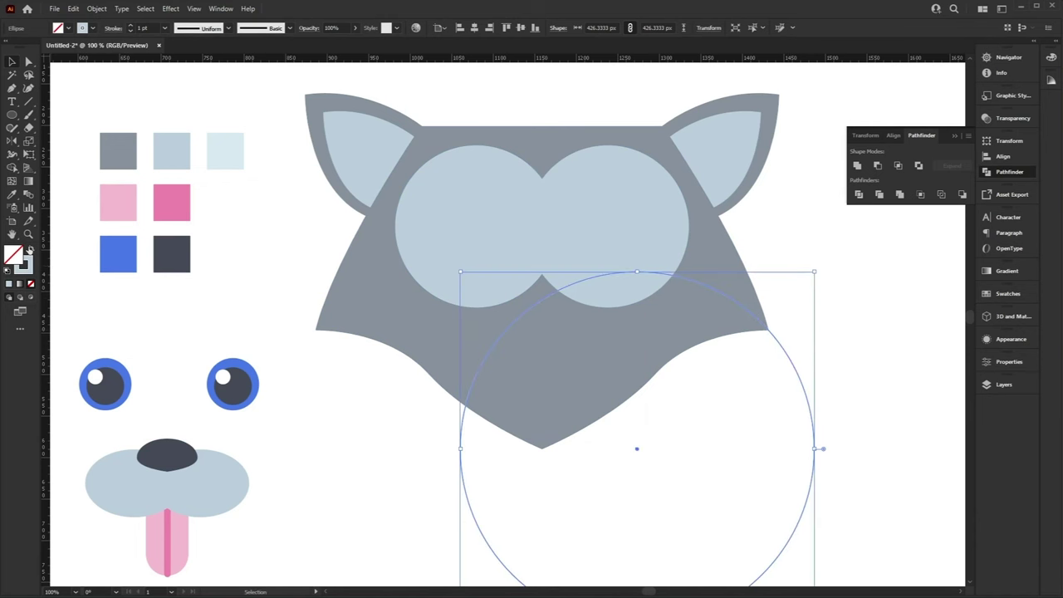
pyautogui.click(29, 249)
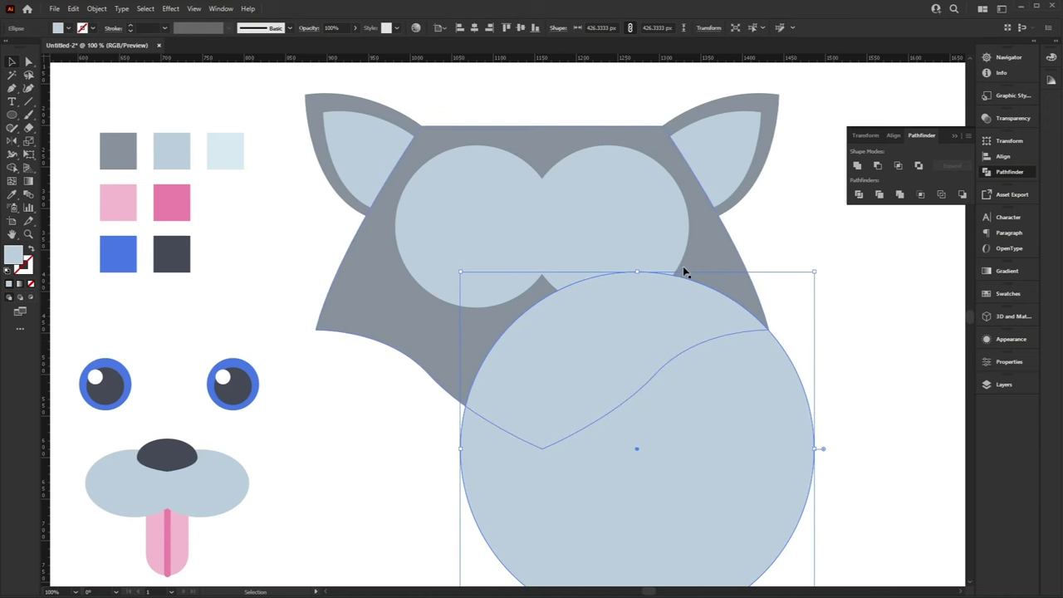
# Bring a copy of the grey face shape to the front and intersect it with the large circle to form a cheek patch
pyautogui.hotkey('ctrl', 'shift', '[')
pyautogui.click(724, 254)
pyautogui.press('a')
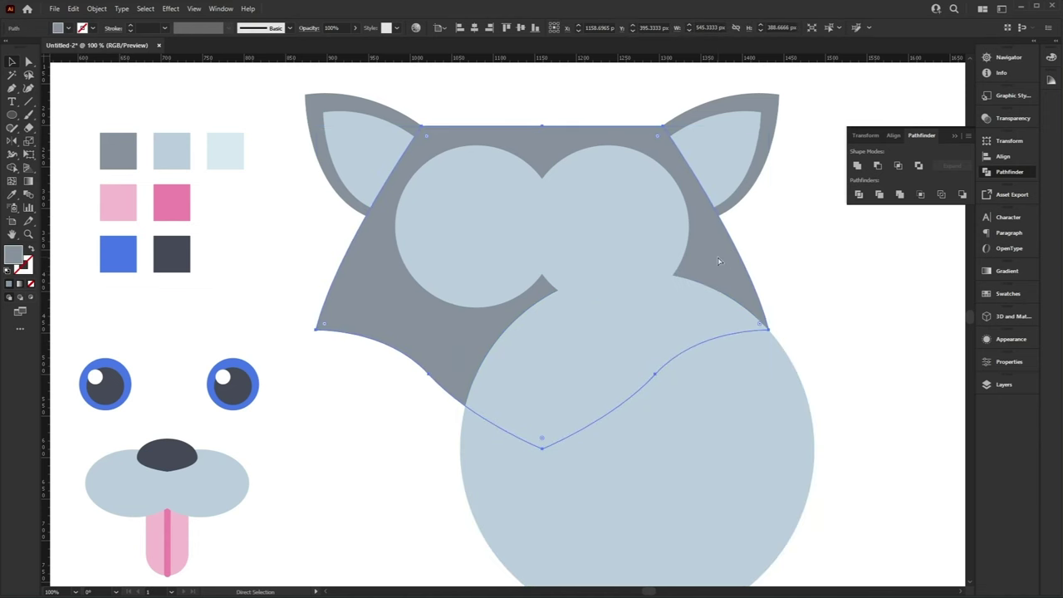
pyautogui.press('v')
pyautogui.hotkey('ctrl', 'shift', ']')
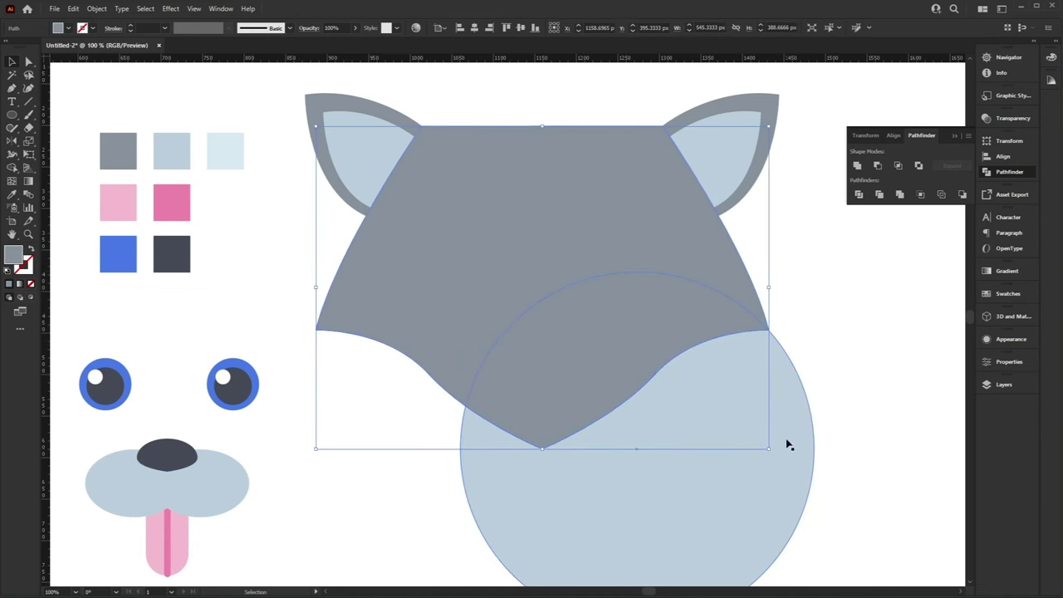
pyautogui.keyDown('shift'); pyautogui.click(788, 446); pyautogui.keyUp('shift')
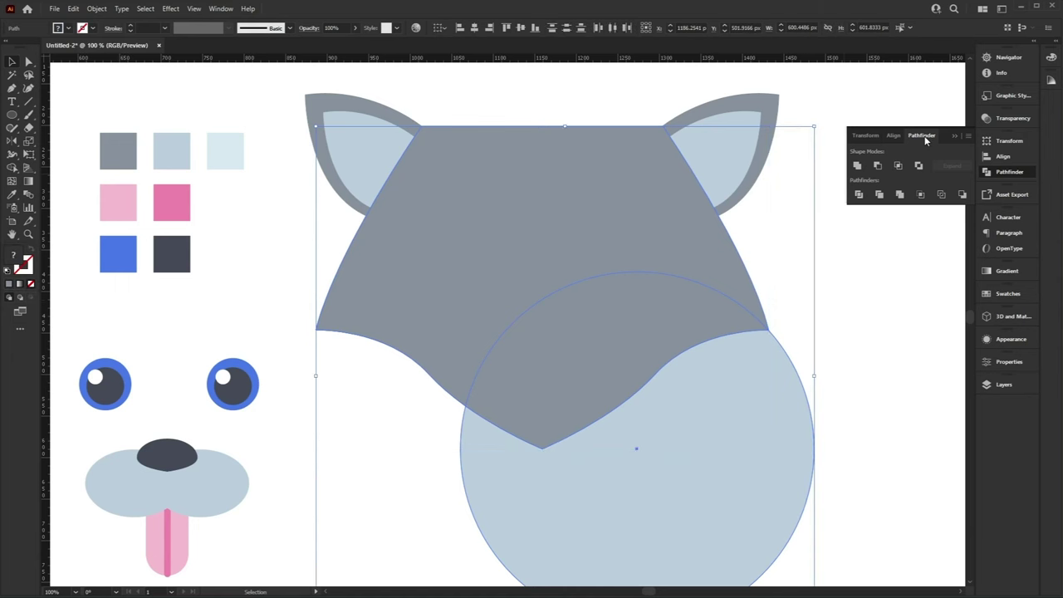
pyautogui.click(897, 166)
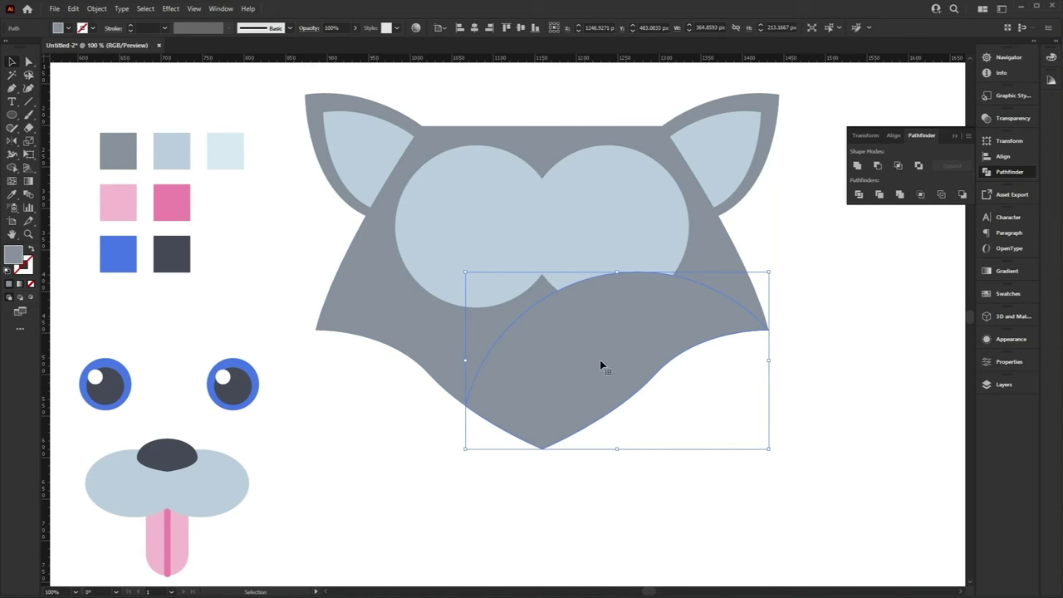
# Colour the cheek patch with the light blue sampled from the right eye patch
pyautogui.press('i')
pyautogui.click(634, 219)
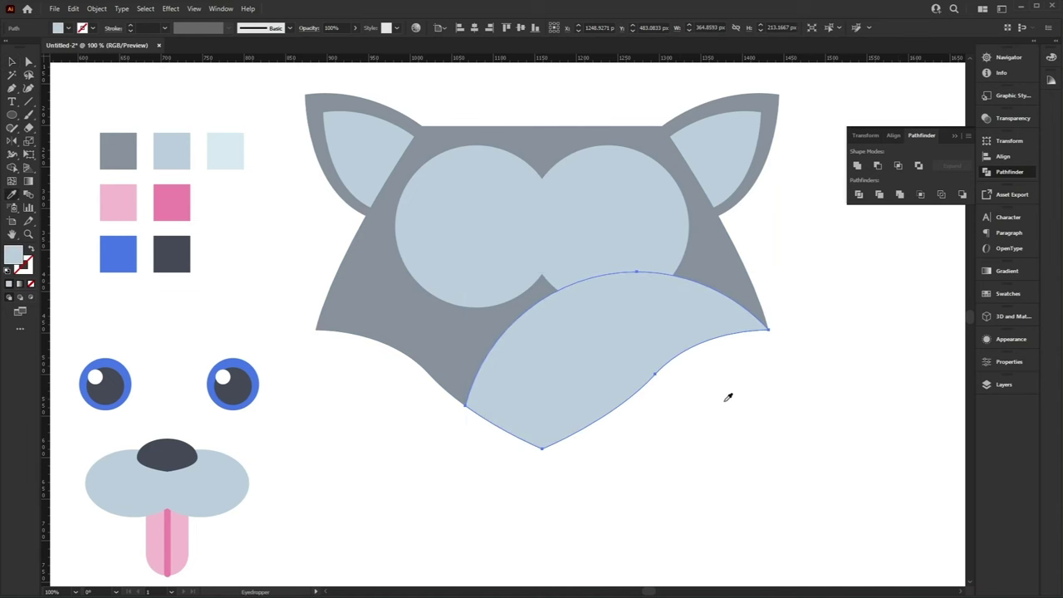
pyautogui.press('v')
# Reflect a copy of the light blue cheek patch and align it with the left side of the face
pyautogui.press('a')
pyautogui.rightClick(646, 309)
pyautogui.moveTo(727, 498)
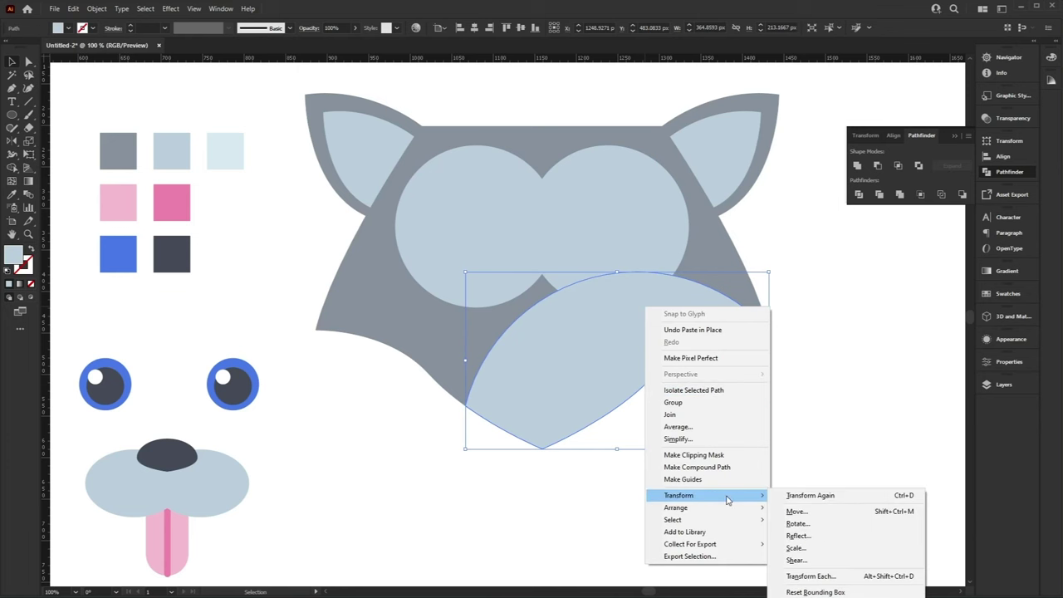
pyautogui.click(837, 539)
pyautogui.click(523, 459)
pyautogui.moveTo(682, 379); pyautogui.dragTo(546, 374)
pyautogui.click(790, 463)
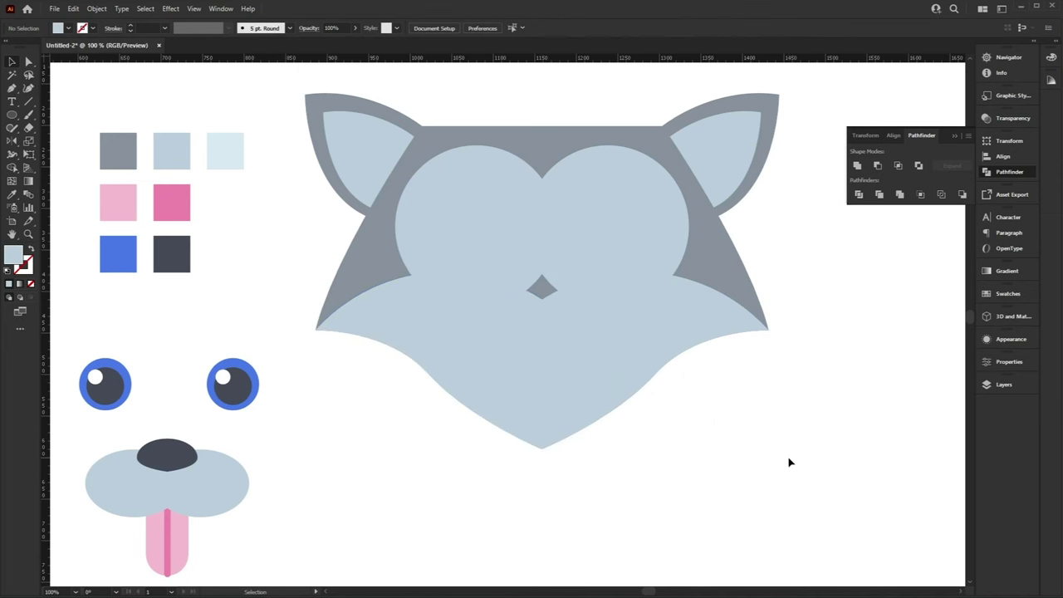
# Place the eyes, nose, muzzle and tongue on the face in front of the light blue patches, with the muzzle recoloured pale blue
pyautogui.click(689, 323)
pyautogui.keyDown('shift'); pyautogui.click(458, 329); pyautogui.keyUp('shift')
pyautogui.keyDown('shift'); pyautogui.click(455, 236); pyautogui.keyUp('shift')
pyautogui.keyDown('shift'); pyautogui.click(619, 200); pyautogui.keyUp('shift')
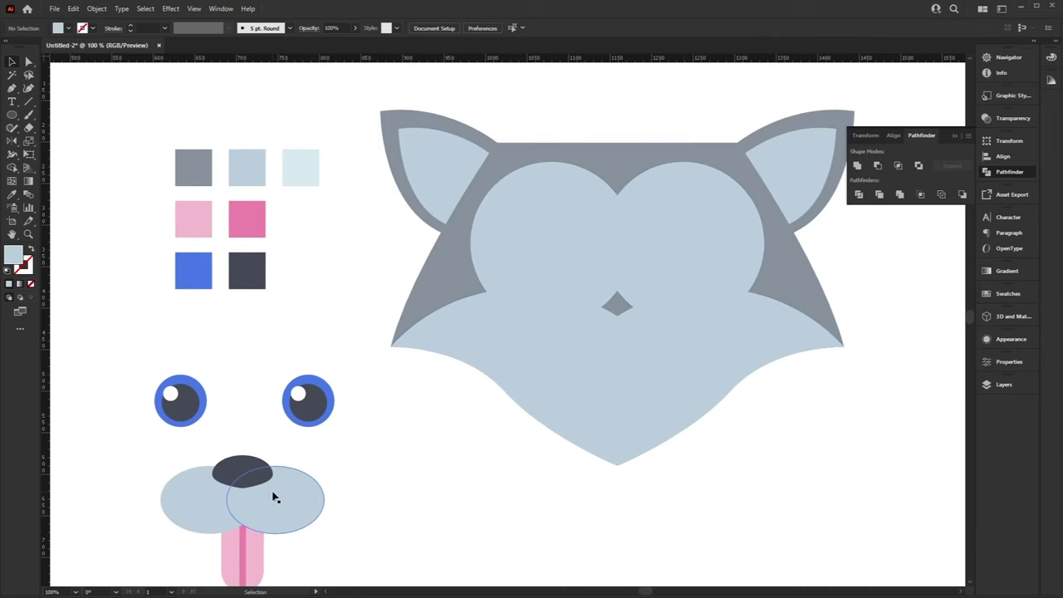
pyautogui.hotkey('ctrl', 'z')
pyautogui.moveTo(363, 464); pyautogui.dragTo(396, 384)
pyautogui.moveTo(290, 432); pyautogui.dragTo(309, 472)
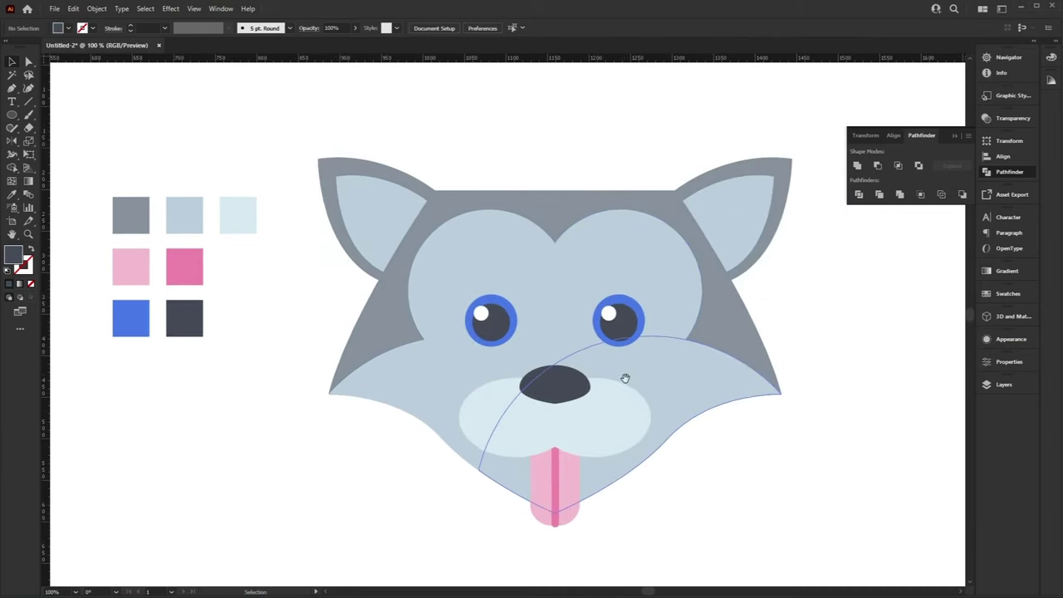
pyautogui.moveTo(628, 382); pyautogui.dragTo(611, 315)
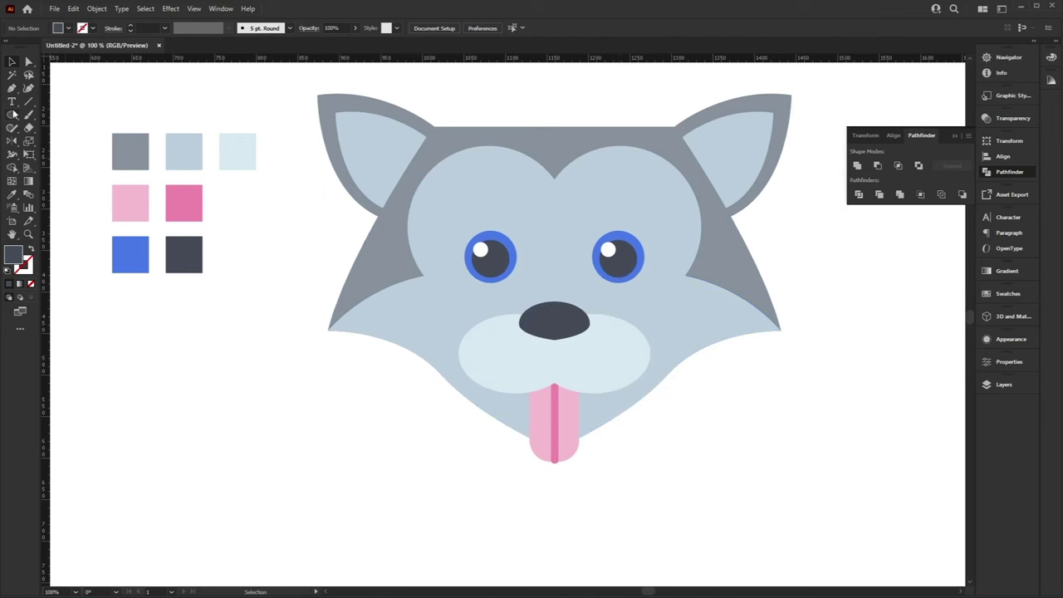
# Draw a light blue circle about 90 px wide below the right eye and delete its bottom anchor point to leave a semicircle
pyautogui.press('a')
pyautogui.click(391, 316)
pyautogui.click(346, 404)
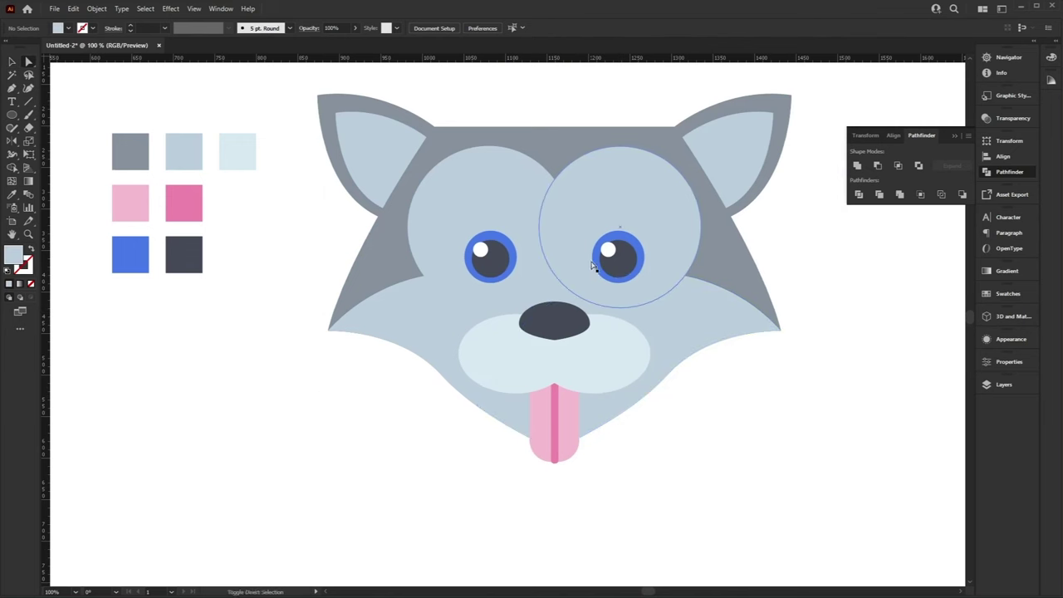
pyautogui.click(11, 116)
pyautogui.moveTo(593, 261); pyautogui.dragTo(668, 335)
pyautogui.press('a')
pyautogui.click(633, 336)
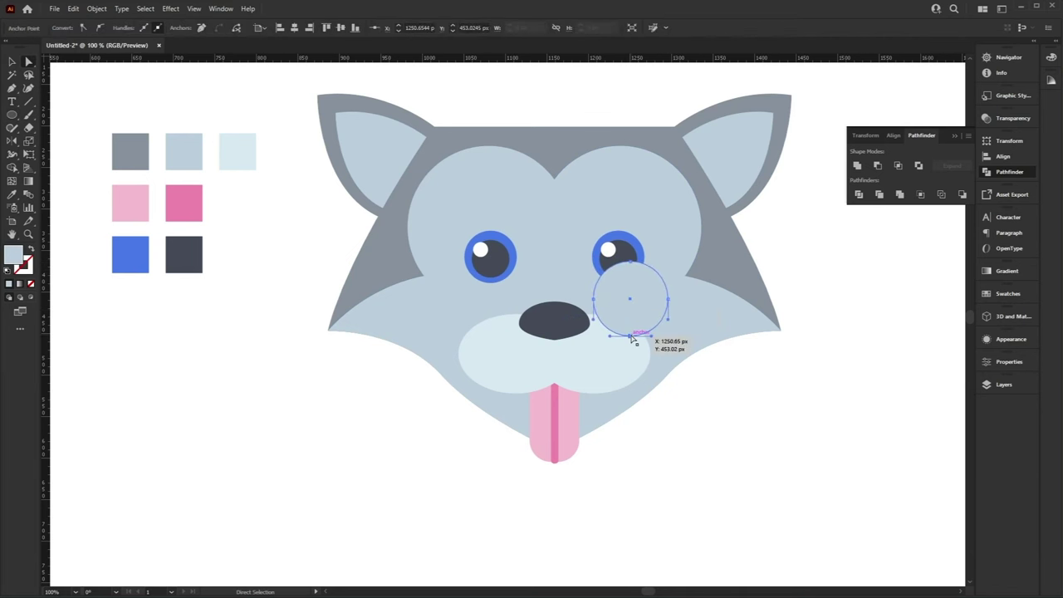
pyautogui.press('Delete')
pyautogui.press('v')
pyautogui.click(833, 481)
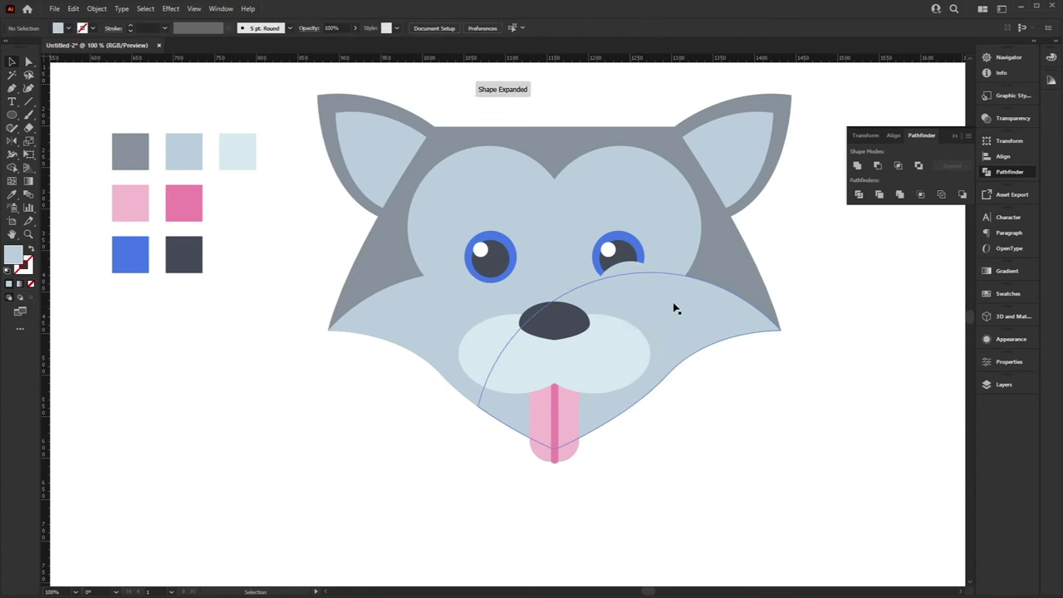
# Position the semicircle over the right eye's lower edge as an eyelid and duplicate it for the left eye
pyautogui.moveTo(634, 284); pyautogui.dragTo(627, 291)
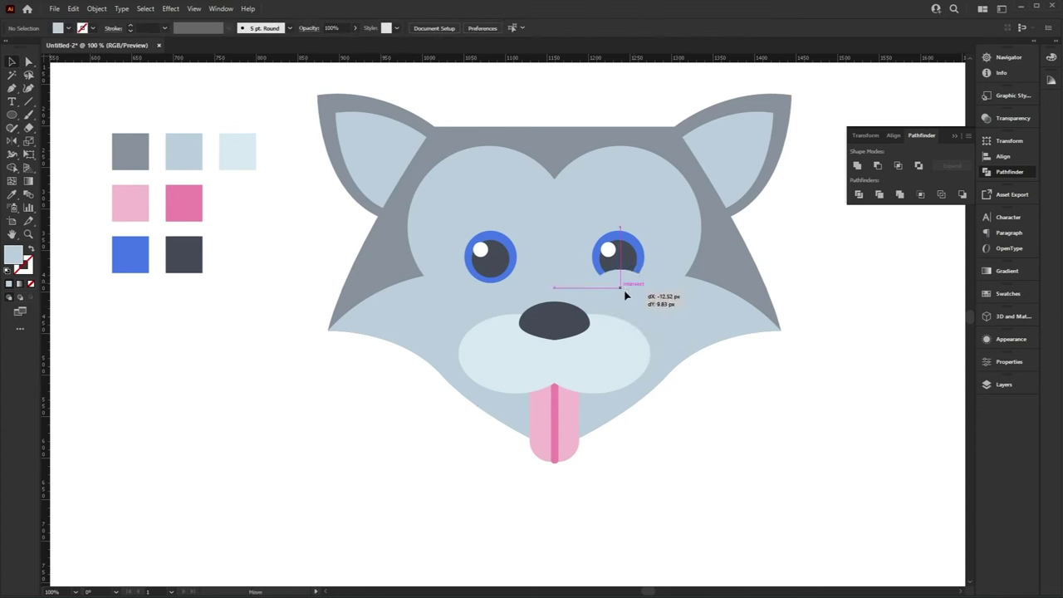
pyautogui.moveTo(626, 296); pyautogui.dragTo(626, 295)
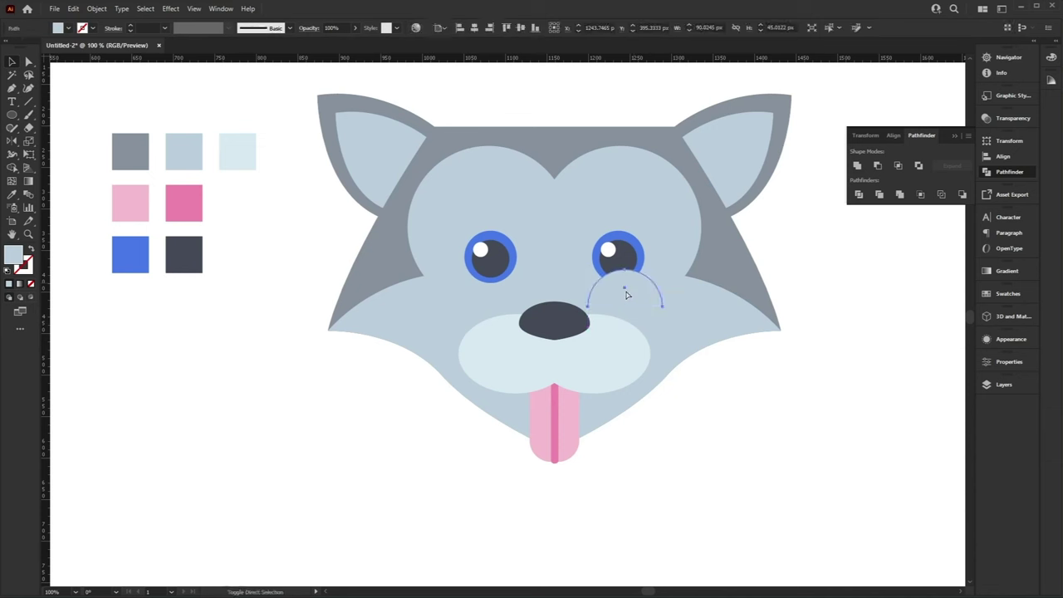
pyautogui.click(613, 303)
pyautogui.moveTo(618, 298); pyautogui.dragTo(486, 297)
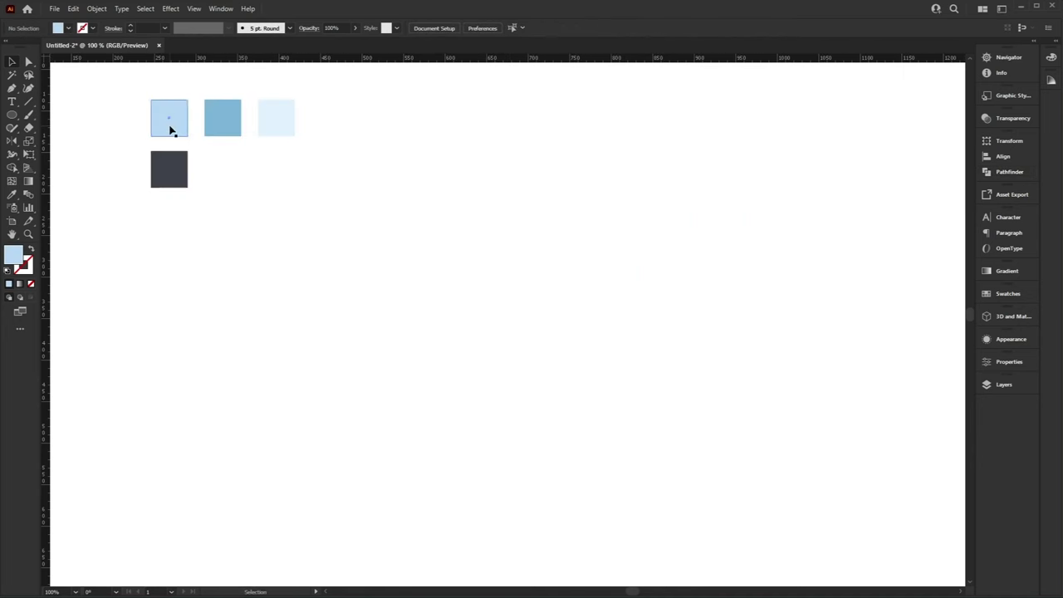
# Draw the curved left half of a new head with the Pen tool in the first light blue palette colour and adjust its anchors
pyautogui.press('a')
pyautogui.click(172, 130)
pyautogui.click(325, 226)
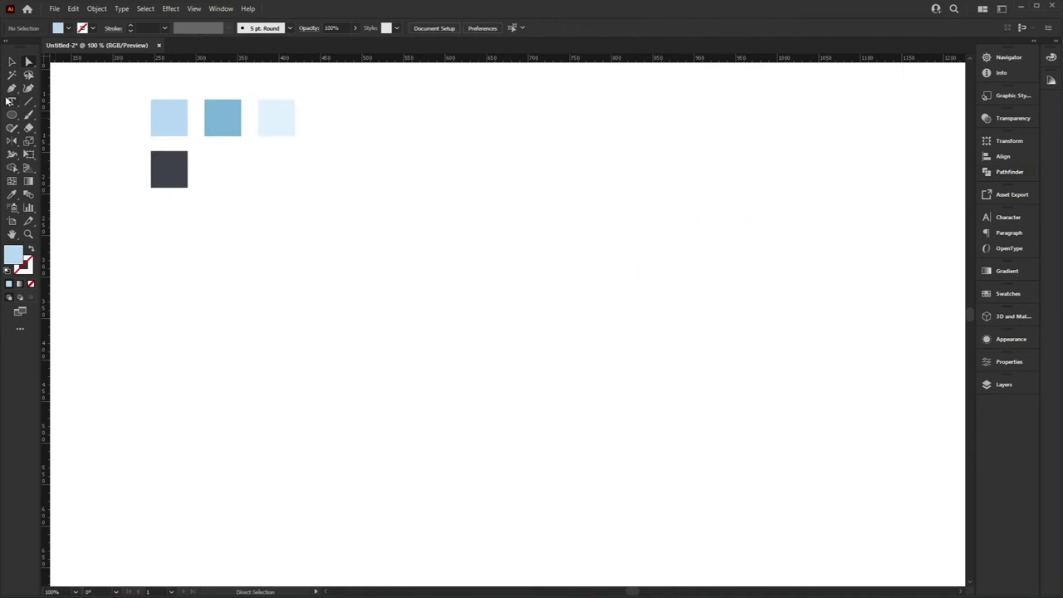
pyautogui.click(540, 192)
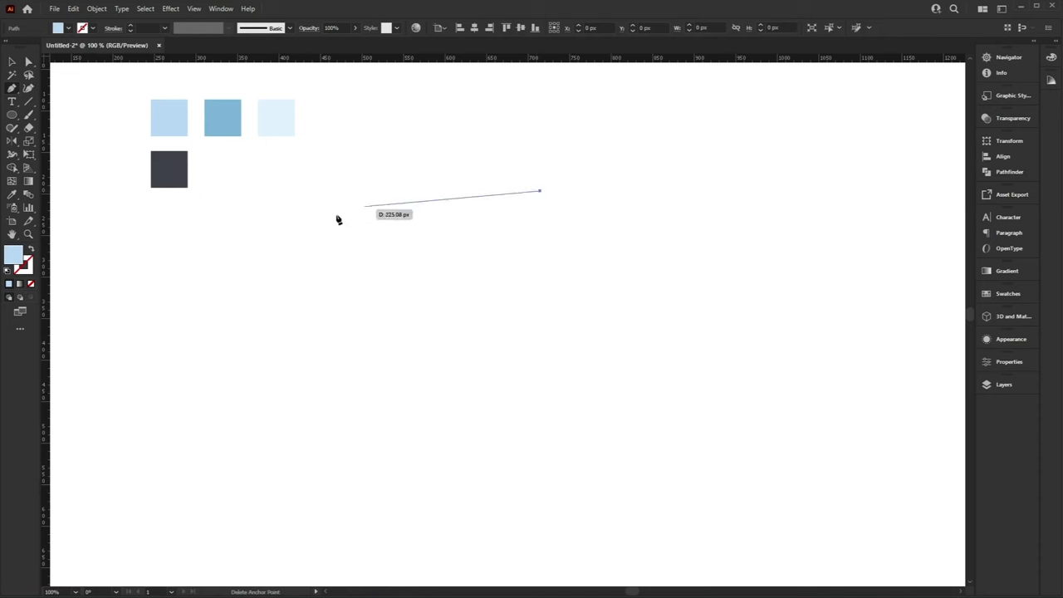
pyautogui.moveTo(320, 282); pyautogui.dragTo(253, 370)
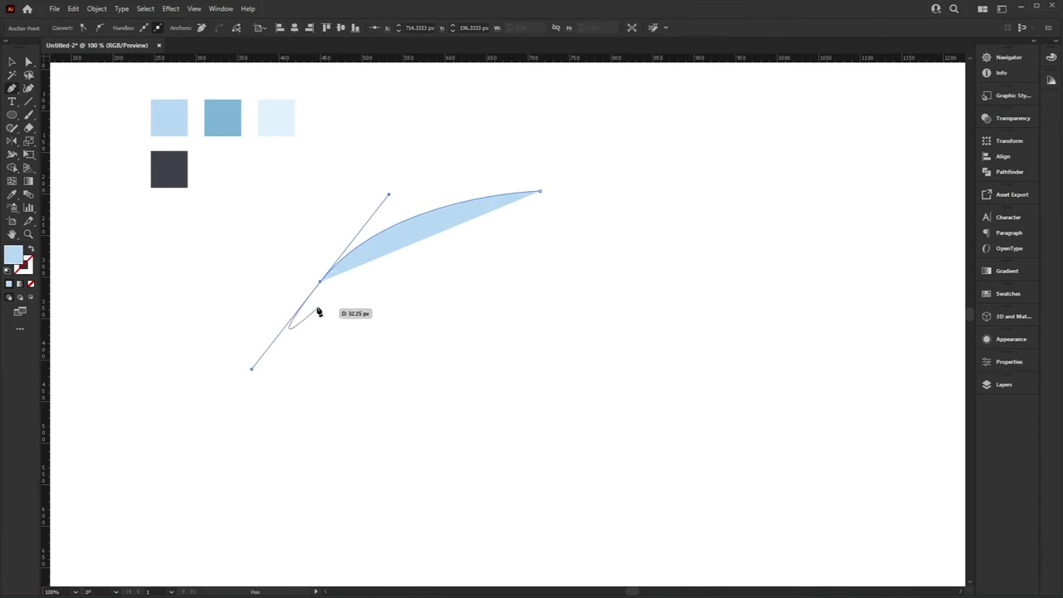
pyautogui.click(322, 283)
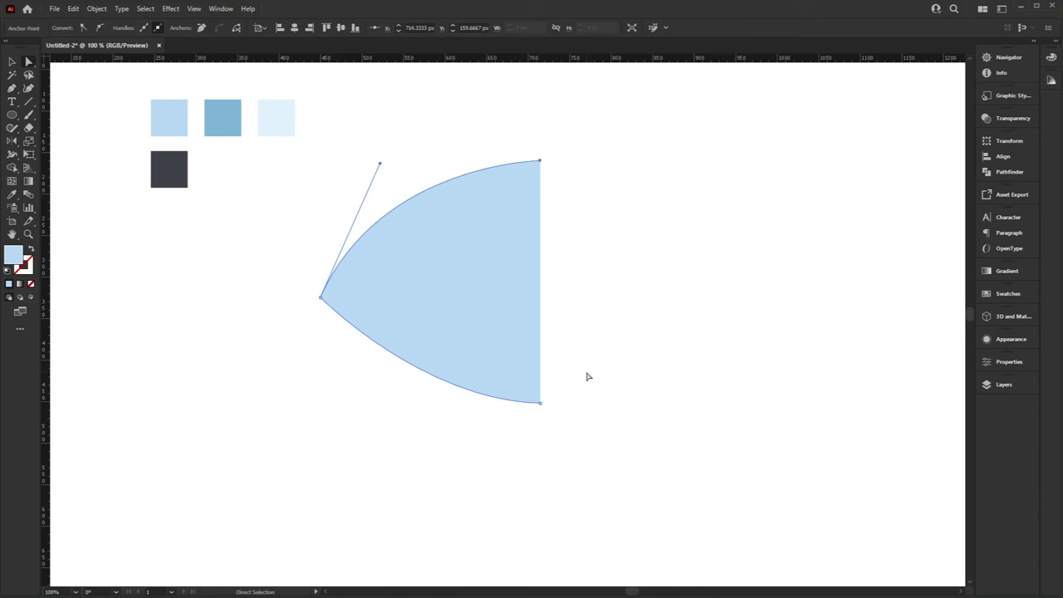
pyautogui.press('v')
pyautogui.press('a')
pyautogui.press('v')
pyautogui.press('a')
pyautogui.press('v')
# Reflect a copy of the half head, place it against the vertical centre edge, and combine both halves with Pathfinder
pyautogui.rightClick(498, 275)
pyautogui.moveTo(618, 464)
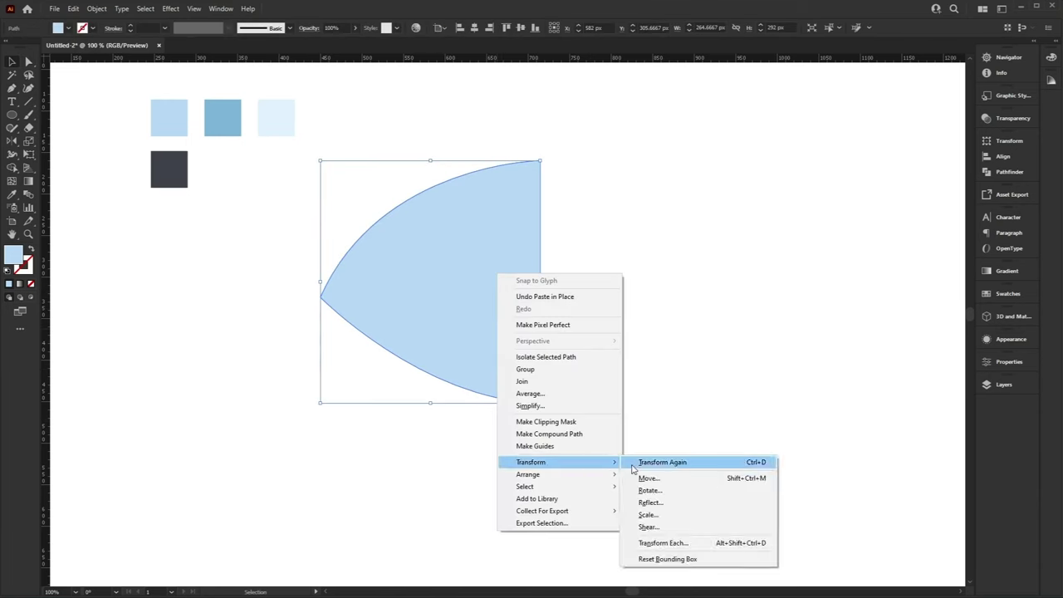
pyautogui.click(696, 504)
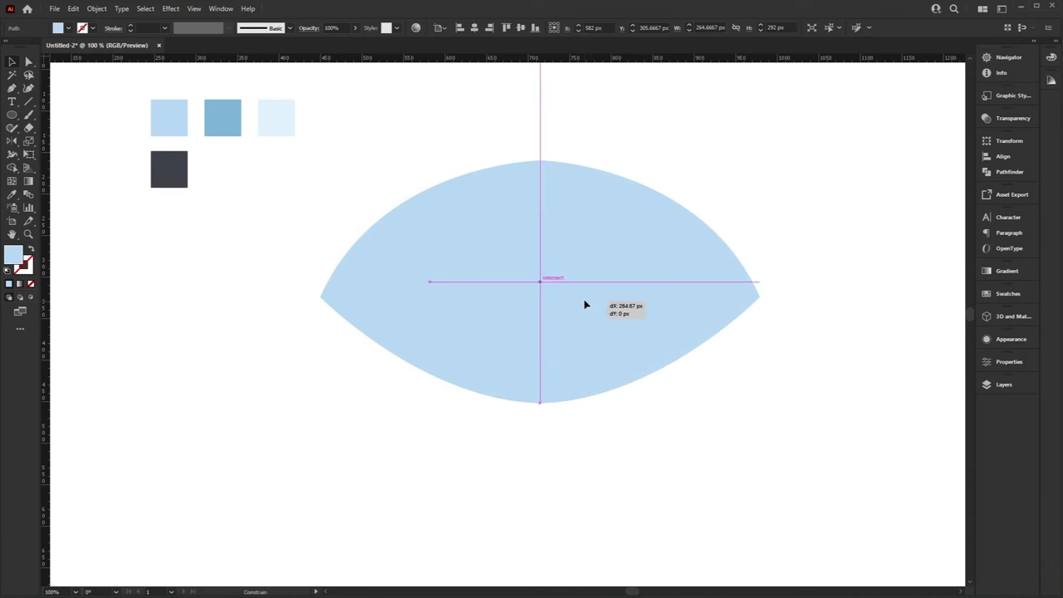
pyautogui.moveTo(585, 306); pyautogui.dragTo(585, 305)
pyautogui.click(609, 119)
pyautogui.click(631, 244)
pyautogui.click(1003, 156)
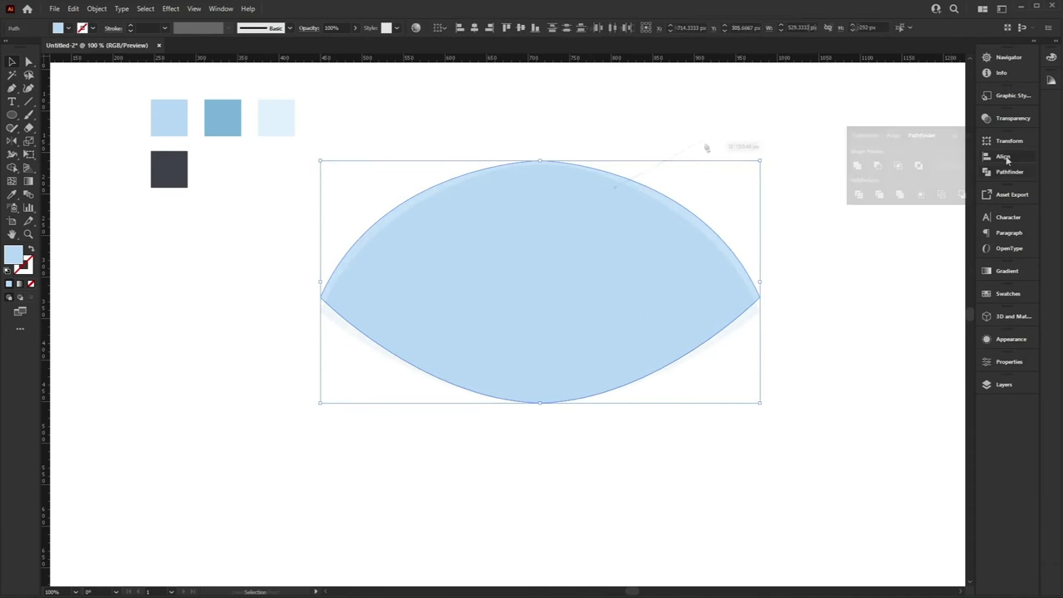
# Draw a pointed ear on the head's upper right with the Pen tool and curve its outer edges
pyautogui.press('p')
pyautogui.click(616, 188)
pyautogui.moveTo(720, 149); pyautogui.dragTo(685, 244)
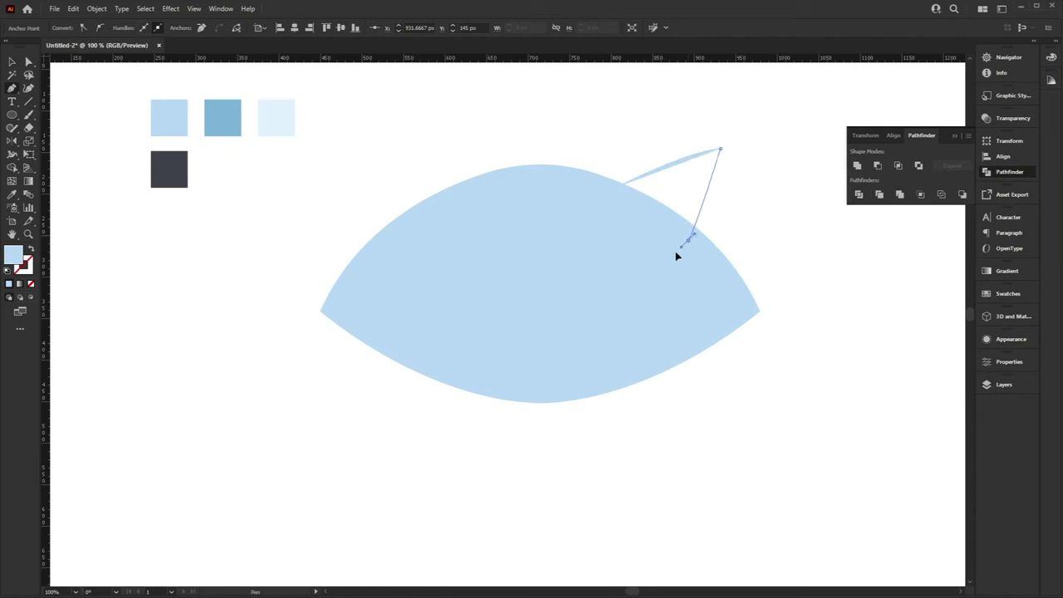
pyautogui.moveTo(651, 281); pyautogui.dragTo(656, 279)
pyautogui.press('a')
pyautogui.moveTo(721, 149); pyautogui.dragTo(662, 145)
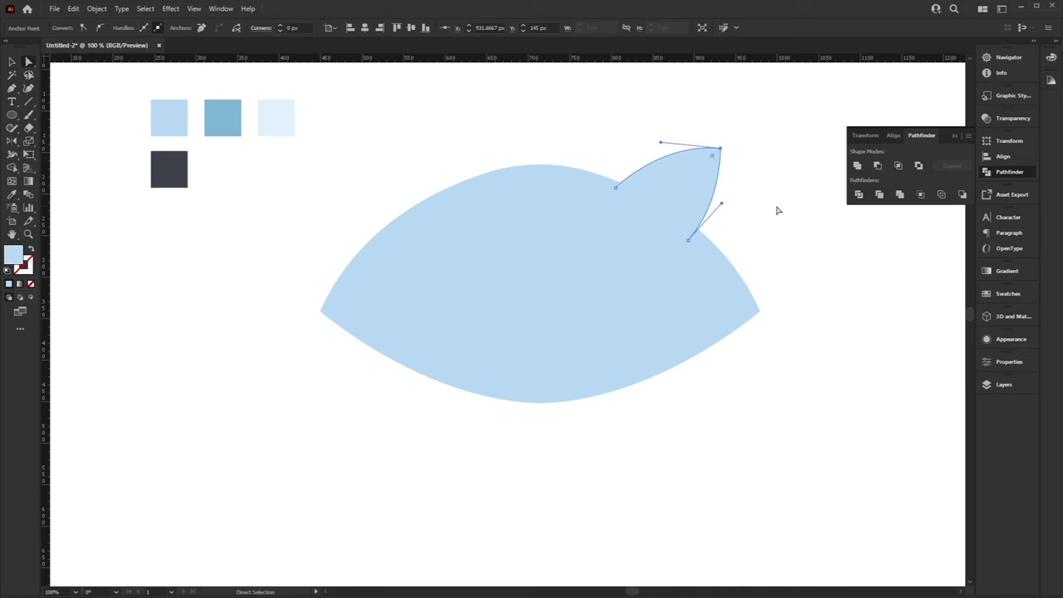
# Create a smaller inner ear copy filled with the medium blue palette colour and position it inside the outer ear
pyautogui.click(695, 201)
pyautogui.press('v')
pyautogui.press('i')
pyautogui.click(238, 114)
pyautogui.press('v')
pyautogui.moveTo(721, 156)
pyautogui.mouseDown()
pyautogui.moveTo(726, 148)
pyautogui.moveTo(704, 166)
pyautogui.mouseUp()
pyautogui.moveTo(669, 202); pyautogui.dragTo(674, 200)
# Group the outer and inner ear, reflect a copy across the vertical axis, and place it on the head's upper left
pyautogui.moveTo(759, 134); pyautogui.dragTo(692, 181)
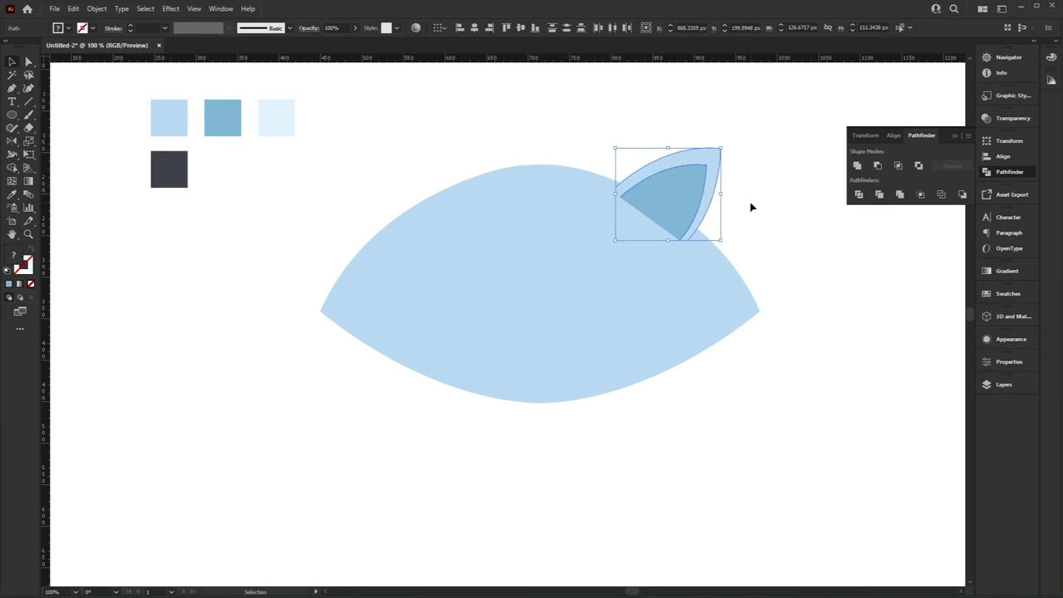
pyautogui.hotkey('ctrl', 'g')
pyautogui.press('a')
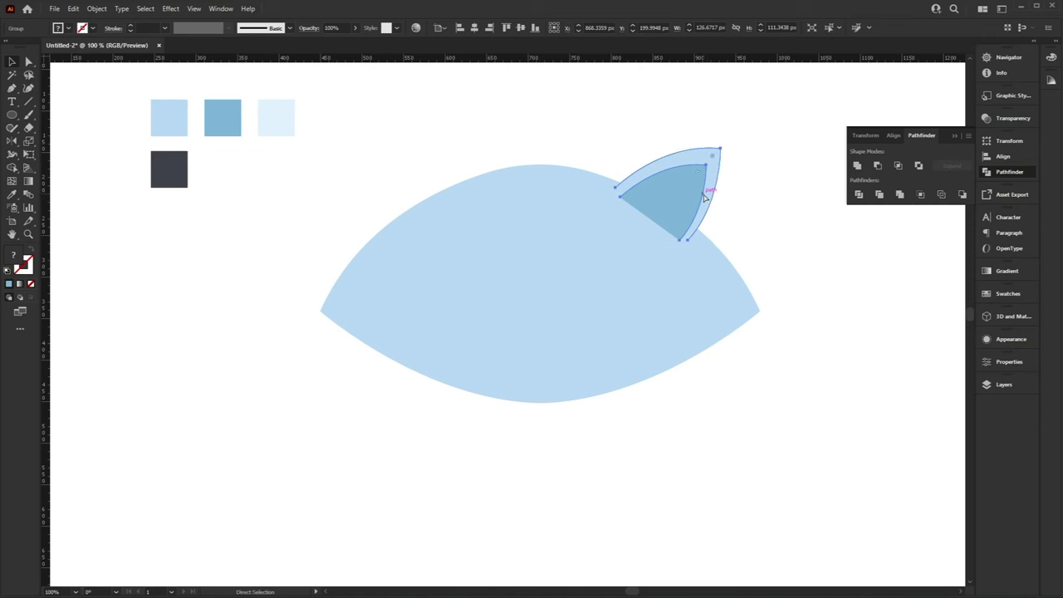
pyautogui.rightClick(700, 191)
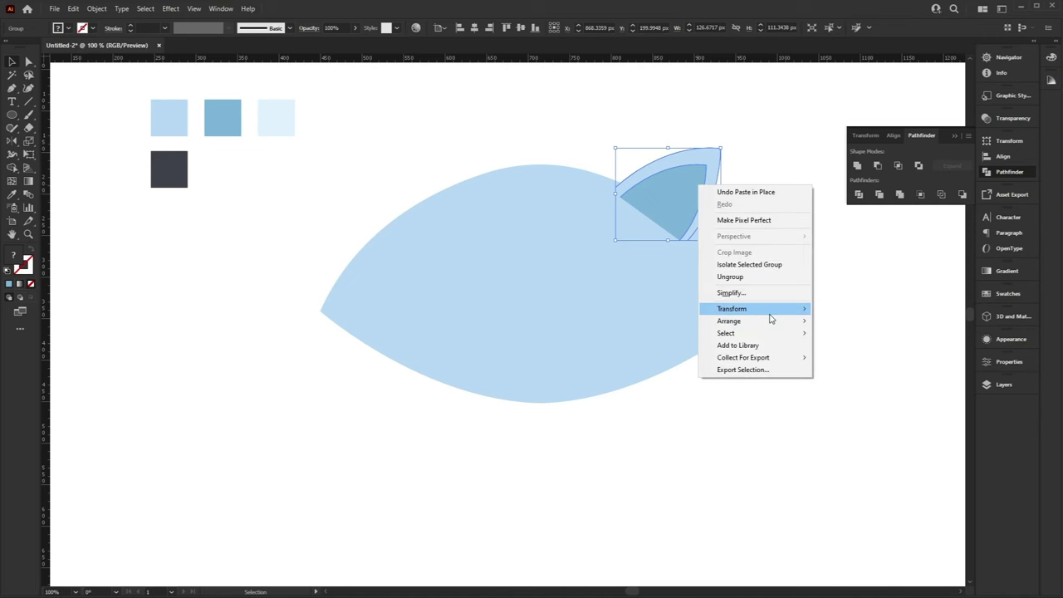
pyautogui.moveTo(739, 308)
pyautogui.click(878, 349)
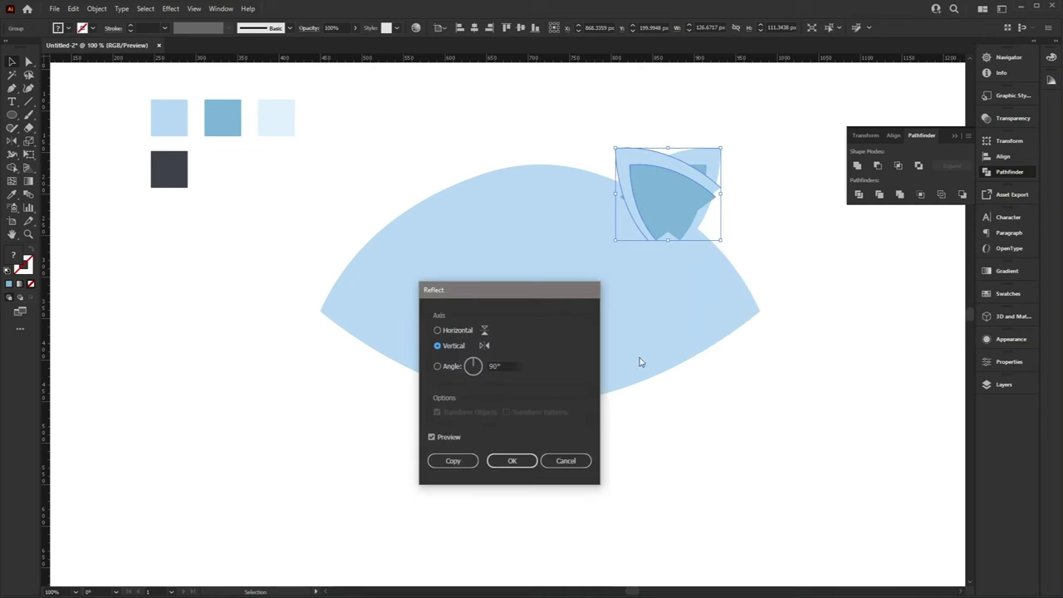
pyautogui.click(512, 460)
pyautogui.moveTo(674, 208); pyautogui.dragTo(370, 221)
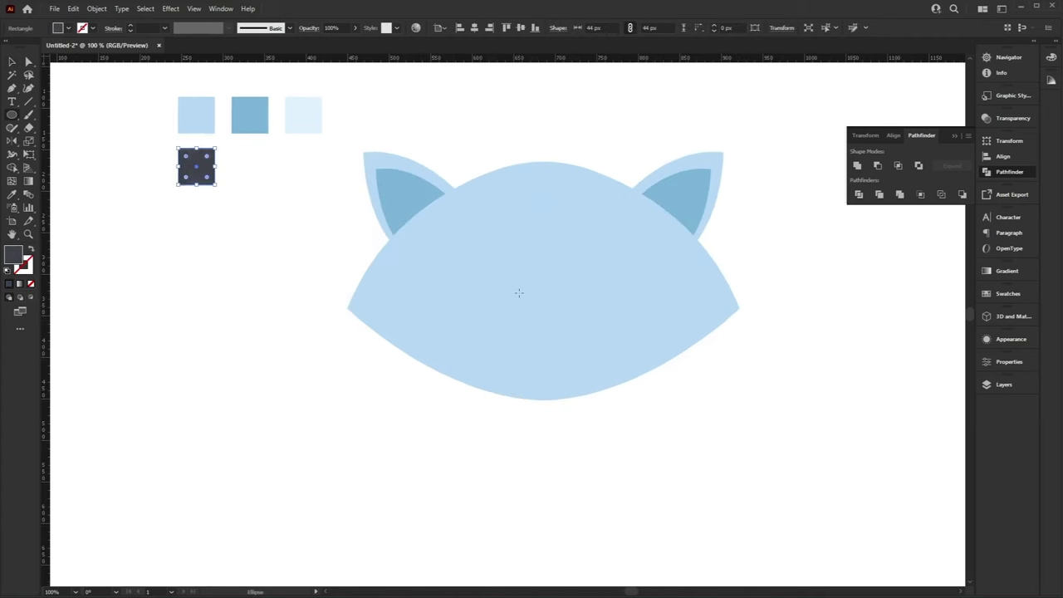
# Draw a dark ellipse nose about 69 by 43 px at the face's centre and reshape it into a dome with a flatter bottom
pyautogui.moveTo(518, 293); pyautogui.dragTo(576, 328)
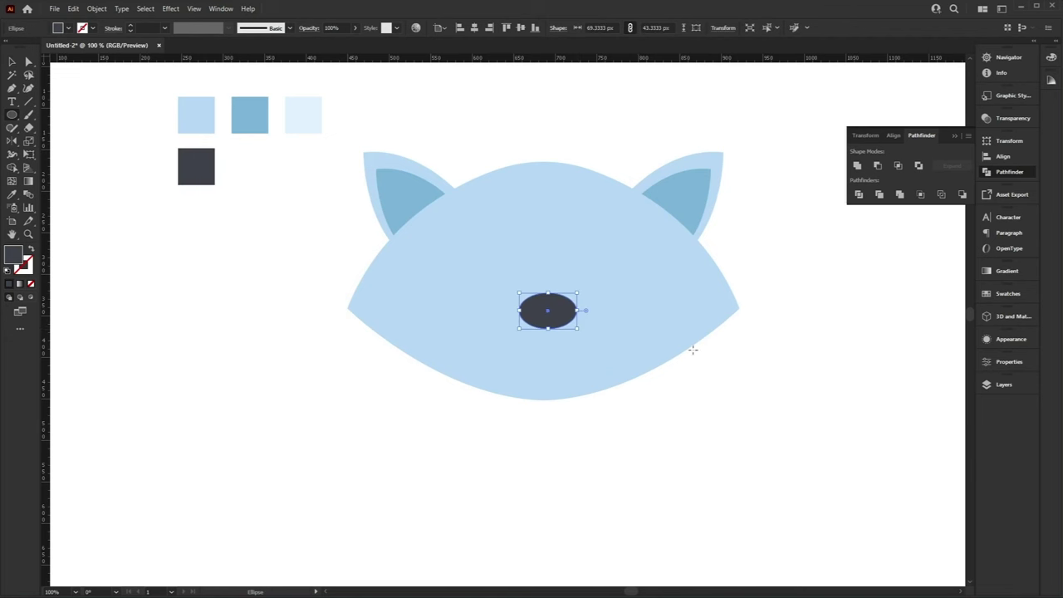
pyautogui.hotkey('ctrl', '=')
pyautogui.moveTo(700, 354); pyautogui.dragTo(731, 380)
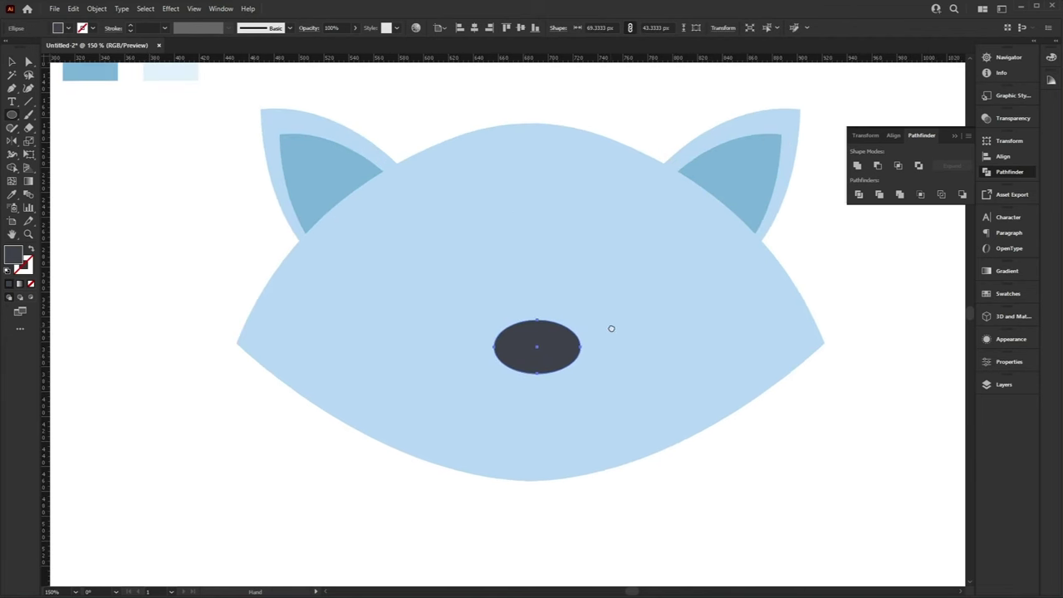
pyautogui.press('a')
pyautogui.moveTo(536, 328); pyautogui.dragTo(542, 314)
pyautogui.moveTo(539, 374); pyautogui.dragTo(540, 368)
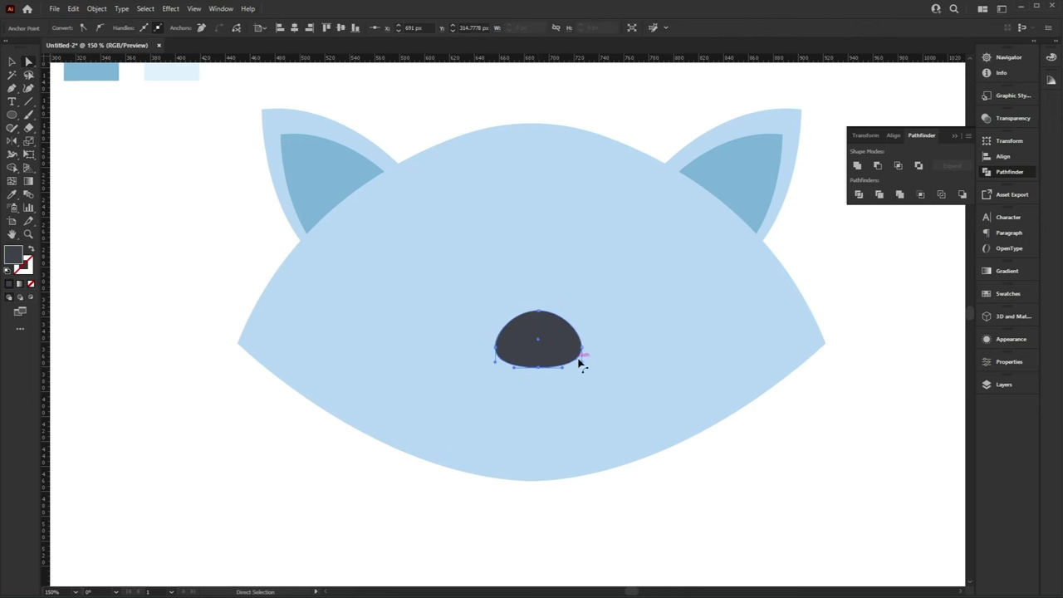
pyautogui.click(820, 462)
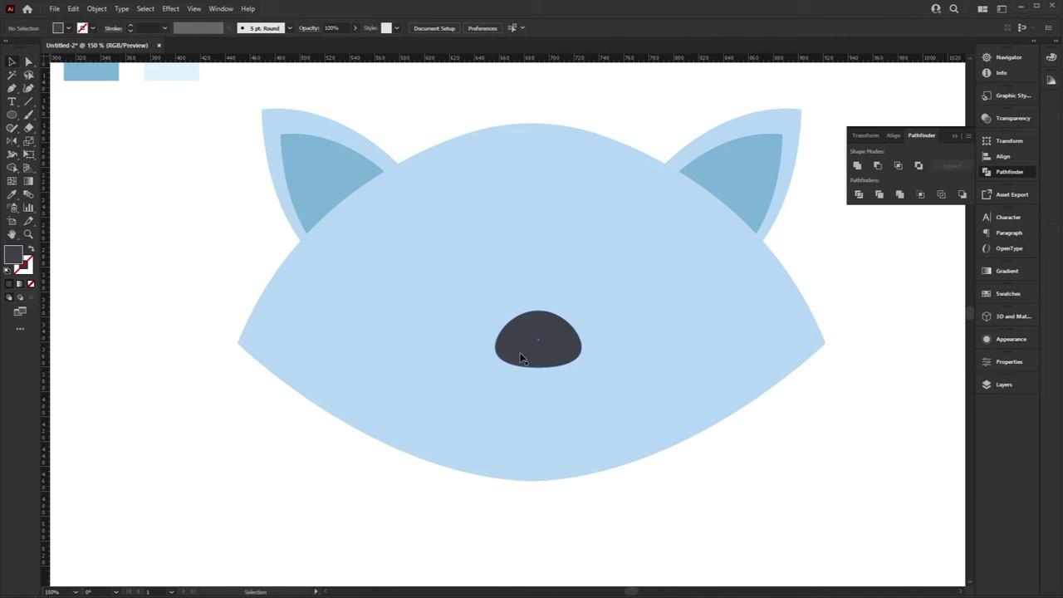
# Move the nose slightly lower on the face and centre it horizontally with the head and ears
pyautogui.moveTo(533, 342); pyautogui.dragTo(533, 356)
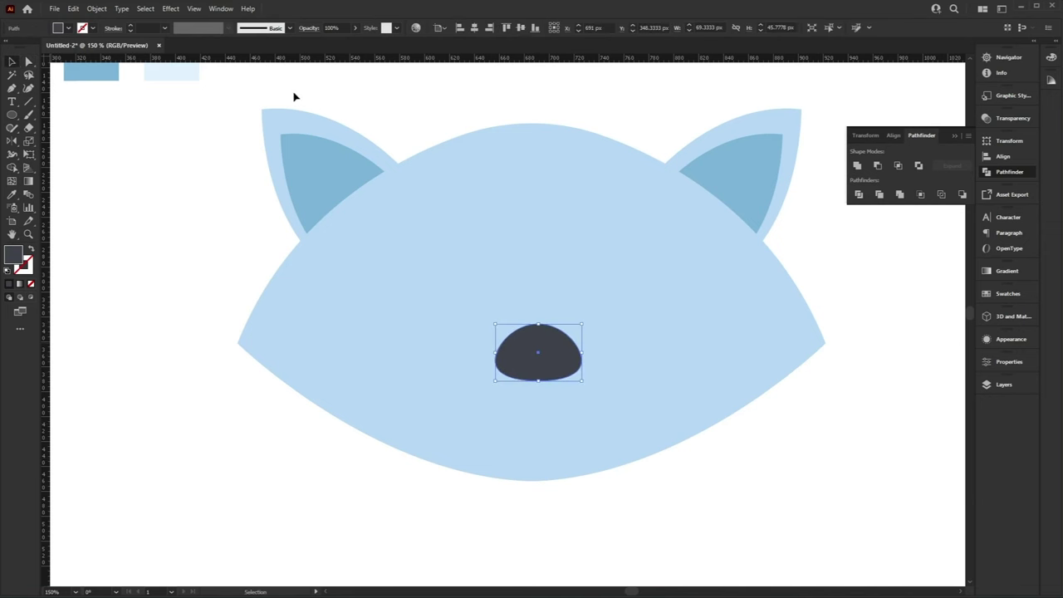
pyautogui.moveTo(294, 95); pyautogui.dragTo(745, 430)
pyautogui.click(475, 28)
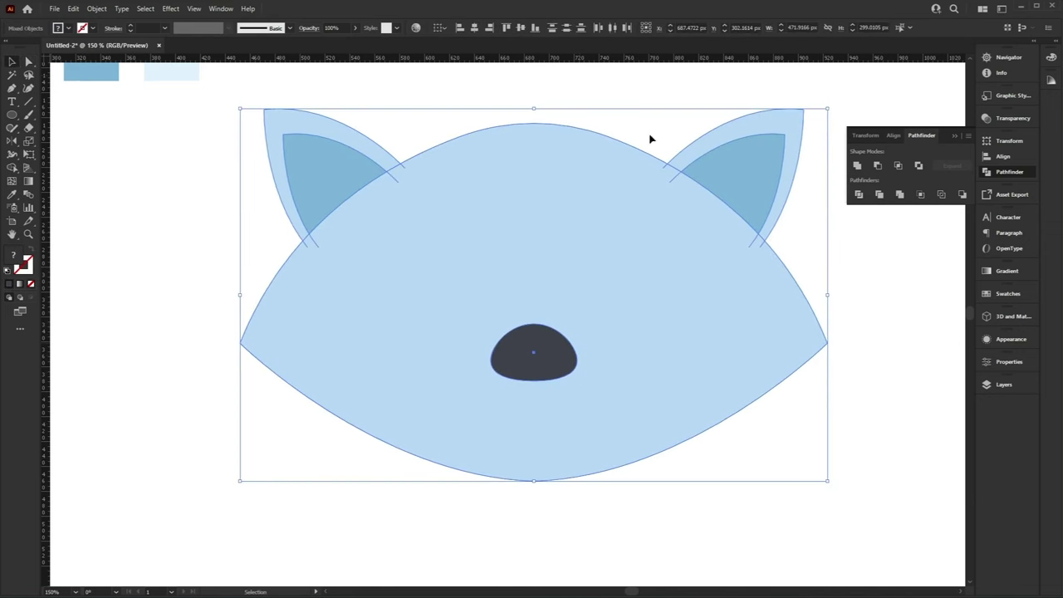
pyautogui.click(879, 307)
# Draw an unfilled ellipse about 119 px wide below the nose's top with a dark 5 pt outline
pyautogui.scroll(-1, 880, 349)
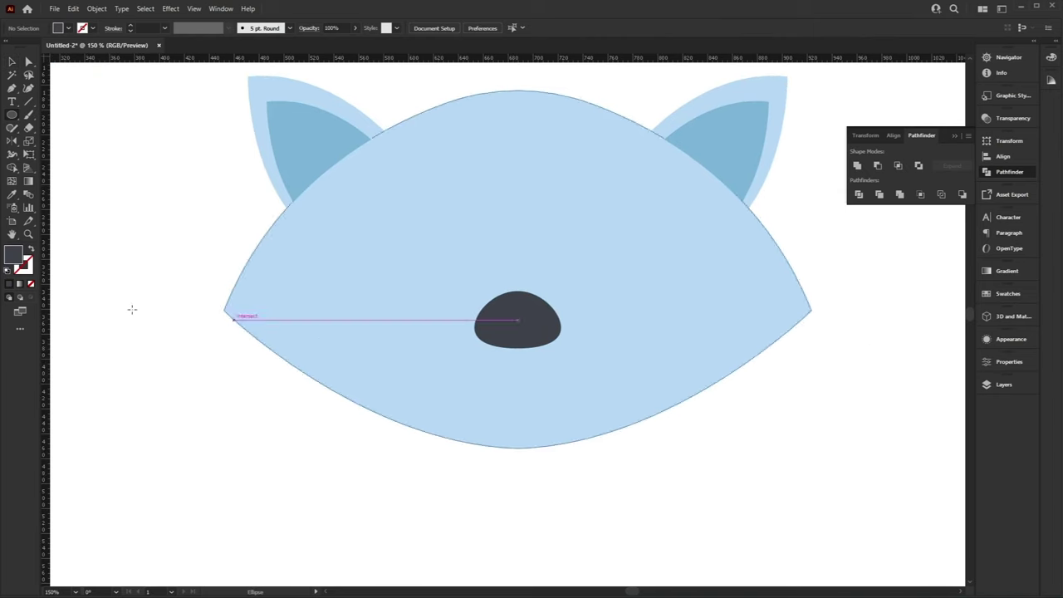
pyautogui.click(30, 249)
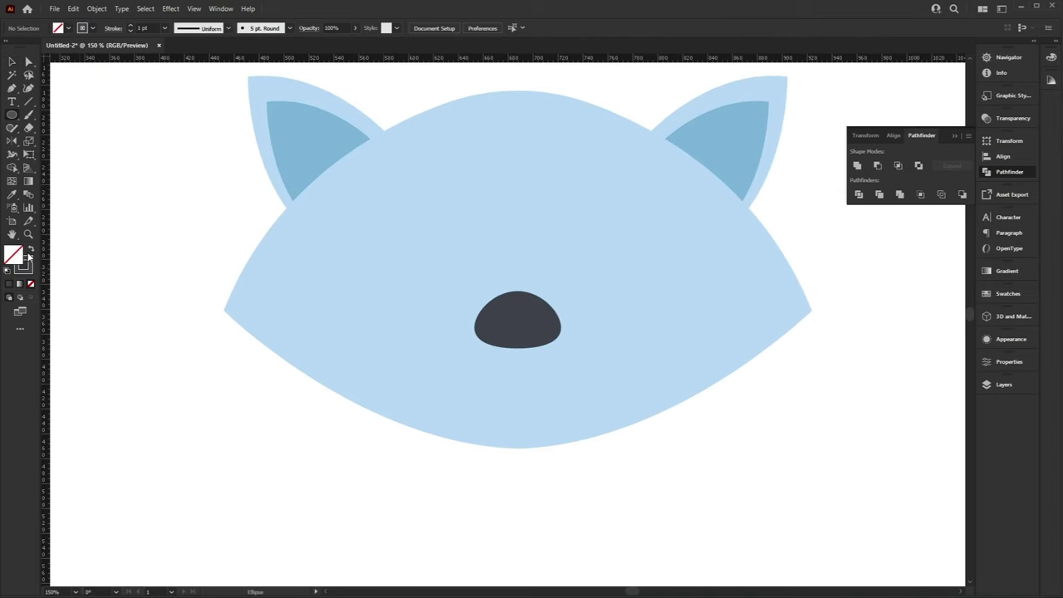
pyautogui.moveTo(448, 332); pyautogui.dragTo(561, 402)
pyautogui.press('v')
pyautogui.click(638, 484)
pyautogui.click(133, 28)
pyautogui.click(133, 28)
# Delete the outlined ellipse's top anchor point to leave an open smile curve
pyautogui.press('a')
pyautogui.click(518, 330)
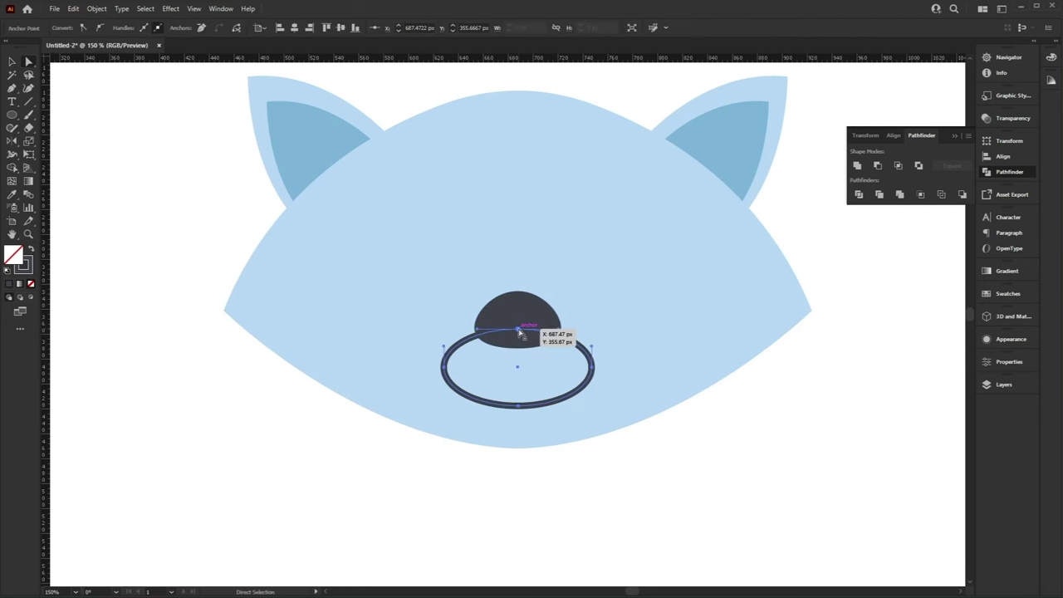
pyautogui.press('Delete')
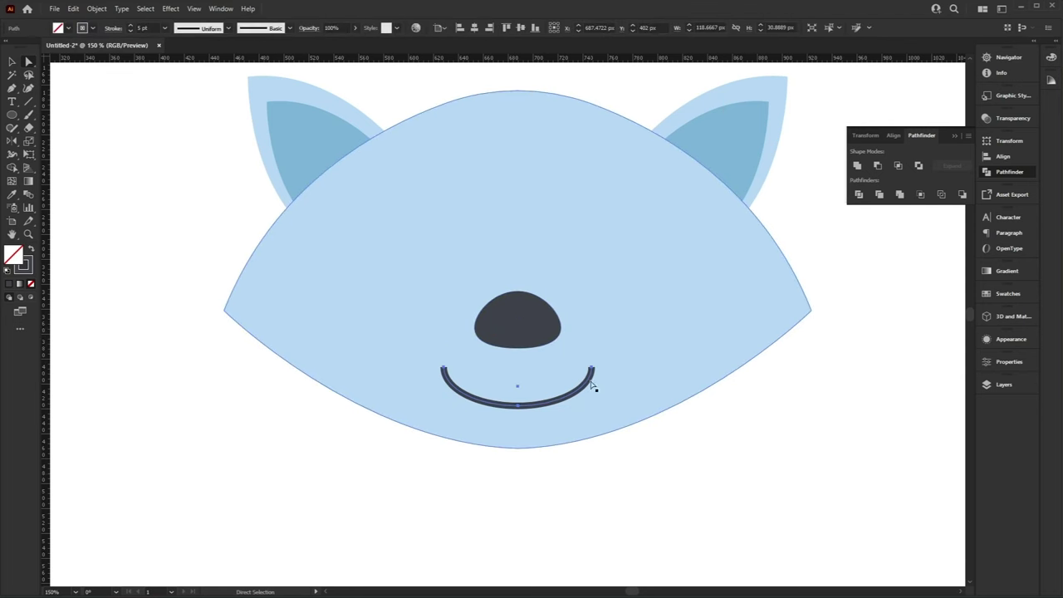
pyautogui.press('v')
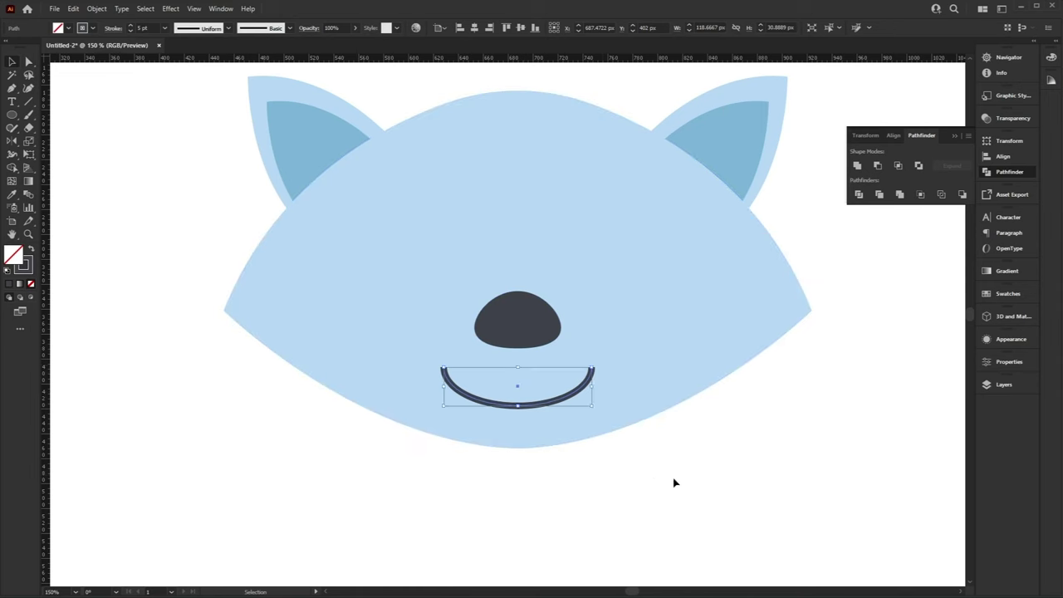
pyautogui.click(701, 481)
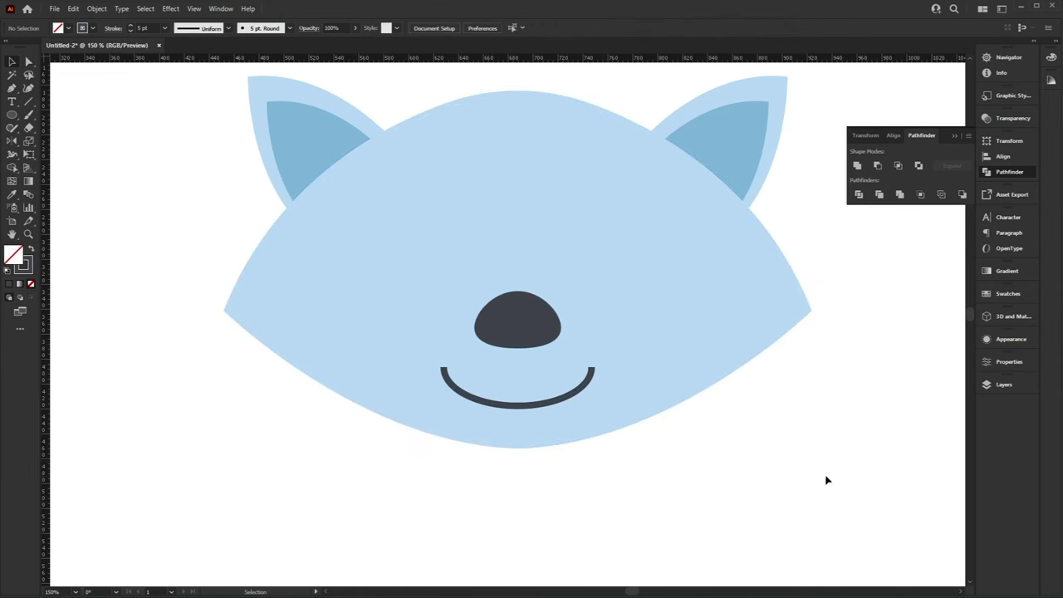
# Group the nose and smile and move them off the head to the empty area at its lower left
pyautogui.click(503, 332)
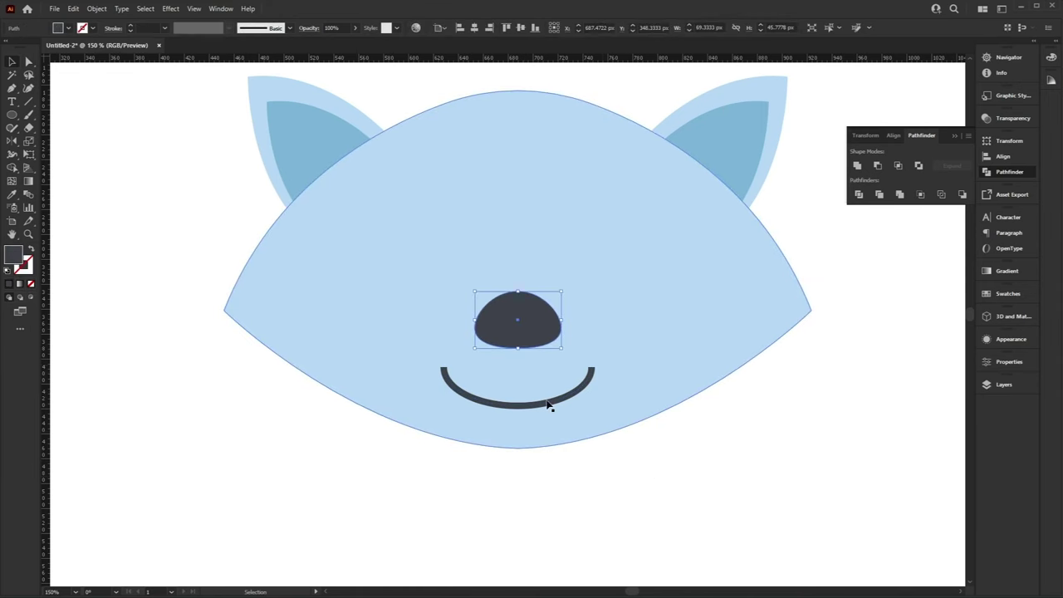
pyautogui.keyDown('shift'); pyautogui.click(548, 407); pyautogui.keyUp('shift')
pyautogui.hotkey('ctrl', 'g')
pyautogui.press('a')
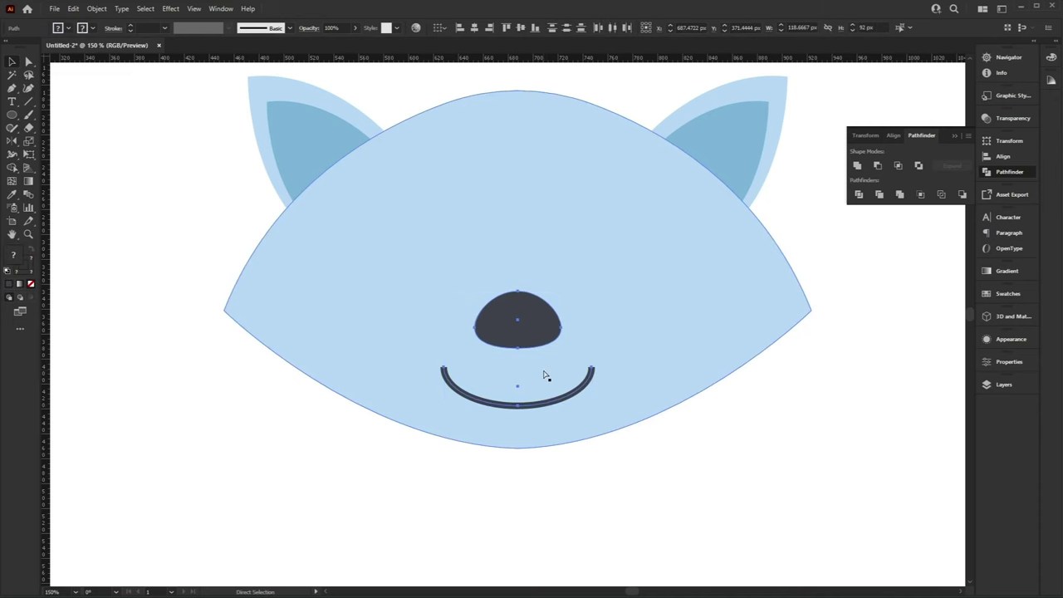
pyautogui.press('v')
pyautogui.moveTo(536, 327); pyautogui.dragTo(275, 505)
# Make a copy of the head scaled down to about 374 px wide and fill it with the medium blue palette colour
pyautogui.click(686, 316)
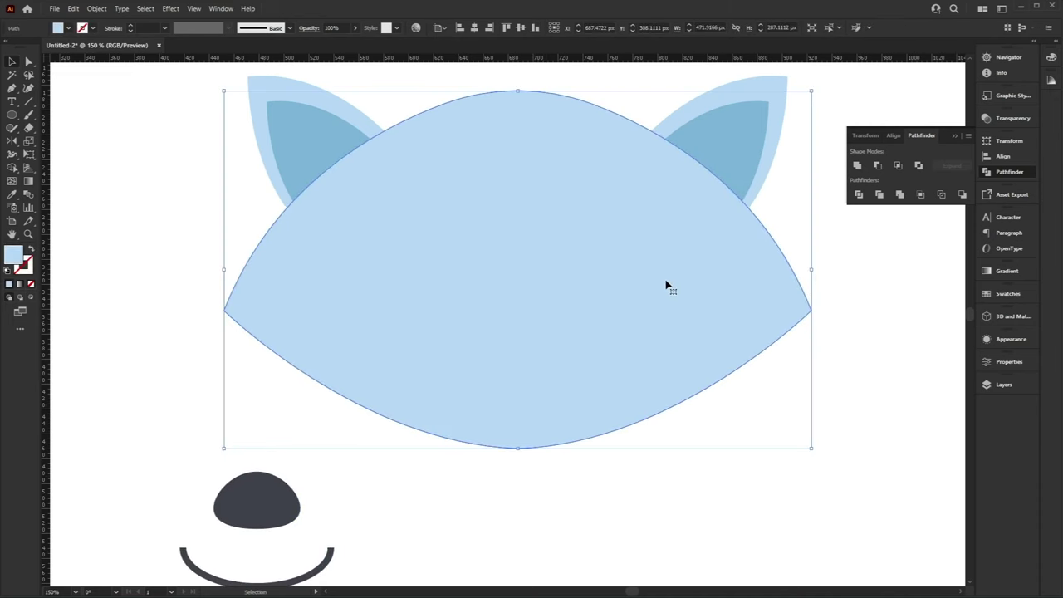
pyautogui.click(595, 288)
pyautogui.press('ctrl')
pyautogui.press('ctrl')
pyautogui.moveTo(515, 93); pyautogui.dragTo(526, 166)
pyautogui.hscroll(-5, 358, 256)
pyautogui.scroll(2, 358, 257)
pyautogui.press('i')
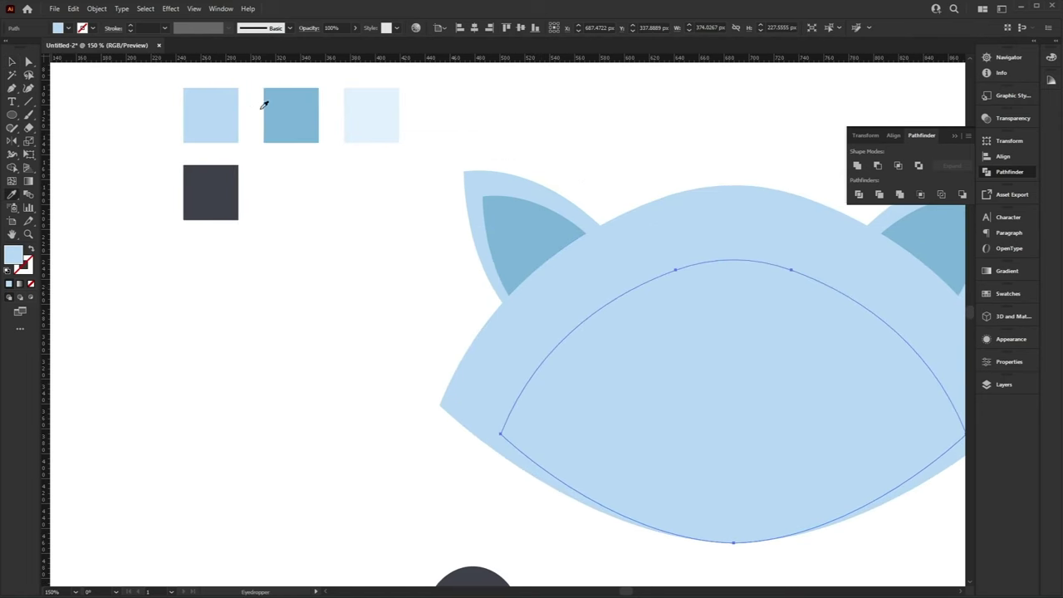
pyautogui.click(285, 108)
pyautogui.press('v')
pyautogui.hscroll(4, 510, 290)
pyautogui.scroll(-1, 510, 290)
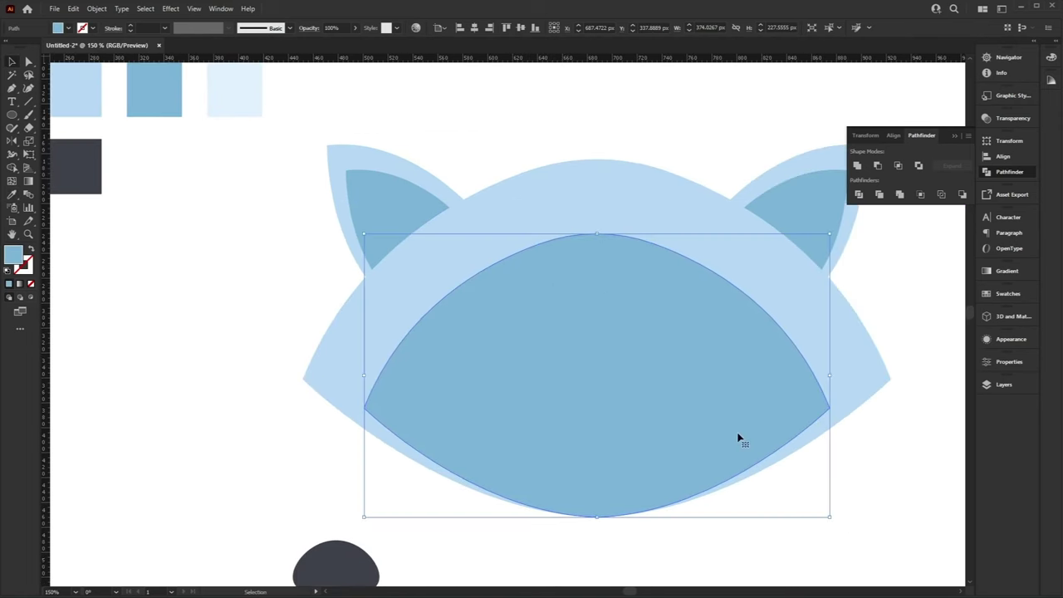
# Create a smaller inner copy of the medium blue shape about 290 px wide, and shift both shapes up slightly inside the head
pyautogui.press('a')
pyautogui.press('v')
pyautogui.moveTo(598, 234); pyautogui.dragTo(606, 298)
pyautogui.moveTo(622, 369); pyautogui.dragTo(622, 358)
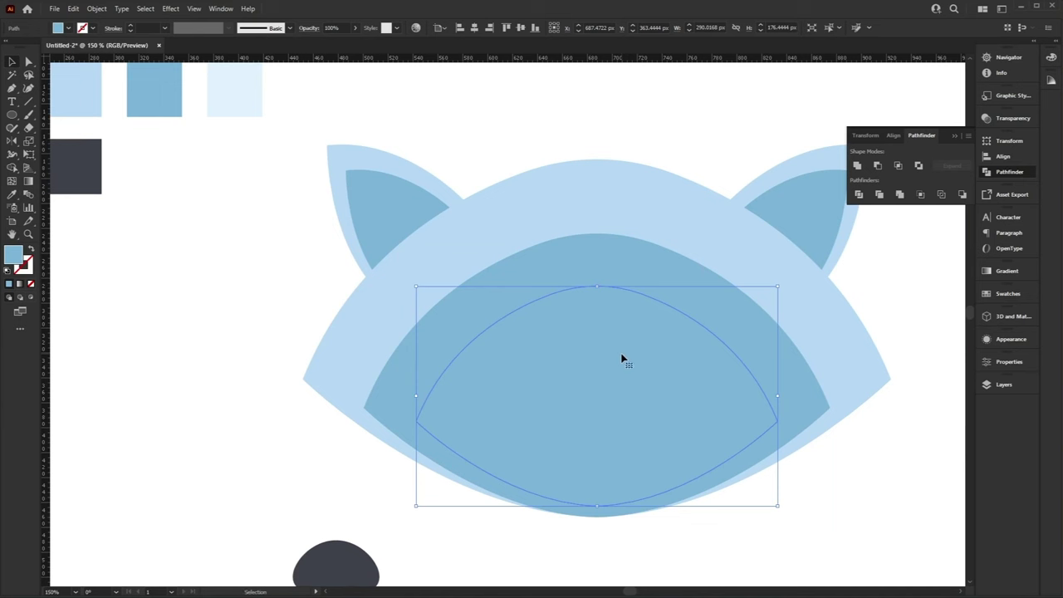
pyautogui.keyDown('shift'); pyautogui.click(640, 271); pyautogui.keyUp('shift')
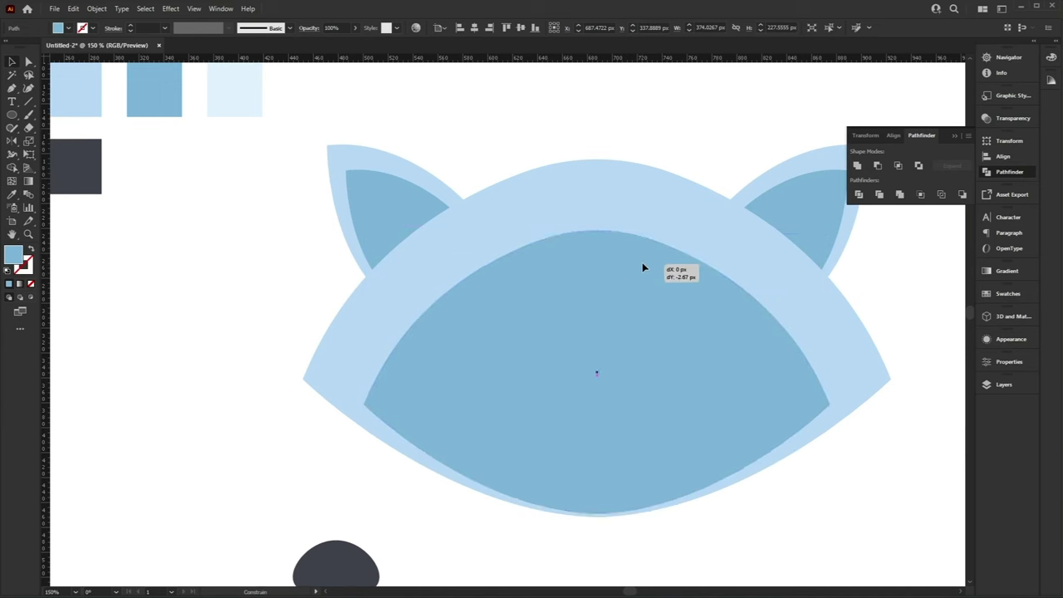
# Fill the innermost face shape with the lightest blue palette colour
pyautogui.click(649, 357)
pyautogui.press('i')
pyautogui.click(239, 98)
pyautogui.press('v')
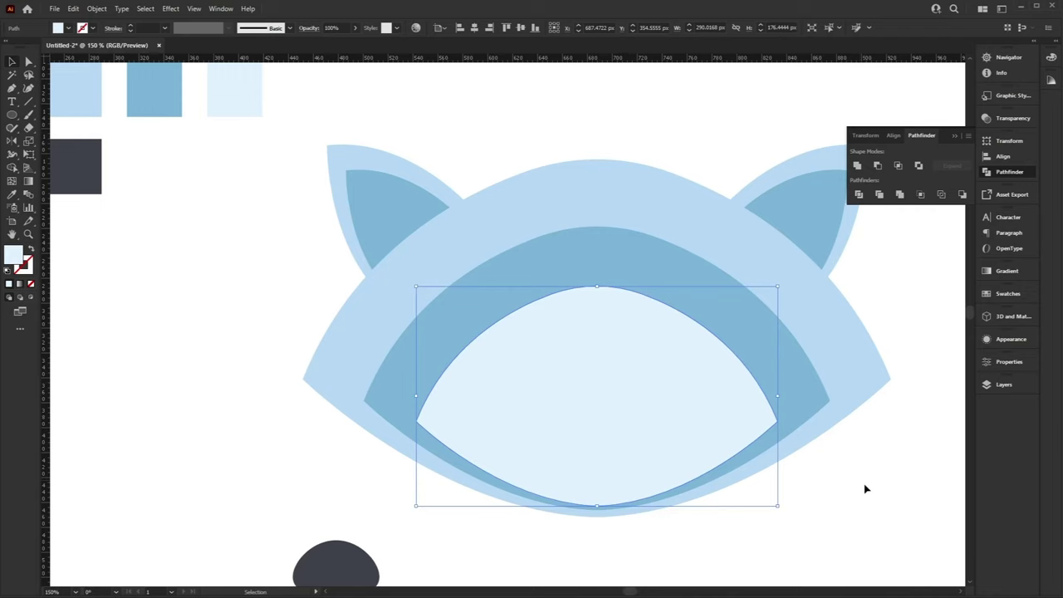
pyautogui.click(864, 490)
# Move the nose and smile group up to the chin and bring it to the front of all shapes
pyautogui.moveTo(802, 503); pyautogui.dragTo(782, 431)
pyautogui.click(310, 509)
pyautogui.moveTo(325, 507); pyautogui.dragTo(500, 468)
pyautogui.rightClick(500, 467)
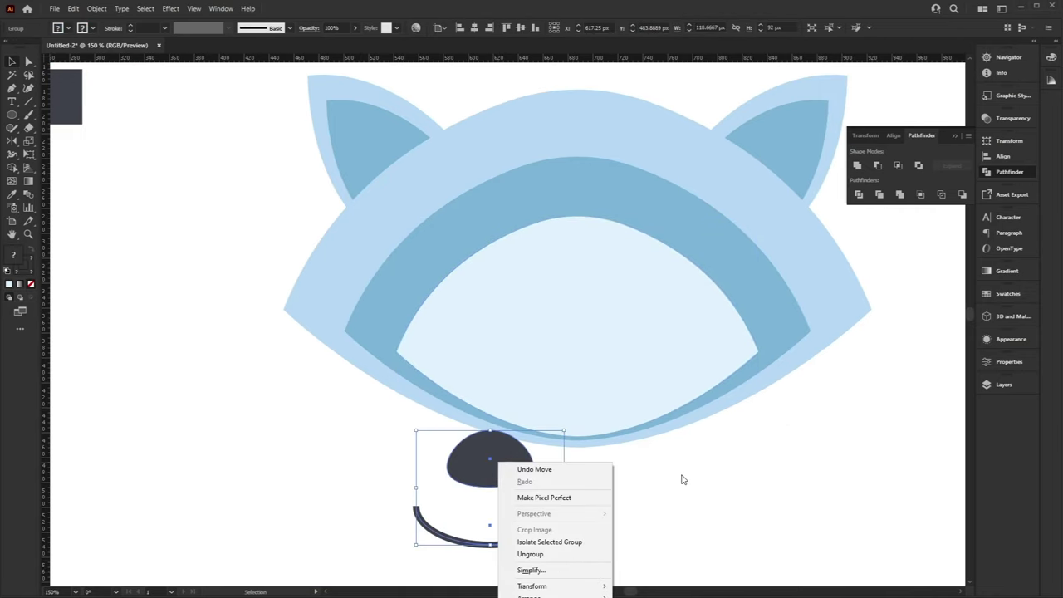
pyautogui.click(682, 479)
pyautogui.scroll(-2, 598, 439)
pyautogui.rightClick(478, 410)
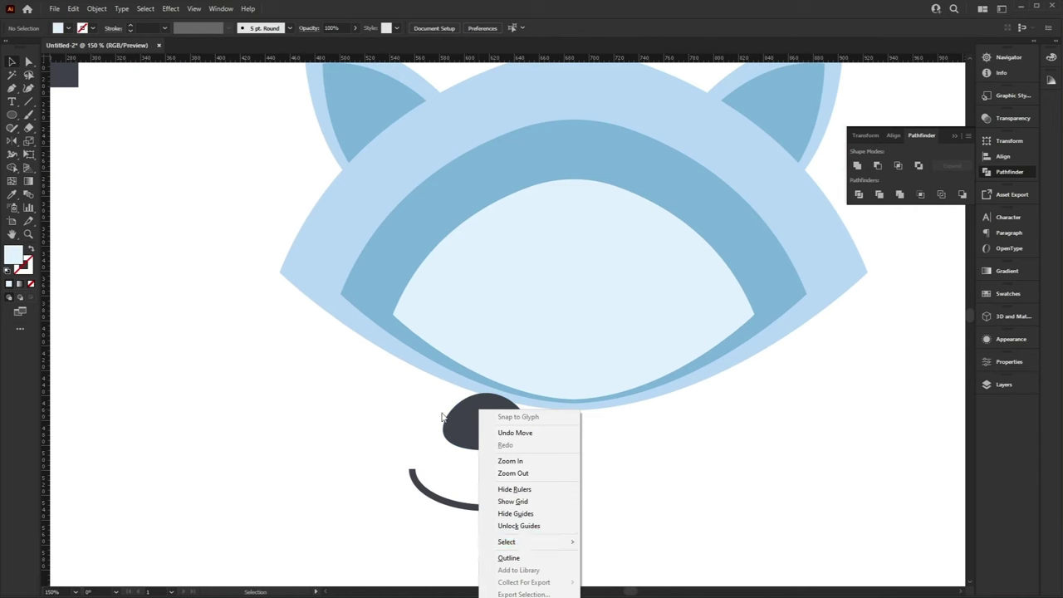
pyautogui.click(460, 423)
pyautogui.rightClick(495, 397)
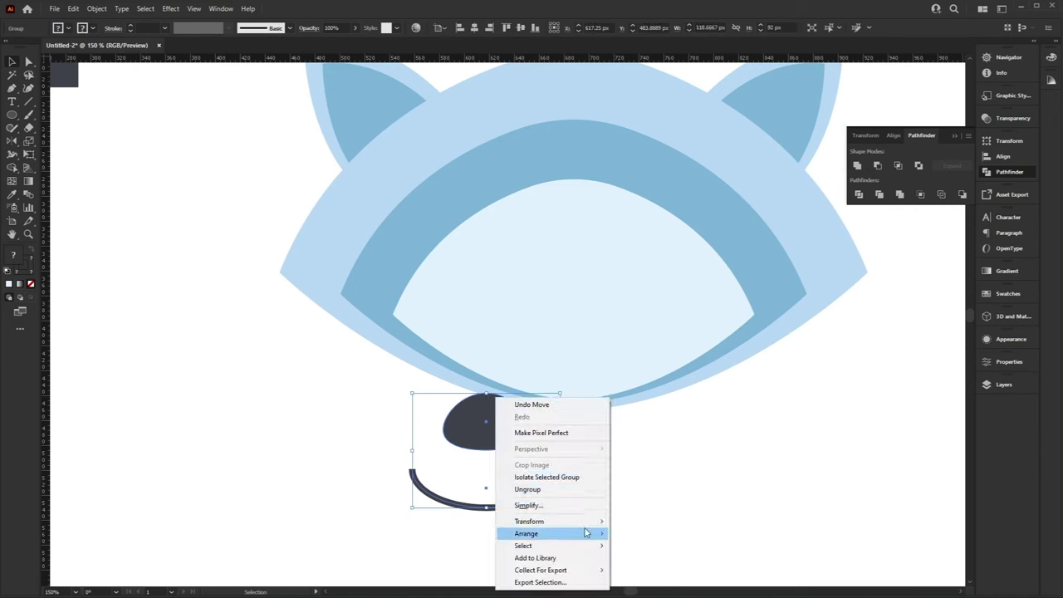
pyautogui.moveTo(586, 532)
pyautogui.click(655, 533)
# Place the nose and smile group on the lightest blue face shape, centred on the head, and fine-tune its height
pyautogui.moveTo(495, 434); pyautogui.dragTo(584, 313)
pyautogui.click(816, 379)
pyautogui.scroll(3, 817, 379)
pyautogui.click(610, 432)
pyautogui.moveTo(586, 415); pyautogui.dragTo(584, 405)
pyautogui.click(822, 522)
pyautogui.moveTo(822, 522); pyautogui.dragTo(444, 80)
pyautogui.click(478, 124)
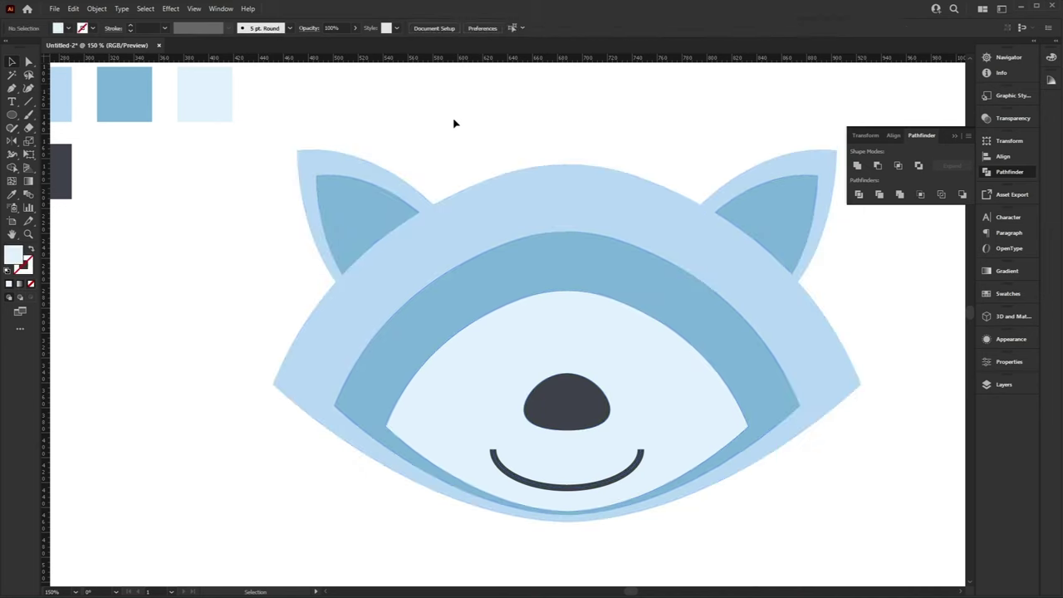
# Draw a dark eye circle about 27 px wide on the right of the mask and a smaller circle about 10 px beside it
pyautogui.click(67, 195)
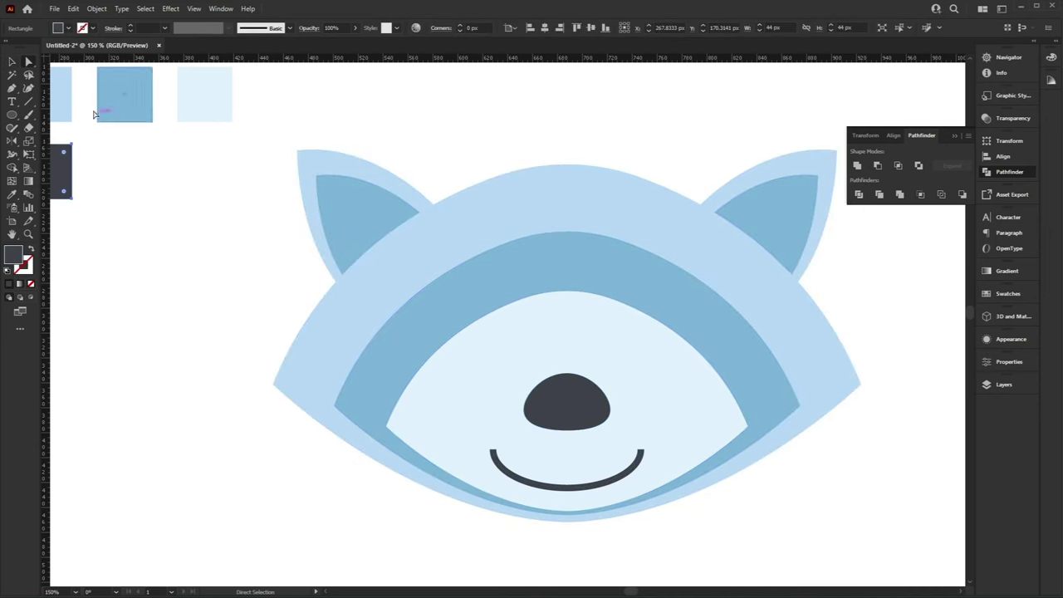
pyautogui.press('l')
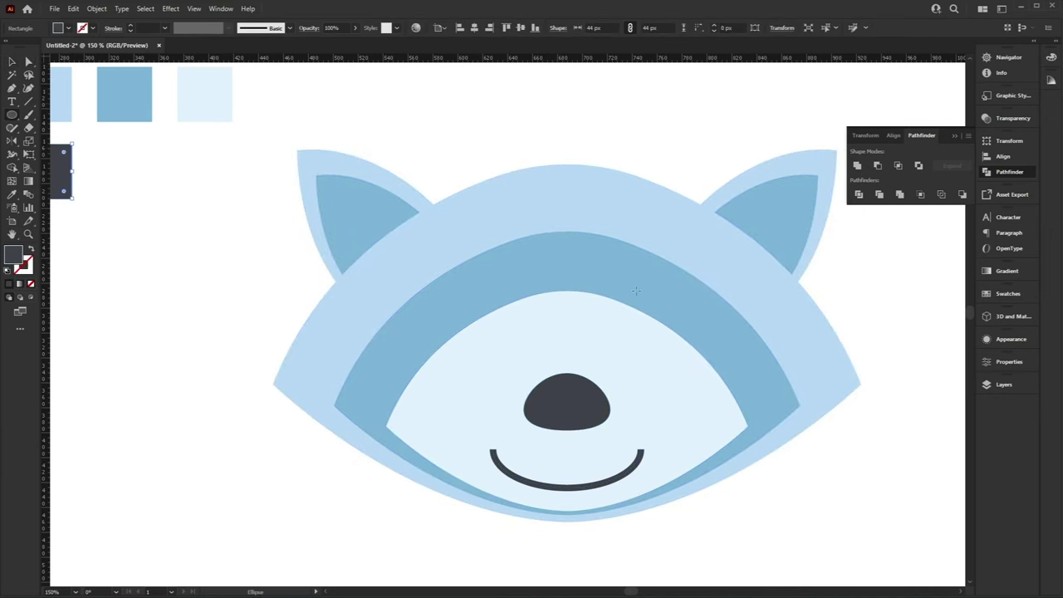
pyautogui.moveTo(644, 274)
pyautogui.mouseDown()
pyautogui.moveTo(675, 298)
pyautogui.moveTo(631, 273)
pyautogui.moveTo(637, 281)
pyautogui.mouseUp()
# Fill the small circle with white and place it on the upper left of the dark eye as a highlight
pyautogui.press('i')
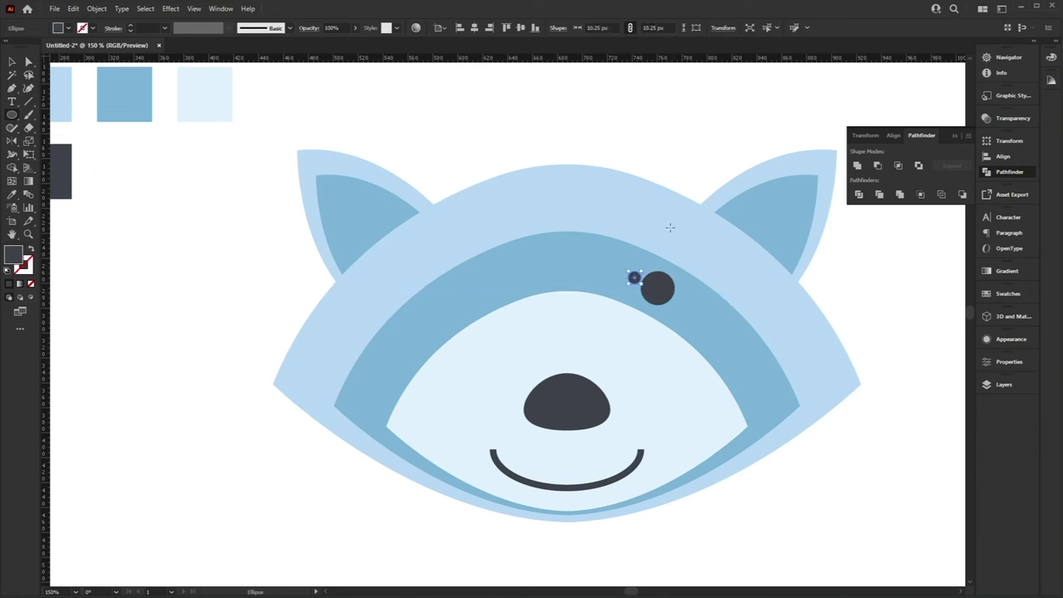
pyautogui.click(674, 161)
pyautogui.press('v')
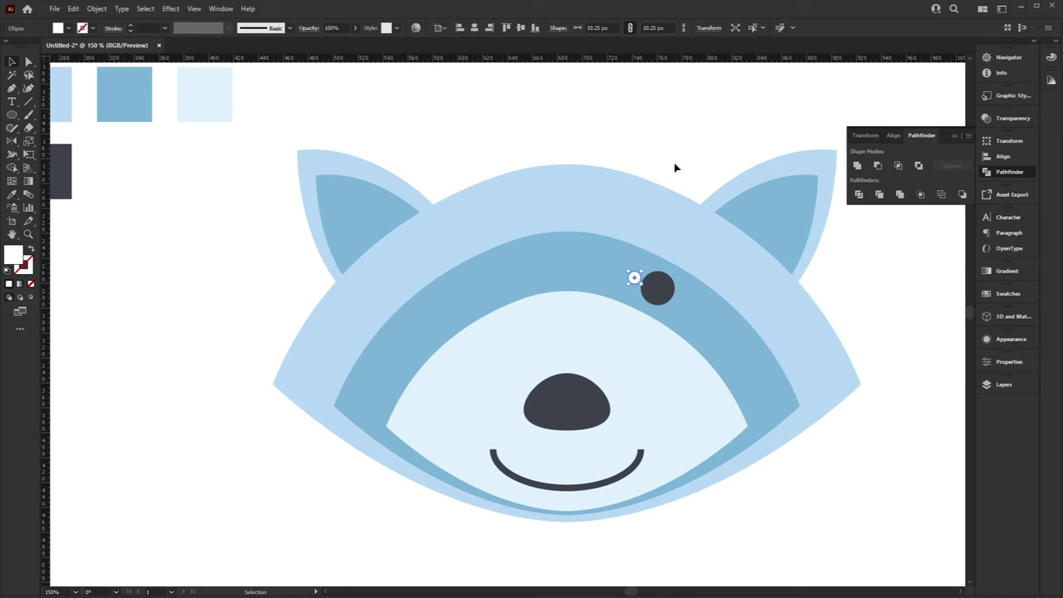
pyautogui.press('i')
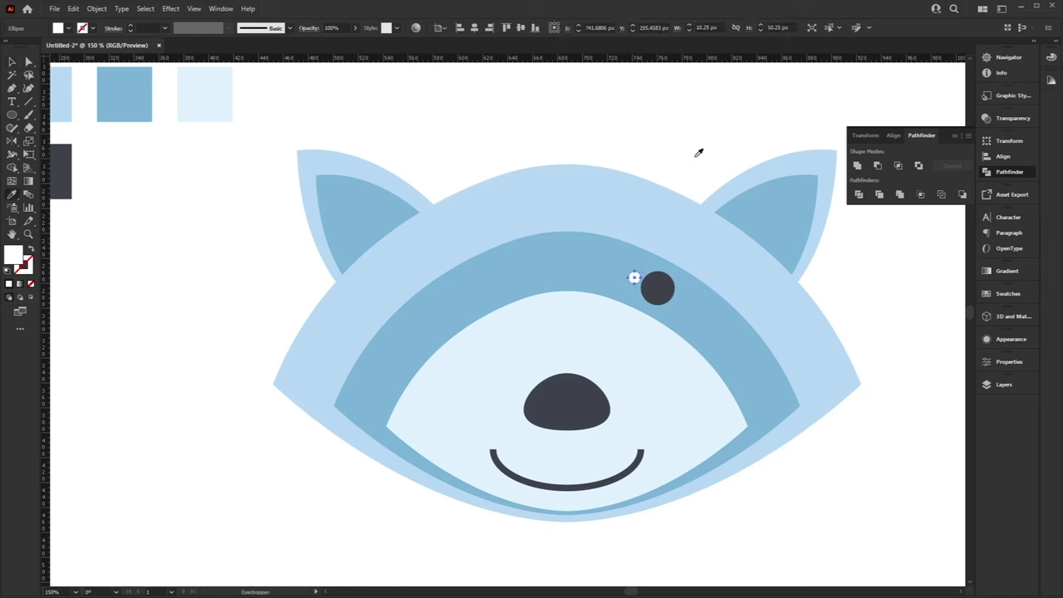
pyautogui.press('v')
pyautogui.moveTo(635, 279); pyautogui.dragTo(652, 286)
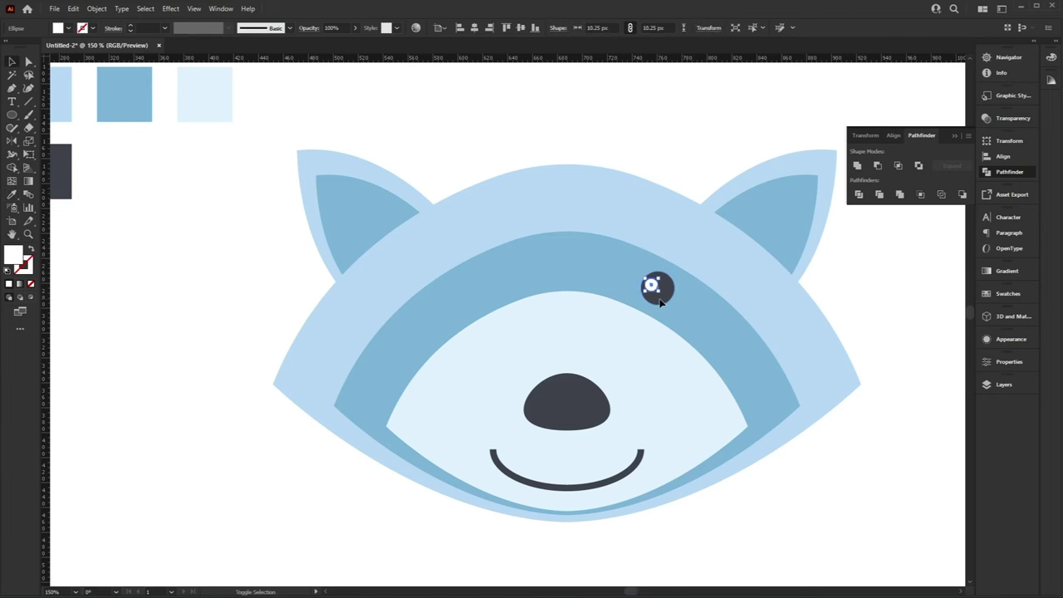
# Group the eye with its highlight, move it farther right and down on the mask, and place a copy on the left side
pyautogui.keyDown('shift'); pyautogui.click(660, 302); pyautogui.keyUp('shift')
pyautogui.hotkey('ctrl', 'g')
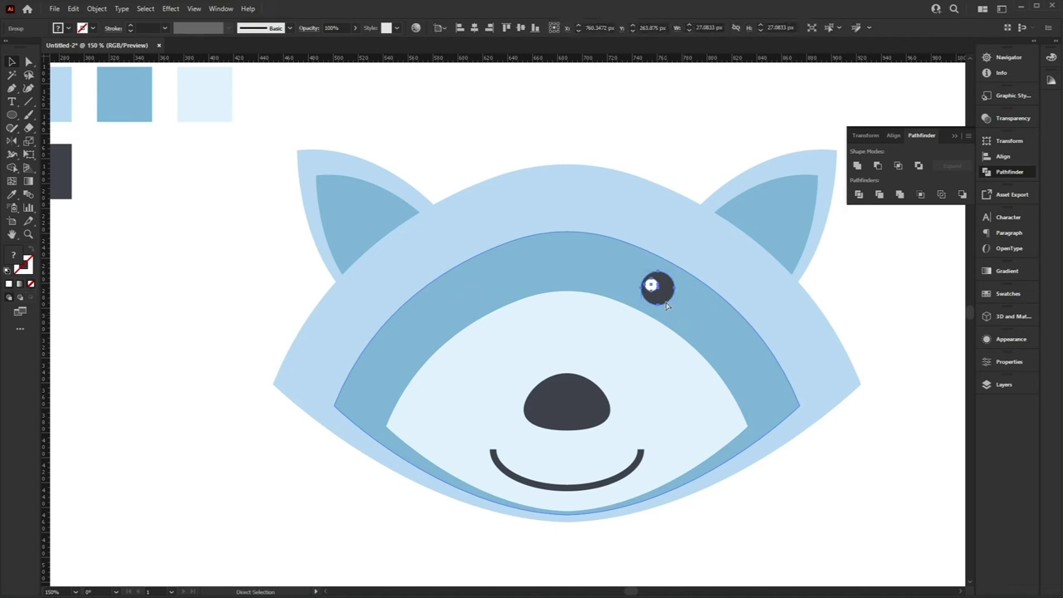
pyautogui.moveTo(663, 297); pyautogui.dragTo(694, 324)
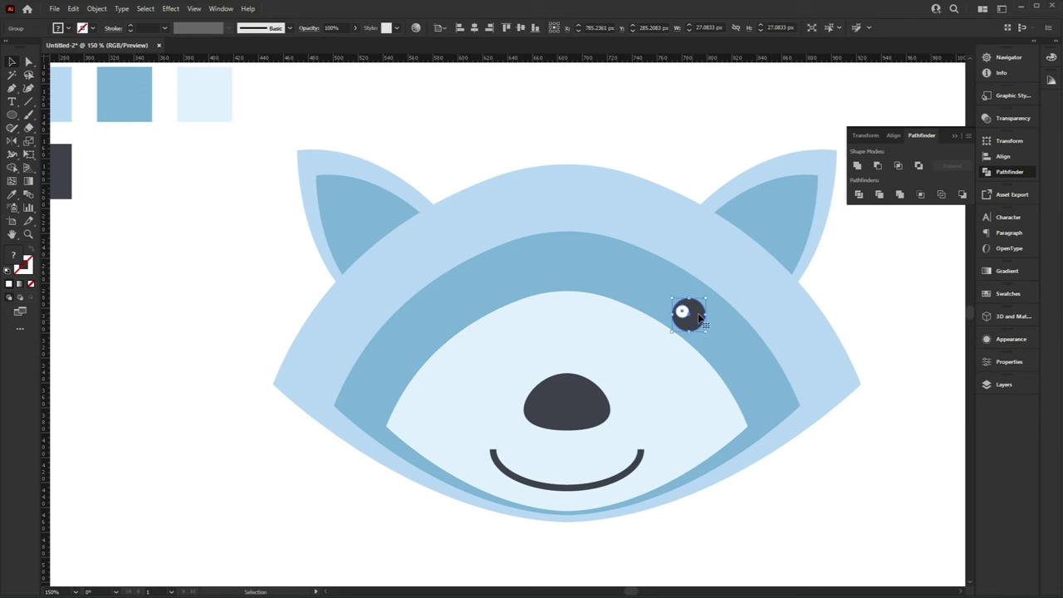
pyautogui.moveTo(695, 317); pyautogui.dragTo(454, 308)
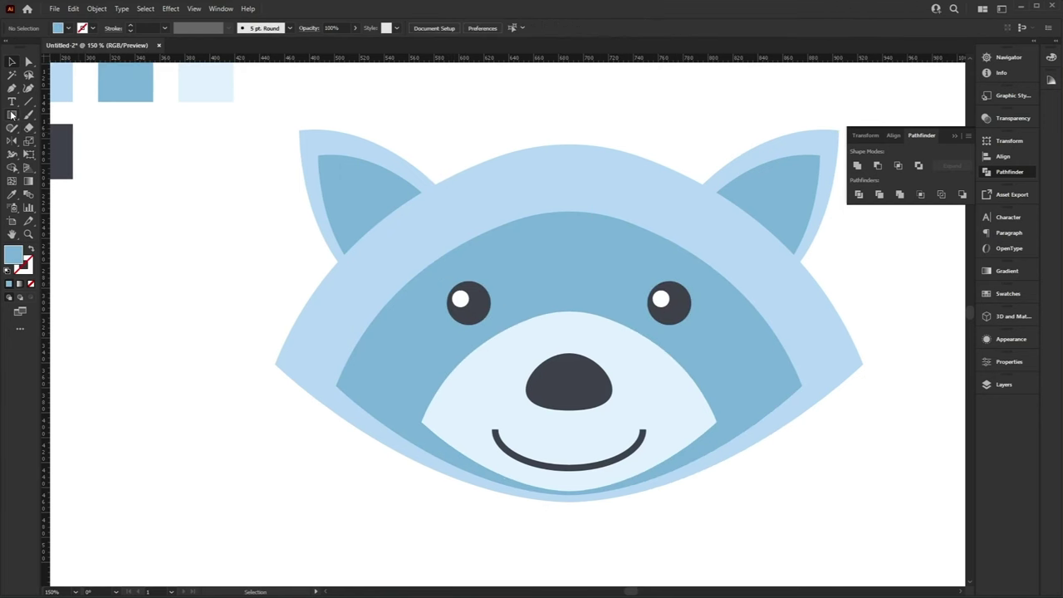
# Draw a tall medium blue rectangle from the forehead past the chin and centre it horizontally with the whole face
pyautogui.moveTo(544, 198)
pyautogui.mouseDown()
pyautogui.moveTo(598, 494)
pyautogui.moveTo(597, 548)
pyautogui.mouseUp()
pyautogui.press('v')
pyautogui.moveTo(771, 529); pyautogui.dragTo(326, 96)
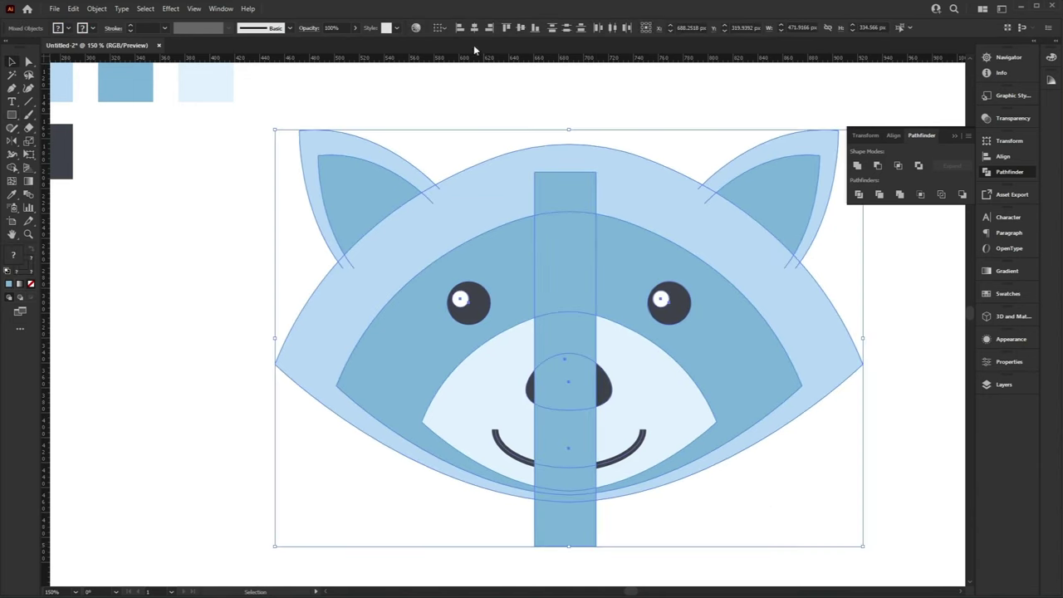
pyautogui.click(481, 29)
pyautogui.click(581, 196)
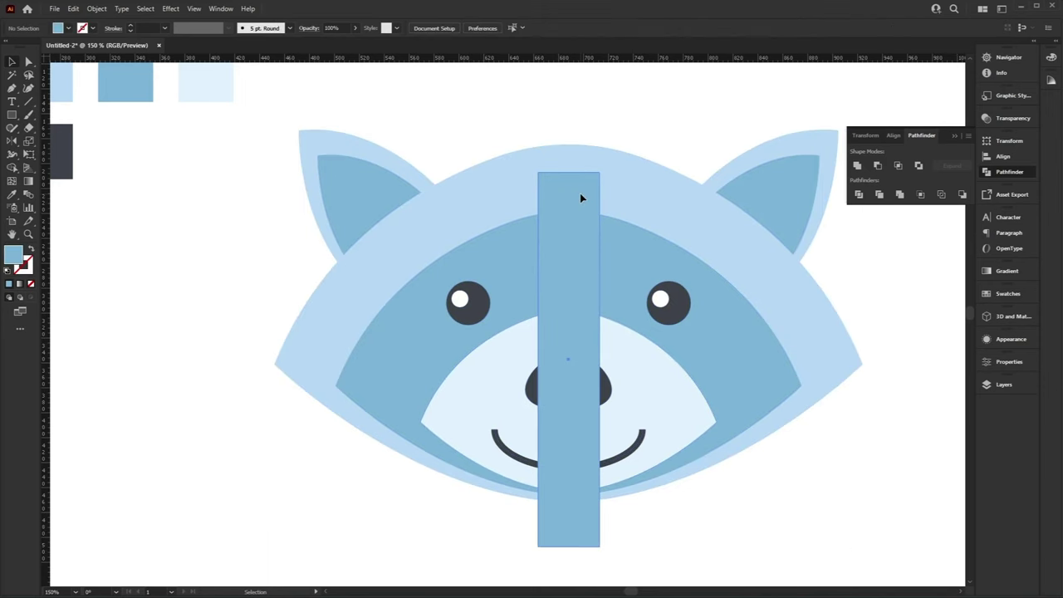
# Recolour the tall central rectangle bright magenta so it stands out against the mask
pyautogui.doubleClick(8, 263)
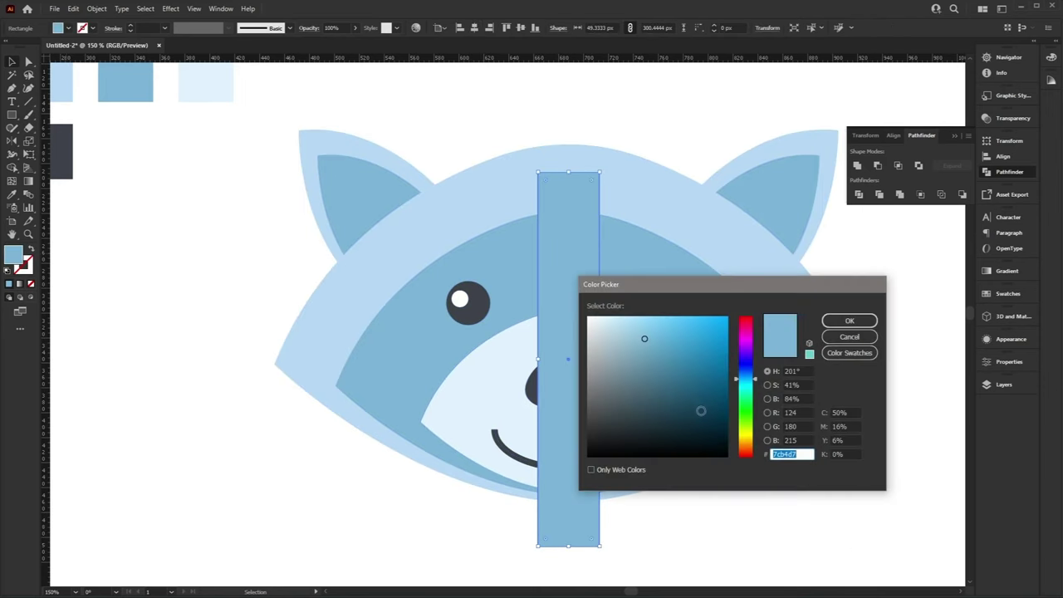
pyautogui.click(743, 341)
pyautogui.click(724, 339)
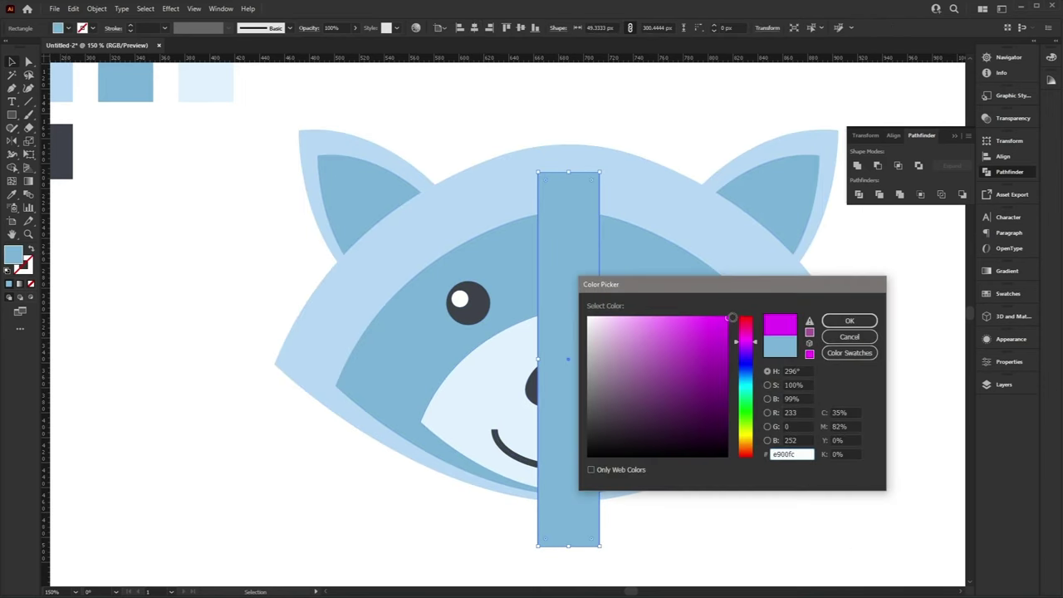
pyautogui.click(847, 321)
pyautogui.click(854, 499)
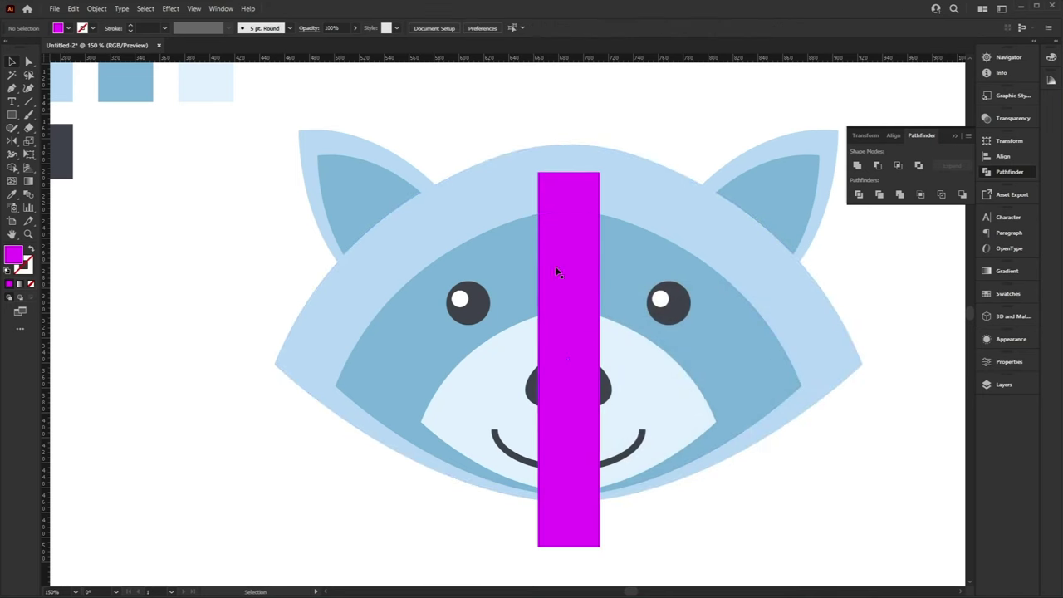
# Subtract the magenta rectangle from the medium blue mask, splitting it into two halves
pyautogui.click(638, 261)
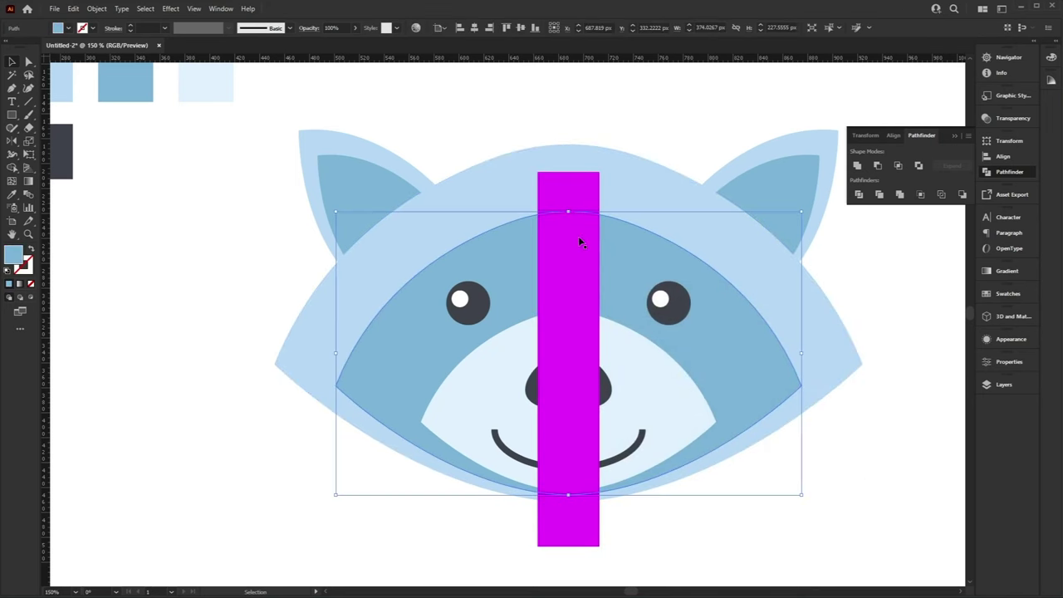
pyautogui.keyDown('shift'); pyautogui.click(572, 183); pyautogui.keyUp('shift')
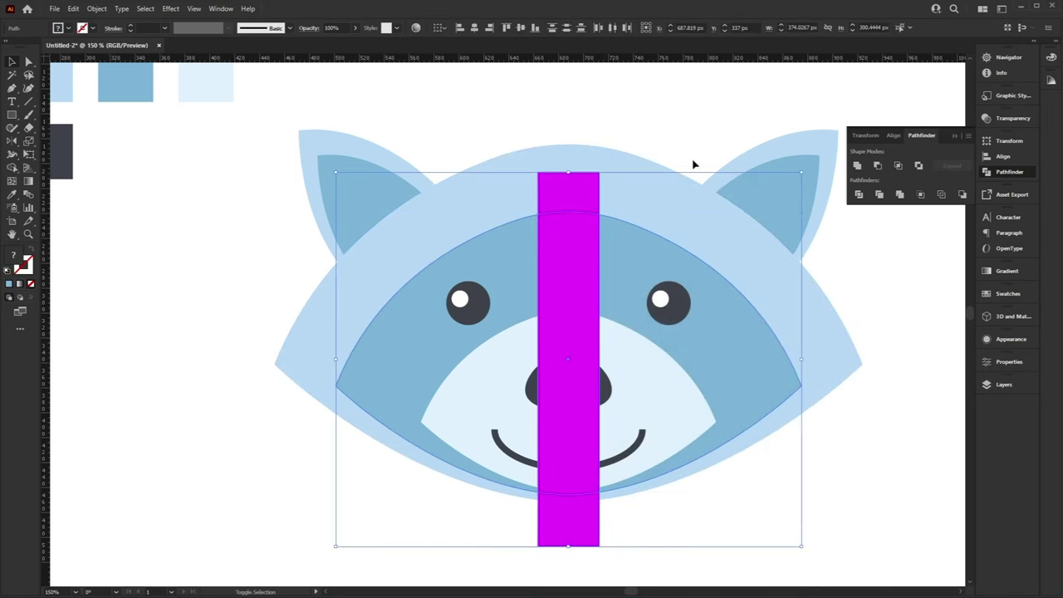
pyautogui.click(881, 167)
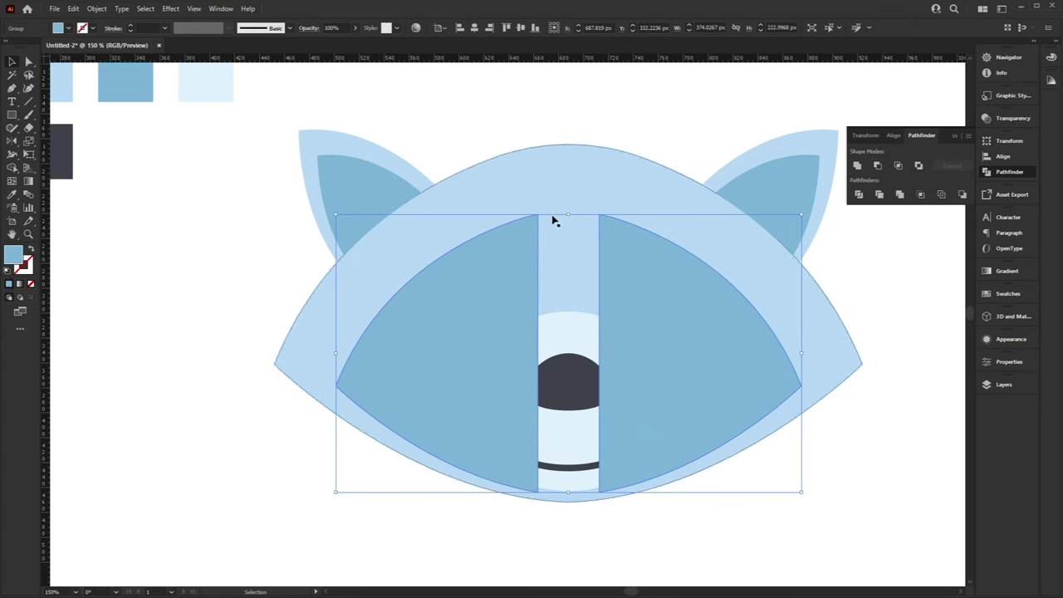
pyautogui.click(734, 529)
# Try to send the split mask to the back of the stacking order
pyautogui.scroll(-1, 739, 391)
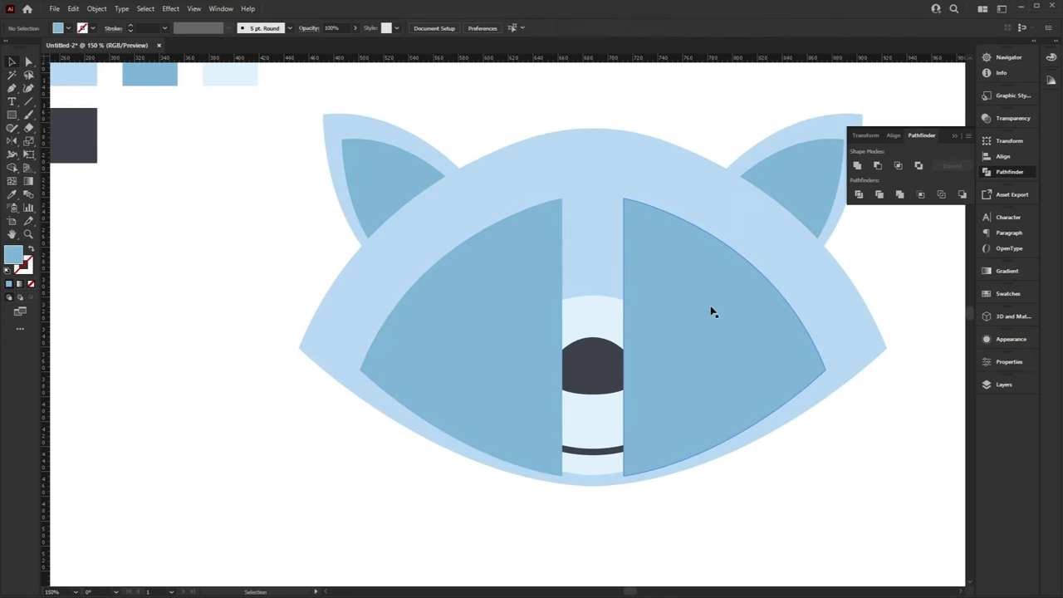
pyautogui.click(681, 278)
pyautogui.rightClick(647, 220)
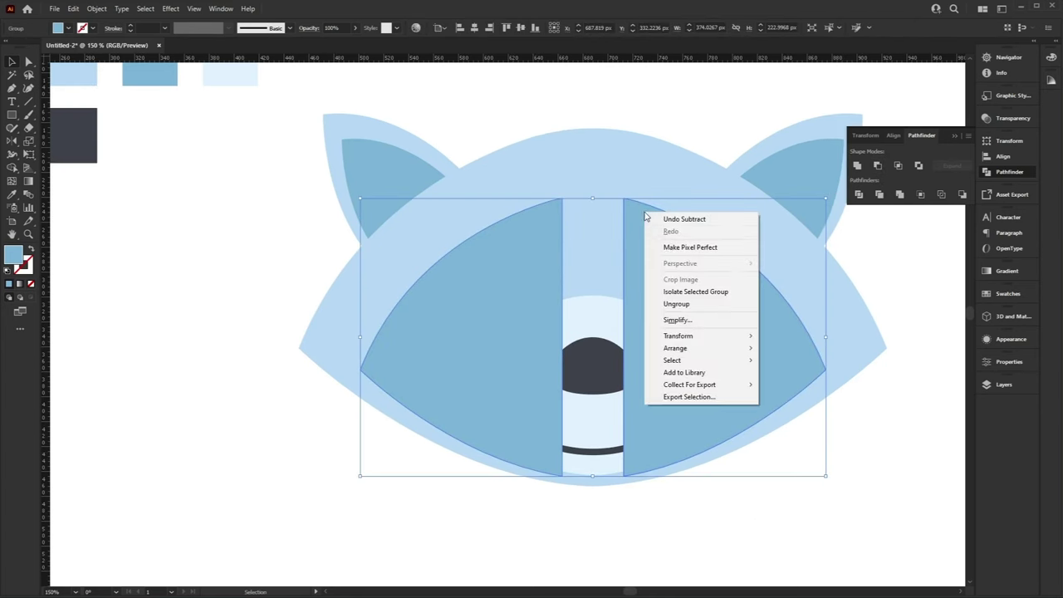
pyautogui.moveTo(722, 355)
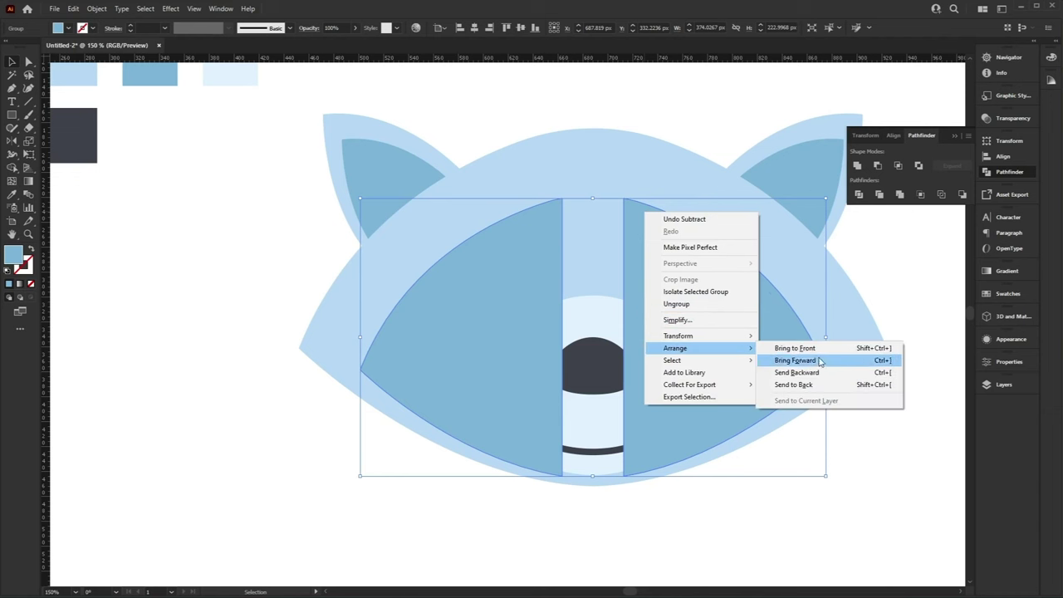
pyautogui.click(772, 383)
pyautogui.hotkey('ctrl', 'z')
# Send the split mask backward repeatedly until the eyes, muzzle, nose and smile lie in front of it
pyautogui.rightClick(690, 258)
pyautogui.moveTo(776, 393)
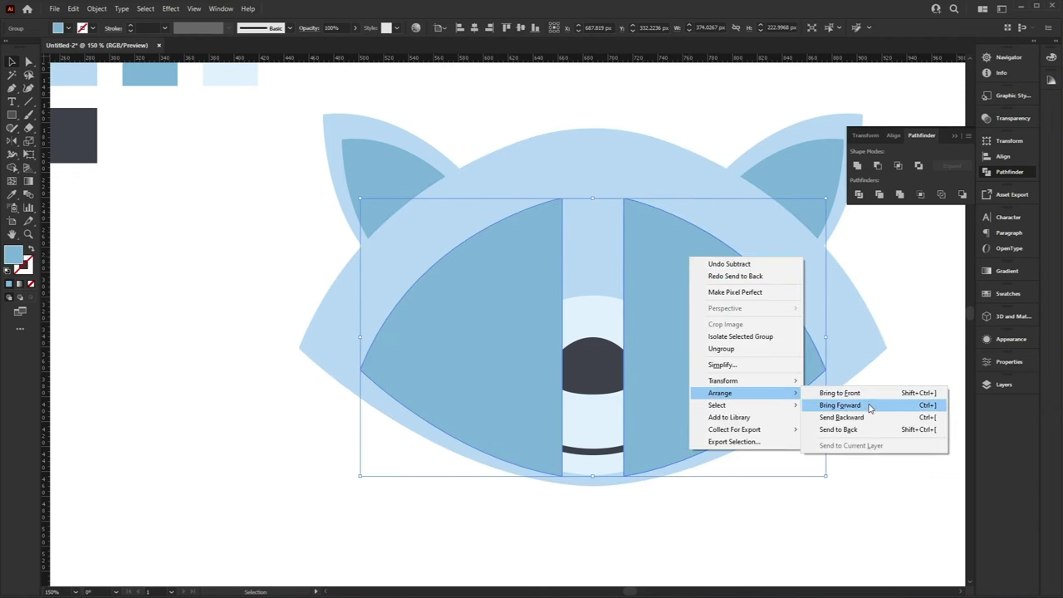
pyautogui.click(878, 421)
pyautogui.rightClick(760, 321)
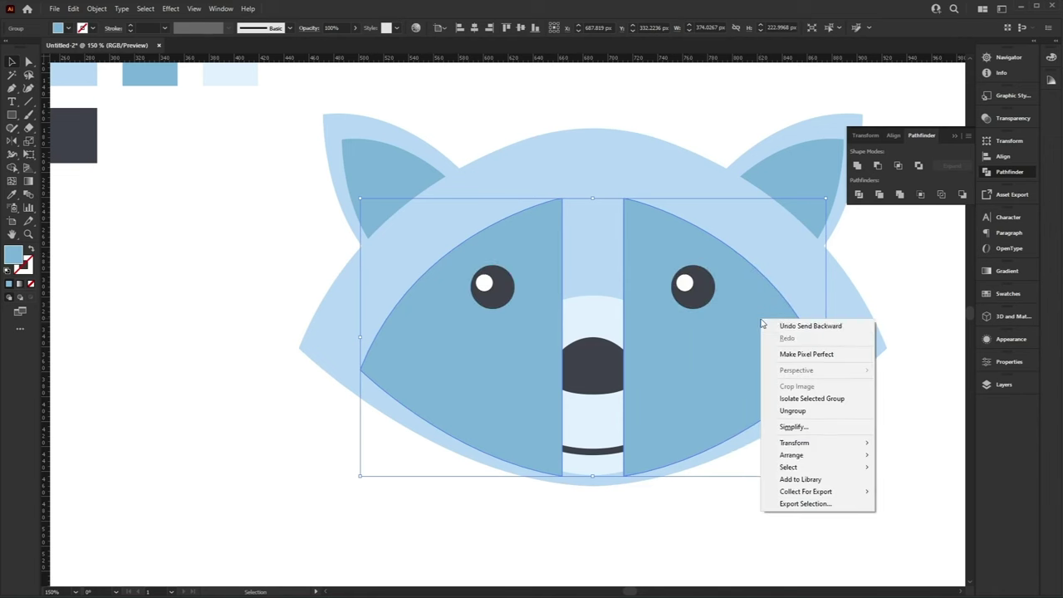
pyautogui.moveTo(838, 456)
pyautogui.click(911, 479)
pyautogui.rightClick(762, 320)
pyautogui.moveTo(825, 452)
pyautogui.click(914, 479)
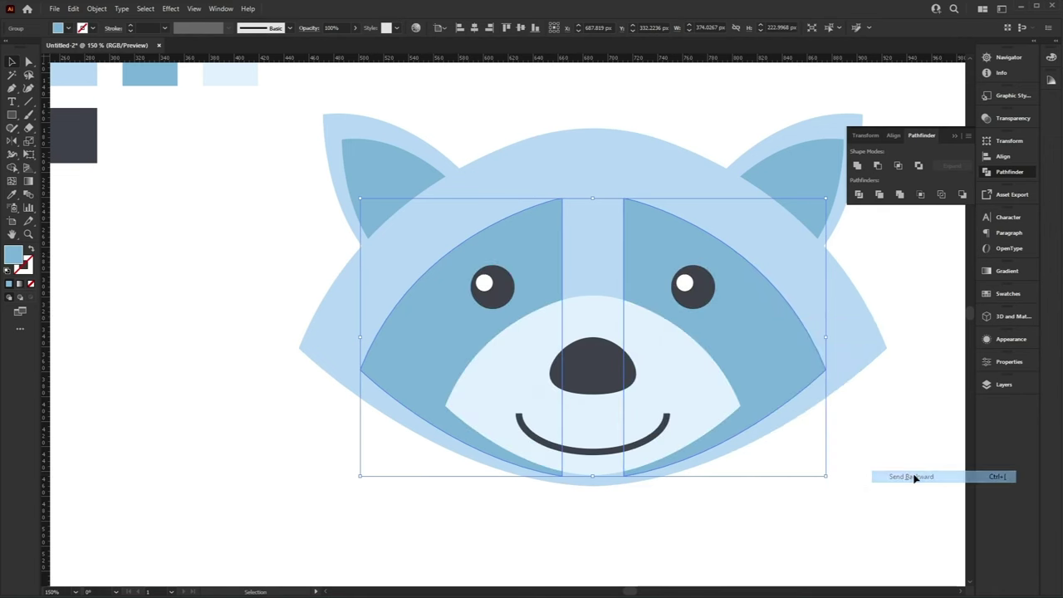
pyautogui.click(683, 500)
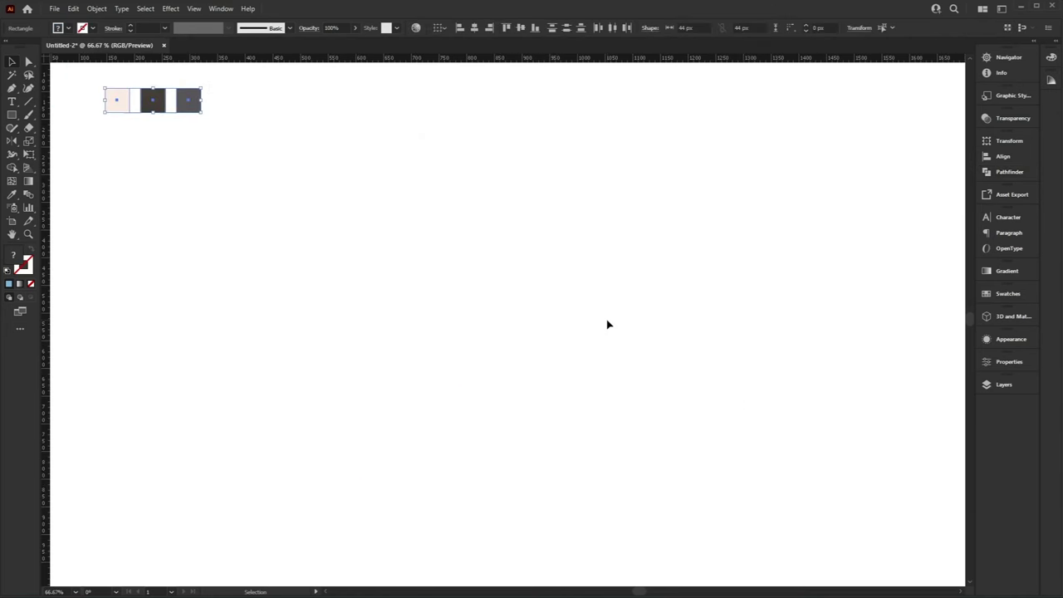
# Draw a circle about 708 px wide on the empty area, filled with the pale pink palette colour
pyautogui.click(116, 107)
pyautogui.moveTo(12, 115); pyautogui.dragTo(66, 141)
pyautogui.moveTo(316, 141); pyautogui.dragTo(707, 403)
pyautogui.hscroll(-1, 582, 282)
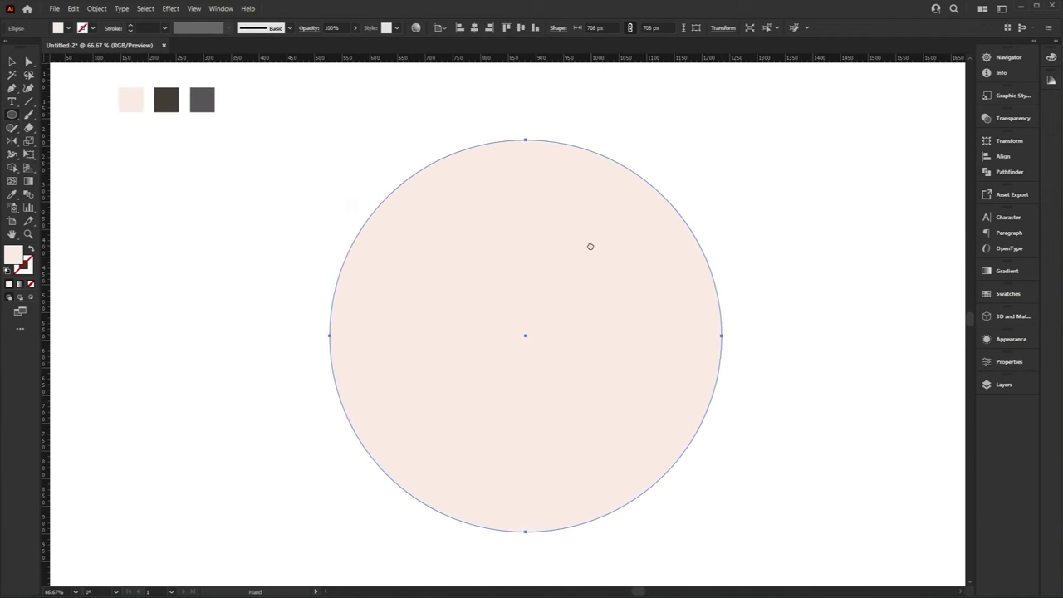
# Delete the circle's left anchor point to leave only its right half
pyautogui.press('a')
pyautogui.click(315, 337)
pyautogui.click(329, 336)
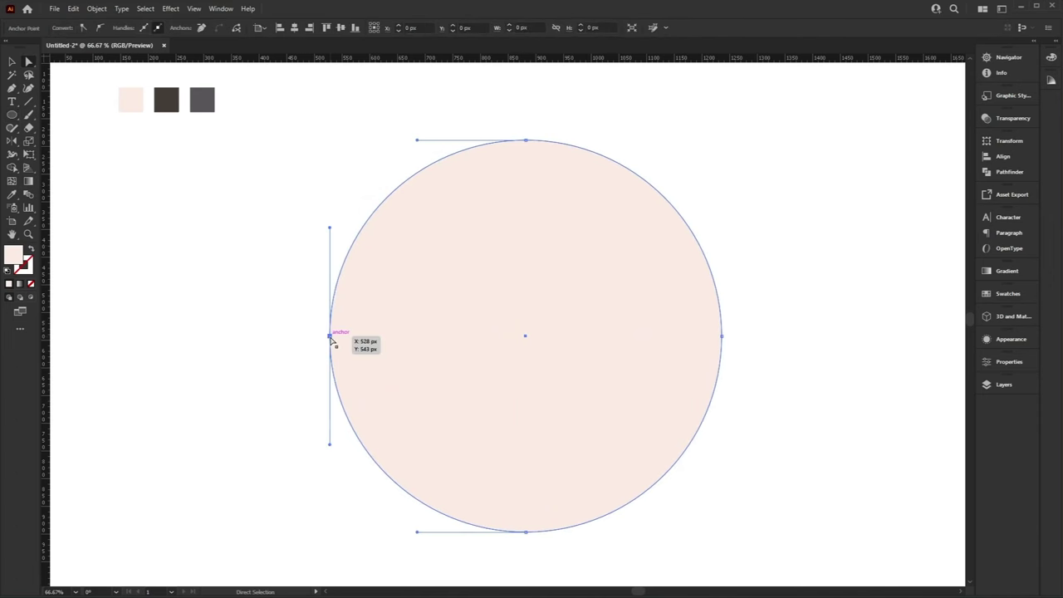
pyautogui.press('Delete')
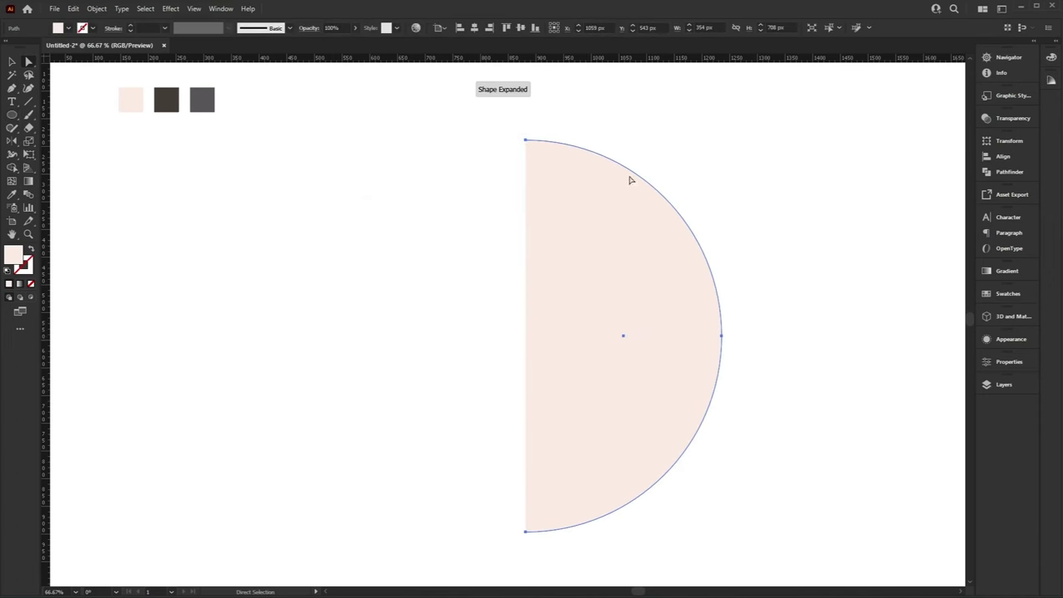
# Move the half circle's right anchor outward and down to make a half-head about 382 px wide
pyautogui.click(726, 328)
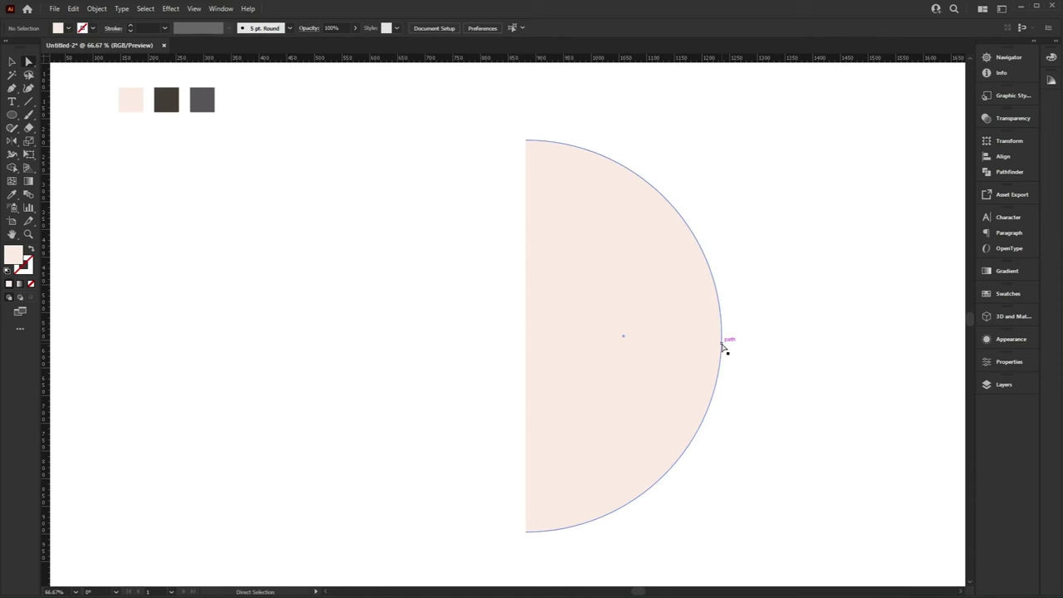
pyautogui.click(721, 336)
pyautogui.moveTo(724, 337); pyautogui.dragTo(739, 379)
# Duplicate the half shape in place, reflect the copy and attach it on the left to complete the head
pyautogui.click(683, 348)
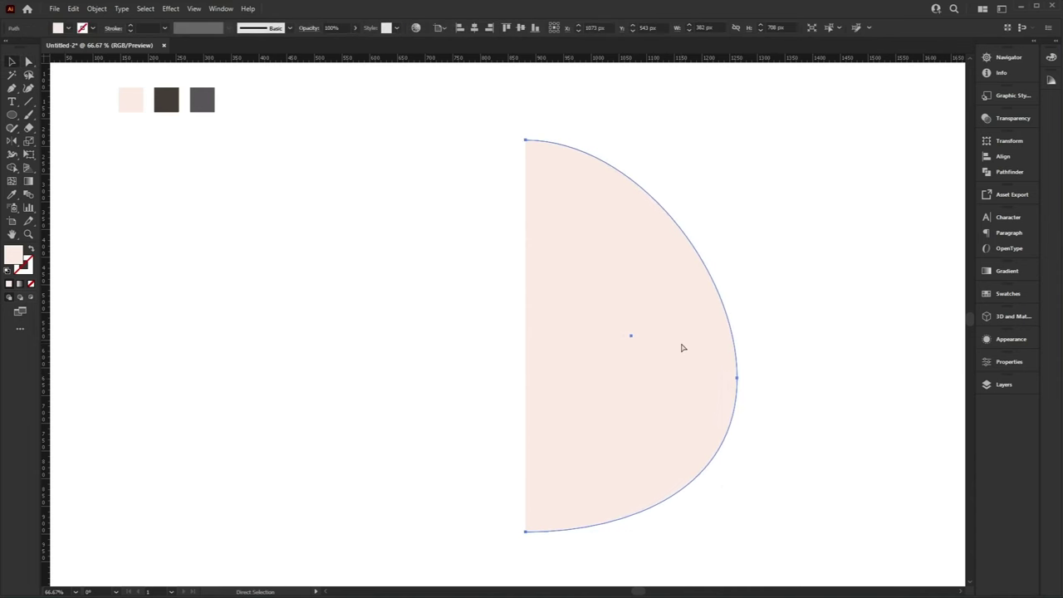
pyautogui.rightClick(640, 245)
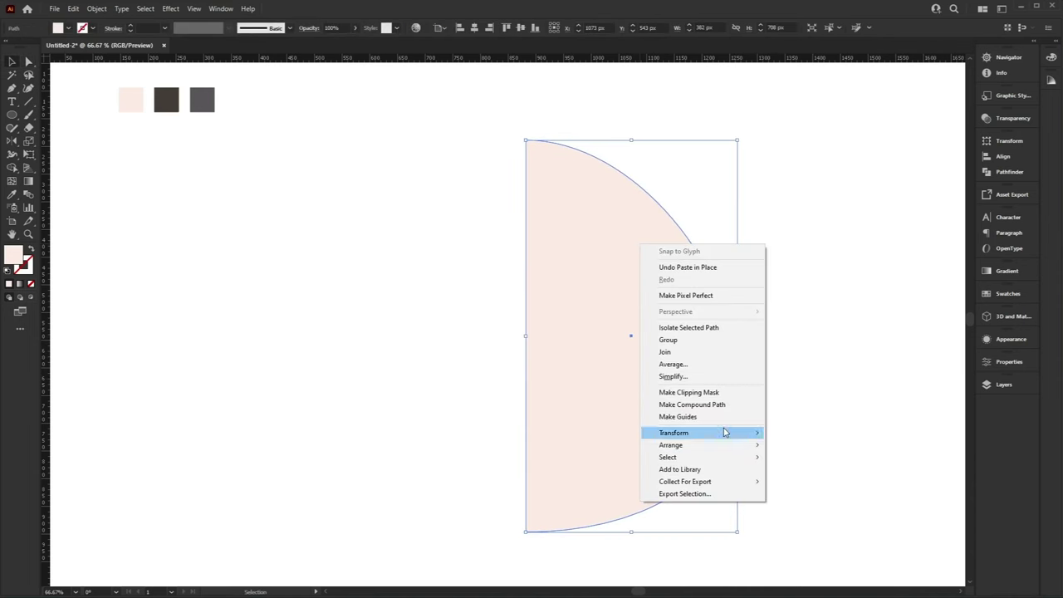
pyautogui.moveTo(724, 433)
pyautogui.click(795, 472)
pyautogui.click(509, 458)
pyautogui.moveTo(697, 382); pyautogui.dragTo(487, 384)
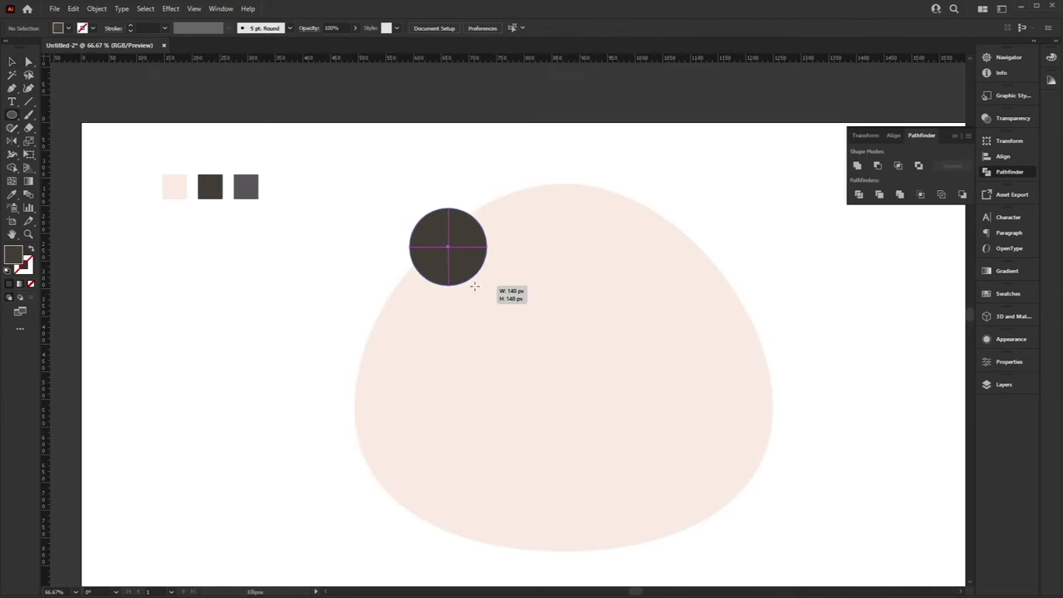
# Draw a dark brown circle about 180 px wide at the head's upper left and a grey circle about 121 px inside it
pyautogui.moveTo(474, 286); pyautogui.dragTo(459, 261)
pyautogui.press('v')
pyautogui.click(246, 187)
pyautogui.click(11, 115)
pyautogui.moveTo(404, 218); pyautogui.dragTo(457, 249)
pyautogui.press('v')
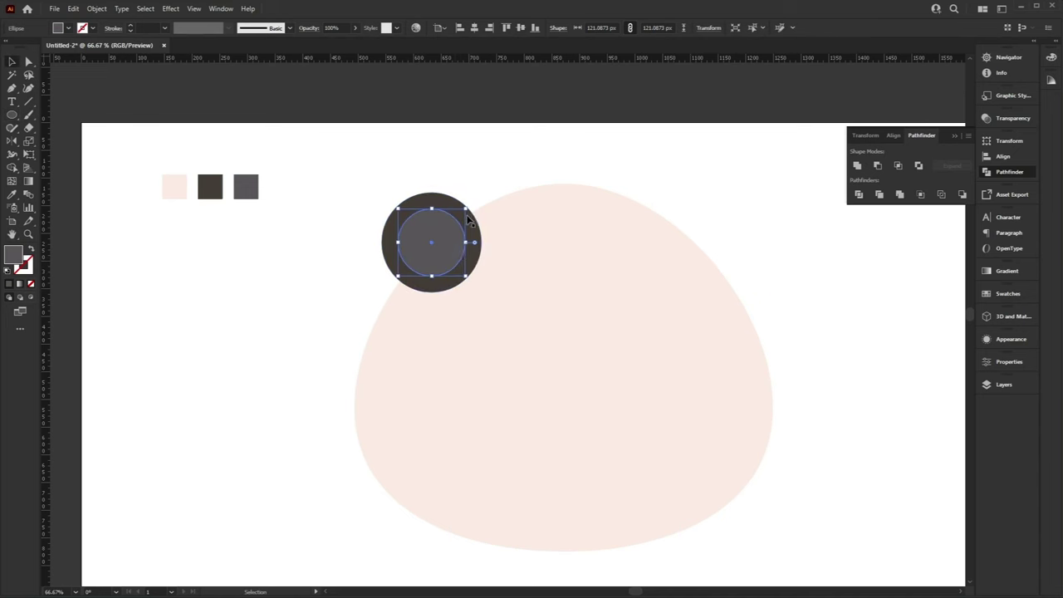
# Enlarge the grey circle slightly, group it with the dark circle and move the ear a little up and left
pyautogui.moveTo(465, 213); pyautogui.dragTo(470, 204)
pyautogui.click(430, 202)
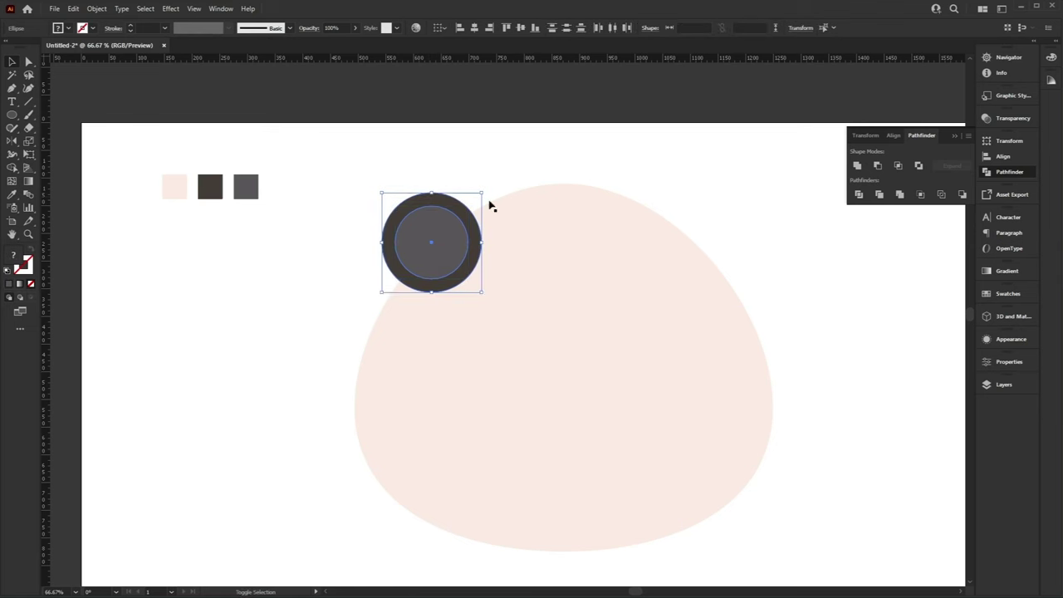
pyautogui.moveTo(448, 250); pyautogui.dragTo(437, 240)
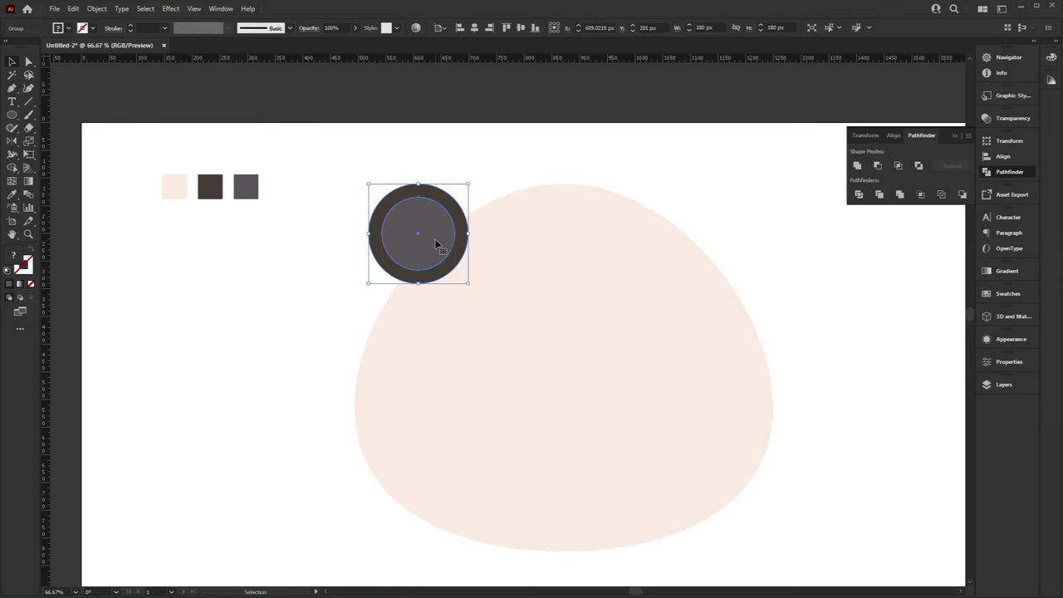
# Reflect a pasted copy of the ear and place it on the head's upper right
pyautogui.rightClick(438, 227)
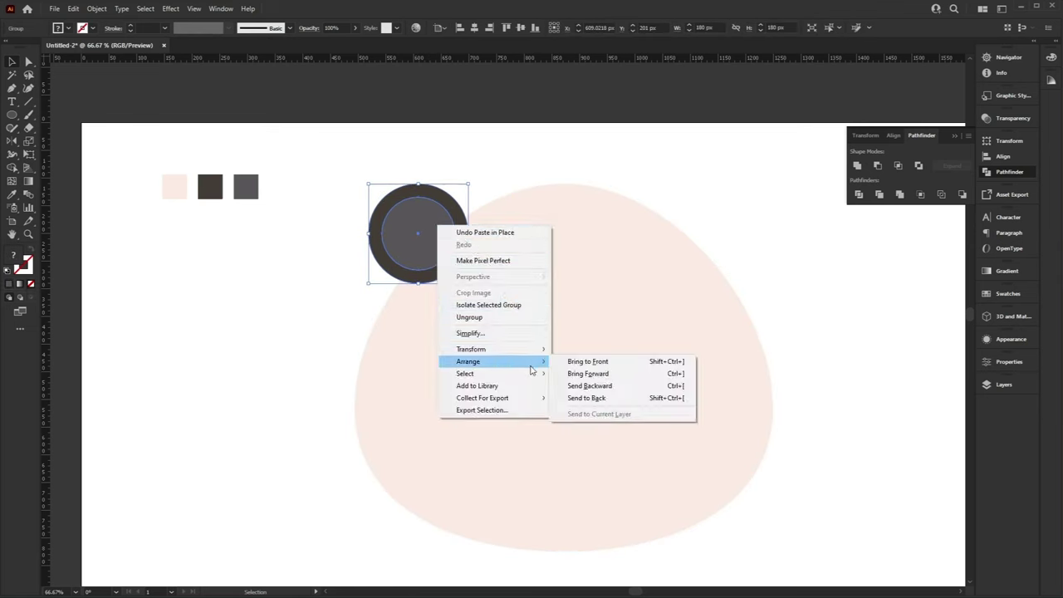
pyautogui.moveTo(535, 348)
pyautogui.click(647, 392)
pyautogui.press('Return')
pyautogui.moveTo(411, 245); pyautogui.dragTo(690, 272)
# Centre the pair of ears horizontally with the head and bring the head in front of them
pyautogui.keyDown('shift'); pyautogui.click(415, 236); pyautogui.keyUp('shift')
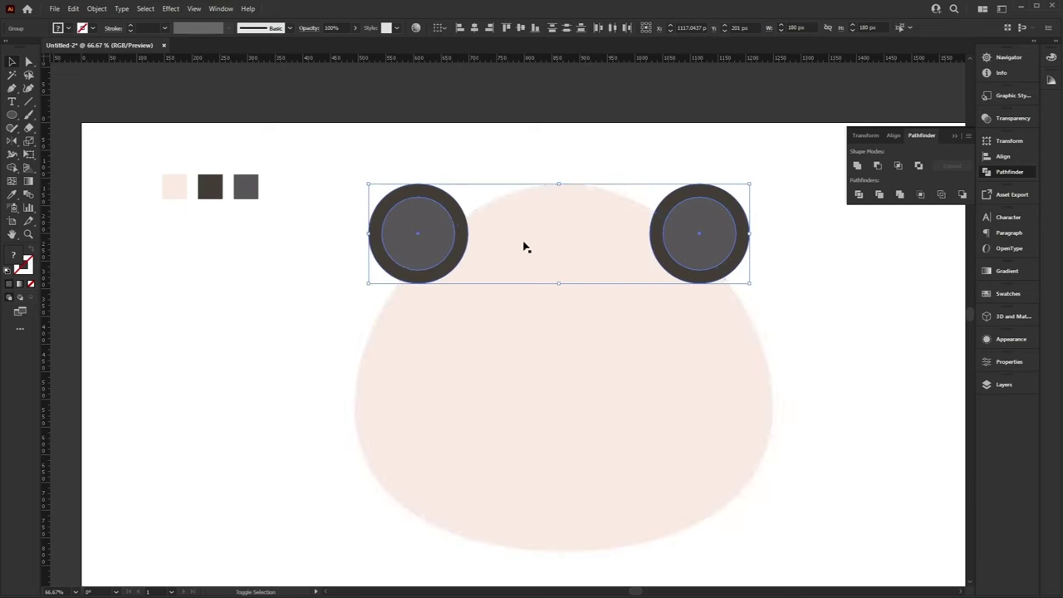
pyautogui.rightClick(586, 301)
pyautogui.moveTo(689, 498)
pyautogui.click(788, 499)
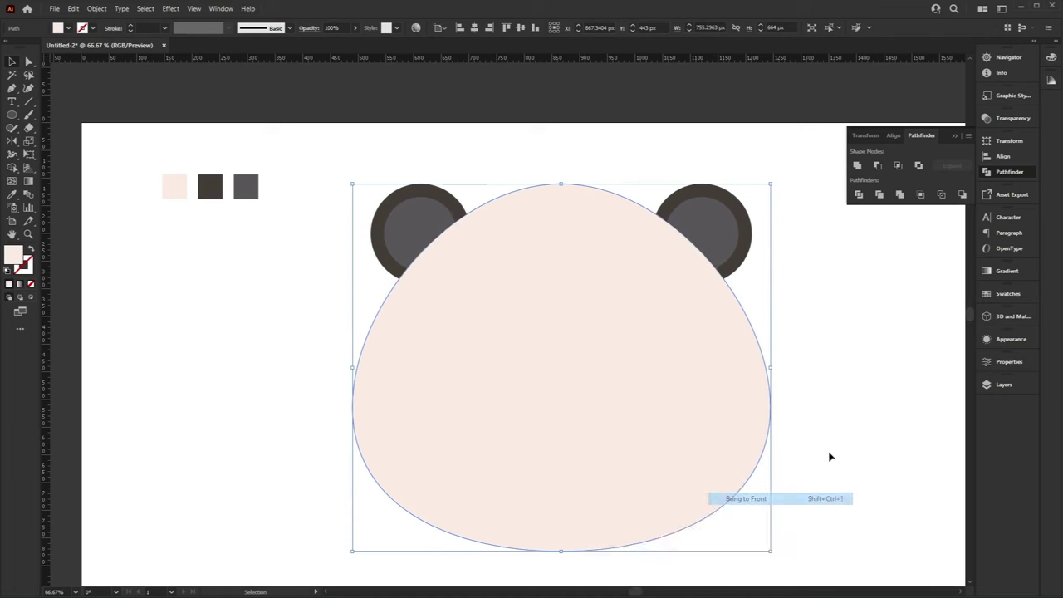
pyautogui.hotkey('ctrl', 'shift', 'a')
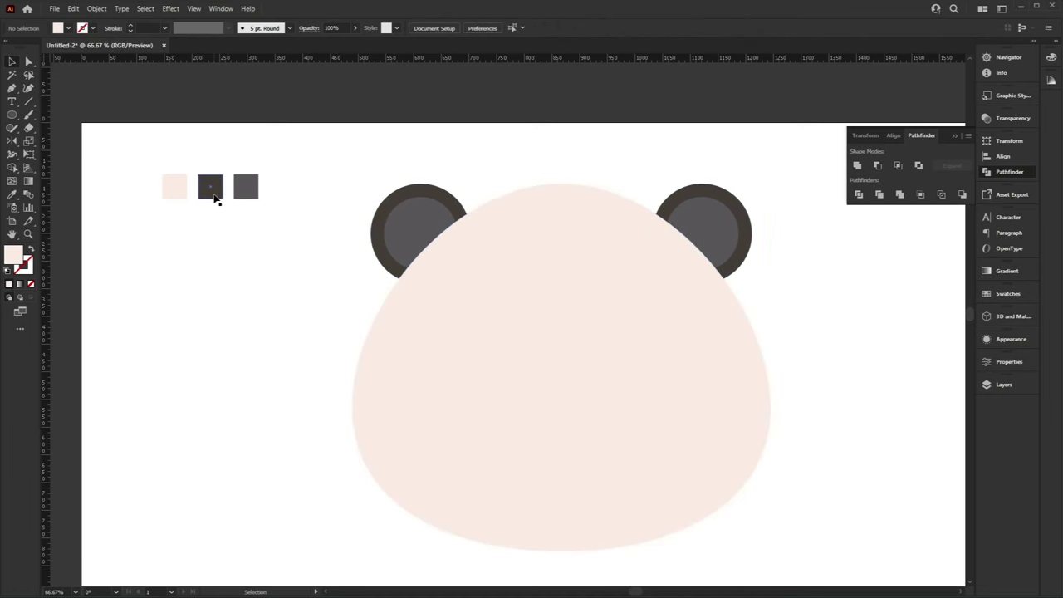
# Draw a dark brown ellipse of about 195 by 232 px, tilt its top leftward and place it as the right eye patch
pyautogui.click(213, 197)
pyautogui.click(171, 259)
pyautogui.click(19, 118)
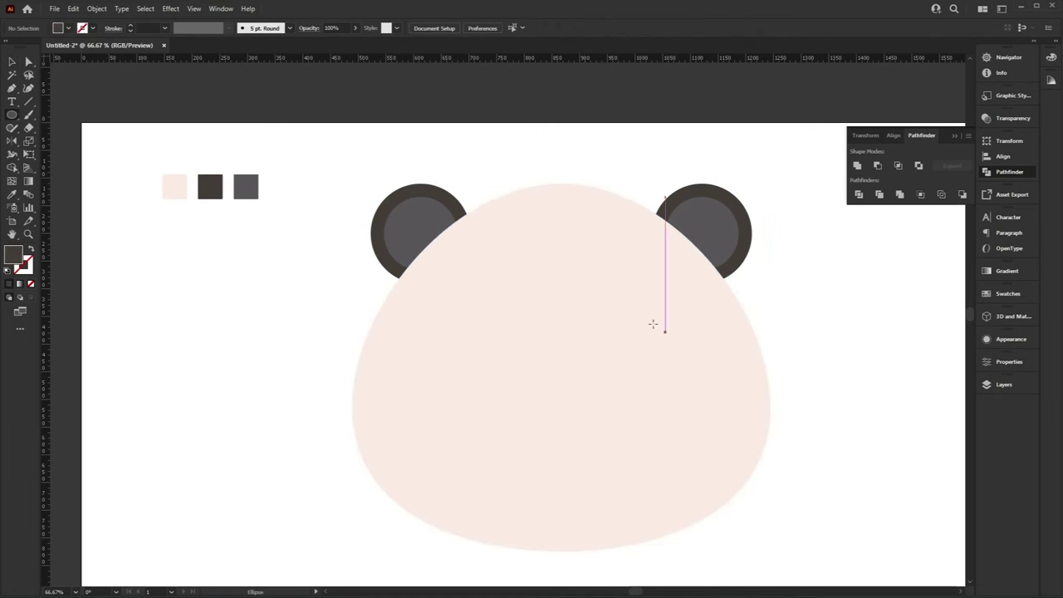
pyautogui.moveTo(606, 275); pyautogui.dragTo(748, 369)
pyautogui.press('v')
pyautogui.moveTo(661, 343); pyautogui.dragTo(652, 360)
pyautogui.click(441, 329)
# Draw a pale pink circle 80 px wide on the lower left of the dark eye patch
pyautogui.click(81, 170)
pyautogui.click(10, 117)
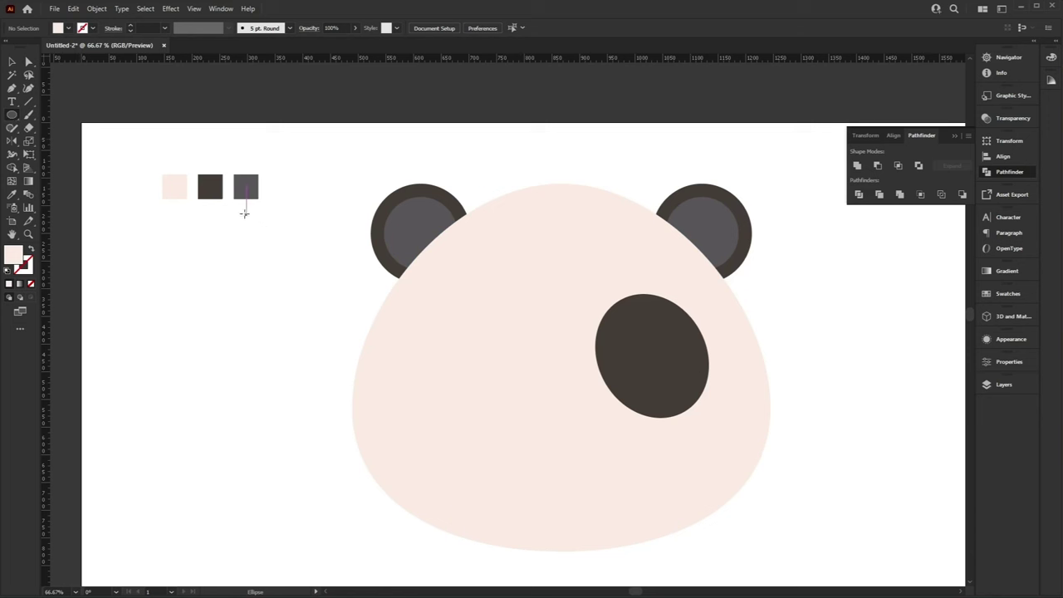
pyautogui.moveTo(636, 352); pyautogui.dragTo(646, 381)
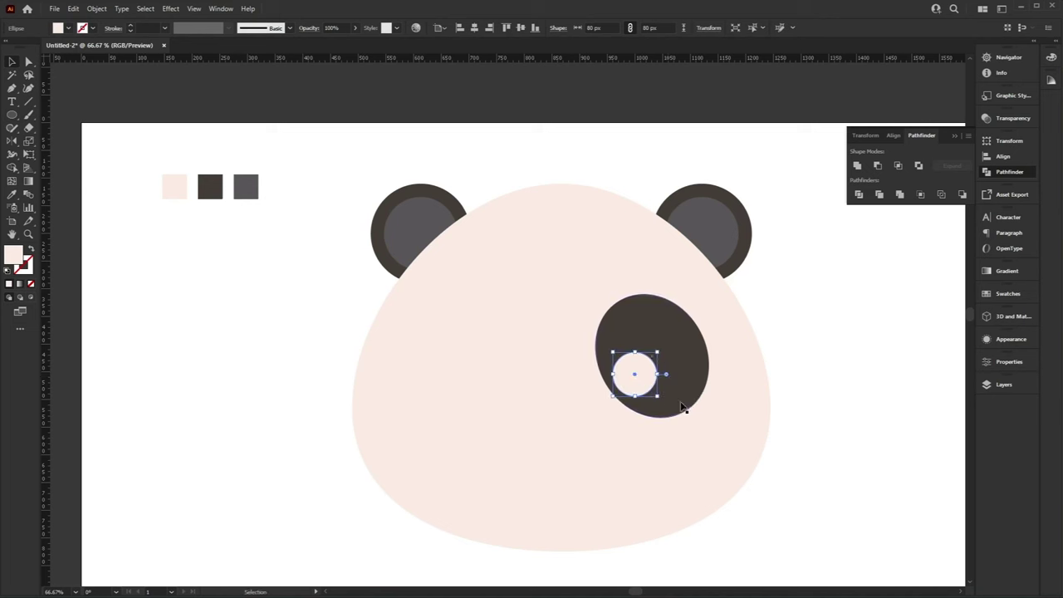
# Draw a dark brown pupil about 46 px wide on the lower left of the pale eye circle
pyautogui.press('a')
pyautogui.click(638, 324)
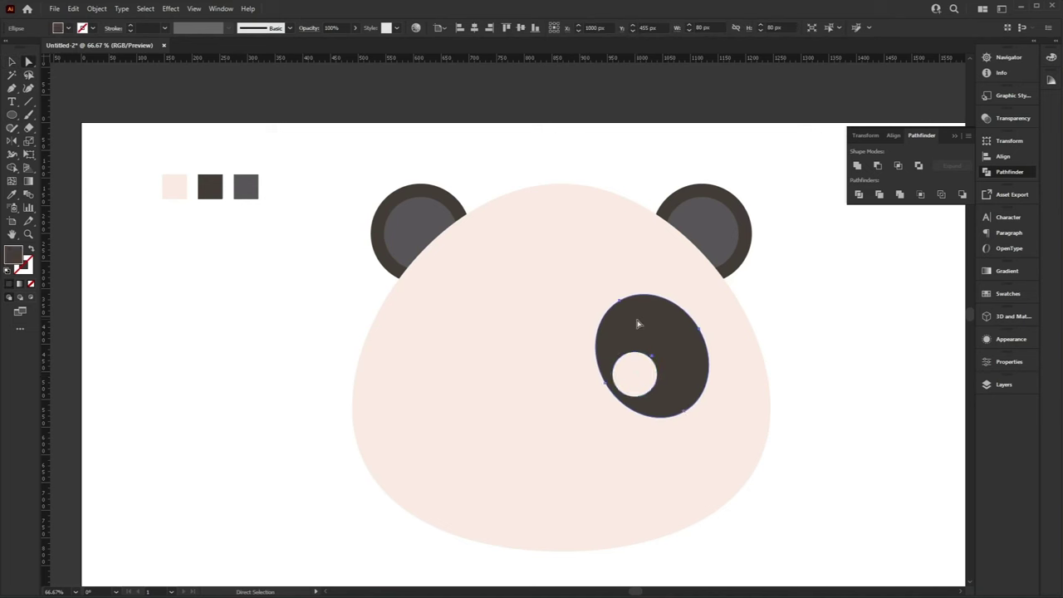
pyautogui.click(12, 115)
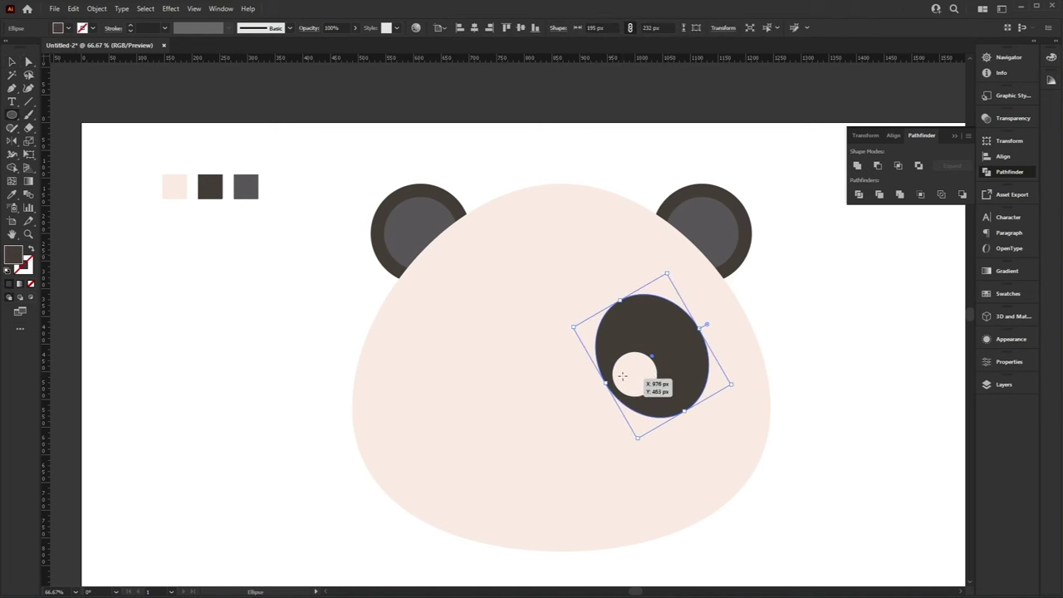
pyautogui.moveTo(633, 378)
pyautogui.mouseDown()
pyautogui.moveTo(644, 388)
pyautogui.moveTo(637, 383)
pyautogui.mouseUp()
pyautogui.press('v')
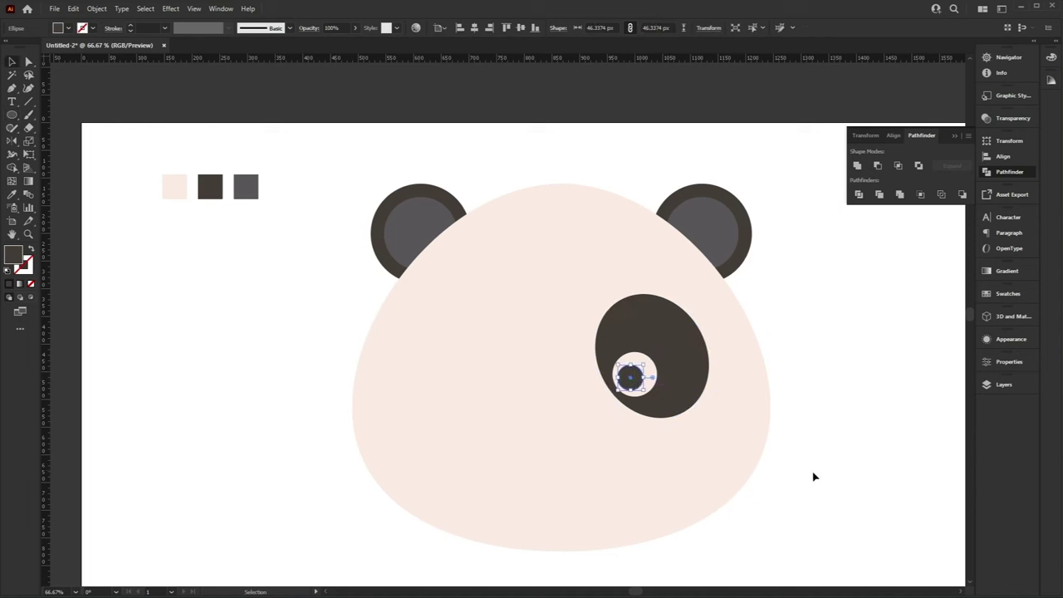
pyautogui.click(843, 488)
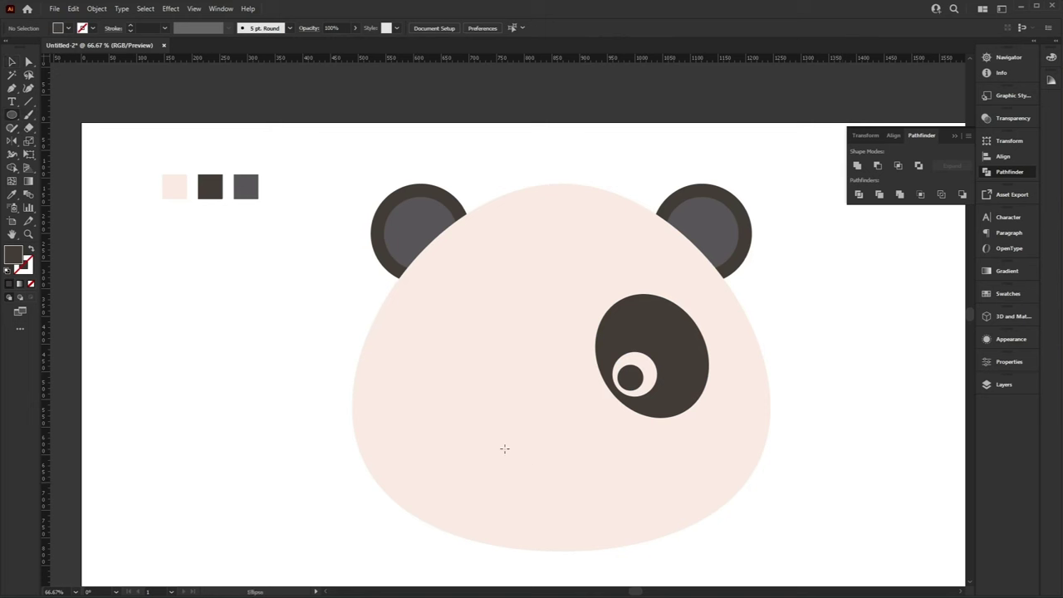
# Draw a dark brown oval nose about 159 px wide and 78 px high in the centre of the lower face
pyautogui.moveTo(521, 438); pyautogui.dragTo(610, 485)
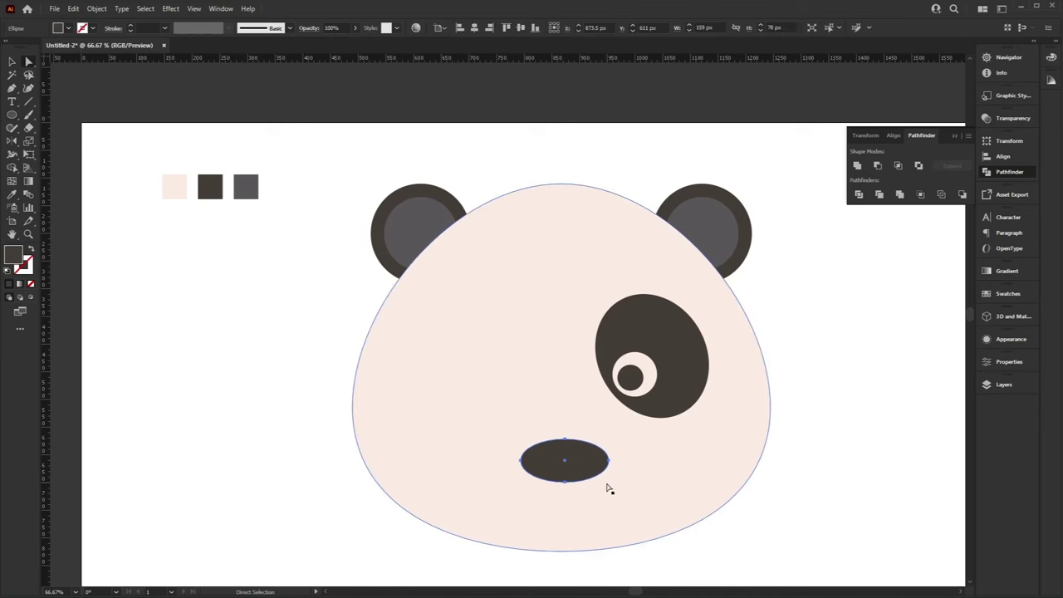
# Reshape the dark oval nose by raising its two side anchors, giving it a flatter top and a tapered, rounded bottom
pyautogui.press('a')
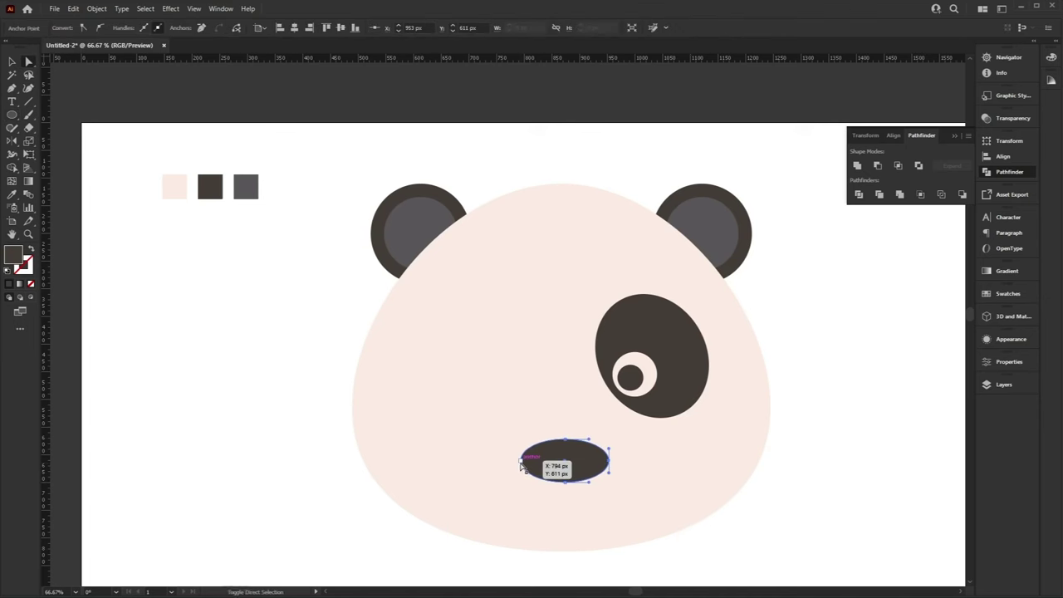
pyautogui.press('v')
pyautogui.hotkey('ctrl', '=')
pyautogui.press('a')
pyautogui.hotkey('ctrl', '=')
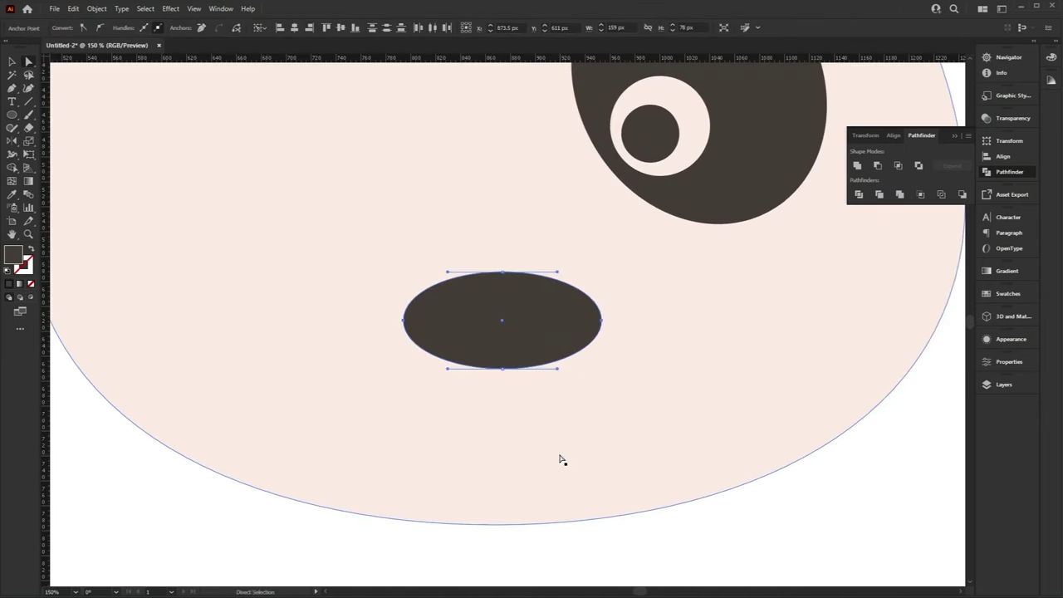
pyautogui.scroll(1, 582, 443)
pyautogui.moveTo(626, 366); pyautogui.dragTo(620, 359)
pyautogui.click(523, 413)
pyautogui.moveTo(523, 413); pyautogui.dragTo(524, 424)
pyautogui.press('v')
# Draw a dark circle about 179 px wide below the nose, starting from its centre line
pyautogui.hotkey('ctrl', '-')
pyautogui.hotkey('ctrl', '-')
pyautogui.press('l')
pyautogui.moveTo(517, 393); pyautogui.dragTo(616, 456)
pyautogui.press('v')
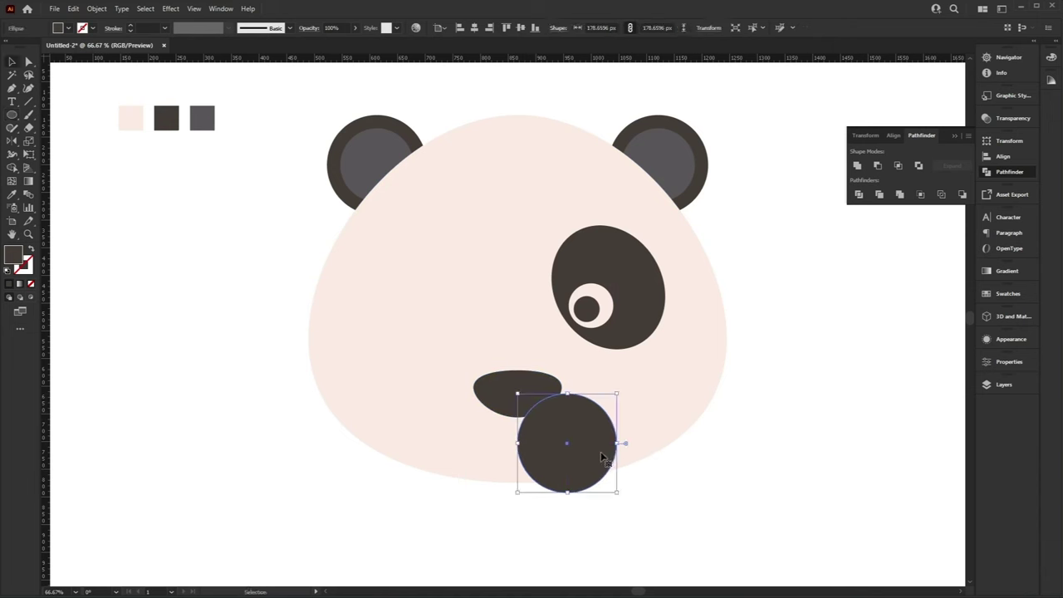
# Turn the circle into an unfilled outline with a 7 pt dark stroke and move it up to overlap the nose
pyautogui.click(30, 249)
pyautogui.click(130, 27)
pyautogui.click(129, 28)
pyautogui.click(129, 28)
pyautogui.click(130, 28)
pyautogui.click(130, 28)
pyautogui.click(130, 27)
pyautogui.moveTo(605, 418); pyautogui.dragTo(596, 368)
# Delete the outlined circle's top anchor to leave a half-circle smile arc, adjust the arc and deselect it
pyautogui.press('a')
pyautogui.click(561, 349)
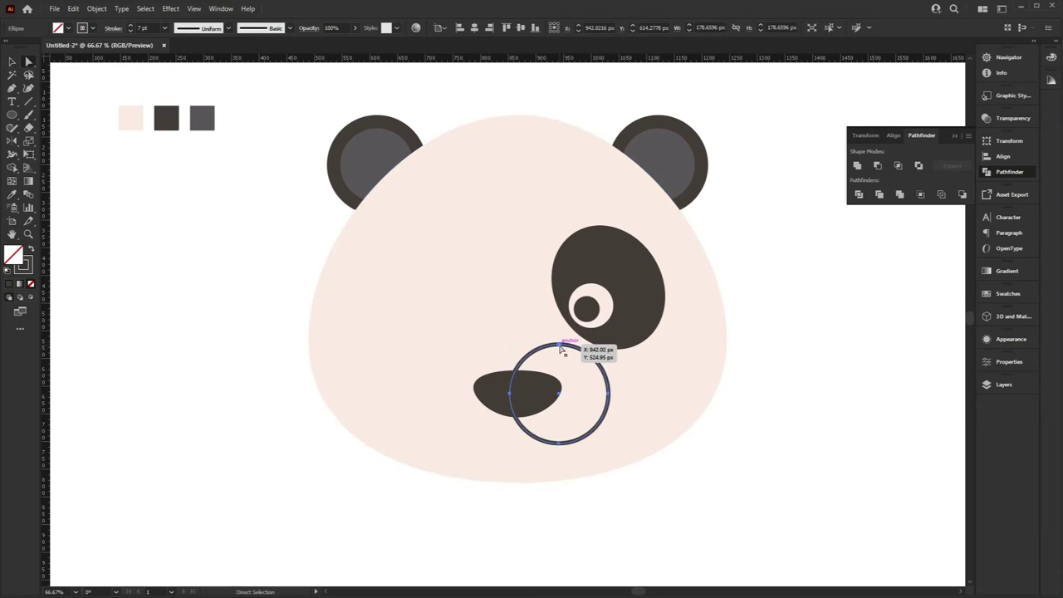
pyautogui.press('Delete')
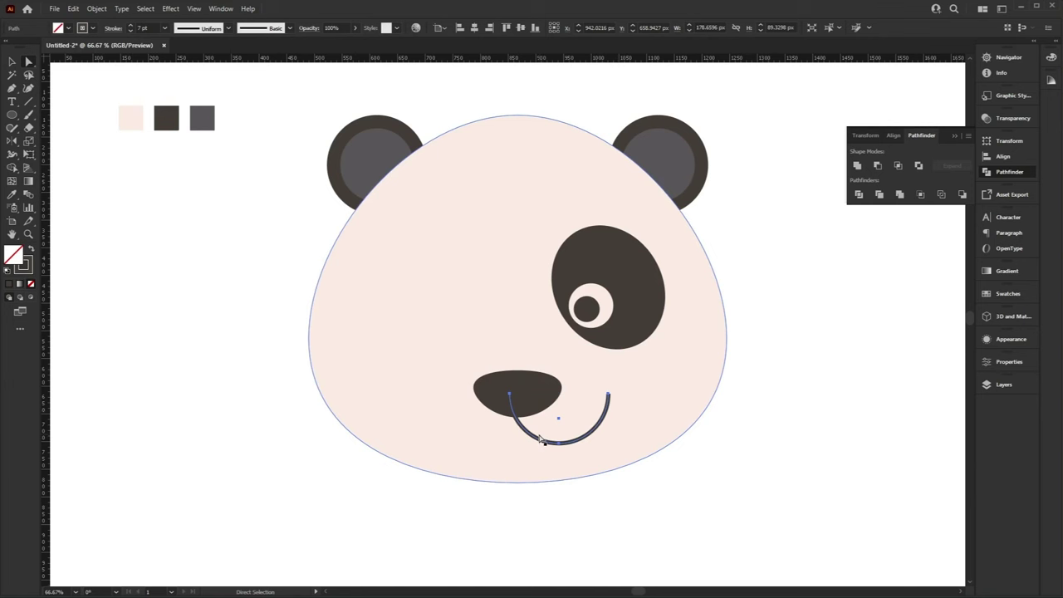
pyautogui.press('v')
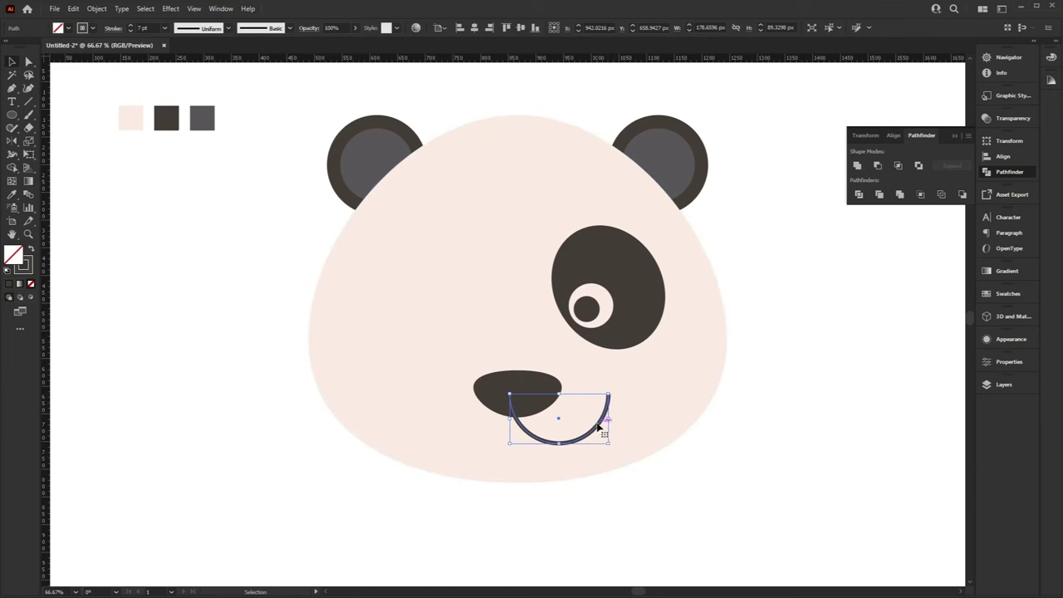
pyautogui.moveTo(616, 408); pyautogui.dragTo(592, 438)
pyautogui.hotkey('ctrl', 'shift', 'a')
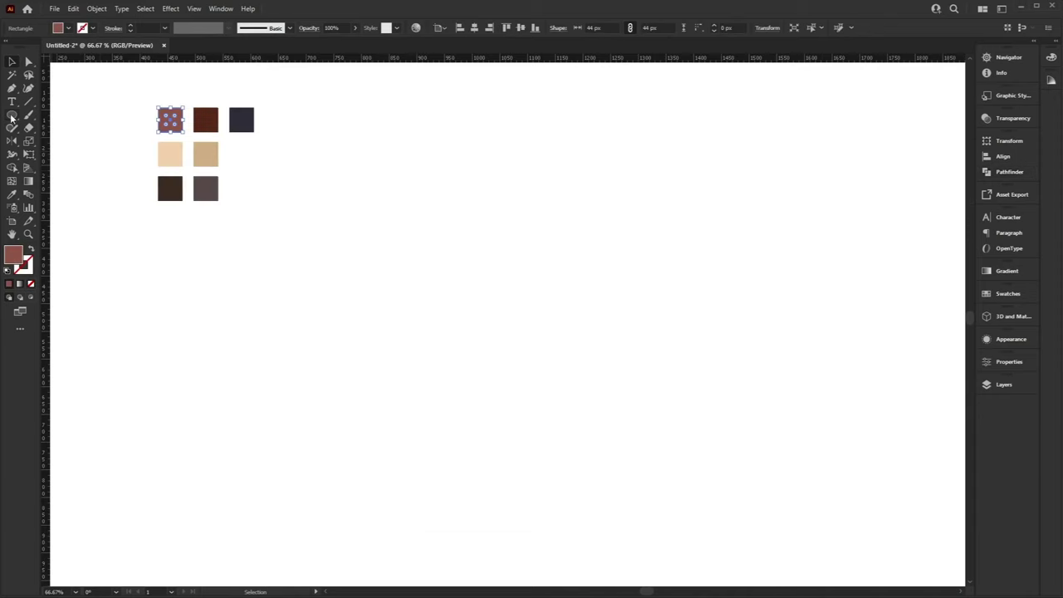
# Draw a reddish-brown ellipse about 583 by 621 px and lower its two side anchors to form an egg-shaped head
pyautogui.click(11, 116)
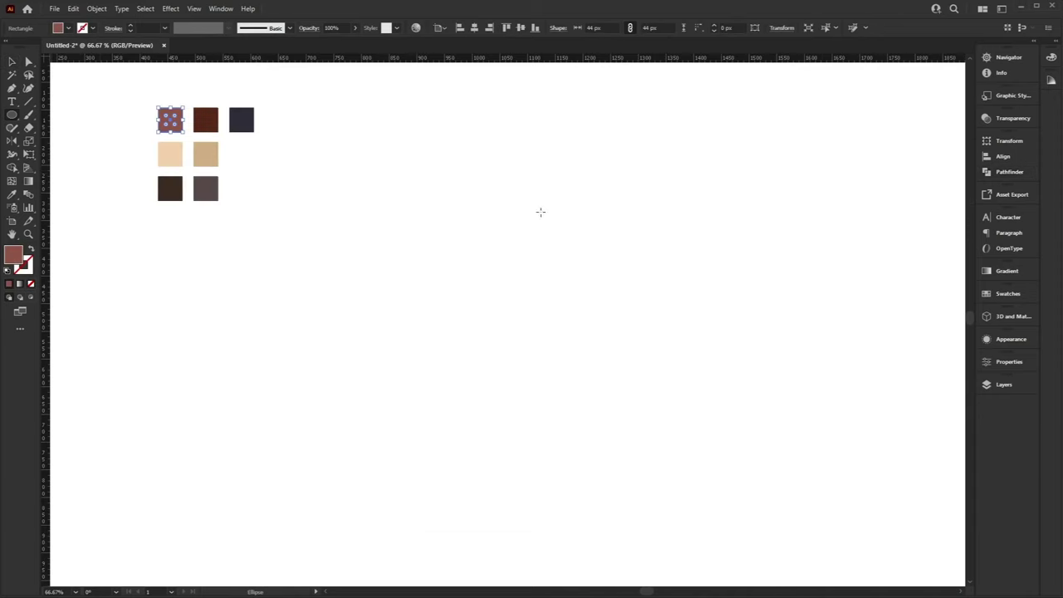
pyautogui.moveTo(440, 124); pyautogui.dragTo(765, 469)
pyautogui.press('a')
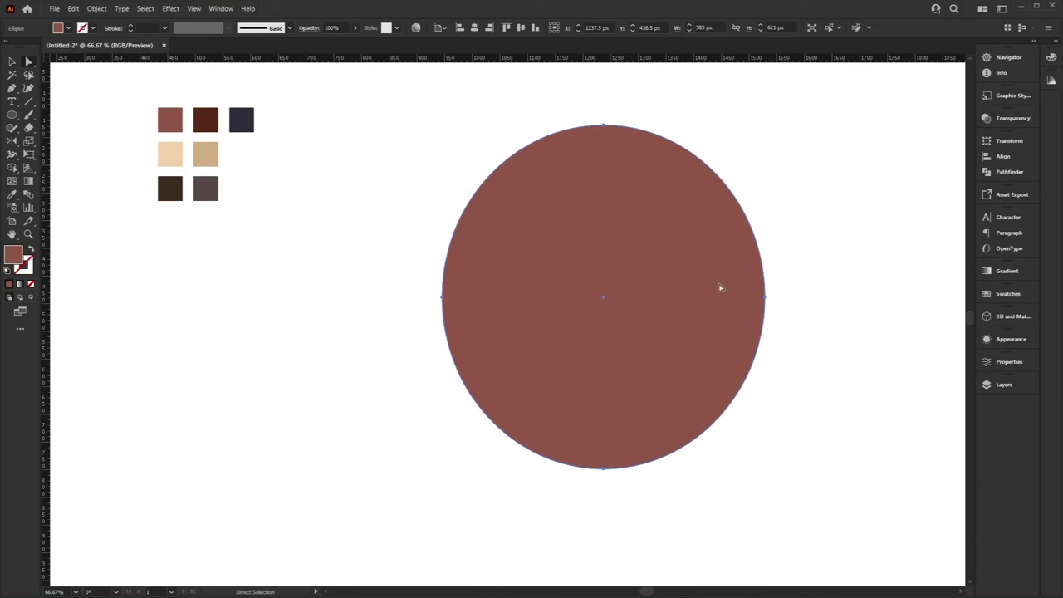
pyautogui.click(765, 297)
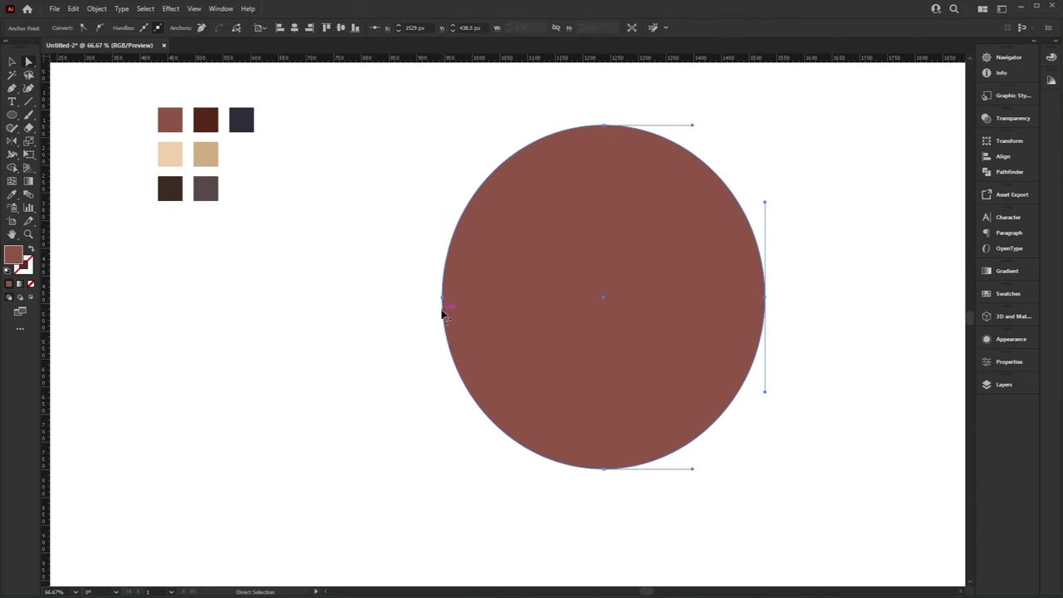
pyautogui.keyDown('shift'); pyautogui.click(442, 299); pyautogui.keyUp('shift')
pyautogui.moveTo(763, 301); pyautogui.dragTo(775, 340)
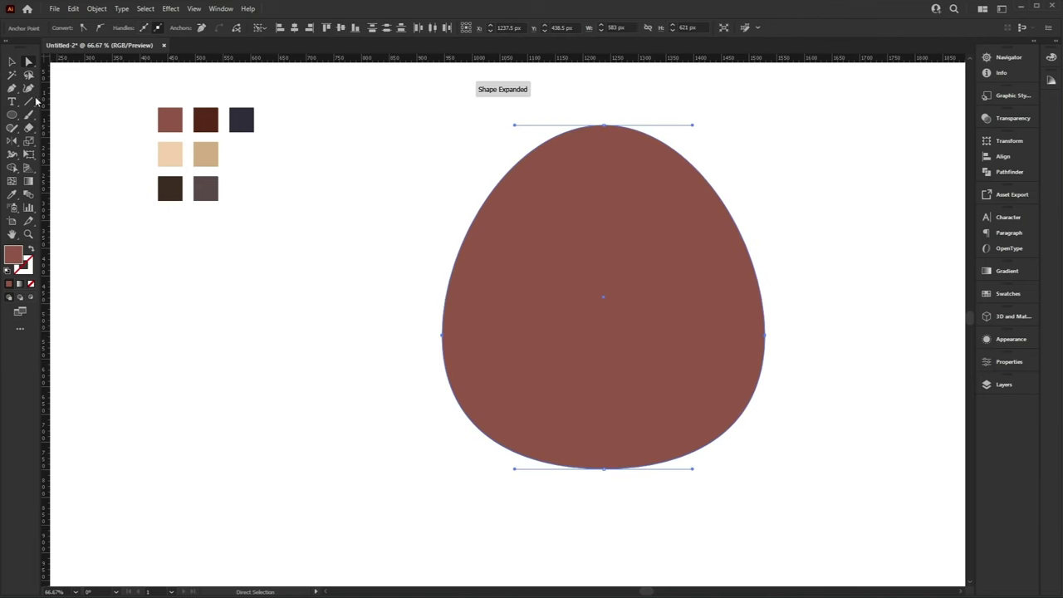
# Erase the top of the egg-shaped head along a straight edge, leaving it about 514 px high, and round its two upper corners
pyautogui.click(30, 127)
pyautogui.moveTo(423, 107); pyautogui.dragTo(786, 185)
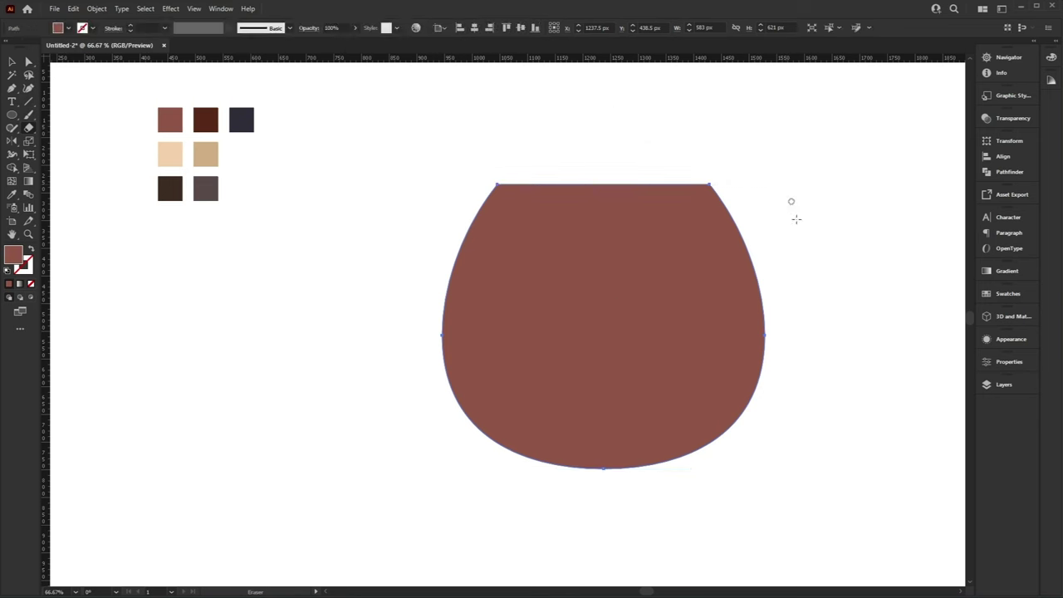
pyautogui.press('v')
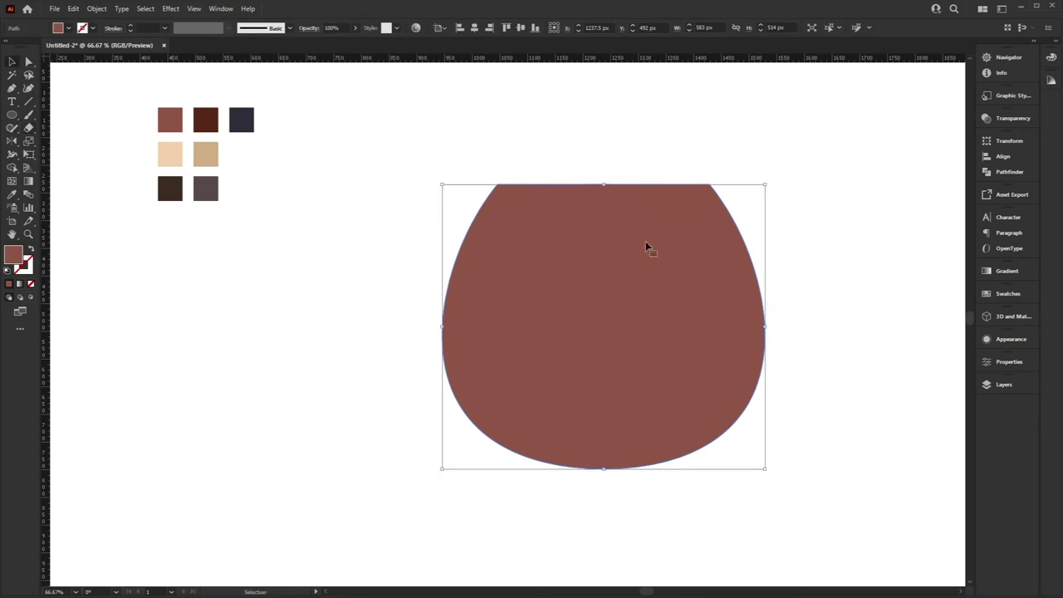
pyautogui.press('a')
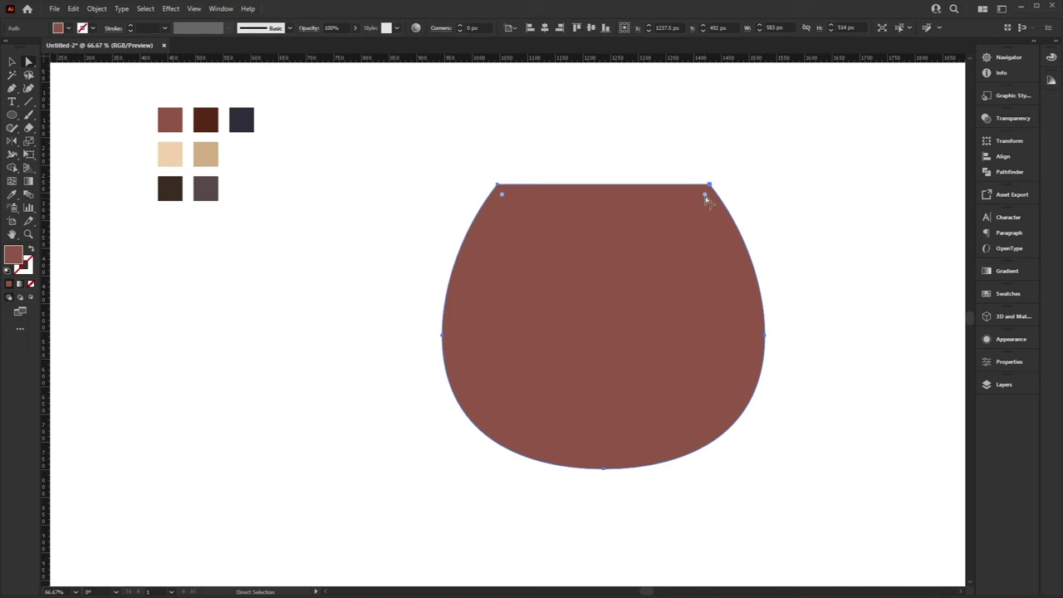
pyautogui.hotkey('ctrl', '+')
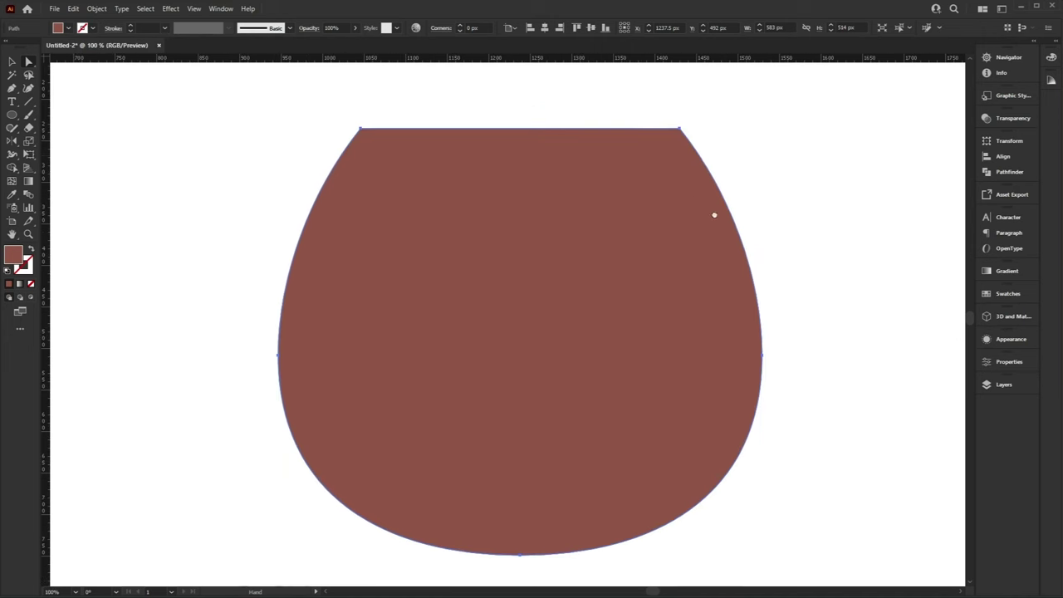
pyautogui.moveTo(677, 142); pyautogui.dragTo(636, 186)
# Lengthen the head by moving its bottom anchor straight down, and lower the two side anchors
pyautogui.press('space')
pyautogui.moveTo(584, 389); pyautogui.dragTo(614, 292)
pyautogui.click(550, 459)
pyautogui.click(549, 493)
pyautogui.click(551, 460)
pyautogui.moveTo(552, 461); pyautogui.dragTo(546, 522)
pyautogui.click(793, 261)
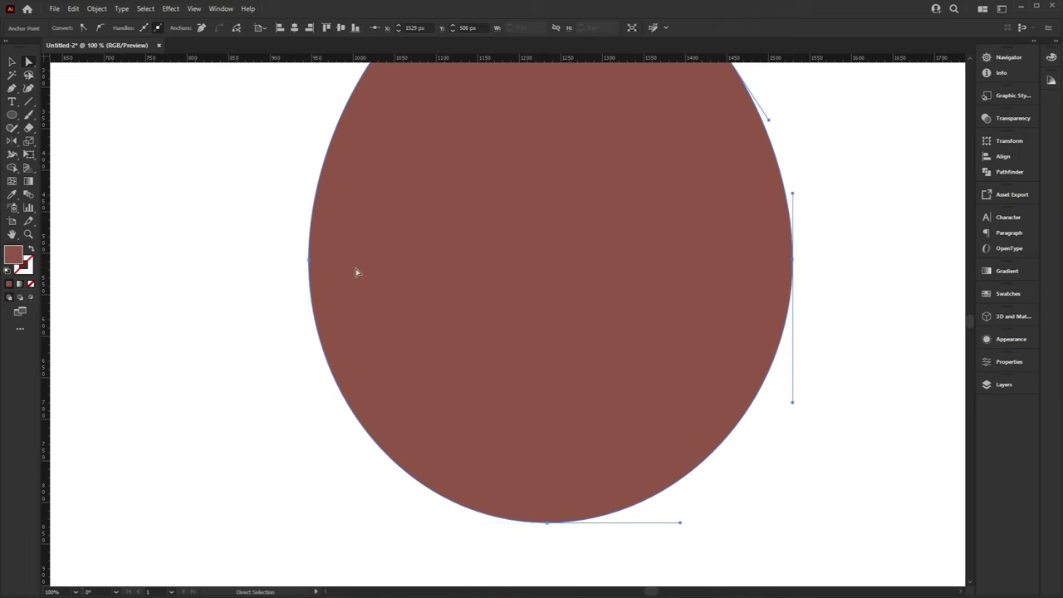
pyautogui.click(795, 261)
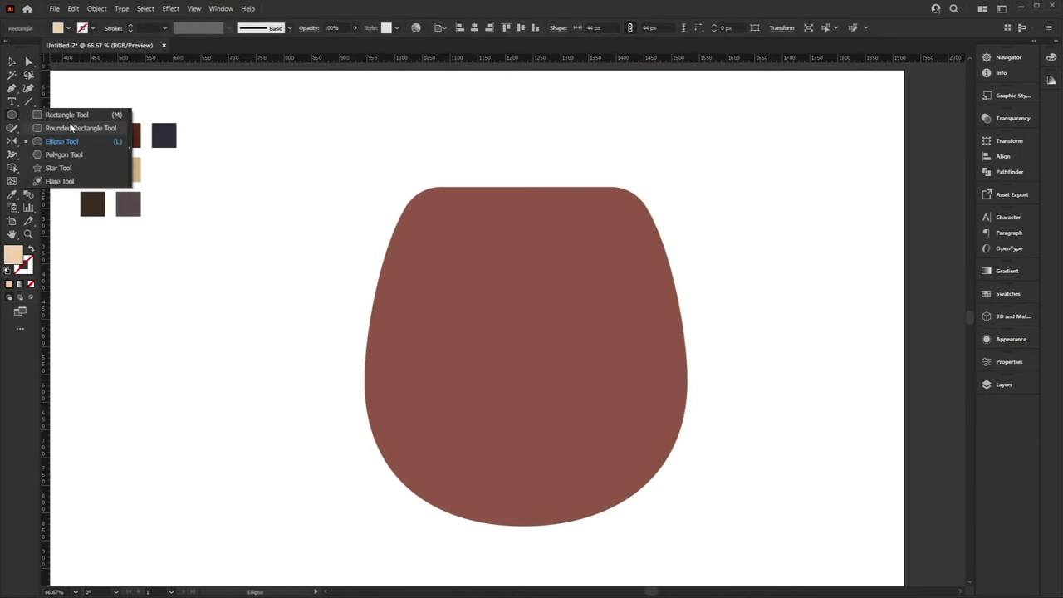
# Draw a light beige rectangle about 155 by 352 px in the middle of the head and move its lower right corner 30 px outward
pyautogui.click(73, 114)
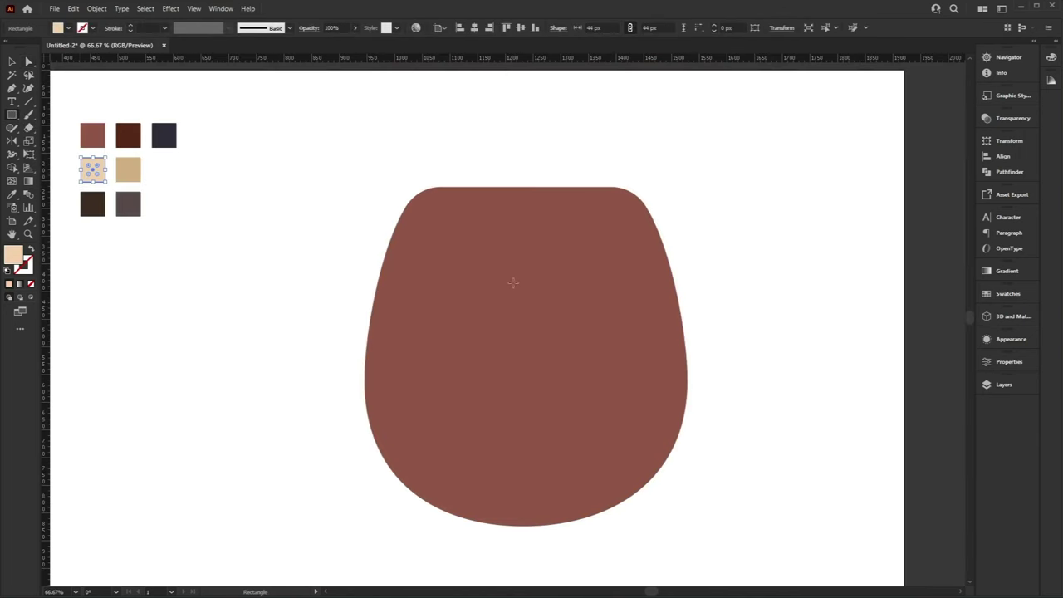
pyautogui.moveTo(508, 270); pyautogui.dragTo(591, 461)
pyautogui.press('a')
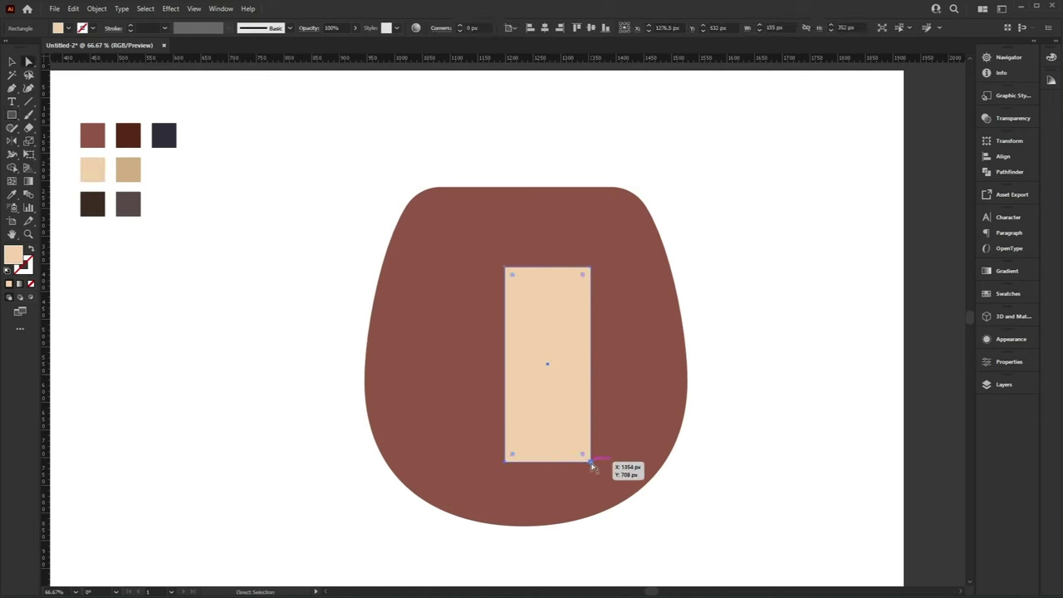
pyautogui.click(590, 462)
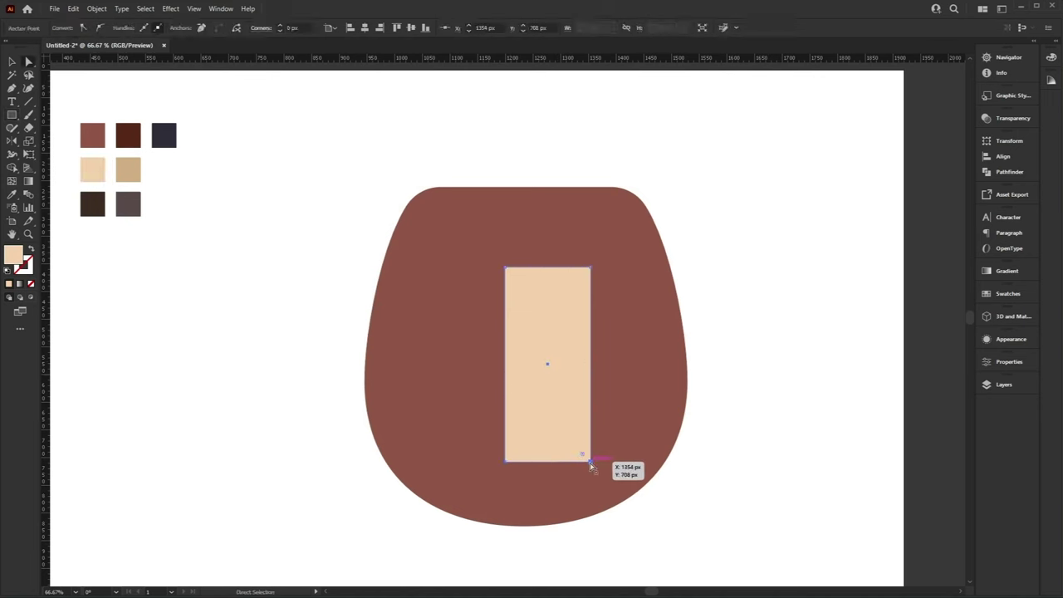
pyautogui.moveTo(591, 462); pyautogui.dragTo(606, 463)
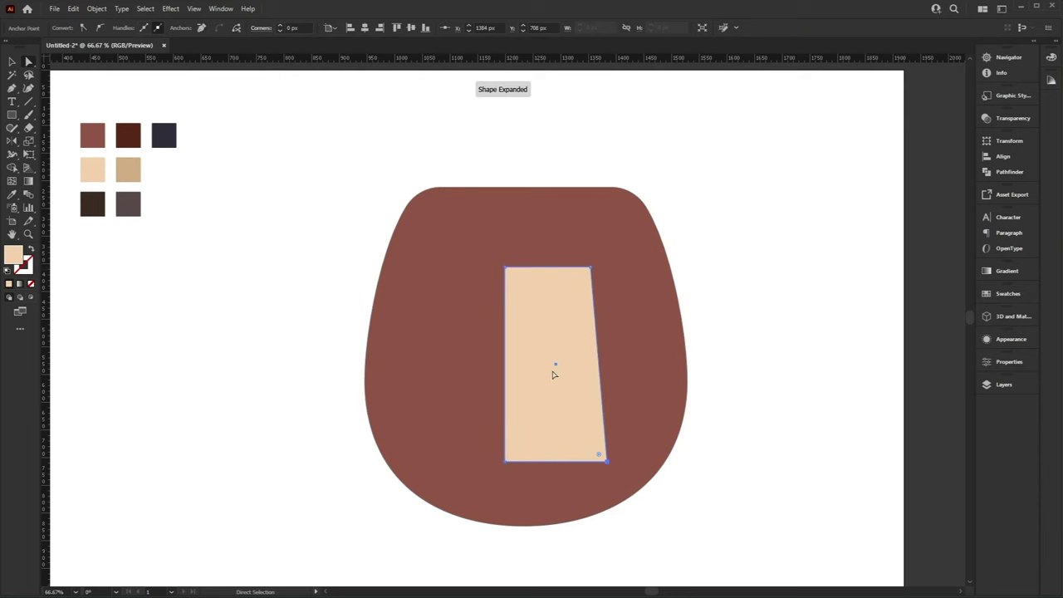
# Shape the beige piece into a symmetric upright trapezoid about 202 by 352 px, narrower at the top, and round its four corners
pyautogui.press('v')
pyautogui.moveTo(506, 363); pyautogui.dragTo(551, 365)
pyautogui.press('a')
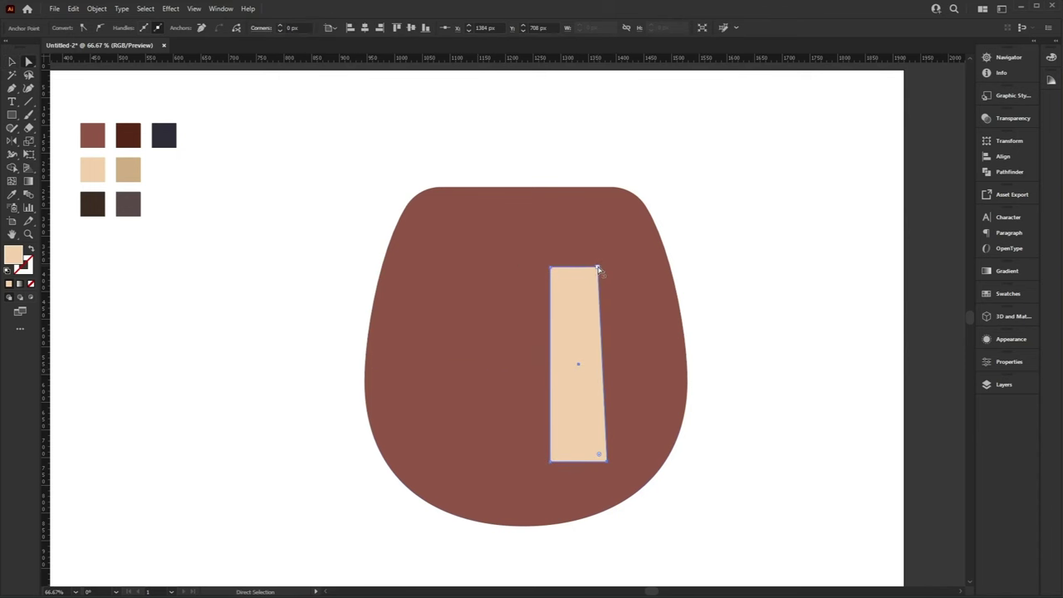
pyautogui.moveTo(597, 269); pyautogui.dragTo(586, 266)
pyautogui.moveTo(576, 330); pyautogui.dragTo(556, 323)
pyautogui.press('v')
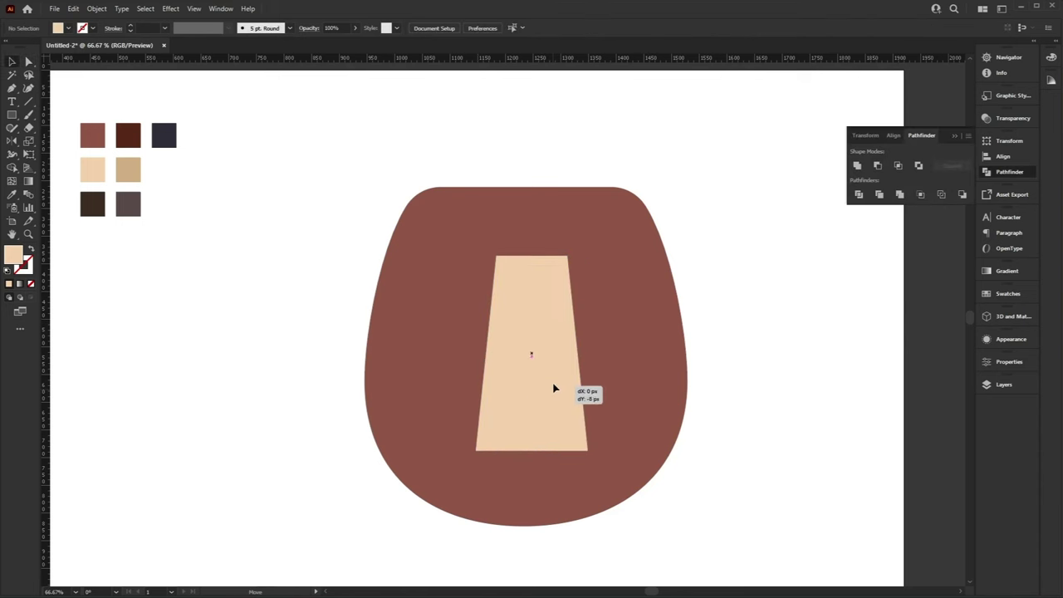
pyautogui.click(553, 387)
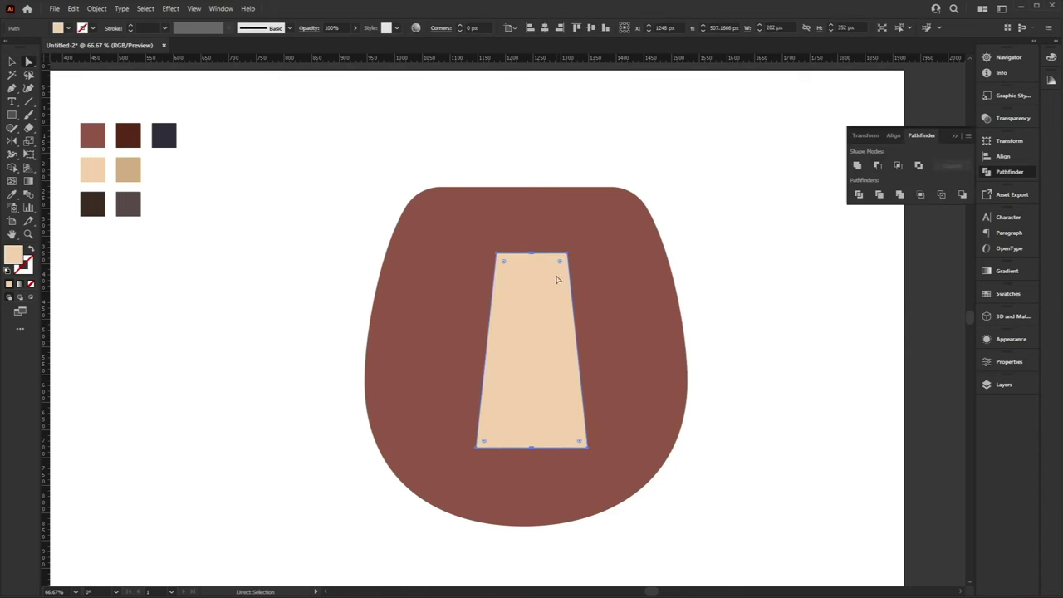
pyautogui.moveTo(561, 263); pyautogui.dragTo(546, 294)
# Draw a dark brown nose ellipse about 144 px wide at the snout's lower end and flatten it to about 76.5 px high
pyautogui.click(92, 204)
pyautogui.moveTo(12, 114); pyautogui.dragTo(64, 141)
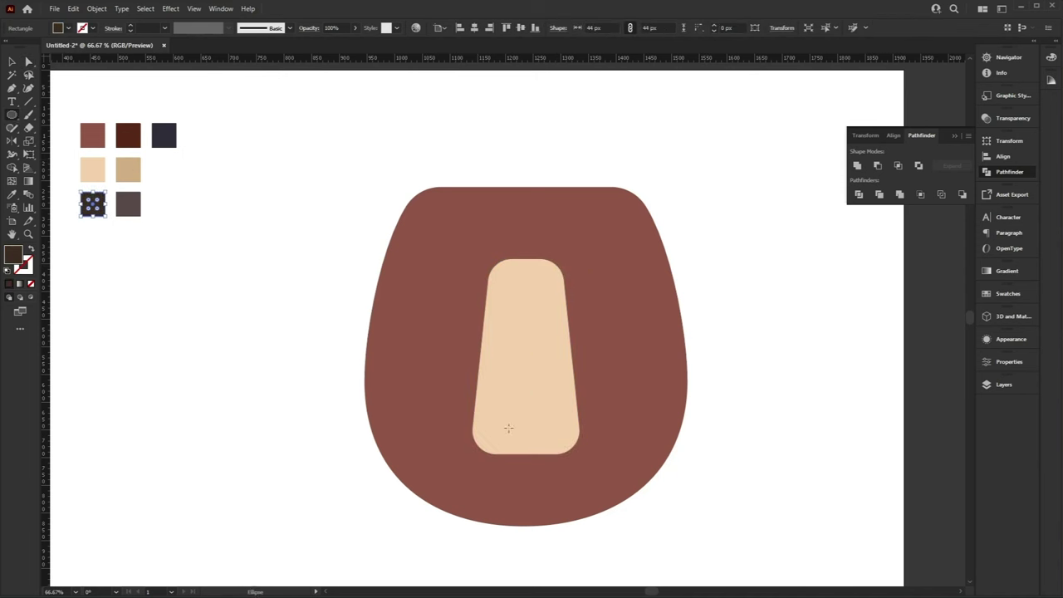
pyautogui.moveTo(490, 396); pyautogui.dragTo(572, 448)
pyautogui.press('v')
pyautogui.hotkey('ctrl', '1')
pyautogui.scroll(2, 571, 407)
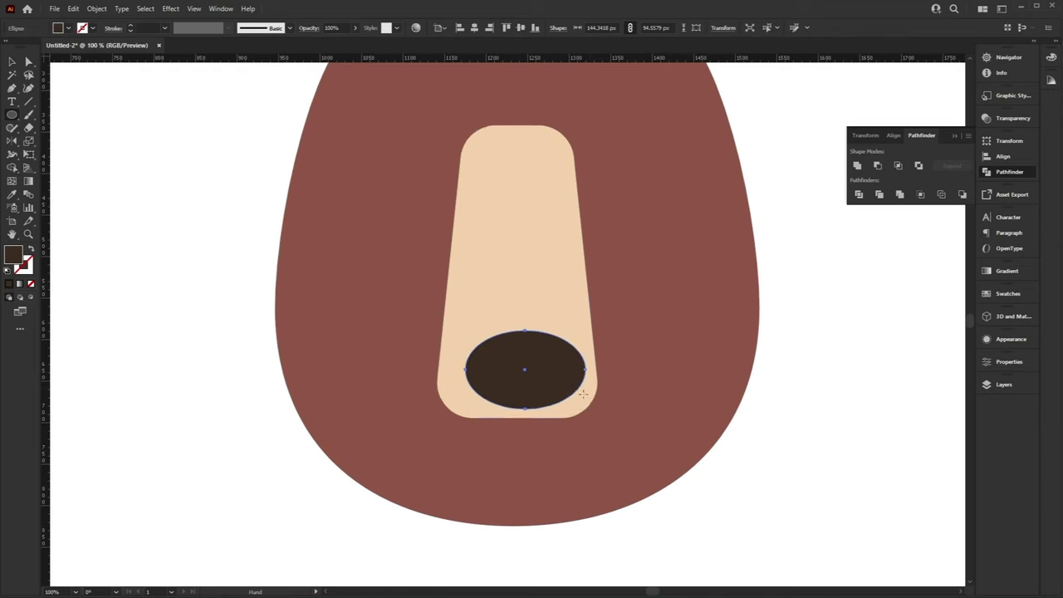
pyautogui.click(817, 374)
pyautogui.click(548, 376)
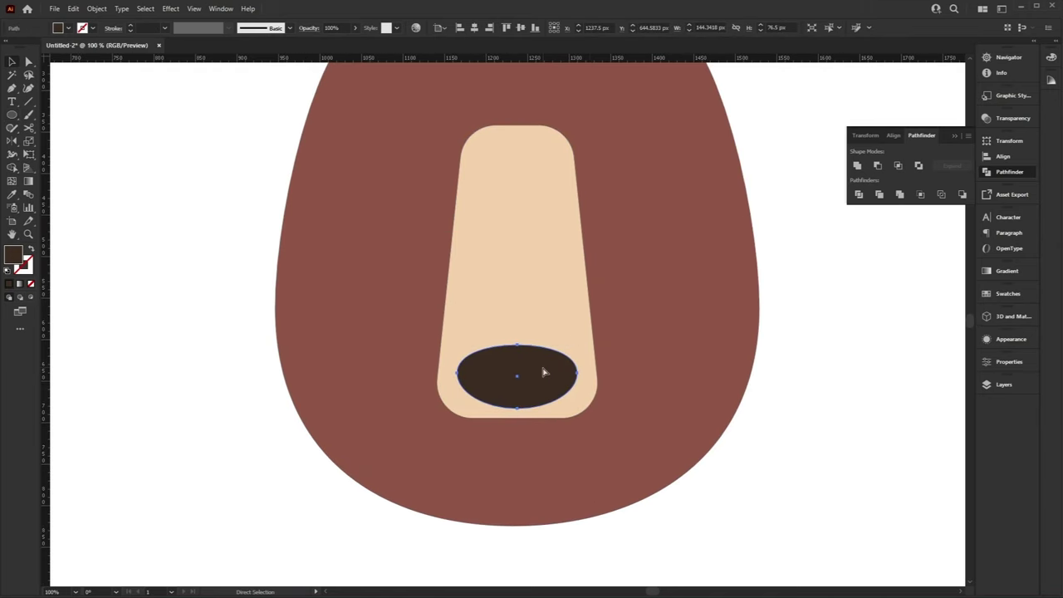
# Make a copy of the nose about 114 by 61 px, aligned to its top edge, and fill it with the grey-brown swatch colour
pyautogui.moveTo(517, 407); pyautogui.dragTo(518, 397)
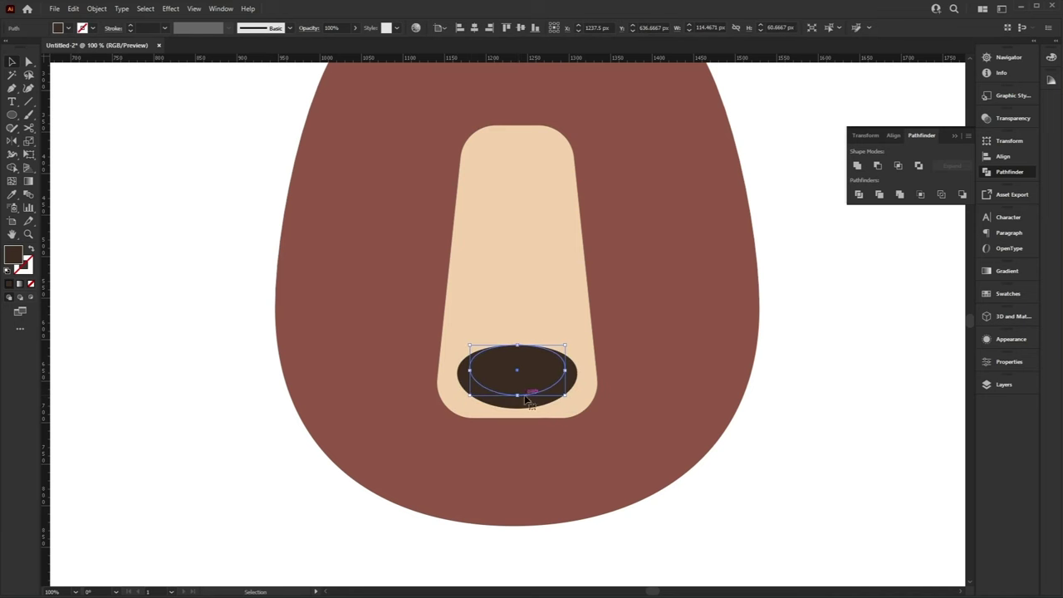
pyautogui.moveTo(256, 299); pyautogui.dragTo(357, 327)
pyautogui.moveTo(318, 256); pyautogui.dragTo(442, 306)
pyautogui.click(178, 176)
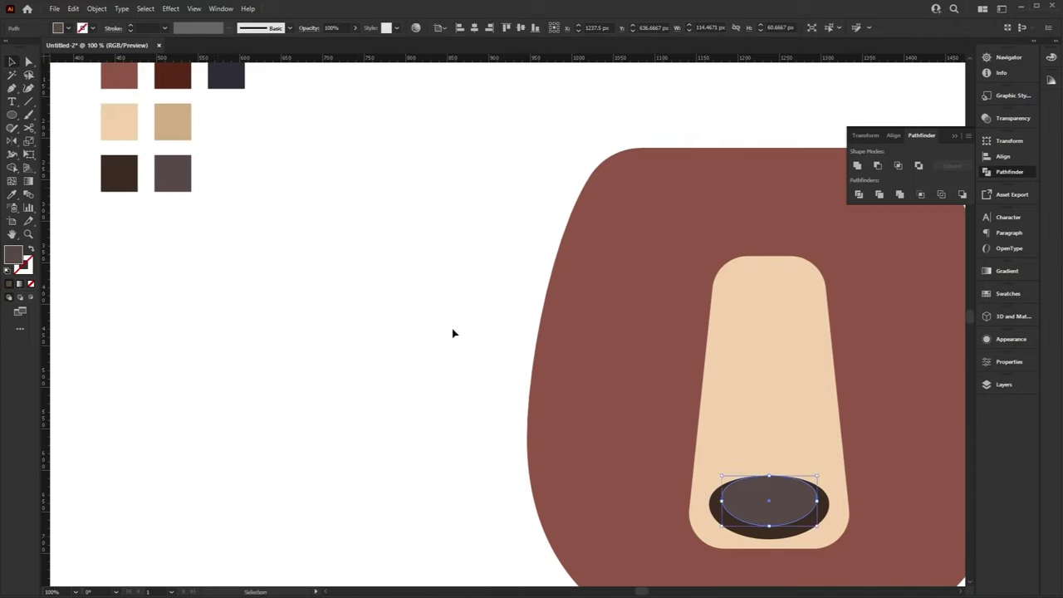
# Draw a tan ellipse about 169 by 116 px overlapping the lower part of the nose and the snout's bottom edge
pyautogui.moveTo(904, 551); pyautogui.dragTo(646, 446)
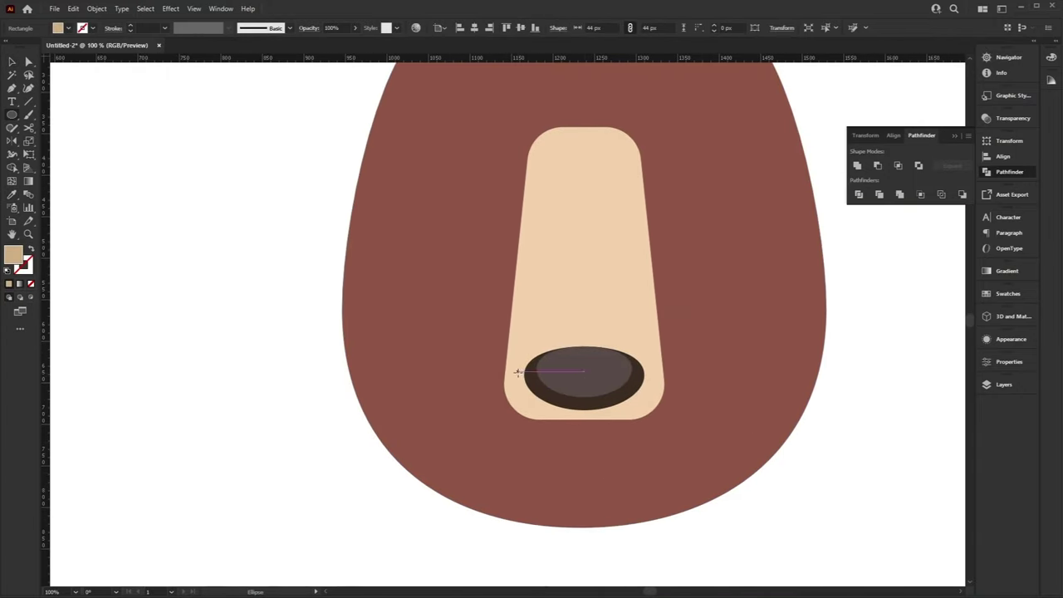
pyautogui.moveTo(516, 373); pyautogui.dragTo(662, 468)
pyautogui.moveTo(658, 468); pyautogui.dragTo(658, 468)
pyautogui.press('v')
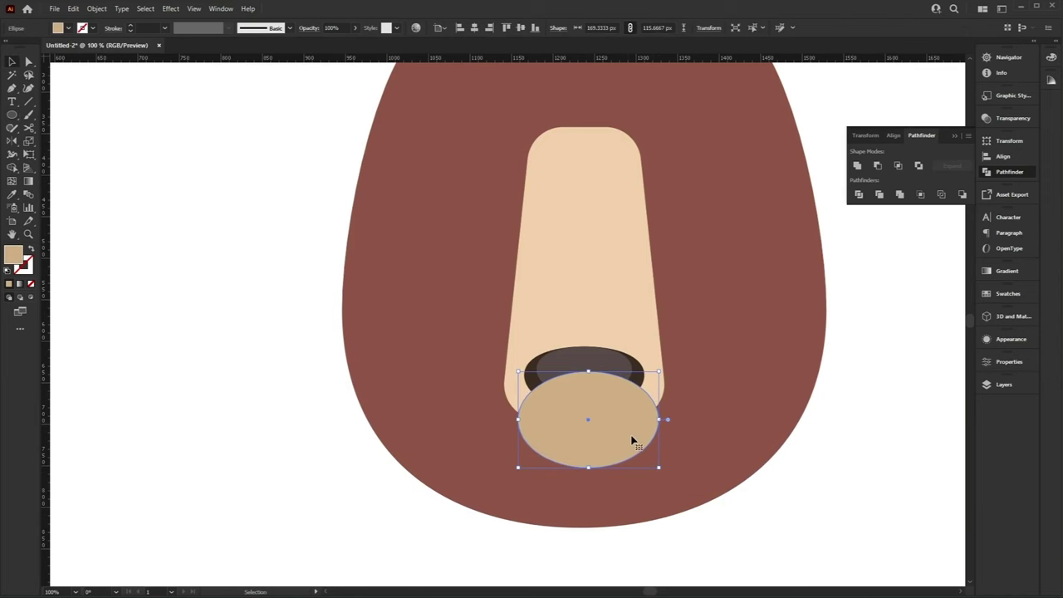
# Send the tan ellipse backward in the stacking order until it lies behind both nose ellipses
pyautogui.rightClick(629, 420)
pyautogui.click(723, 416)
pyautogui.moveTo(723, 415); pyautogui.dragTo(663, 331)
pyautogui.rightClick(592, 333)
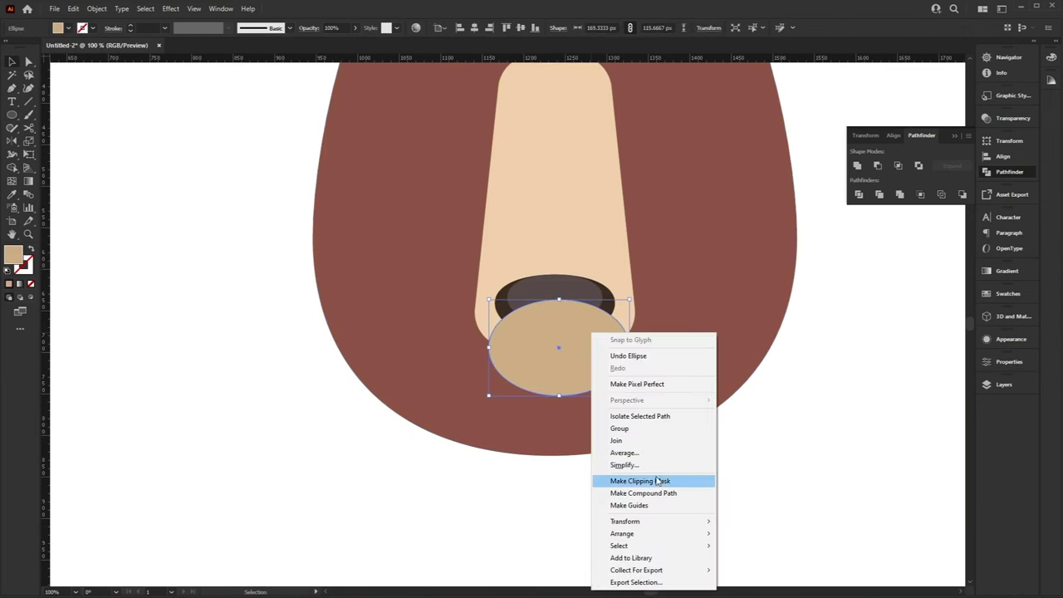
pyautogui.moveTo(695, 534)
pyautogui.click(764, 557)
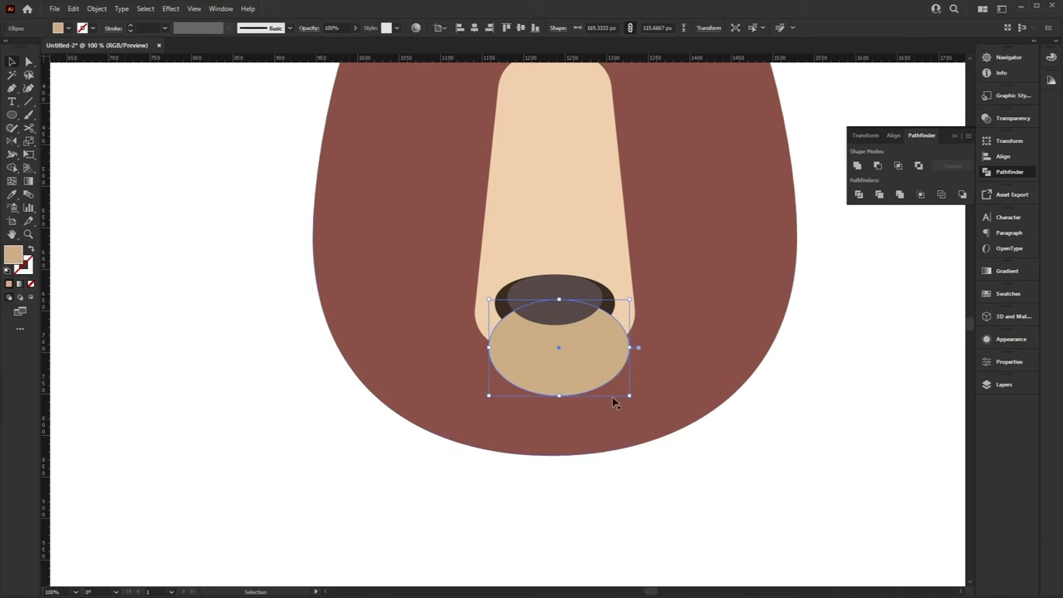
pyautogui.rightClick(601, 363)
pyautogui.moveTo(696, 562)
pyautogui.click(776, 586)
pyautogui.click(811, 382)
pyautogui.scroll(2, 612, 417)
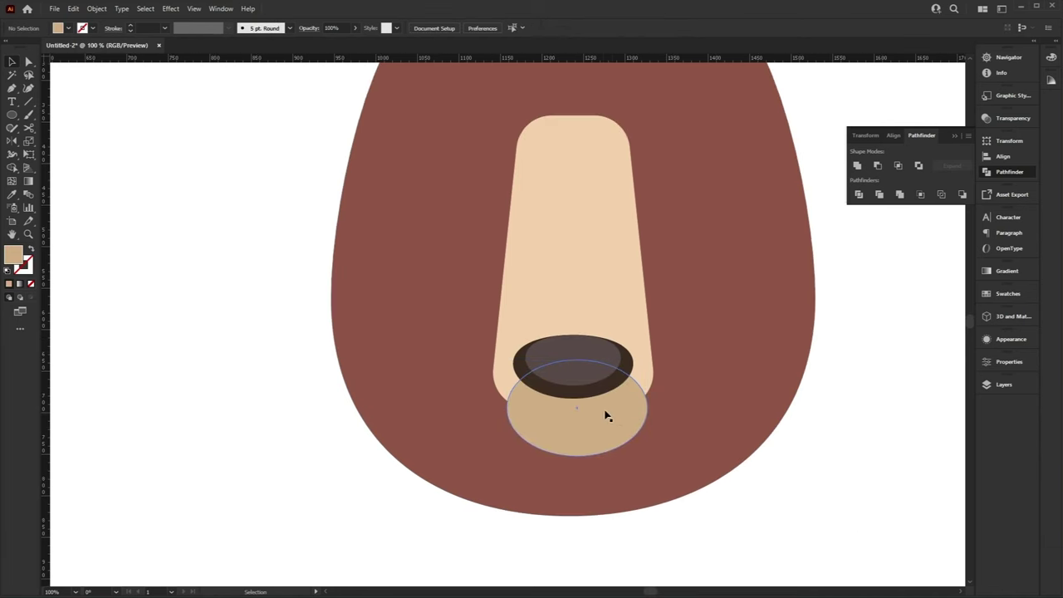
pyautogui.rightClick(603, 408)
pyautogui.click(548, 419)
pyautogui.rightClick(550, 417)
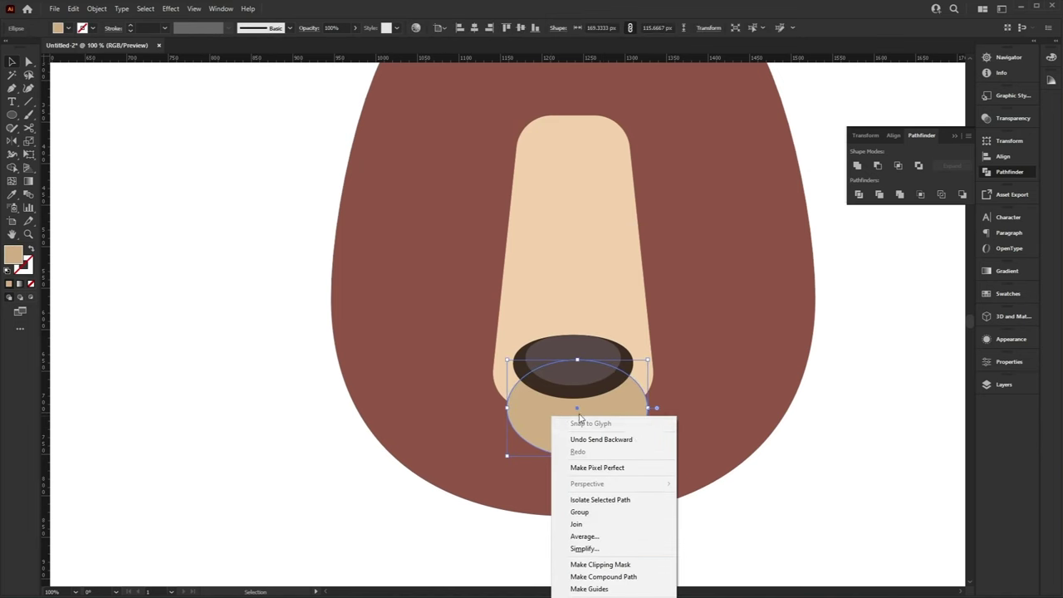
pyautogui.click(735, 507)
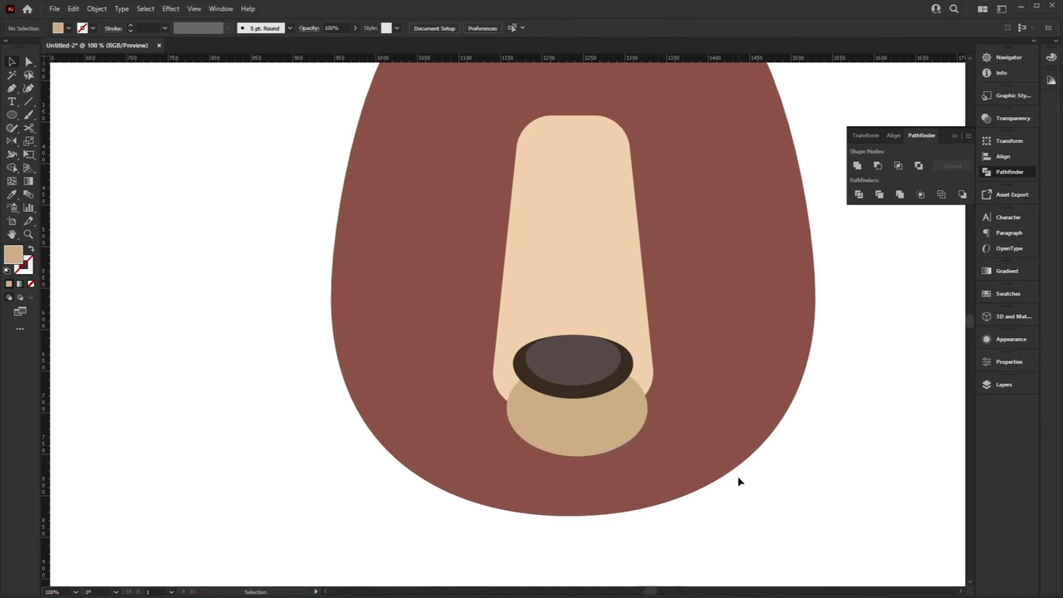
# Send the tan ellipse one more level backward, behind the beige snout, to form the chin
pyautogui.scroll(-3, 743, 415)
pyautogui.click(748, 361)
pyautogui.rightClick(623, 266)
pyautogui.click(613, 283)
pyautogui.rightClick(622, 274)
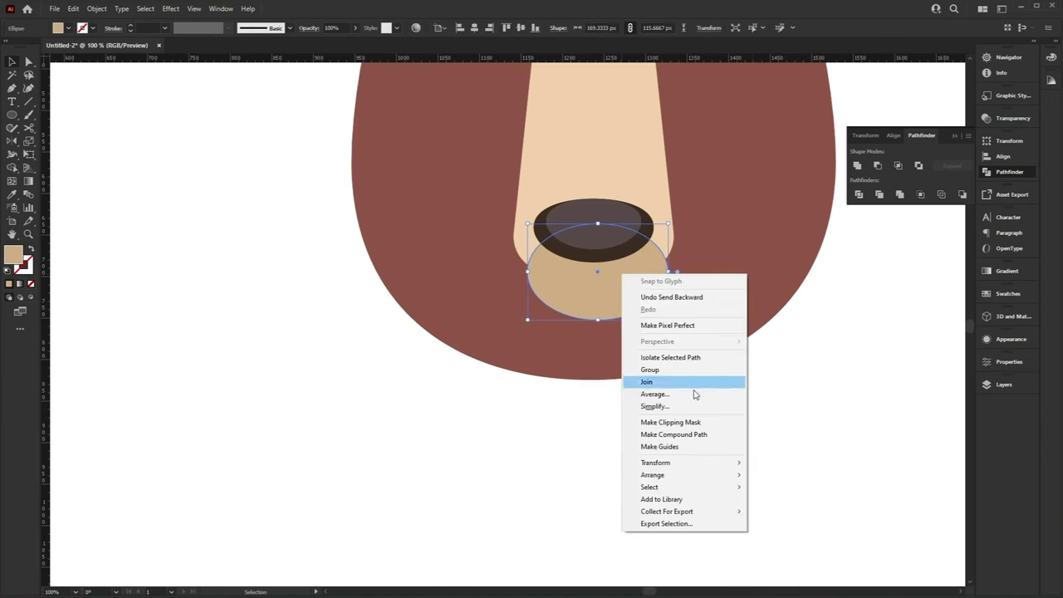
pyautogui.moveTo(688, 475)
pyautogui.click(806, 487)
pyautogui.click(828, 333)
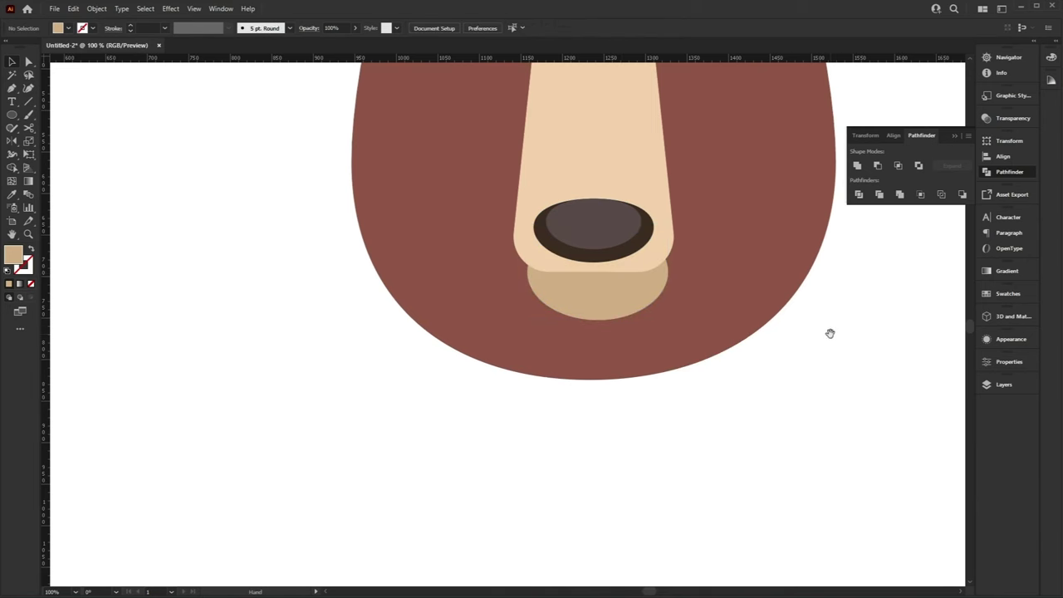
# Draw a reddish-brown ear circle about 133 px in diameter over the head's upper-left corner
pyautogui.scroll(3, 653, 436)
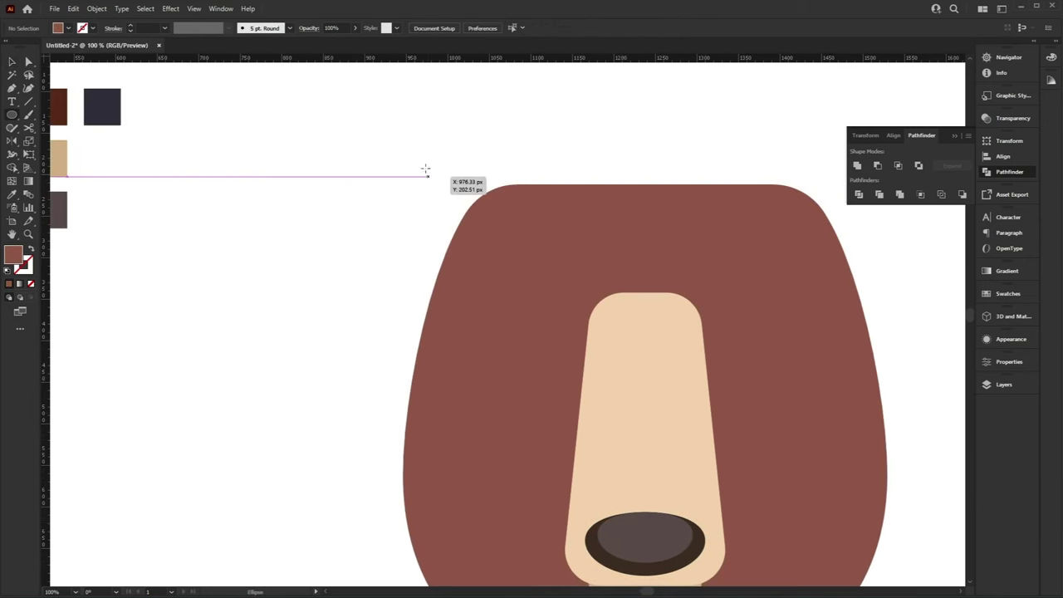
pyautogui.moveTo(426, 171); pyautogui.dragTo(537, 279)
pyautogui.press('v')
pyautogui.click(221, 206)
pyautogui.press('space')
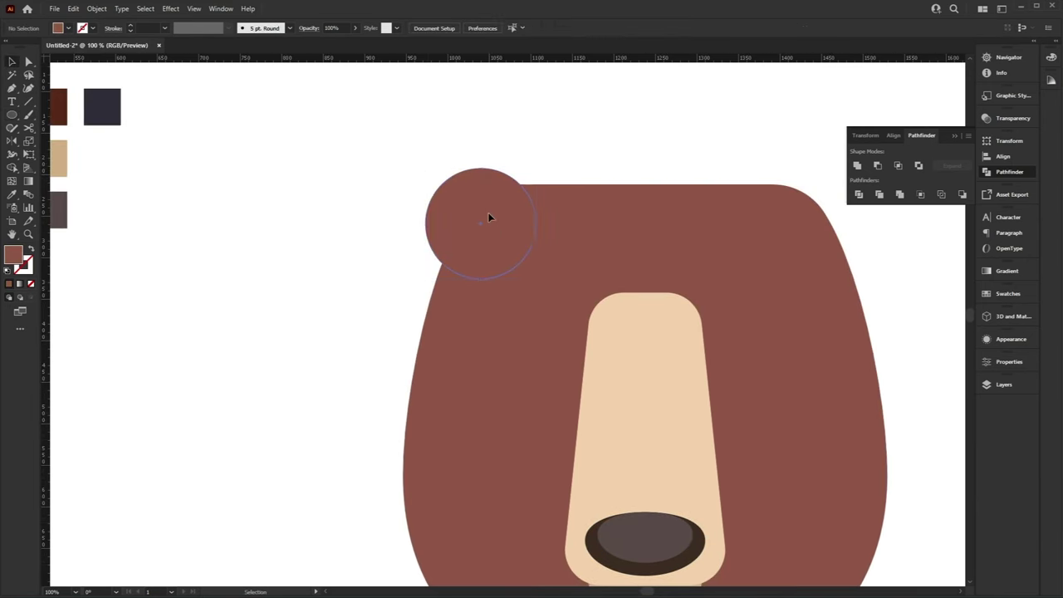
# Make a smaller copy of the ear circle, about 109 px in diameter, inside the original
pyautogui.press('a')
pyautogui.click(489, 217)
pyautogui.press('v')
pyautogui.moveTo(426, 168); pyautogui.dragTo(436, 178)
# Fill the inner ear circle with the dark red-brown swatch colour and nudge it slightly toward the lower right
pyautogui.press('space')
pyautogui.moveTo(360, 210); pyautogui.dragTo(448, 245)
pyautogui.click(145, 139)
pyautogui.hotkey('ctrl', 'z')
pyautogui.click(144, 137)
pyautogui.press('space')
pyautogui.moveTo(399, 281); pyautogui.dragTo(284, 235)
pyautogui.press('v')
pyautogui.moveTo(468, 221); pyautogui.dragTo(478, 228)
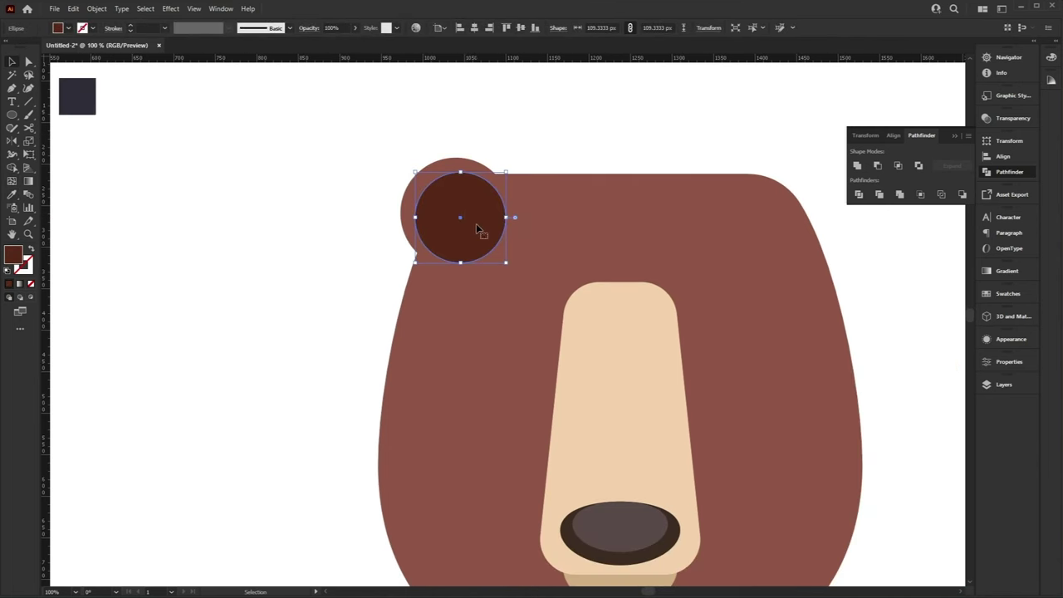
# Move both ear circles together outward beyond the head's upper-left corner and group them
pyautogui.keyDown('shift'); pyautogui.click(477, 168); pyautogui.keyUp('shift')
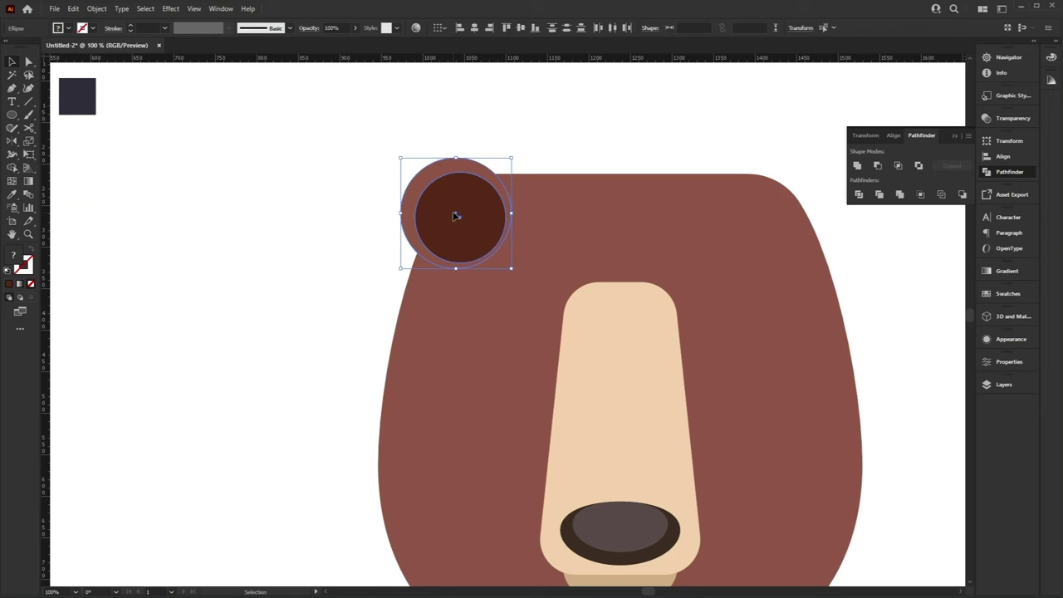
pyautogui.moveTo(455, 216)
pyautogui.mouseDown()
pyautogui.moveTo(433, 205)
pyautogui.moveTo(448, 203)
pyautogui.mouseUp()
pyautogui.press('a')
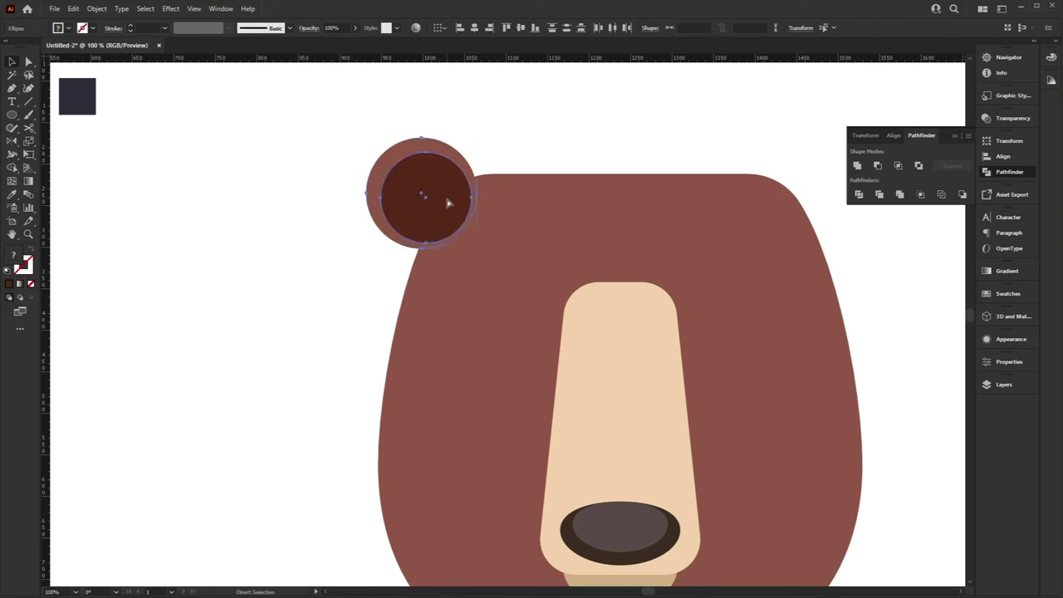
pyautogui.hotkey('ctrl', 'g')
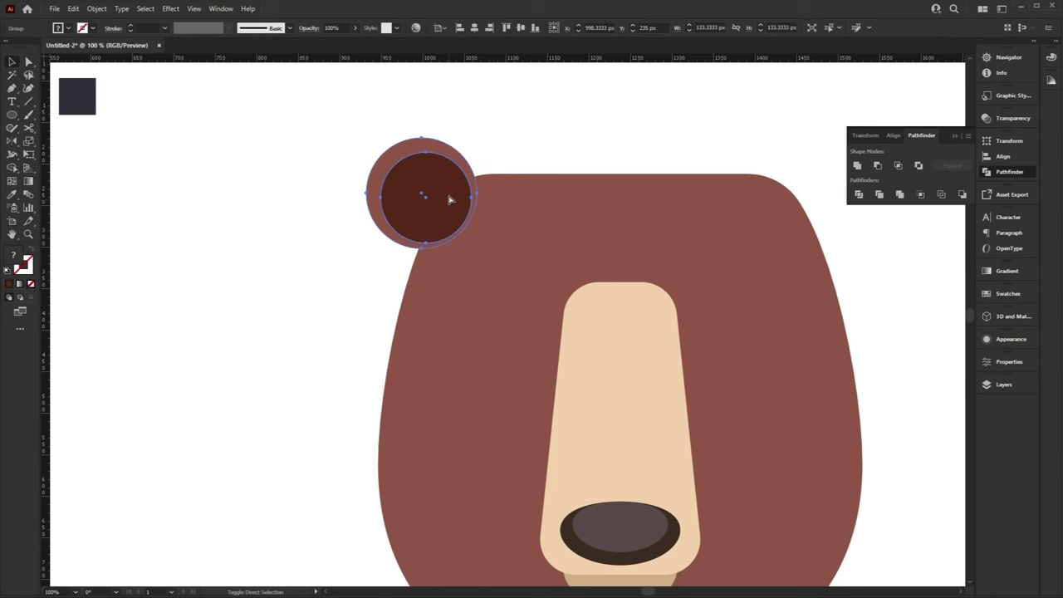
# Reflect a copy of the ear group and place it at the head's upper-right corner
pyautogui.press('v')
pyautogui.rightClick(448, 202)
pyautogui.moveTo(510, 313)
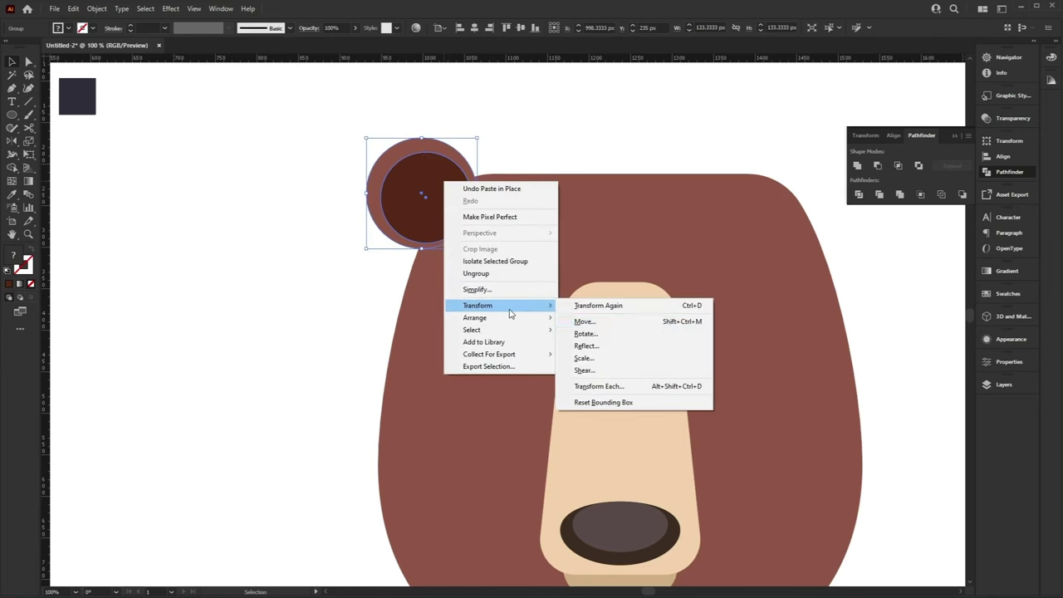
pyautogui.click(634, 345)
pyautogui.click(512, 462)
pyautogui.moveTo(420, 214)
pyautogui.mouseDown()
pyautogui.moveTo(748, 220)
pyautogui.moveTo(791, 237)
pyautogui.moveTo(714, 216)
pyautogui.moveTo(721, 107)
pyautogui.mouseUp()
# Draw an eye circle about 75 px in diameter to the right of the snout, filled with the dark brown swatch colour
pyautogui.hotkey('ctrl', '-')
pyautogui.press('a')
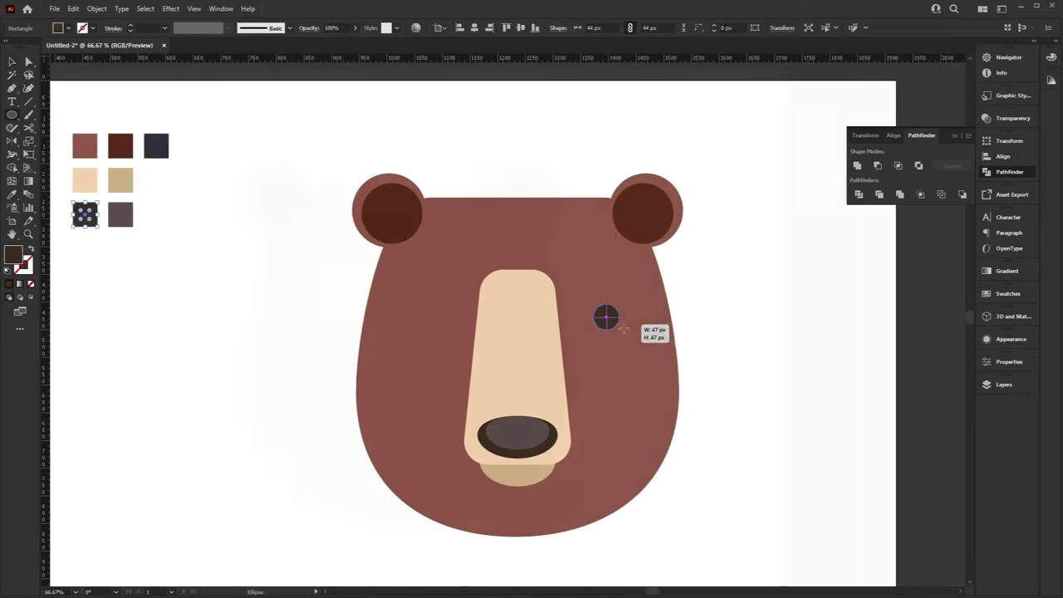
pyautogui.moveTo(618, 325); pyautogui.dragTo(635, 339)
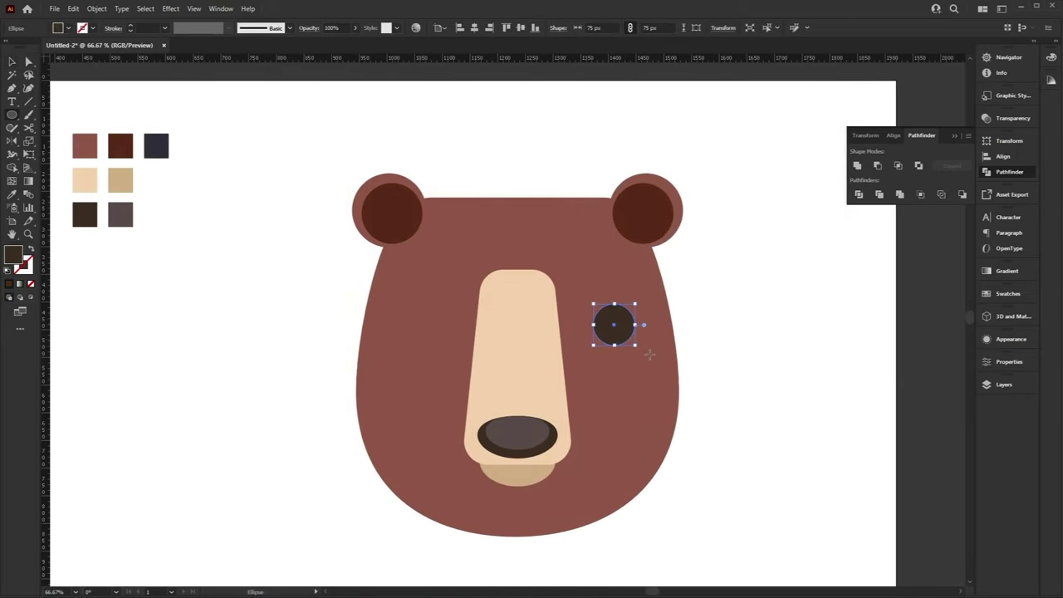
pyautogui.press('v')
pyautogui.hotkey('ctrl', '1')
pyautogui.press('v')
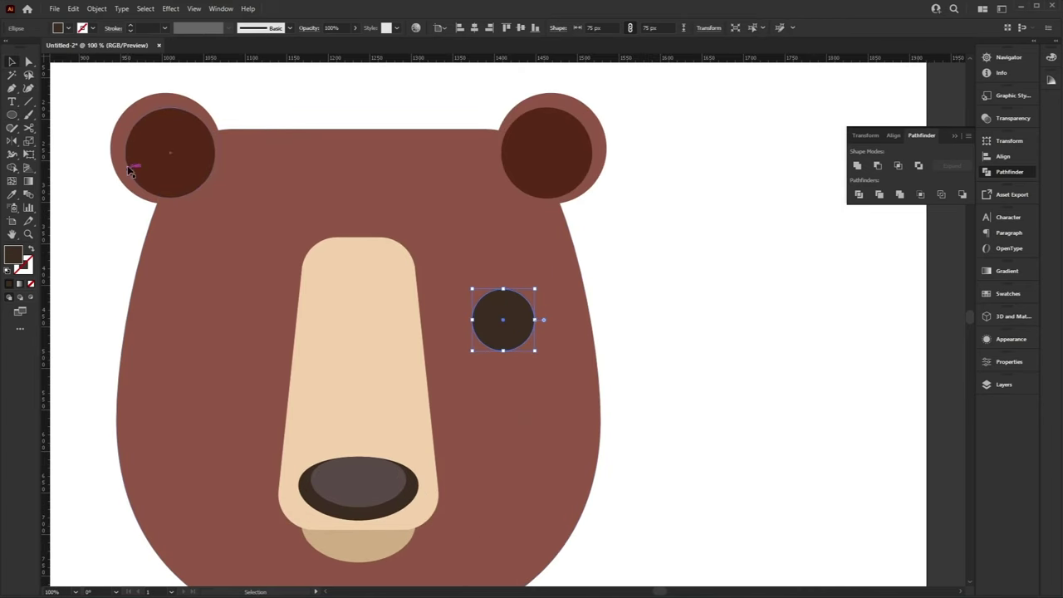
# Draw a highlight circle about 27 px in diameter inside the eye, fill it white and shift it toward the eye's upper left
pyautogui.click(12, 116)
pyautogui.moveTo(488, 313); pyautogui.dragTo(511, 336)
pyautogui.press('i')
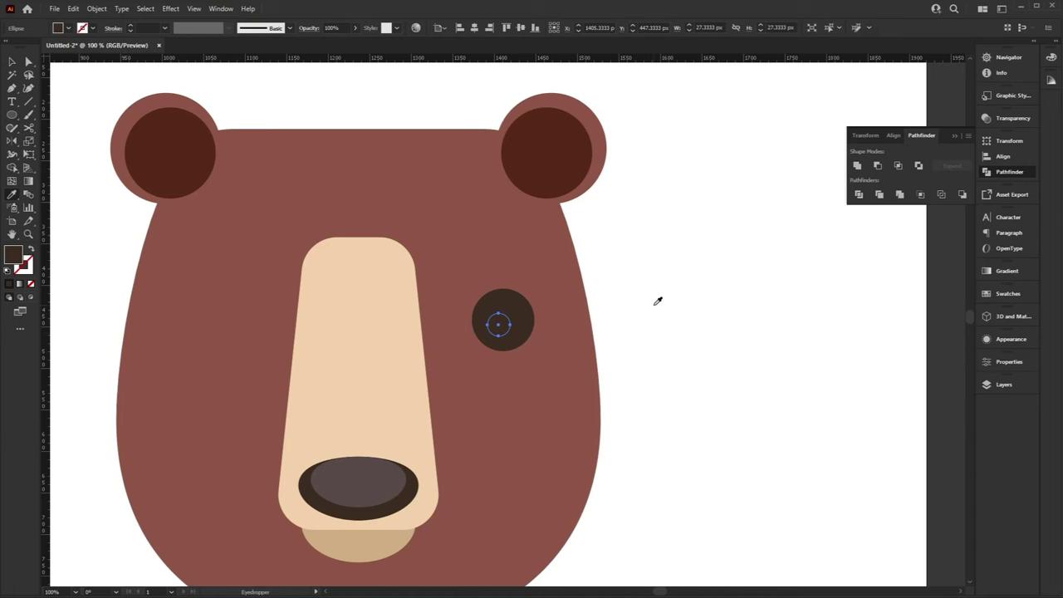
pyautogui.click(657, 300)
pyautogui.press('v')
pyautogui.click(700, 340)
pyautogui.moveTo(499, 327); pyautogui.dragTo(597, 232)
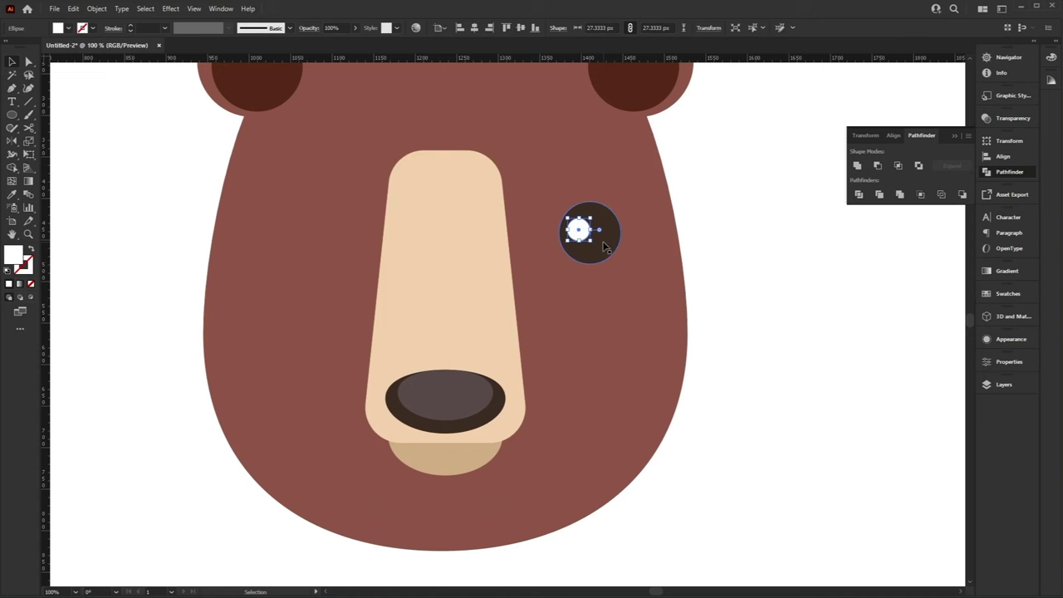
# Move the eye and its highlight together closer to the snout and scale them down to about 49.5 px
pyautogui.keyDown('shift'); pyautogui.click(604, 245); pyautogui.keyUp('shift')
pyautogui.moveTo(595, 241); pyautogui.dragTo(590, 241)
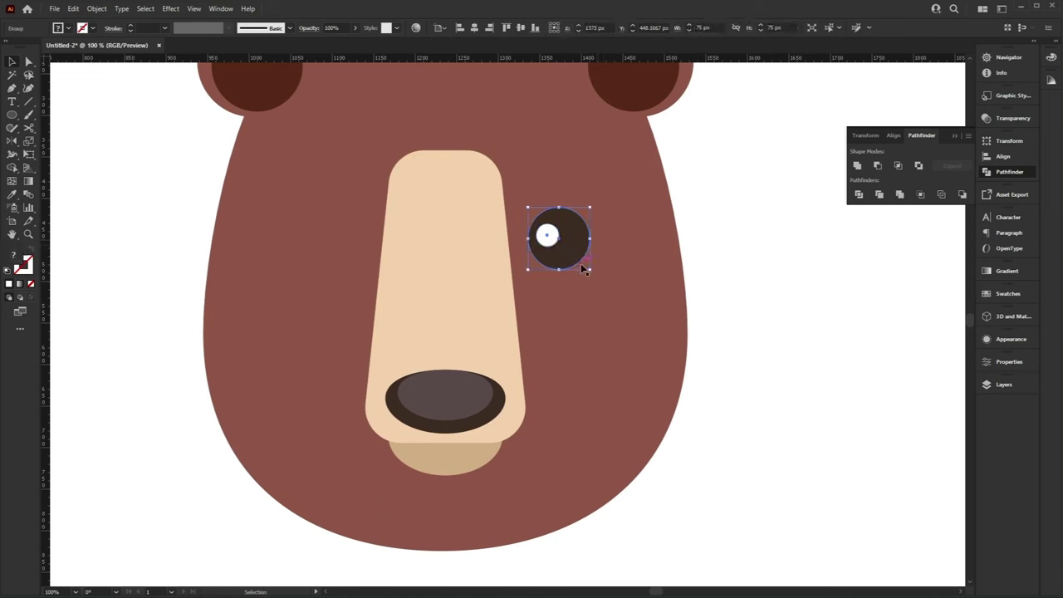
pyautogui.moveTo(590, 269); pyautogui.dragTo(548, 241)
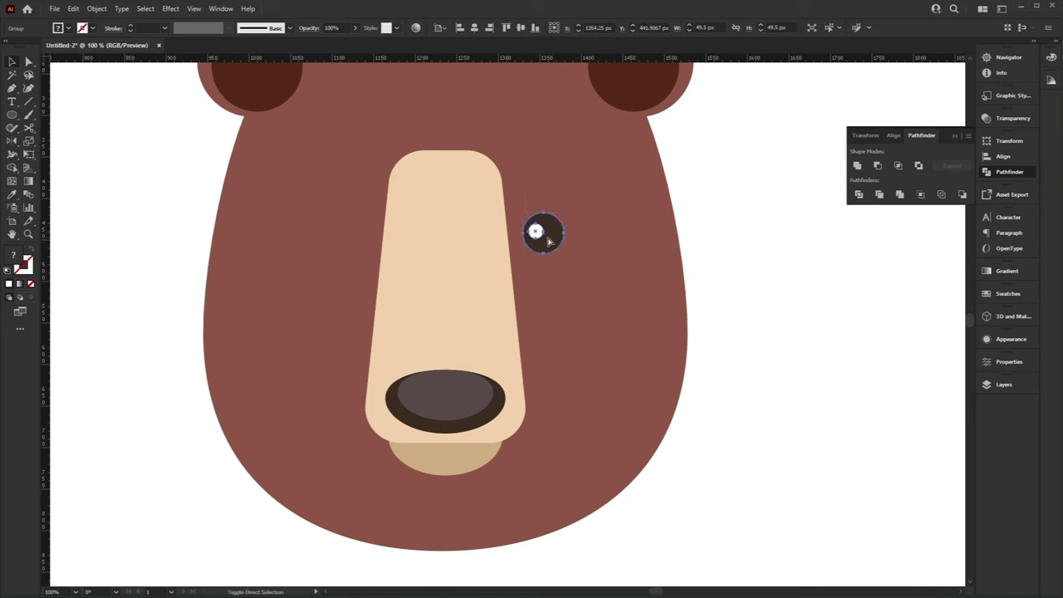
# Place a copy of the eye at the same height on the left side of the snout
pyautogui.hotkey('shift', 'ctrl', 'g')
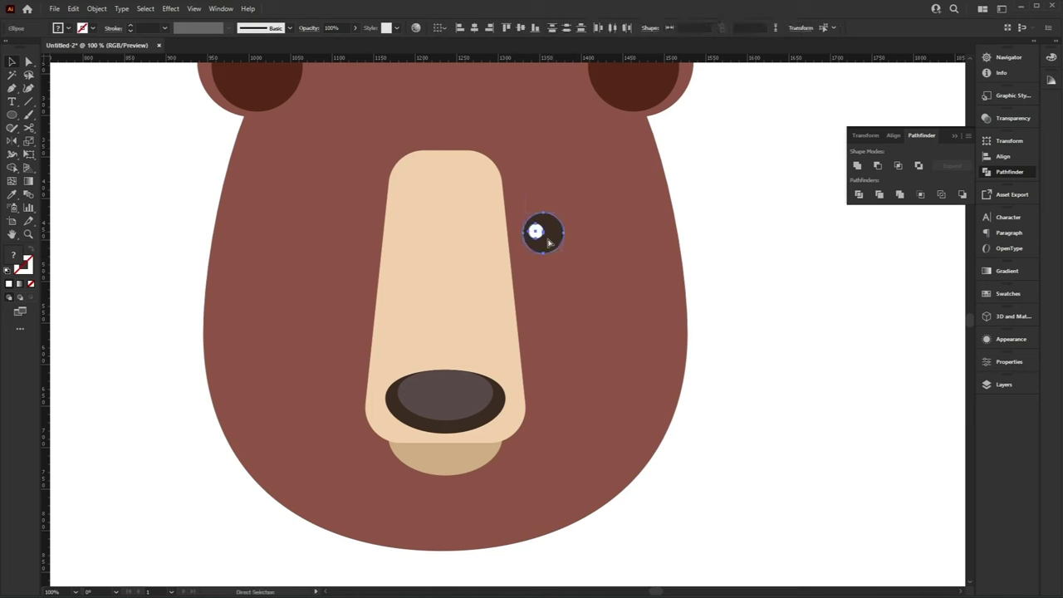
pyautogui.hotkey('ctrl', 'c')
pyautogui.hotkey('ctrl', 'v')
pyautogui.moveTo(502, 337); pyautogui.dragTo(346, 242)
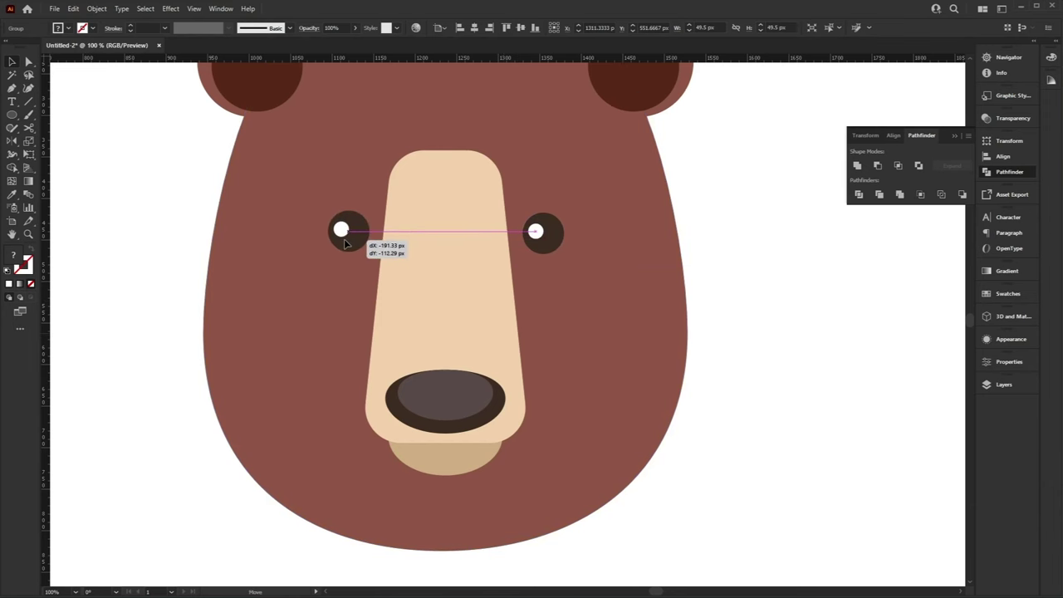
pyautogui.moveTo(345, 243); pyautogui.dragTo(345, 243)
pyautogui.click(759, 335)
# With the Pen tool and the darker orange swatch colour, draw the left half of a head, about 307 by 371 px, with a curved upper edge
pyautogui.moveTo(728, 299); pyautogui.dragTo(807, 344)
pyautogui.moveTo(625, 423); pyautogui.dragTo(617, 353)
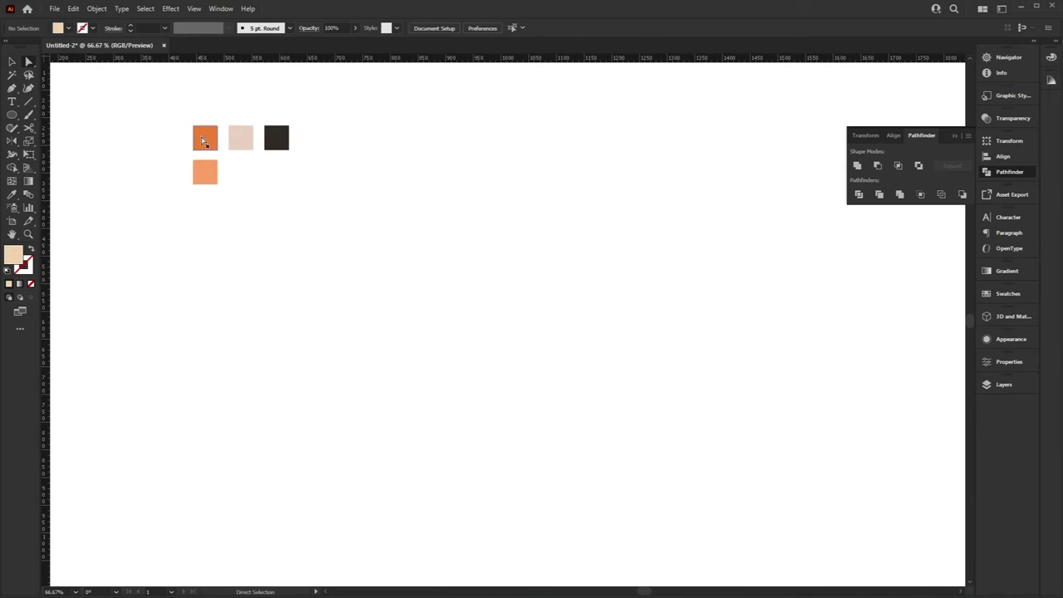
pyautogui.click(203, 140)
pyautogui.click(294, 230)
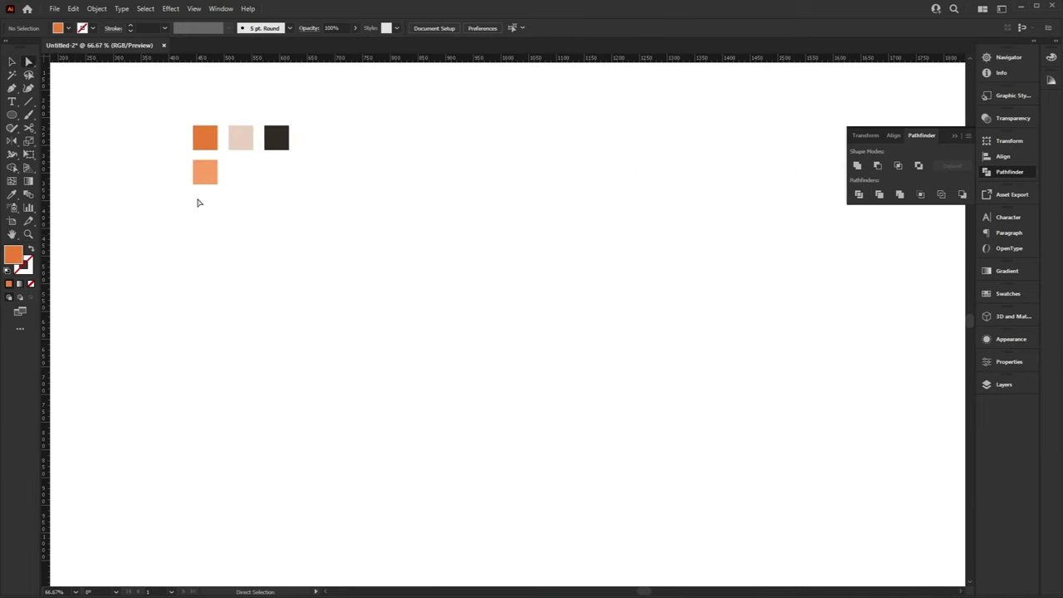
pyautogui.click(531, 207)
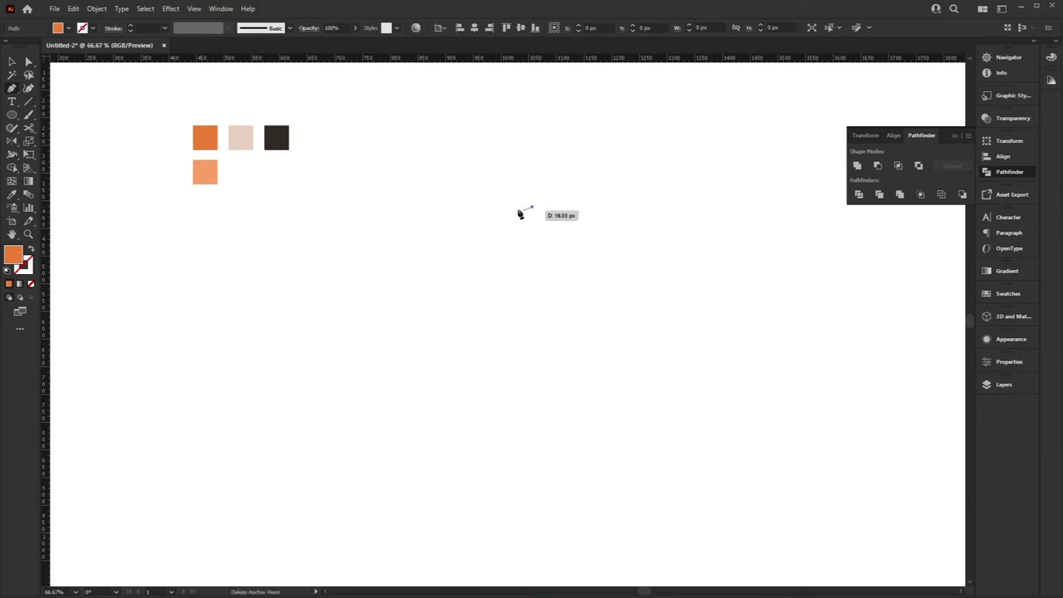
pyautogui.moveTo(363, 350); pyautogui.dragTo(319, 481)
pyautogui.click(362, 351)
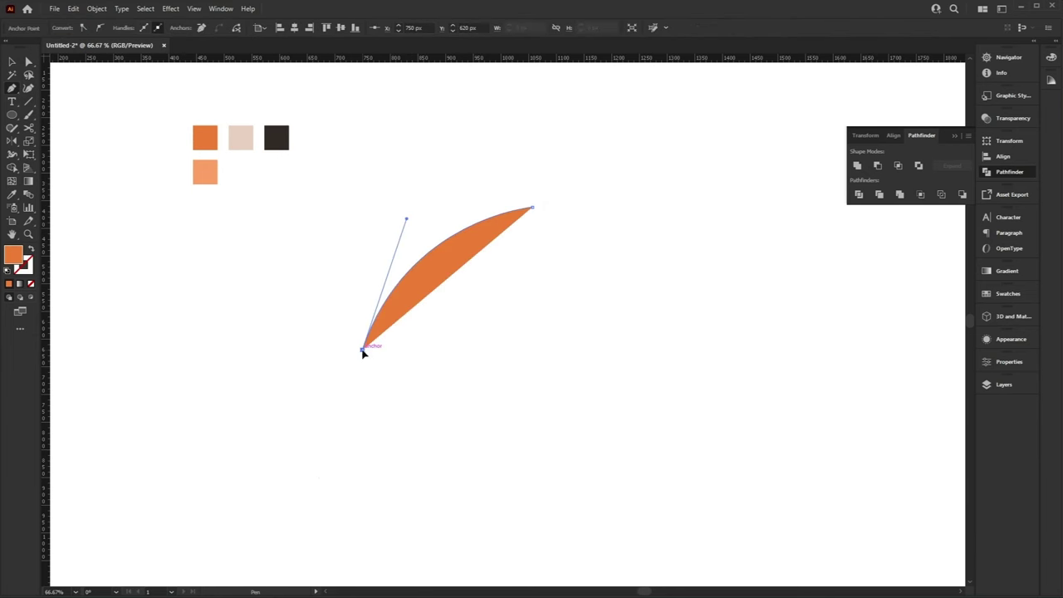
pyautogui.click(533, 411)
pyautogui.keyDown('ctrl'); pyautogui.click(593, 391); pyautogui.keyUp('ctrl')
pyautogui.press('v')
# Reflect a copy of the orange half against its straight vertical edge and unite both halves into one shape
pyautogui.click(498, 283)
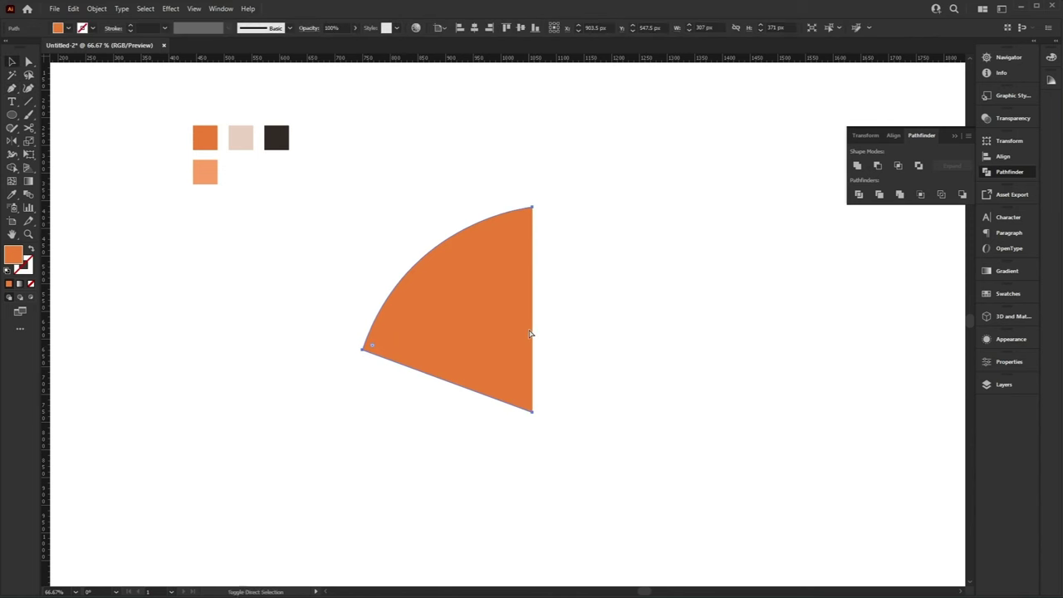
pyautogui.rightClick(531, 333)
pyautogui.moveTo(611, 470)
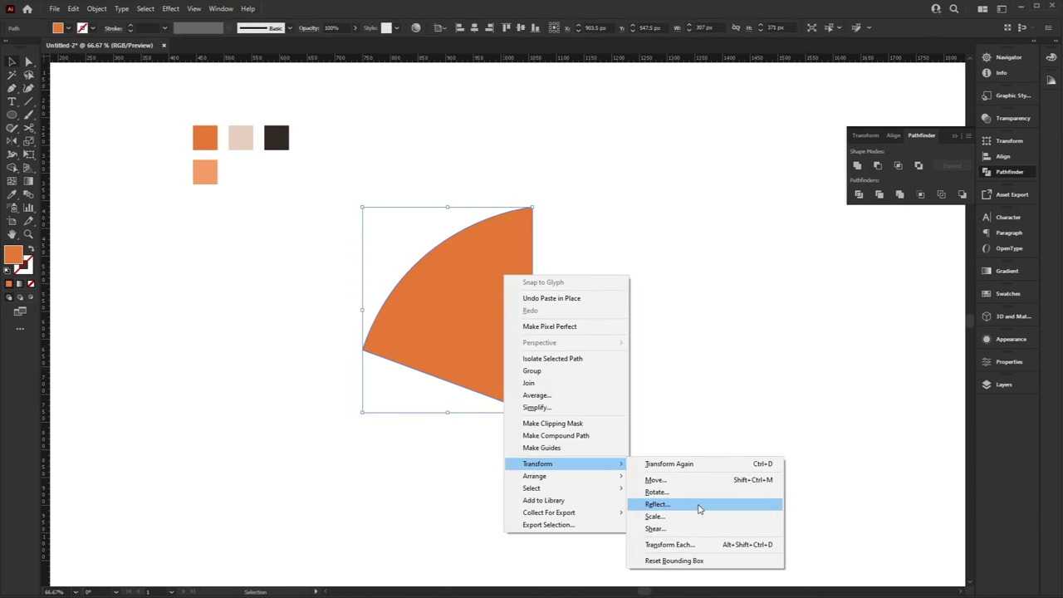
pyautogui.click(656, 504)
pyautogui.click(453, 460)
pyautogui.moveTo(417, 298); pyautogui.dragTo(588, 294)
pyautogui.click(681, 245)
pyautogui.moveTo(700, 188); pyautogui.dragTo(467, 314)
pyautogui.click(856, 166)
pyautogui.click(705, 197)
# Round the top centre point of the orange head shape into a smooth curve
pyautogui.press('a')
pyautogui.click(534, 211)
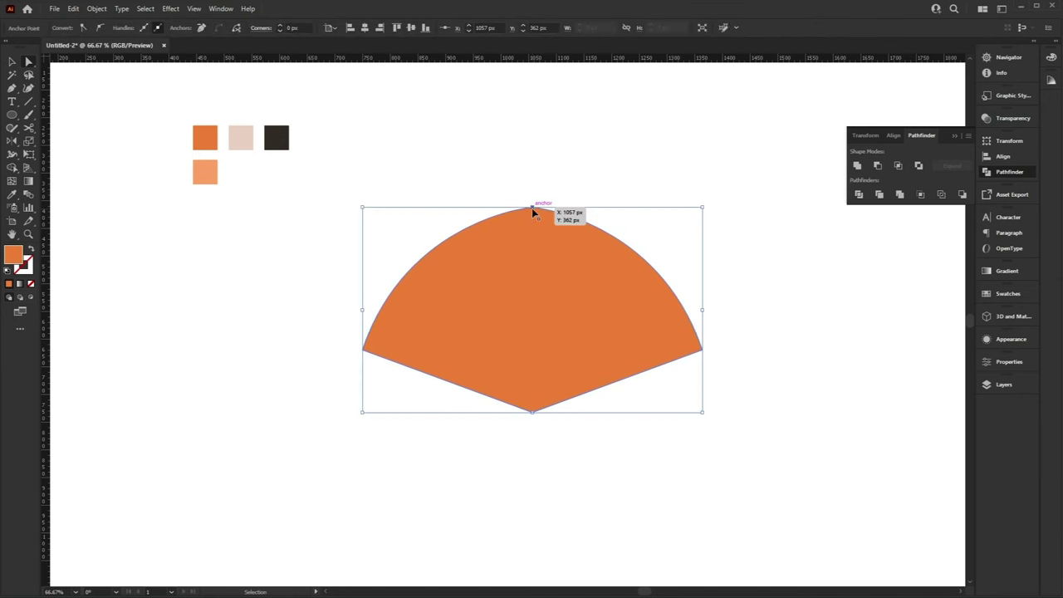
pyautogui.hotkey('ctrl', '+')
pyautogui.moveTo(580, 266); pyautogui.dragTo(517, 357)
pyautogui.press('v')
pyautogui.click(601, 216)
pyautogui.click(612, 399)
pyautogui.moveTo(584, 412); pyautogui.dragTo(553, 287)
pyautogui.click(881, 451)
pyautogui.scroll(2, 850, 430)
pyautogui.hscroll(-2, 850, 429)
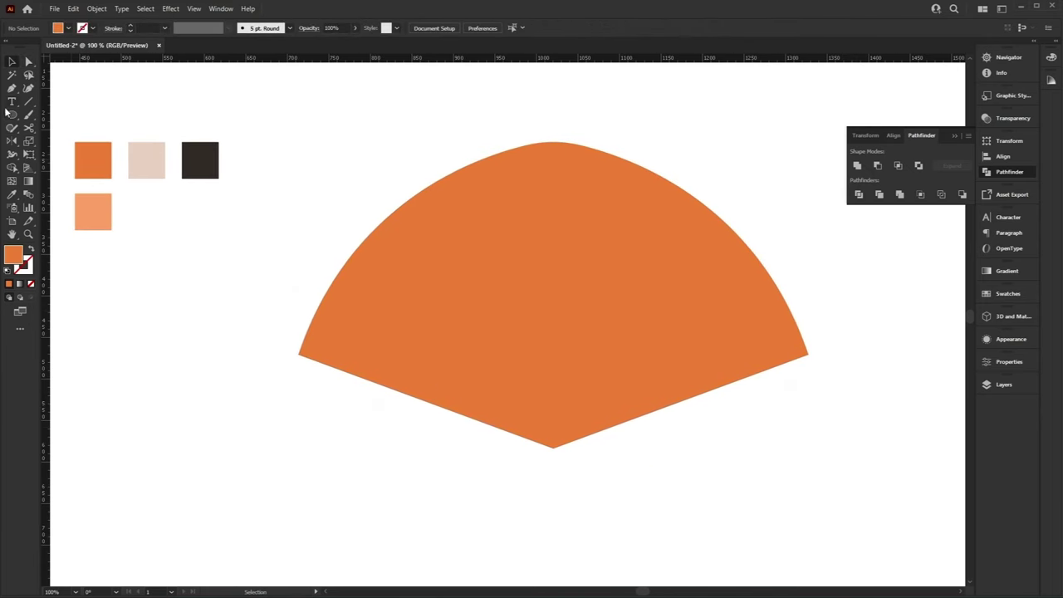
# Draw a pointed orange ear with curved sides on the head's upper-right edge using the Pen tool
pyautogui.click(12, 89)
pyautogui.moveTo(700, 171); pyautogui.dragTo(646, 205)
pyautogui.moveTo(569, 209); pyautogui.dragTo(726, 249)
pyautogui.press('v')
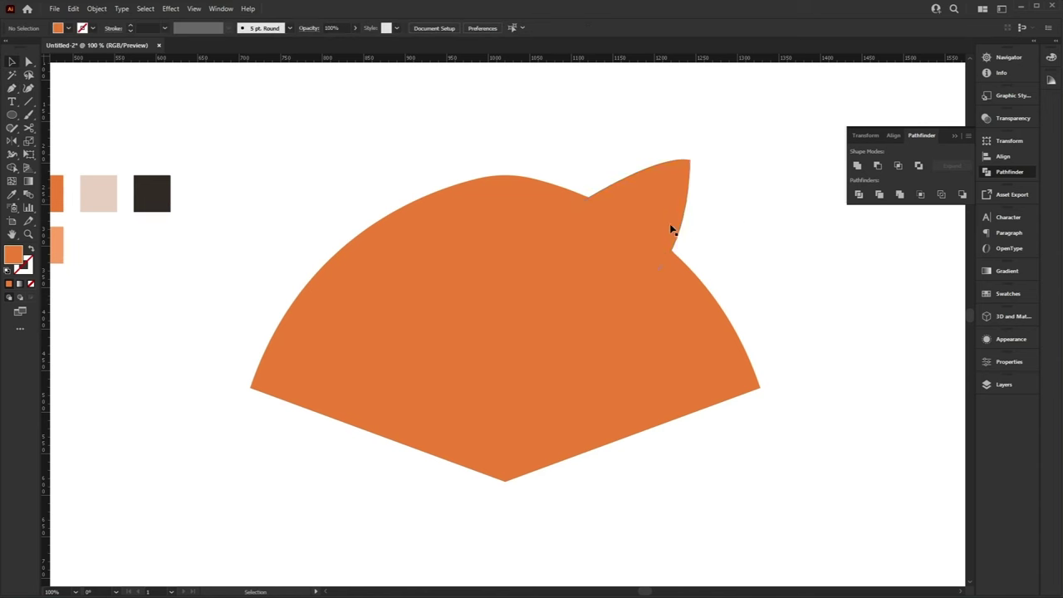
# Rotate the orange ear clockwise, shift it further right along the head and refine the curve of its upper edge
pyautogui.click(671, 205)
pyautogui.moveTo(707, 163); pyautogui.dragTo(729, 170)
pyautogui.moveTo(685, 216); pyautogui.dragTo(692, 215)
pyautogui.press('a')
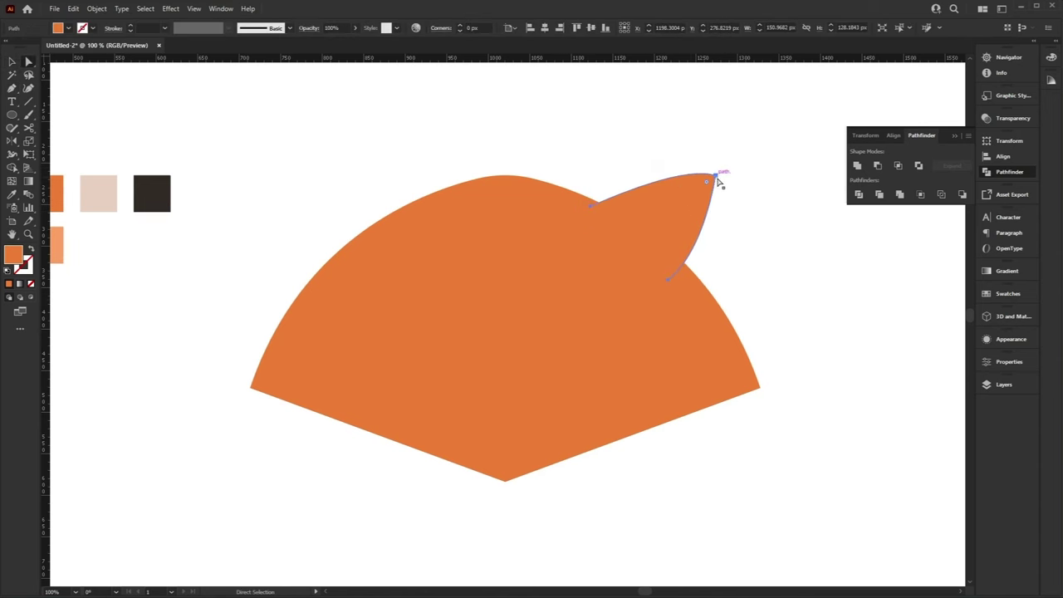
pyautogui.click(716, 177)
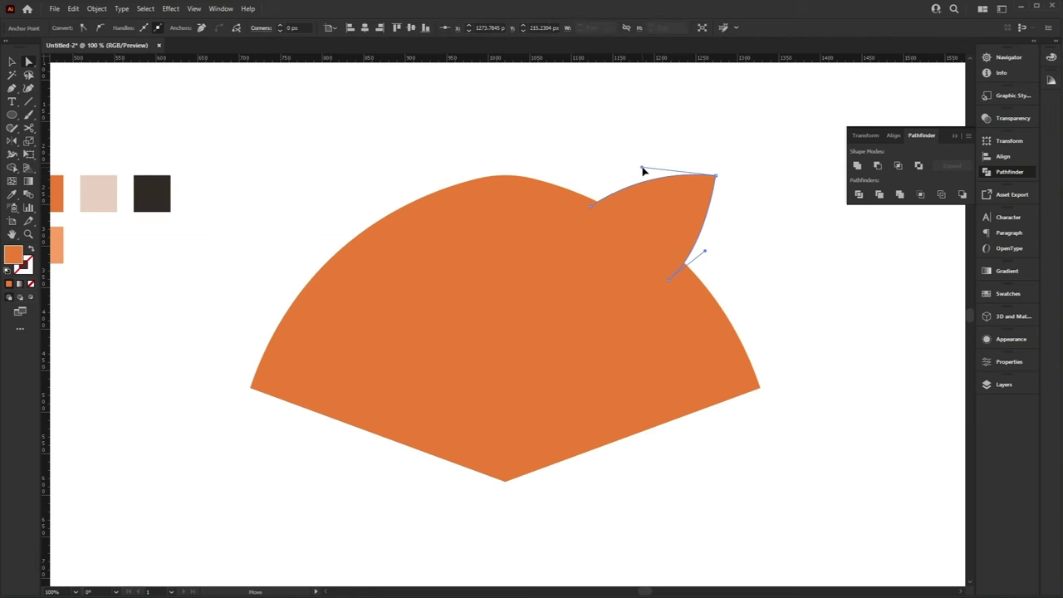
pyautogui.click(780, 245)
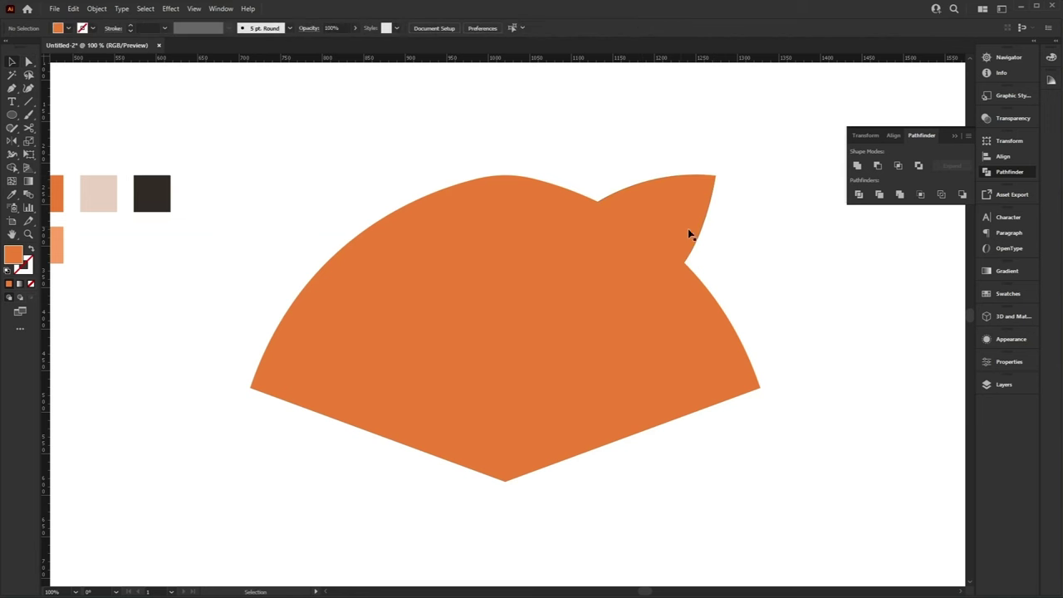
# Make a smaller copy of the orange ear and fill it with the dark orange swatch colour
pyautogui.click(688, 232)
pyautogui.moveTo(683, 230); pyautogui.dragTo(686, 253)
pyautogui.click(586, 222)
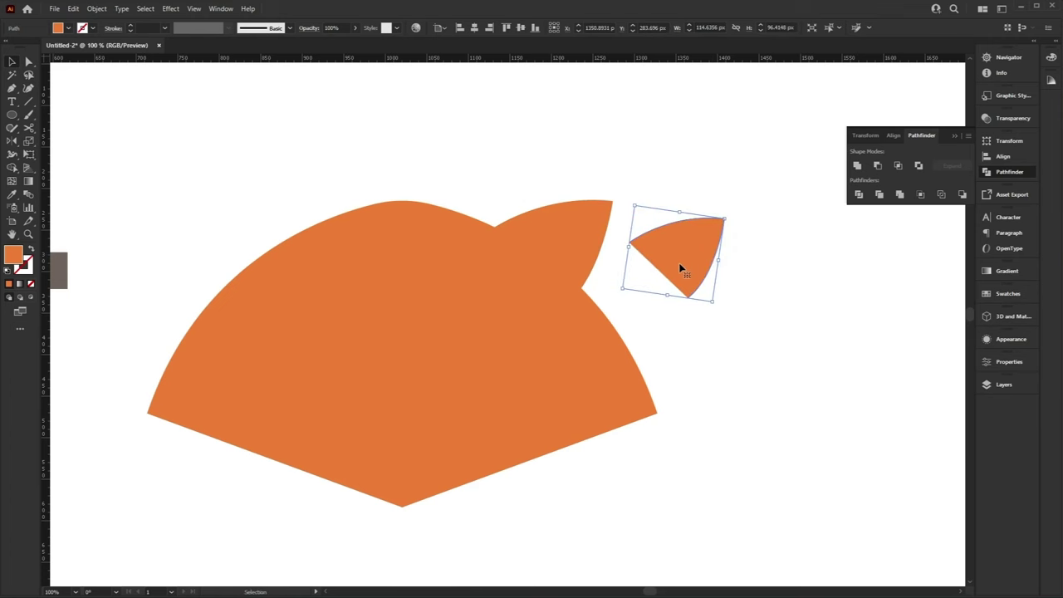
pyautogui.moveTo(261, 296); pyautogui.dragTo(534, 408)
pyautogui.press('i')
pyautogui.click(330, 359)
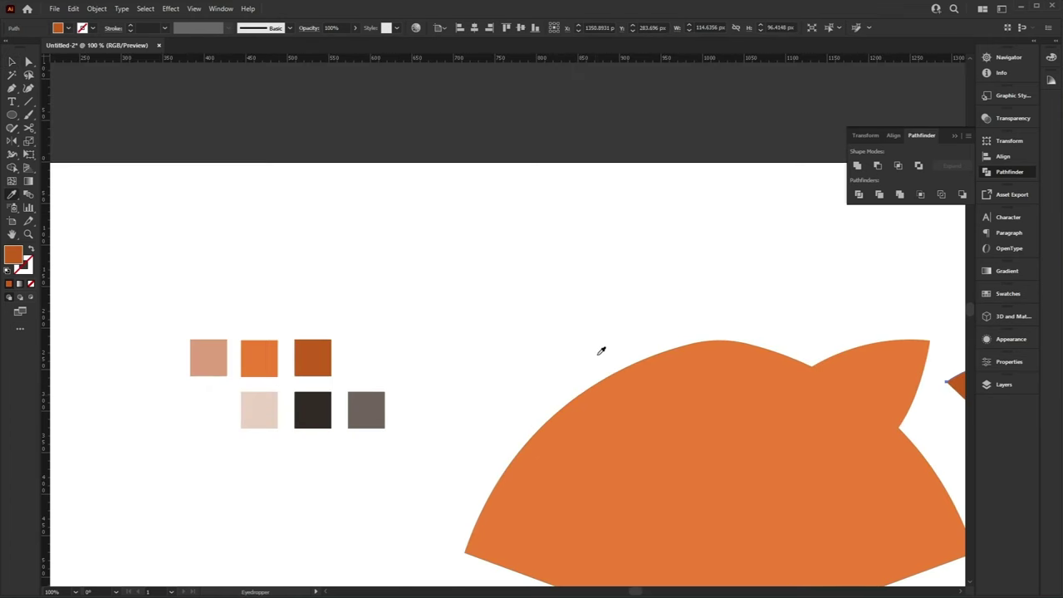
# Place the small dark orange shape inside the right ear as its inner ear
pyautogui.press('v')
pyautogui.hscroll(4, 662, 330)
pyautogui.scroll(-2, 662, 330)
pyautogui.moveTo(860, 332); pyautogui.dragTo(734, 326)
pyautogui.click(802, 297)
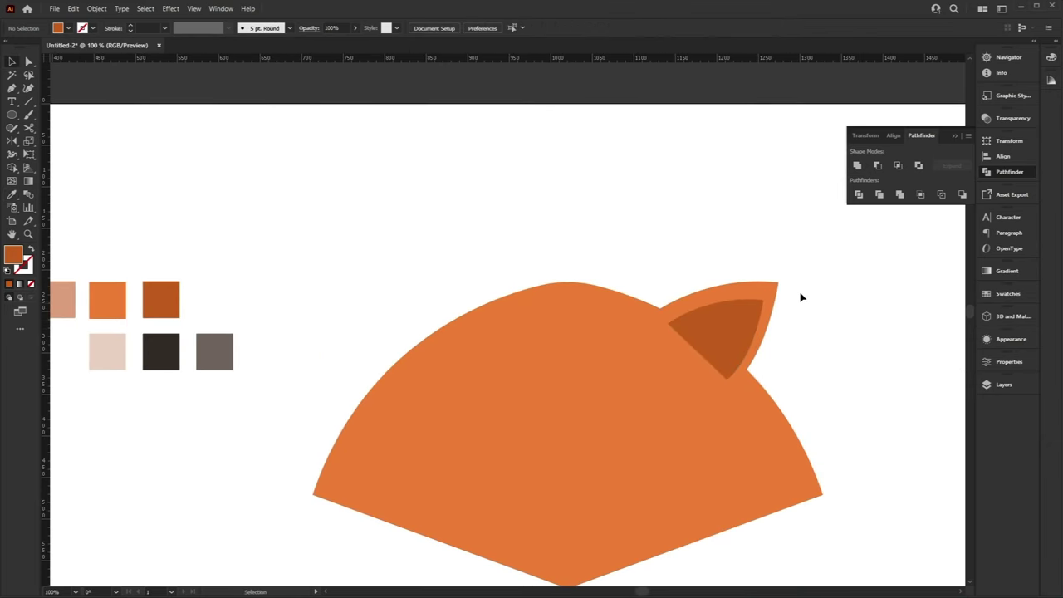
# Round the pointed tips of the outer and inner ear shapes together to a radius of about 16.77 px
pyautogui.click(745, 307)
pyautogui.press('a')
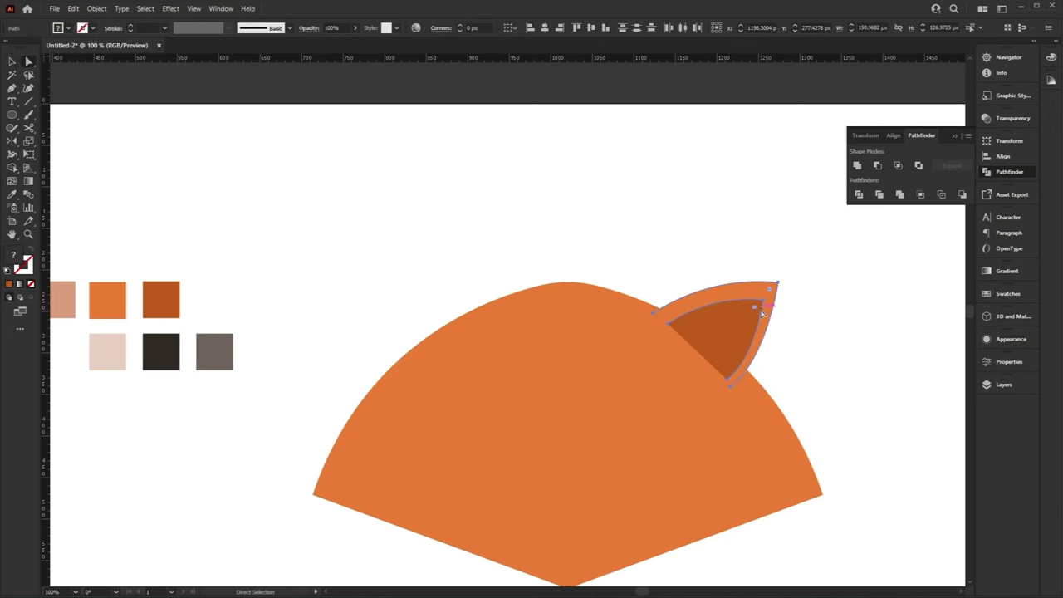
pyautogui.moveTo(757, 310); pyautogui.dragTo(747, 317)
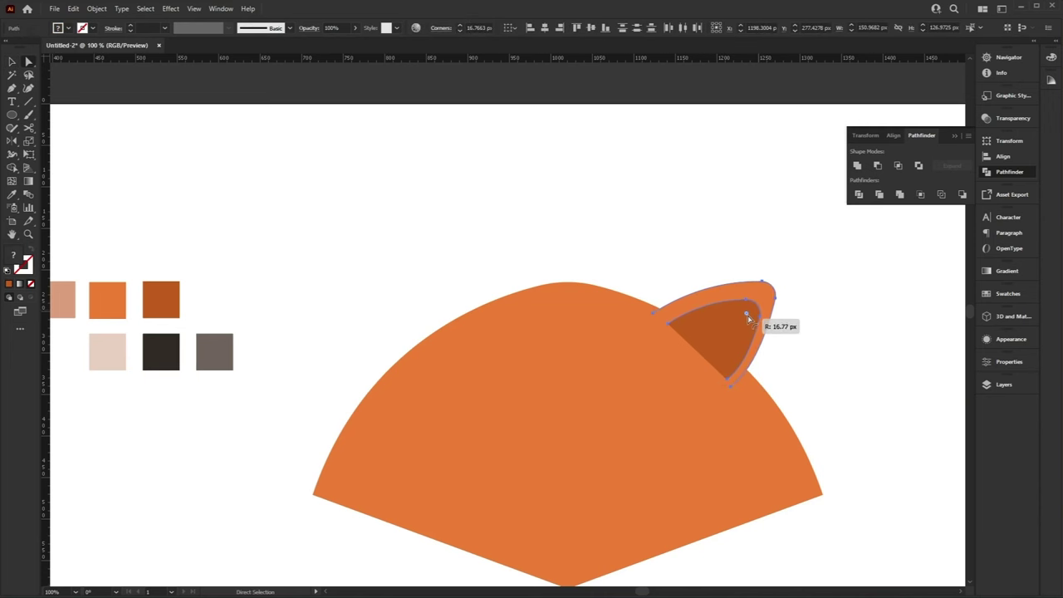
pyautogui.press('v')
# Group the two ear shapes, reflect a copy about the vertical axis and place it on the head's upper-left edge
pyautogui.click(745, 325)
pyautogui.press('a')
pyautogui.press('v')
pyautogui.rightClick(739, 300)
pyautogui.moveTo(819, 423)
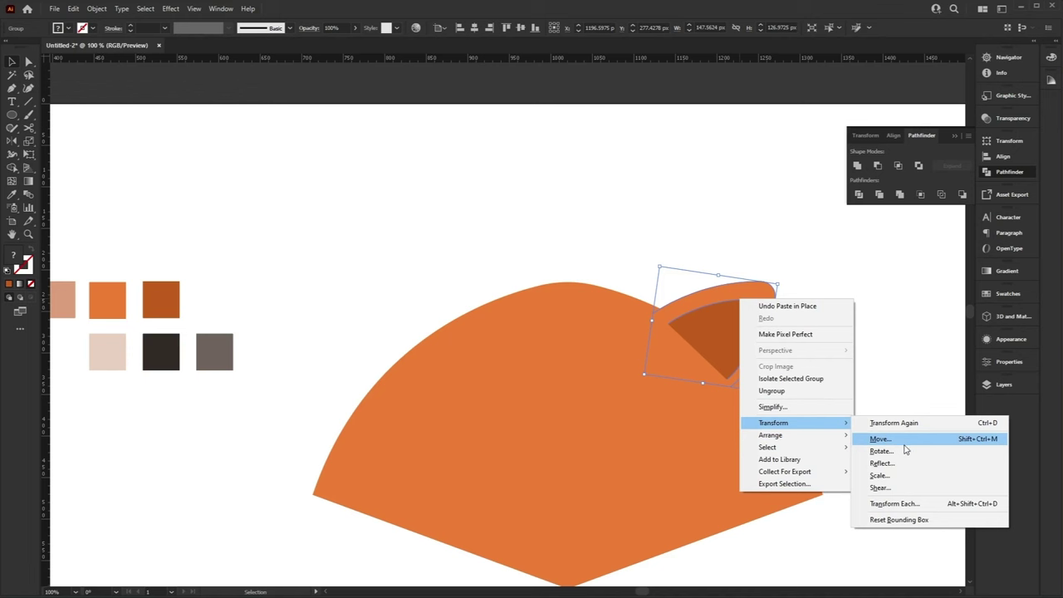
pyautogui.click(882, 463)
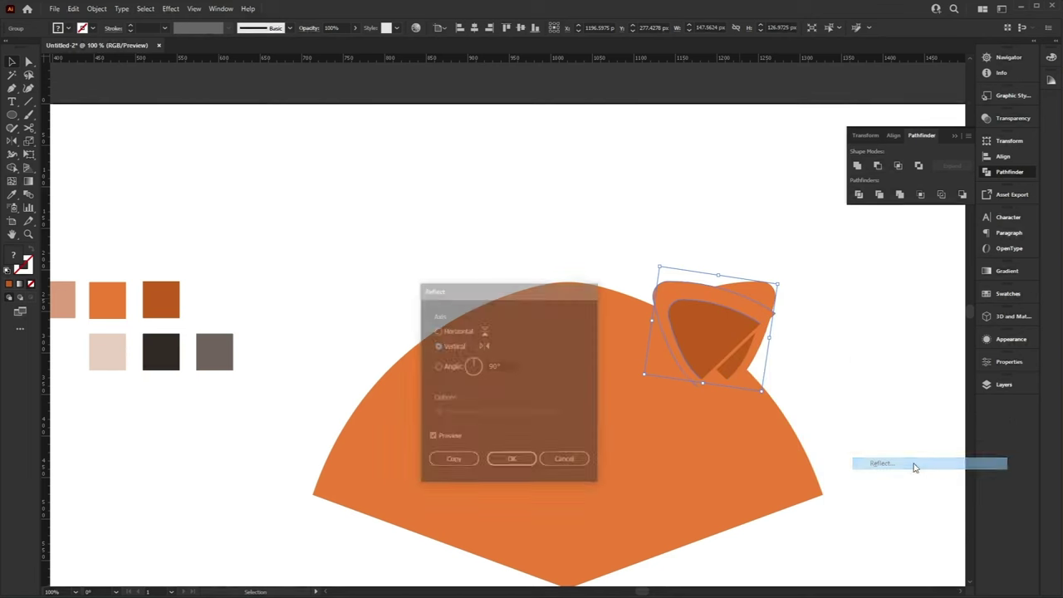
pyautogui.click(451, 460)
pyautogui.moveTo(752, 343); pyautogui.dragTo(435, 355)
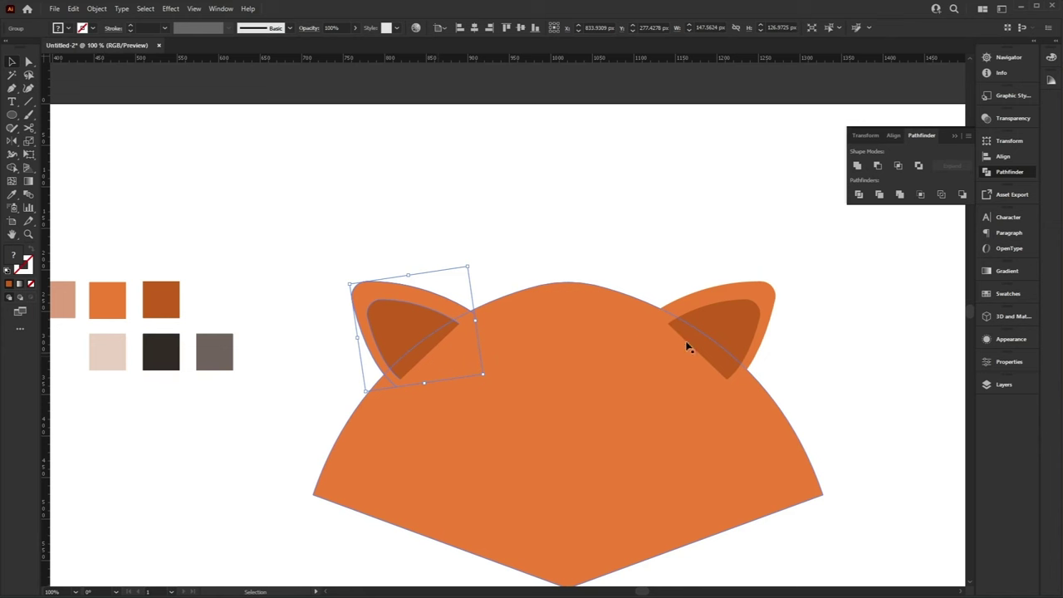
# Group both ears and send them behind the orange head shape
pyautogui.keyDown('shift'); pyautogui.click(749, 313); pyautogui.keyUp('shift')
pyautogui.press('a')
pyautogui.hotkey('ctrl', 'g')
pyautogui.press('v')
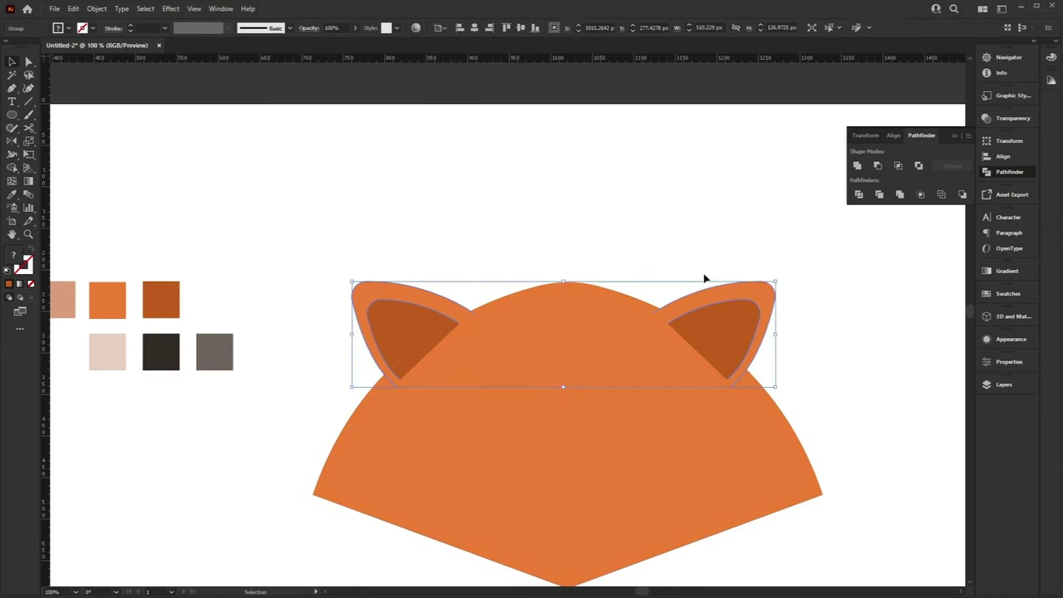
pyautogui.rightClick(766, 298)
pyautogui.moveTo(858, 433)
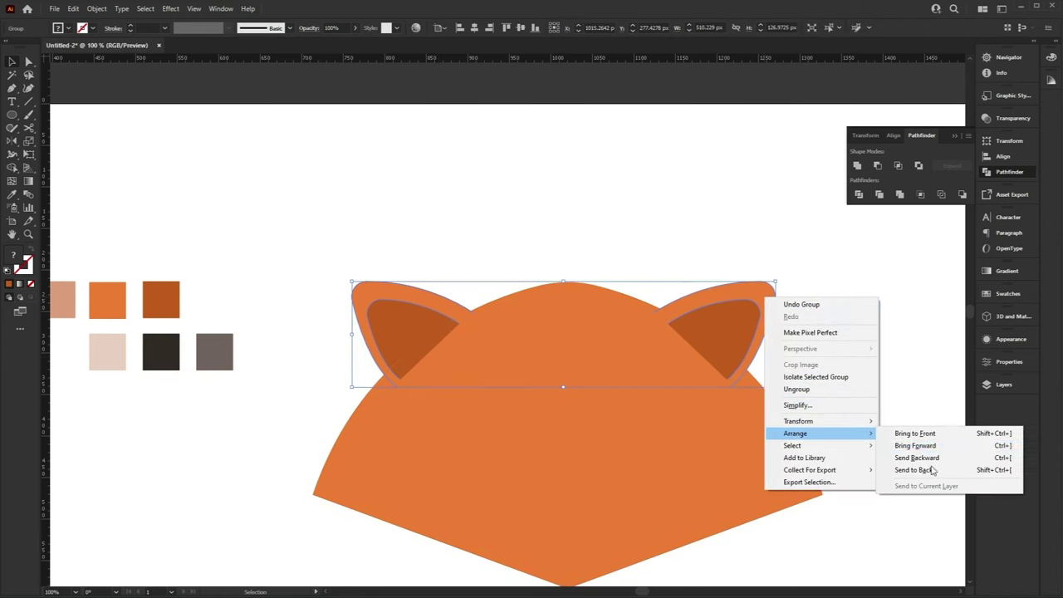
pyautogui.click(914, 471)
pyautogui.click(868, 373)
# Align the ear group and the head shape to a common horizontal centre
pyautogui.hotkey('ctrl', 'a')
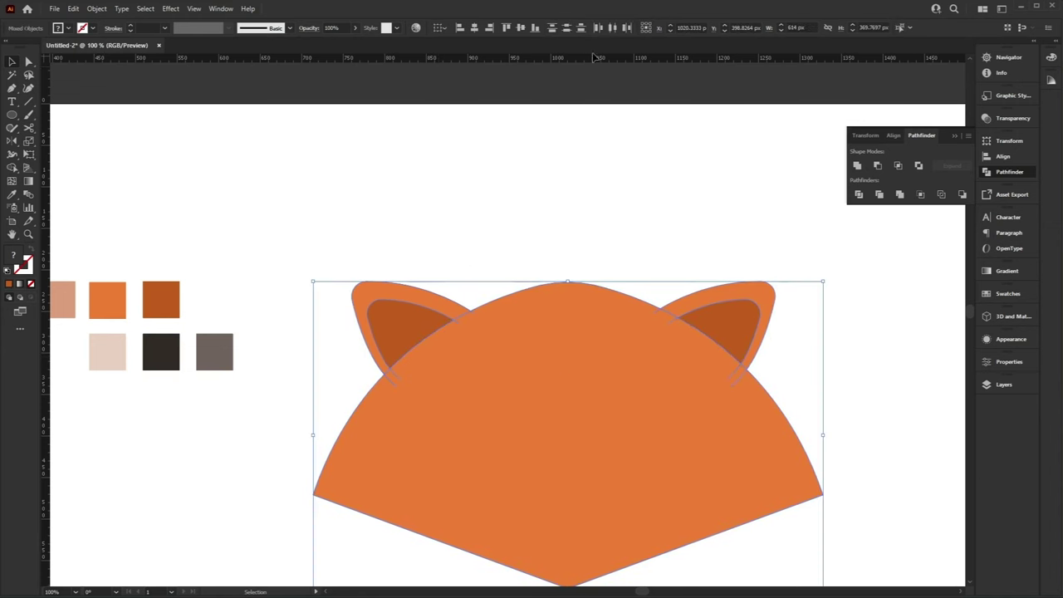
pyautogui.click(475, 27)
pyautogui.click(579, 144)
pyautogui.scroll(-3, 717, 190)
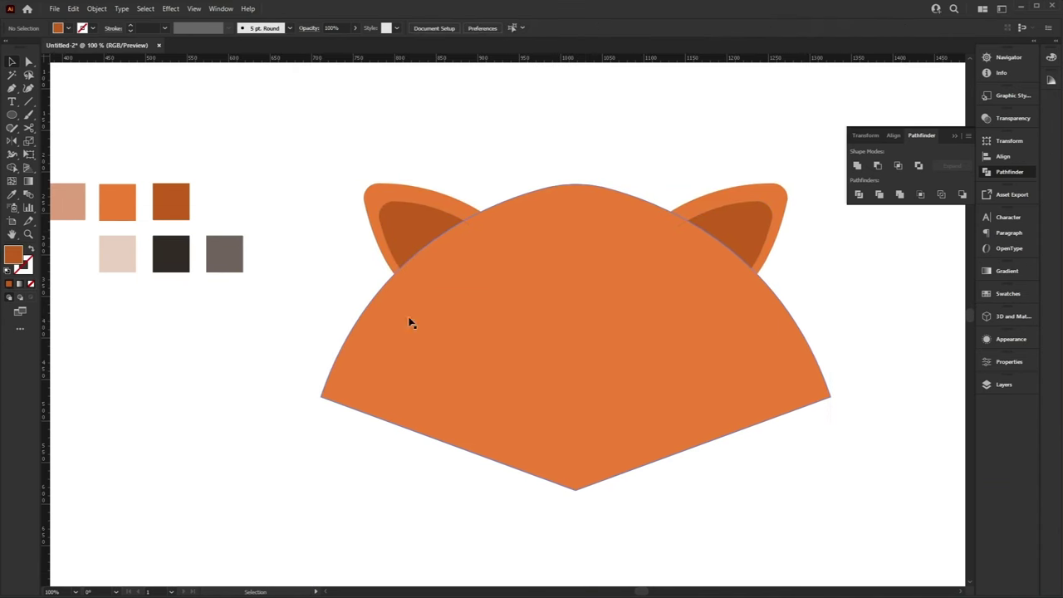
# Draw a circle about 338 px in diameter over the head's left half in the tan swatch colour
pyautogui.moveTo(155, 276); pyautogui.dragTo(325, 281)
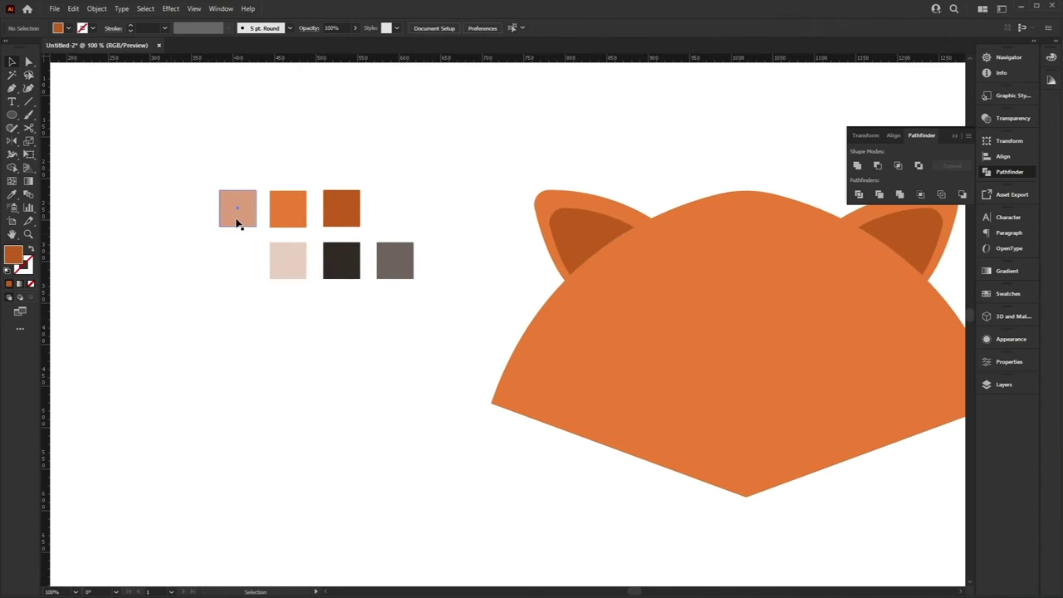
pyautogui.click(238, 222)
pyautogui.moveTo(387, 358); pyautogui.dragTo(292, 318)
pyautogui.click(18, 113)
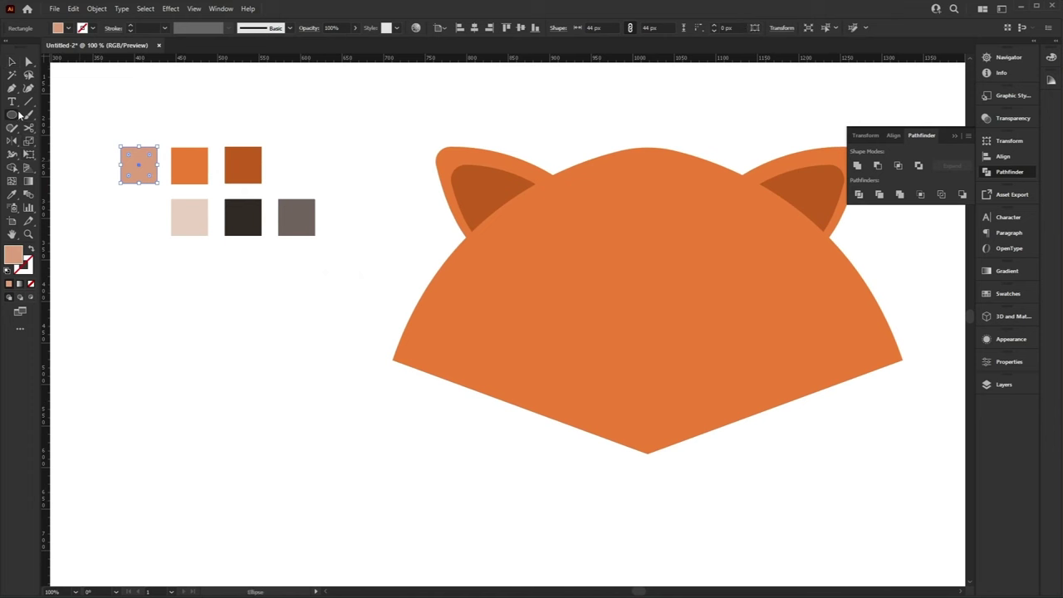
pyautogui.moveTo(367, 241); pyautogui.dragTo(649, 479)
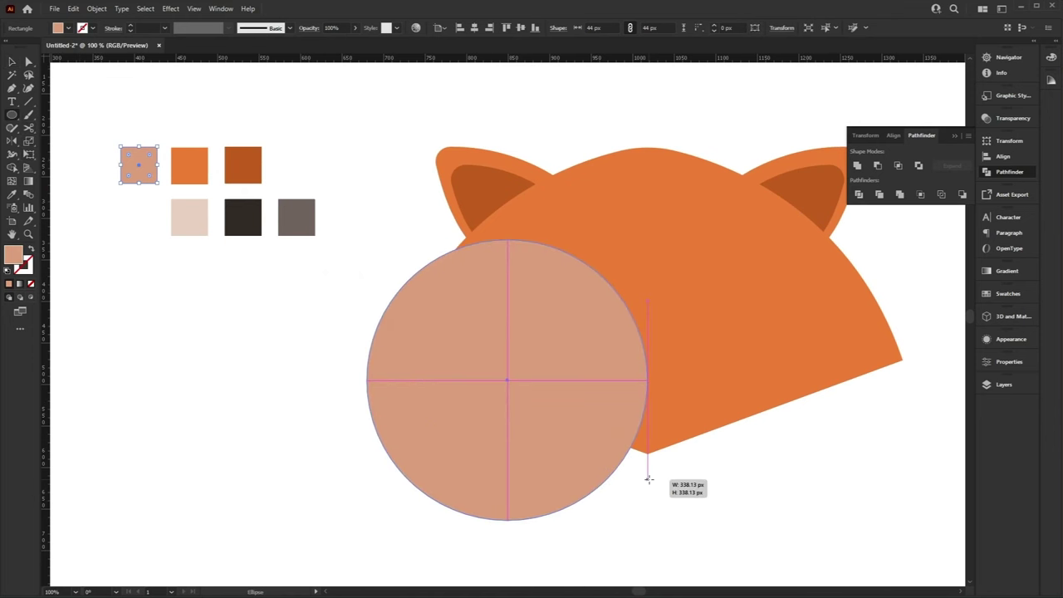
# Shift the tan circle up and outward so it covers the left cheek area of the head
pyautogui.press('v')
pyautogui.moveTo(571, 415)
pyautogui.mouseDown()
pyautogui.moveTo(539, 401)
pyautogui.moveTo(543, 392)
pyautogui.mouseUp()
pyautogui.moveTo(549, 441); pyautogui.dragTo(553, 438)
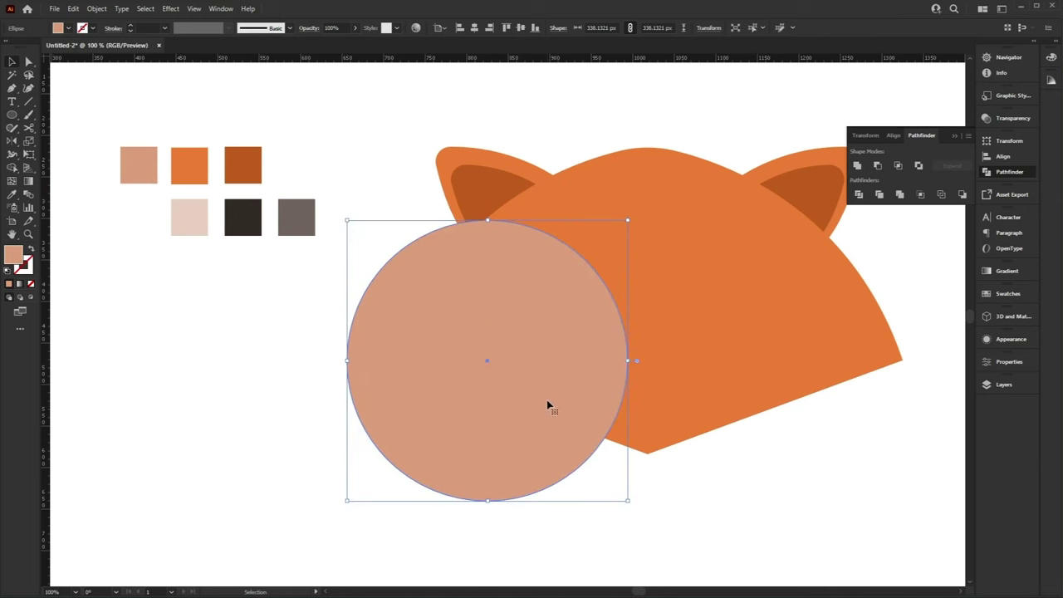
pyautogui.moveTo(424, 328)
pyautogui.mouseDown()
pyautogui.moveTo(431, 338)
pyautogui.moveTo(432, 314)
pyautogui.mouseUp()
pyautogui.moveTo(501, 356); pyautogui.dragTo(484, 358)
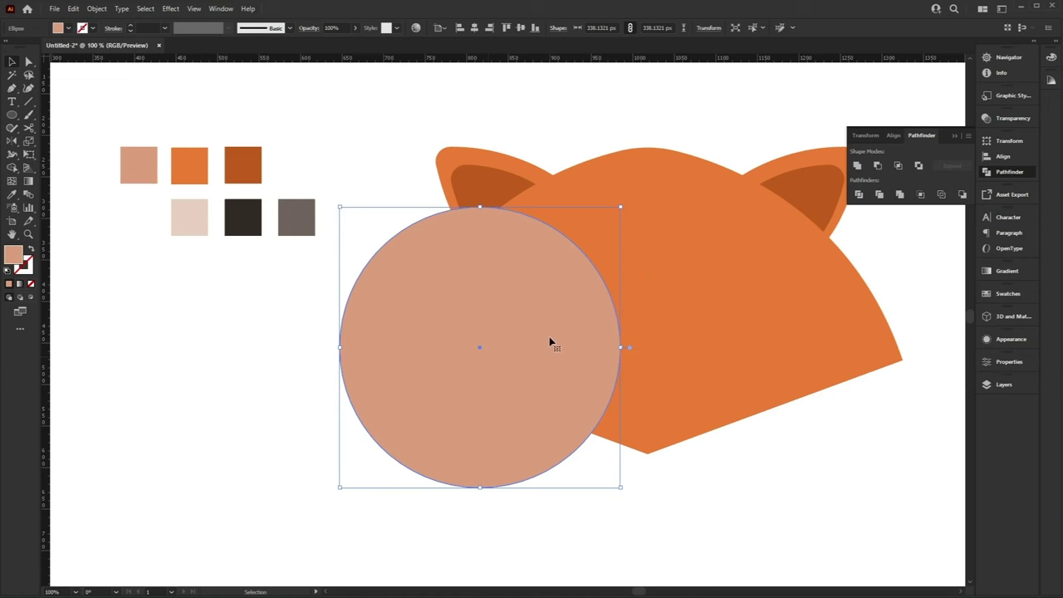
# Bring a copy of the orange head to the front and intersect it with the tan circle
pyautogui.click(675, 224)
pyautogui.press('ctrl')
pyautogui.press('ctrl')
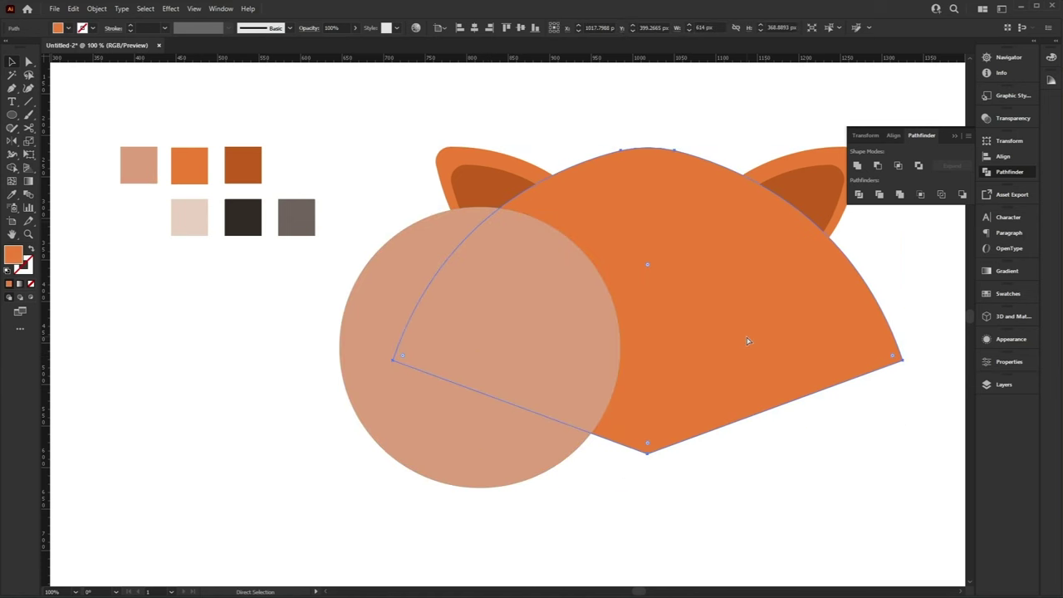
pyautogui.hotkey('ctrl', 'shift', ']')
pyautogui.keyDown('shift'); pyautogui.click(404, 273); pyautogui.keyUp('shift')
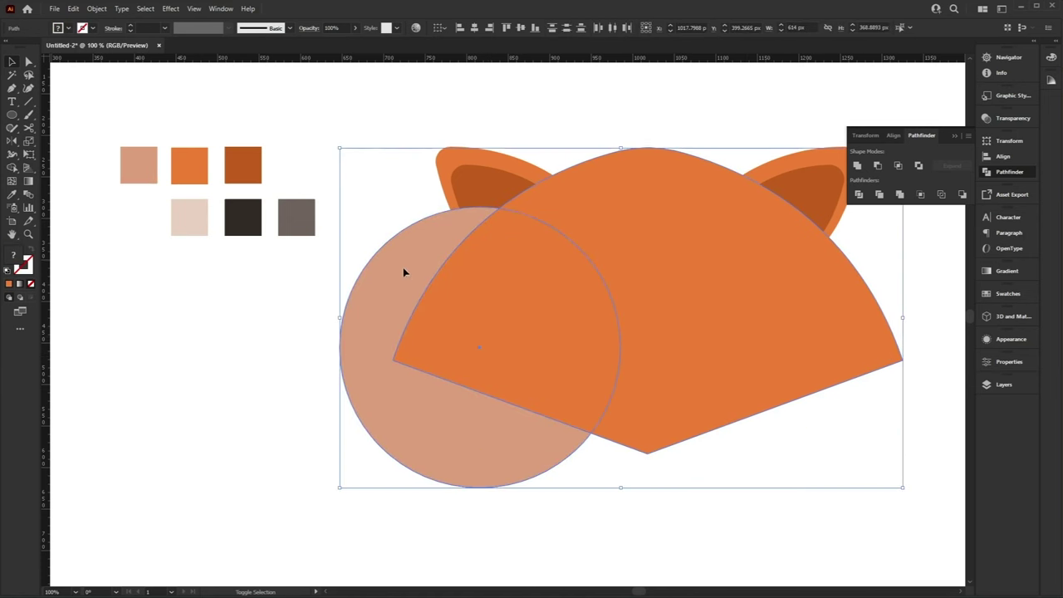
pyautogui.click(898, 166)
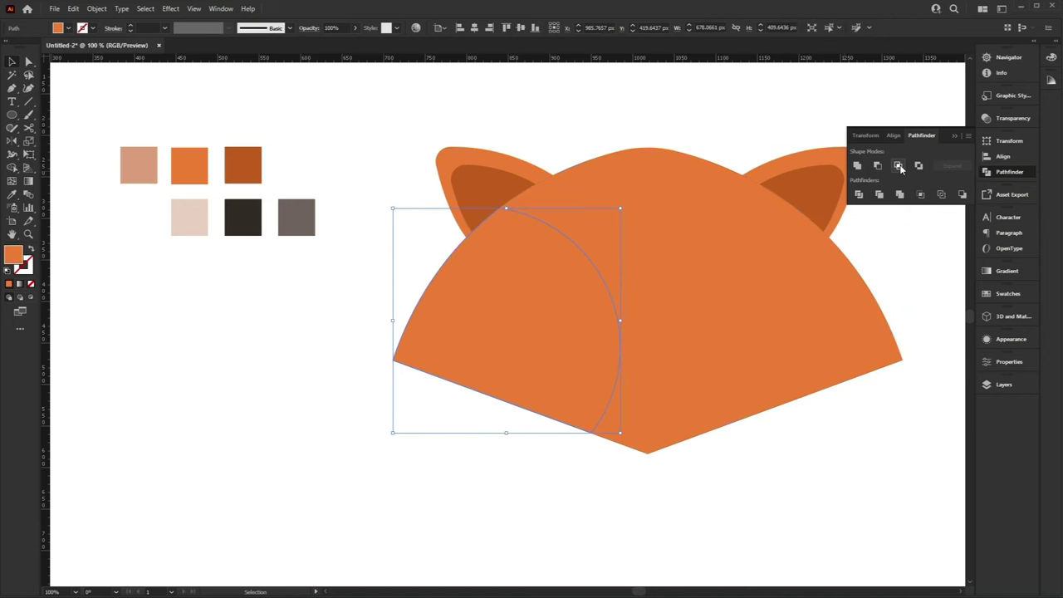
# Fill the left cheek shape with the light beige swatch colour
pyautogui.press('i')
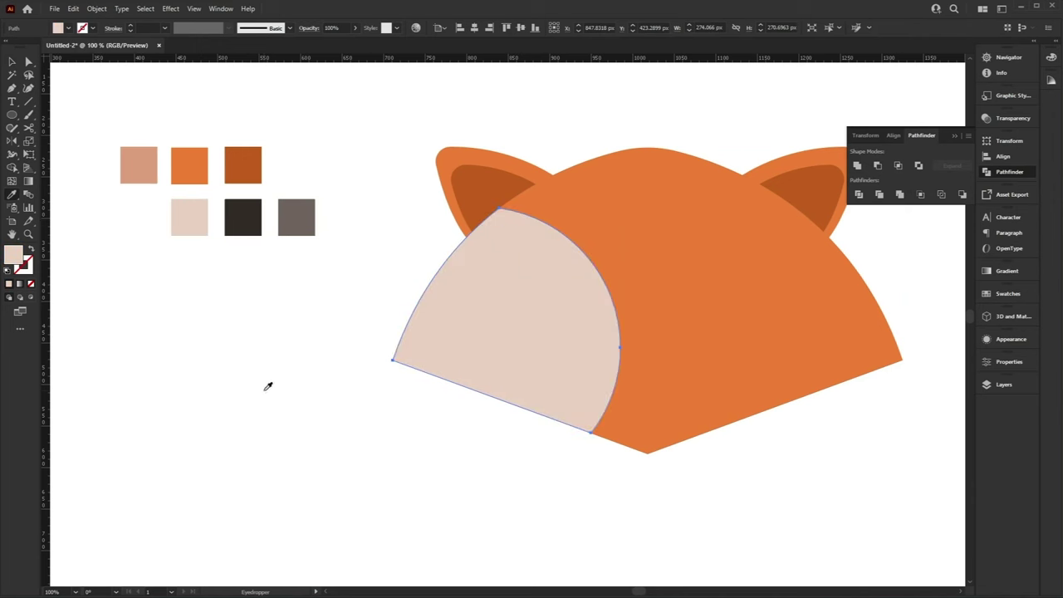
pyautogui.press('v')
pyautogui.click(346, 463)
# Reflect a copy of the beige cheek about the vertical axis and place it on the head's right side
pyautogui.moveTo(560, 446); pyautogui.dragTo(436, 437)
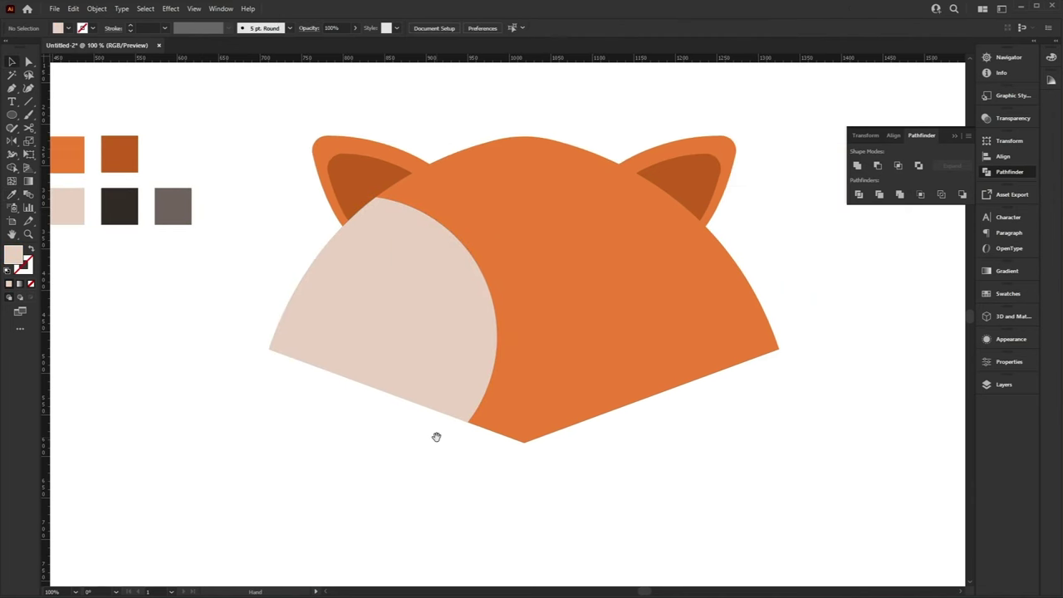
pyautogui.press('a')
pyautogui.click(419, 332)
pyautogui.press('v')
pyautogui.rightClick(420, 277)
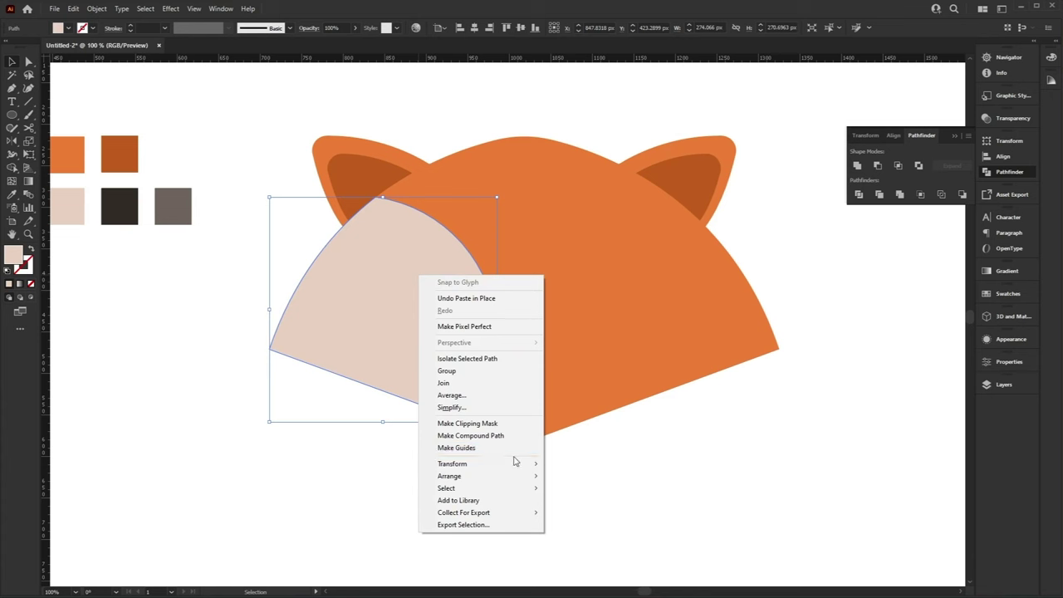
pyautogui.moveTo(515, 468)
pyautogui.click(623, 507)
pyautogui.click(453, 458)
pyautogui.moveTo(434, 363); pyautogui.dragTo(660, 332)
pyautogui.click(750, 503)
# Draw a wide ellipse over the head's bottom point in the near-black swatch colour
pyautogui.moveTo(673, 496); pyautogui.dragTo(700, 484)
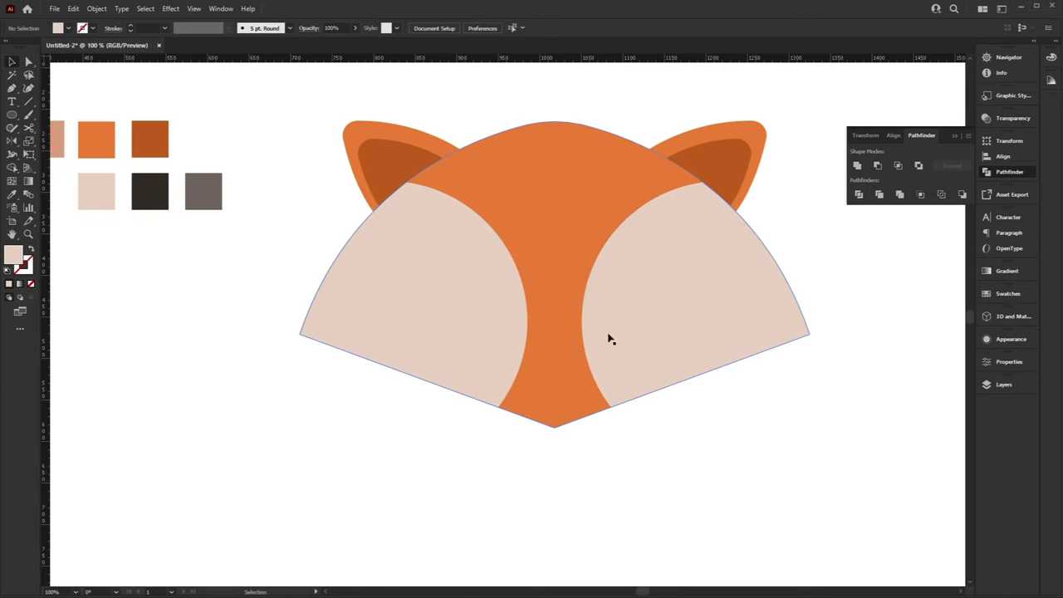
pyautogui.click(156, 204)
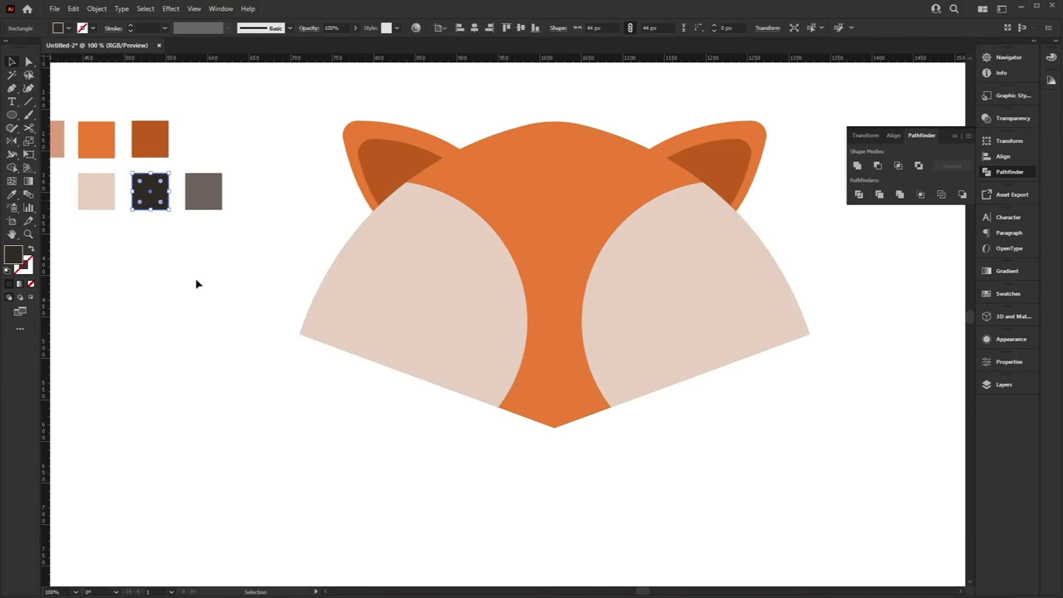
pyautogui.click(13, 120)
pyautogui.moveTo(607, 420); pyautogui.dragTo(562, 360)
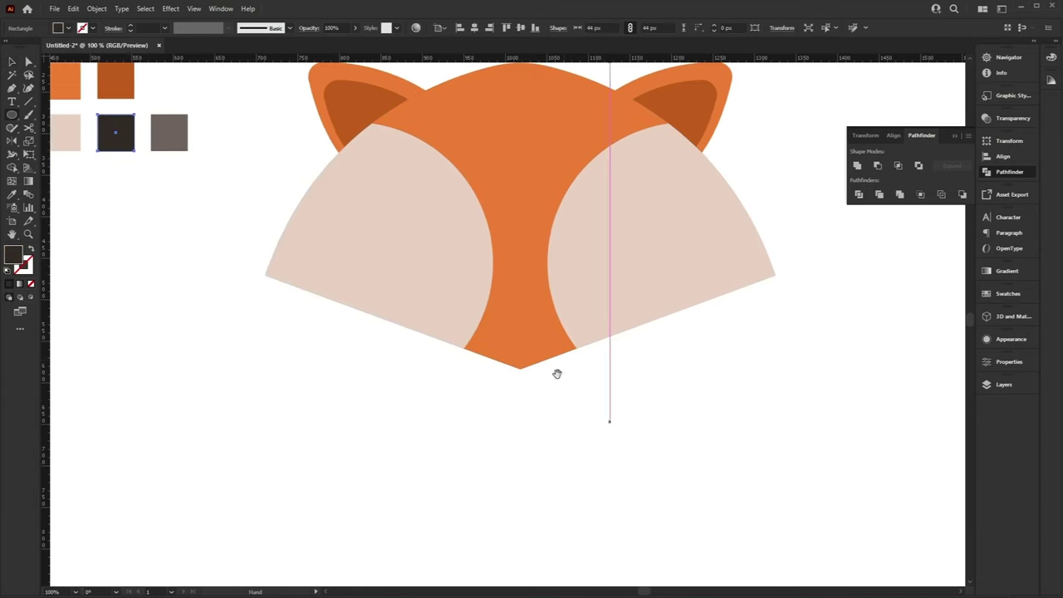
pyautogui.moveTo(447, 398); pyautogui.dragTo(591, 332)
pyautogui.press('v')
pyautogui.click(627, 432)
# Centre the dark ellipse horizontally with the orange head shape
pyautogui.click(524, 367)
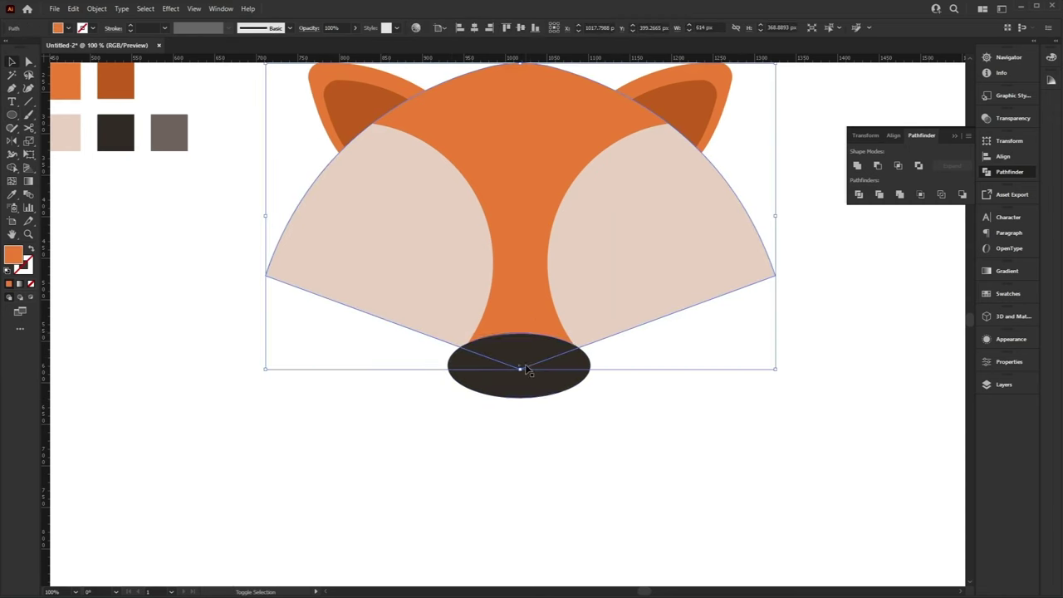
pyautogui.keyDown('shift'); pyautogui.click(549, 392); pyautogui.keyUp('shift')
pyautogui.click(474, 30)
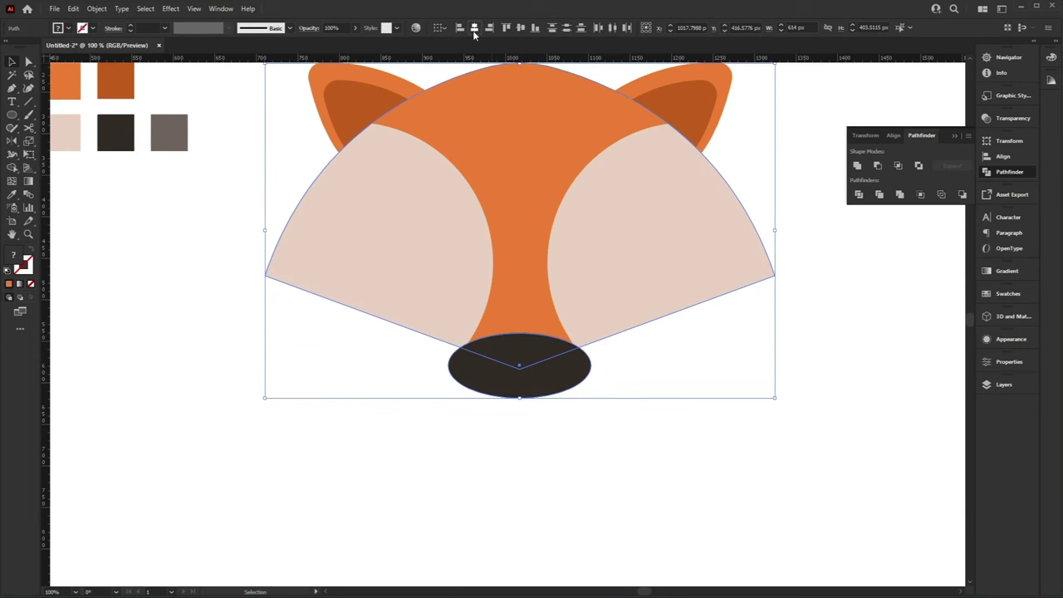
pyautogui.click(540, 183)
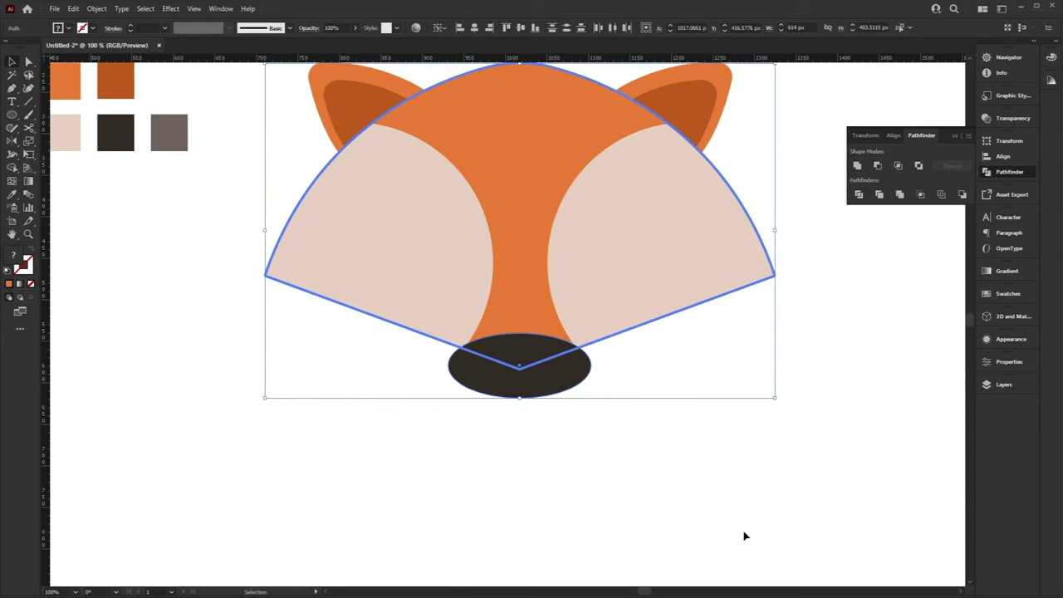
# Bring a copy of the orange head to the front and intersect it with the dark ellipse to form the nose
pyautogui.press('a')
pyautogui.click(526, 255)
pyautogui.hotkey('ctrl', 'shift', ']')
pyautogui.press('v')
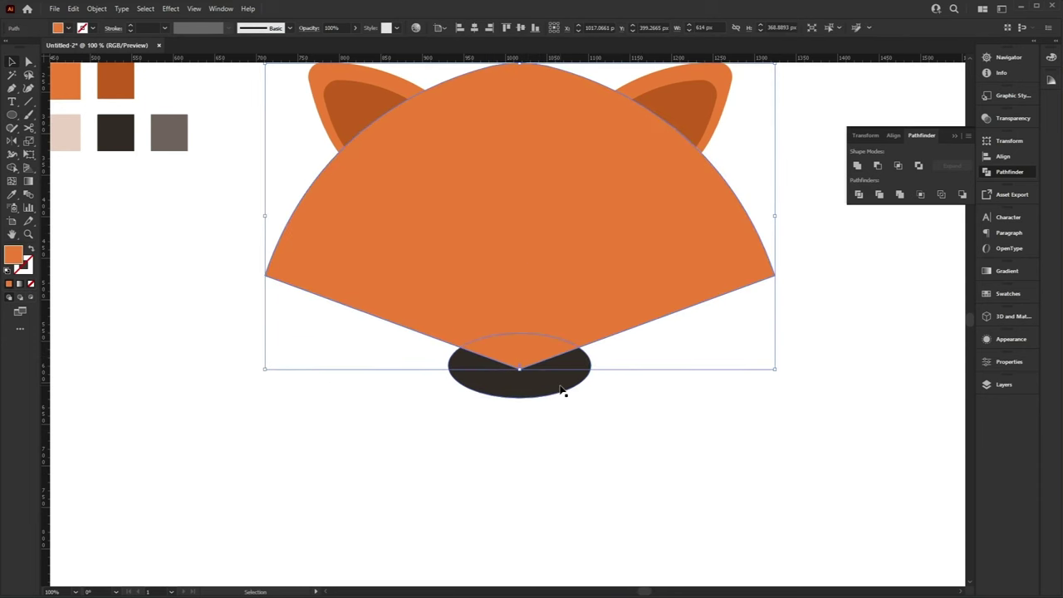
pyautogui.keyDown('shift'); pyautogui.click(575, 387); pyautogui.keyUp('shift')
pyautogui.click(899, 166)
pyautogui.click(553, 363)
pyautogui.click(519, 353)
# Fill the nose shape at the head's bottom point with the near-black swatch colour
pyautogui.moveTo(474, 427); pyautogui.dragTo(502, 477)
pyautogui.press('i')
pyautogui.click(153, 182)
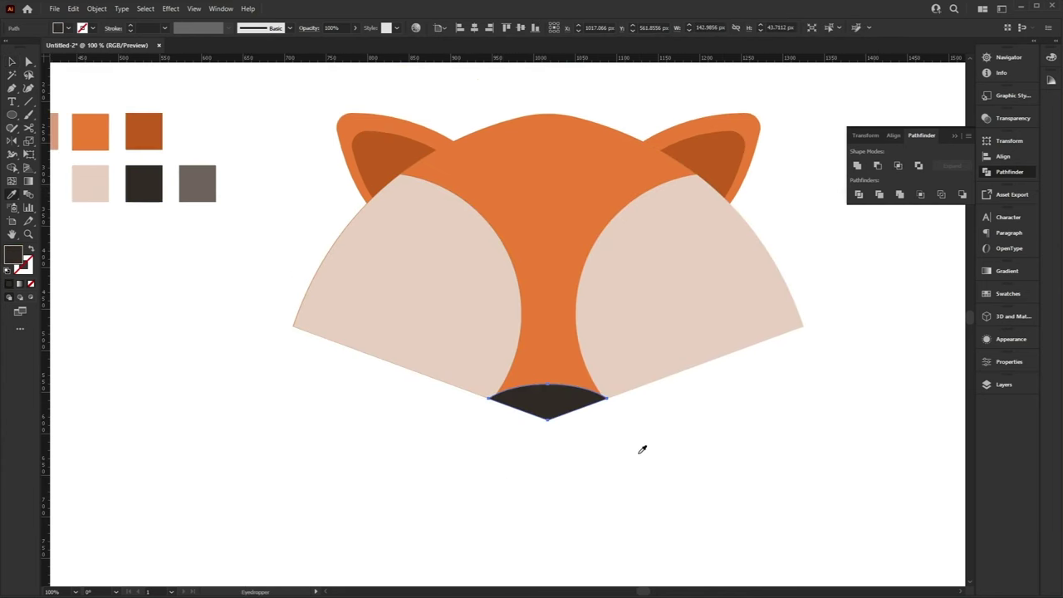
pyautogui.press('v')
pyautogui.click(435, 395)
# Duplicate the dark nose shape in place and fill the copy with the grey swatch colour
pyautogui.scroll(2, 596, 441)
pyautogui.hscroll(-1, 596, 441)
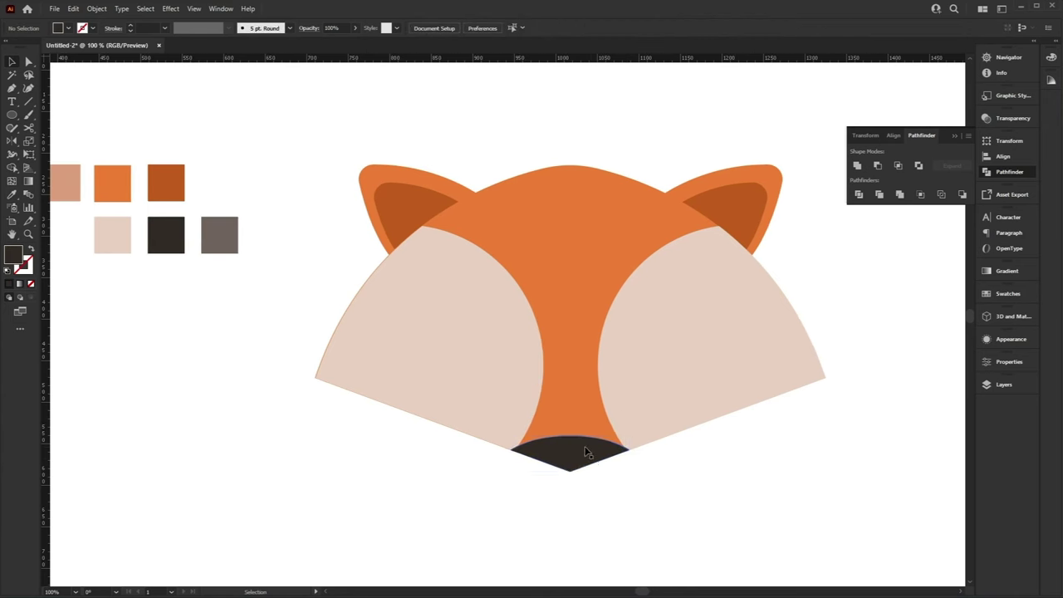
pyautogui.click(586, 453)
pyautogui.press('a')
pyautogui.press('v')
pyautogui.press('a')
pyautogui.press('v')
pyautogui.hotkey('ctrl', '+')
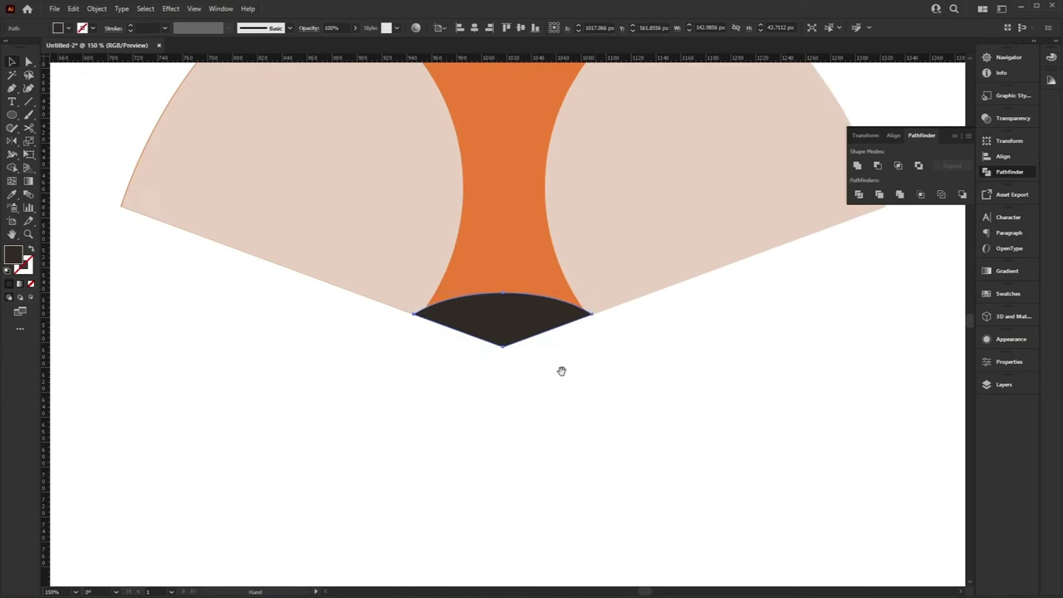
pyautogui.moveTo(560, 375); pyautogui.dragTo(583, 486)
pyautogui.hscroll(-5, 532, 449)
pyautogui.scroll(2, 531, 448)
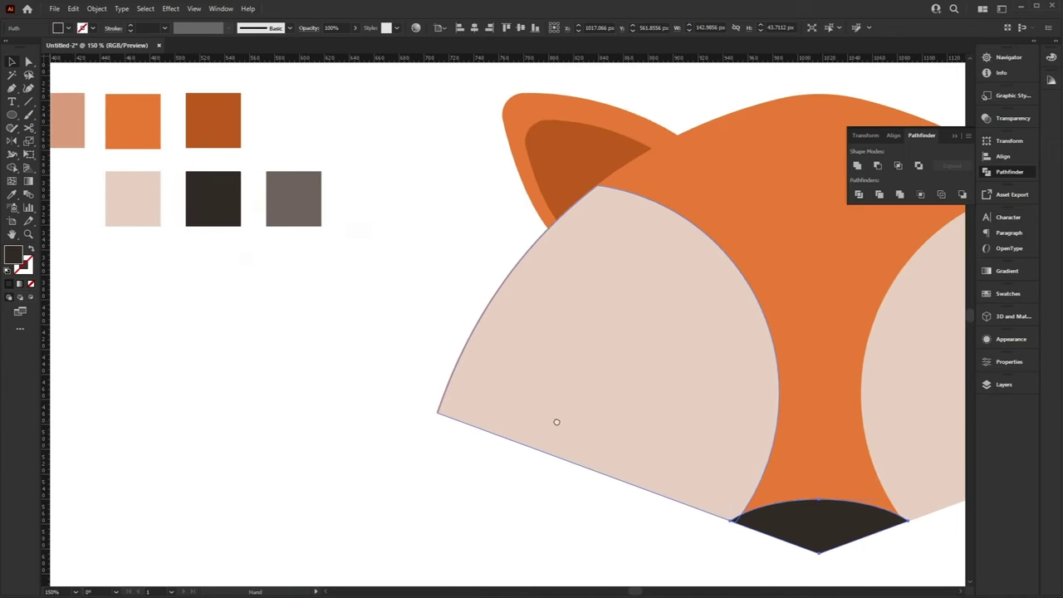
pyautogui.press('i')
pyautogui.click(281, 194)
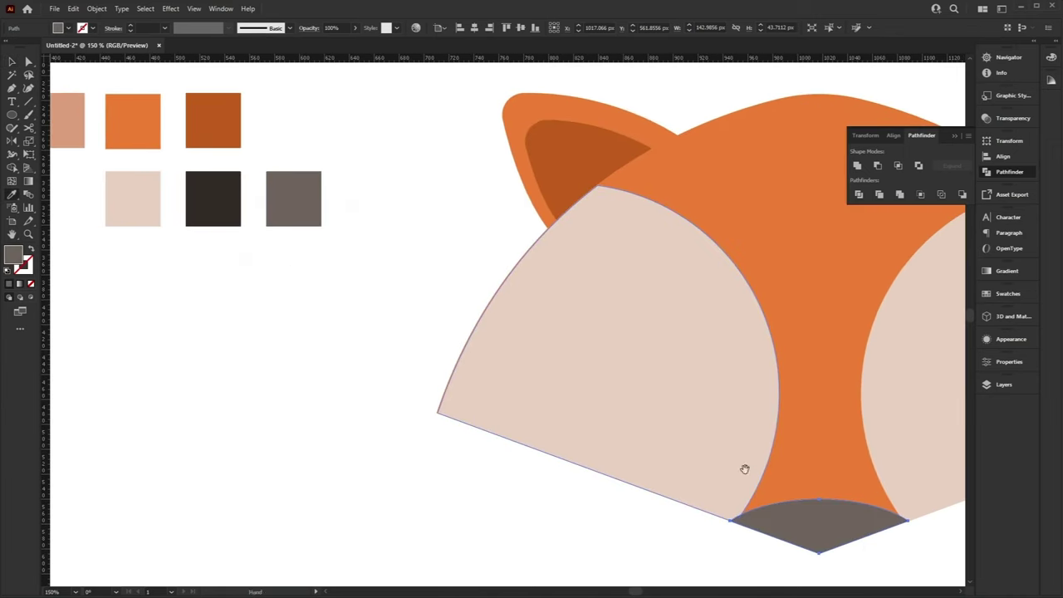
# Shrink the grey nose copy inside the near-black nose and round the upper side corners of both shapes
pyautogui.moveTo(804, 468); pyautogui.dragTo(636, 426)
pyautogui.press('v')
pyautogui.press('a')
pyautogui.click(659, 437)
pyautogui.click(637, 421)
pyautogui.click(723, 451)
pyautogui.moveTo(745, 428); pyautogui.dragTo(754, 503)
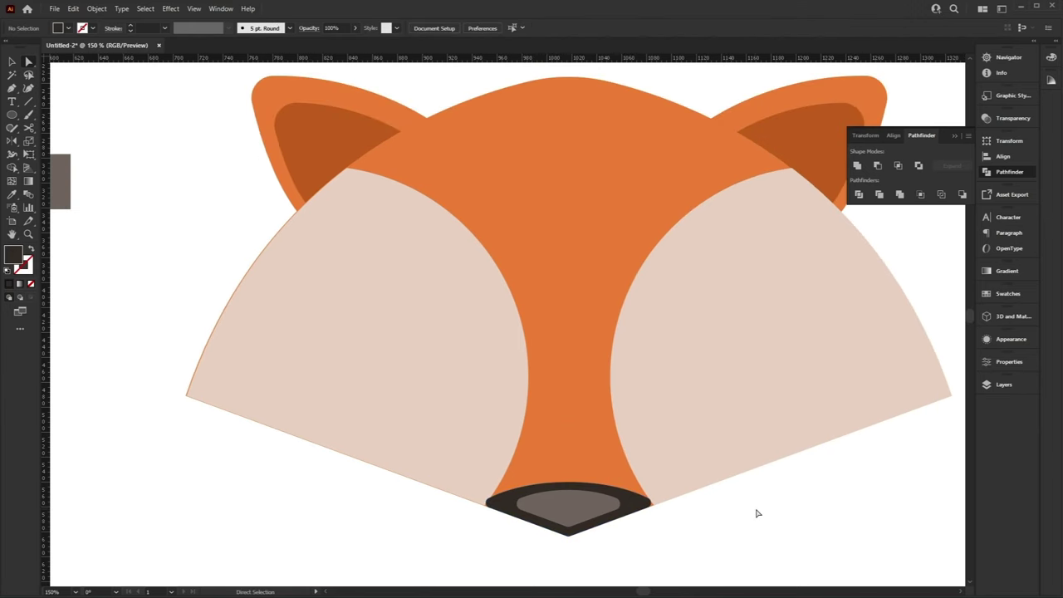
# Draw a near-black round eye about 43 px wide with a small white highlight on the fox's left-hand cheek and group both circles
pyautogui.hscroll(-5, 707, 470)
pyautogui.moveTo(159, 260); pyautogui.dragTo(80, 201)
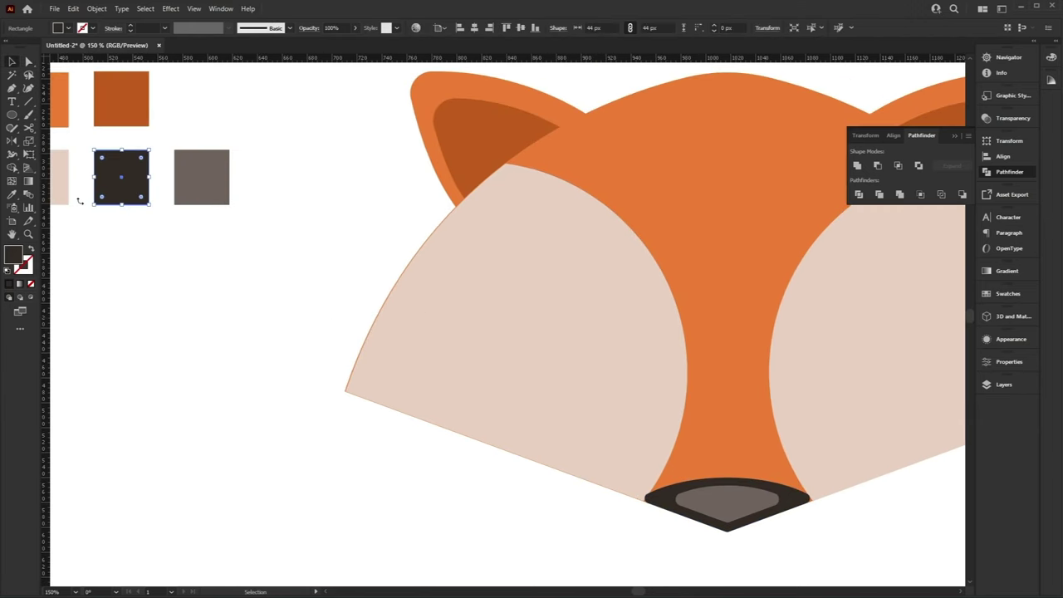
pyautogui.click(13, 116)
pyautogui.moveTo(591, 349)
pyautogui.mouseDown()
pyautogui.moveTo(646, 403)
pyautogui.moveTo(605, 371)
pyautogui.mouseUp()
pyautogui.press('v')
pyautogui.press('d')
pyautogui.keyDown('shift'); pyautogui.click(633, 393); pyautogui.keyUp('shift')
pyautogui.hotkey('ctrl', 'g')
# Duplicate the grouped eye onto the opposite beige cheek, level with the first eye
pyautogui.moveTo(589, 508); pyautogui.dragTo(415, 519)
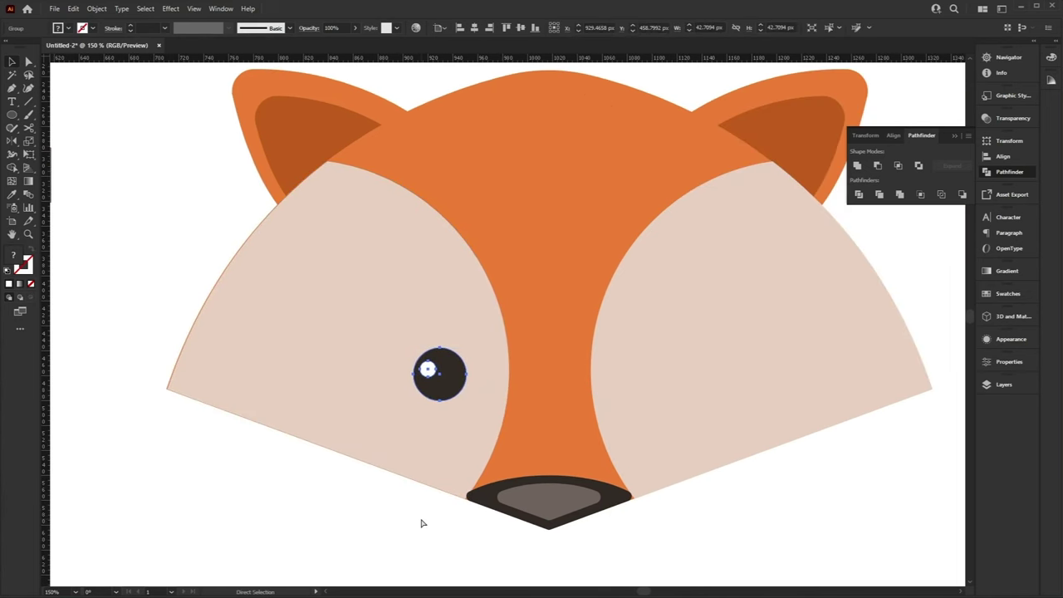
pyautogui.moveTo(445, 377); pyautogui.dragTo(661, 408)
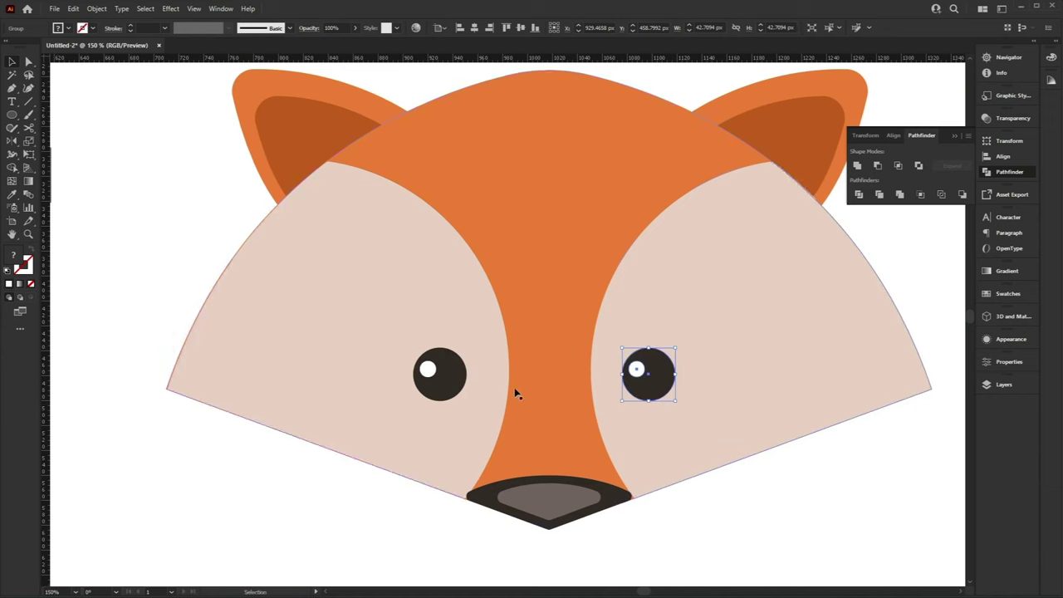
pyautogui.keyDown('shift'); pyautogui.click(440, 373); pyautogui.keyUp('shift')
pyautogui.click(750, 532)
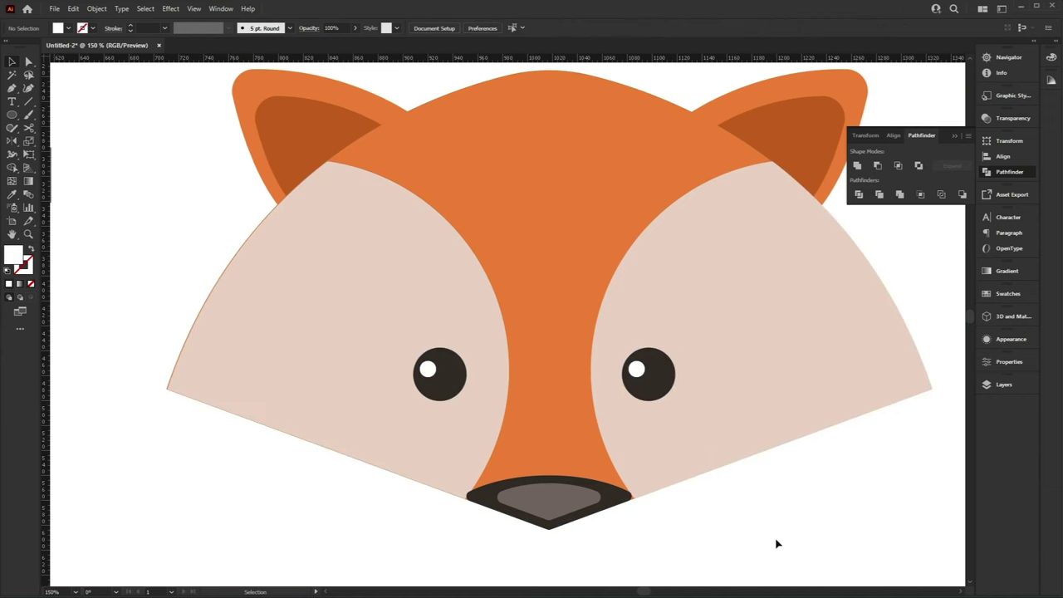
# Add narrow vertical ellipses in the pinkish-tan swatch colour above the nose, in rows of four, three and two from top to bottom
pyautogui.moveTo(354, 287); pyautogui.dragTo(656, 337)
pyautogui.click(88, 160)
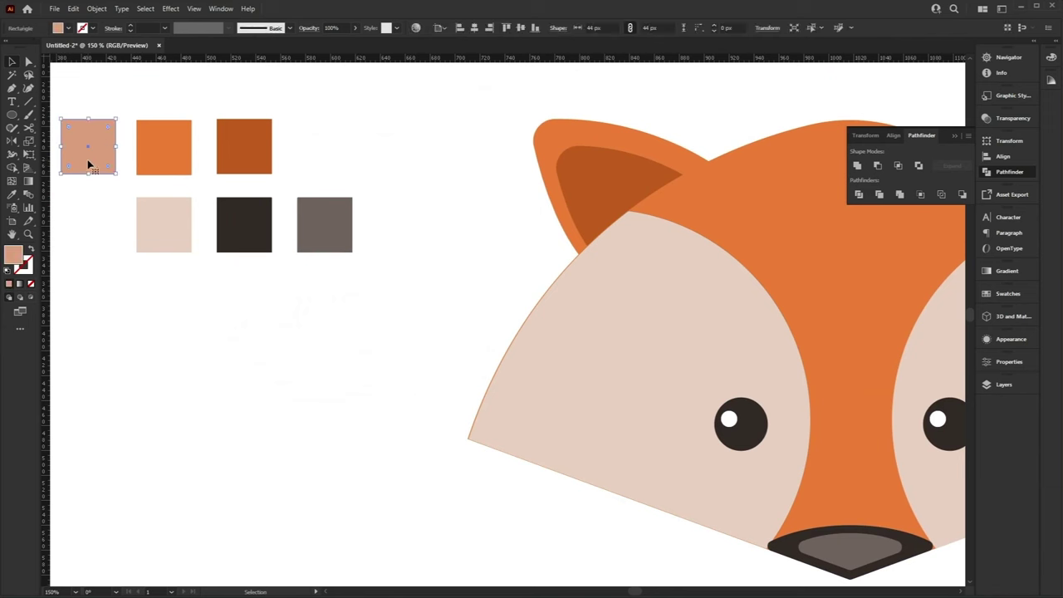
pyautogui.click(14, 115)
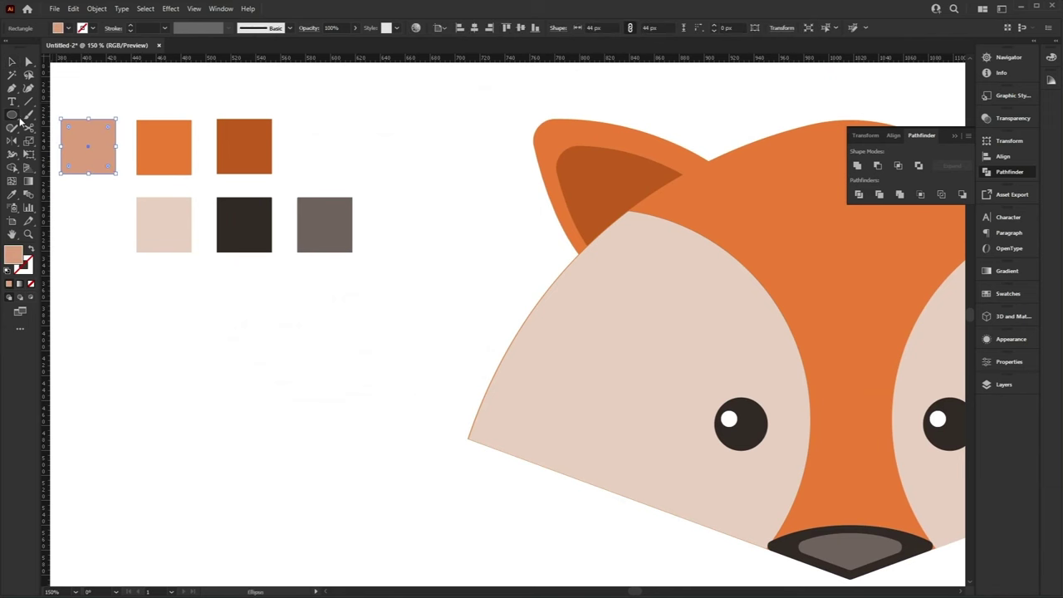
pyautogui.scroll(-1, 507, 351)
pyautogui.hscroll(5, 507, 351)
pyautogui.moveTo(567, 316)
pyautogui.mouseDown()
pyautogui.moveTo(586, 361)
pyautogui.moveTo(570, 337)
pyautogui.moveTo(506, 323)
pyautogui.moveTo(589, 331)
pyautogui.mouseUp()
pyautogui.press('v')
pyautogui.hotkey('ctrl', 'z')
pyautogui.hotkey('ctrl', 'shift', 'a')
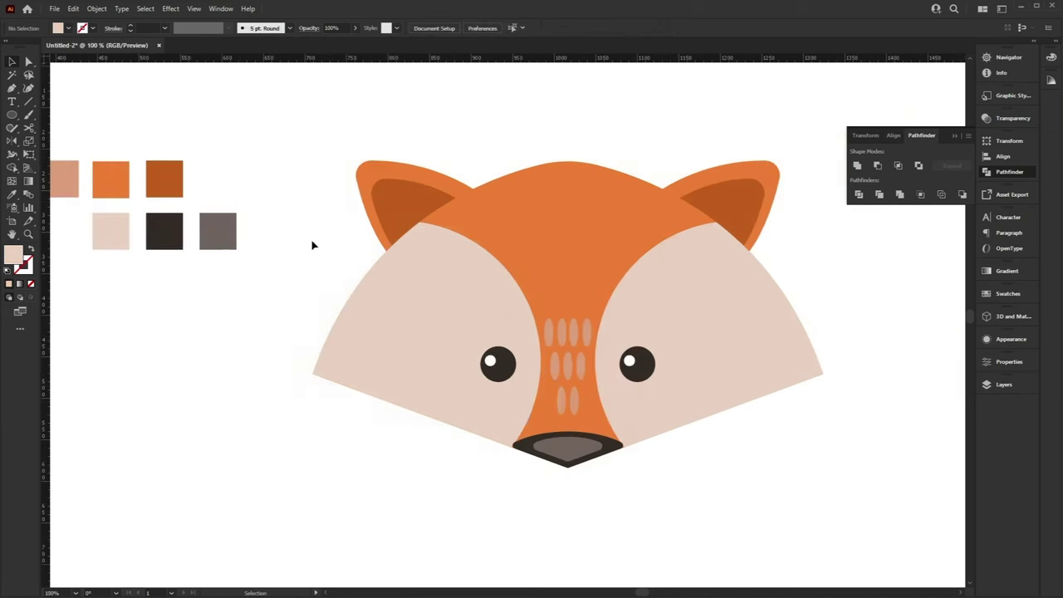
pyautogui.moveTo(623, 423); pyautogui.dragTo(603, 458)
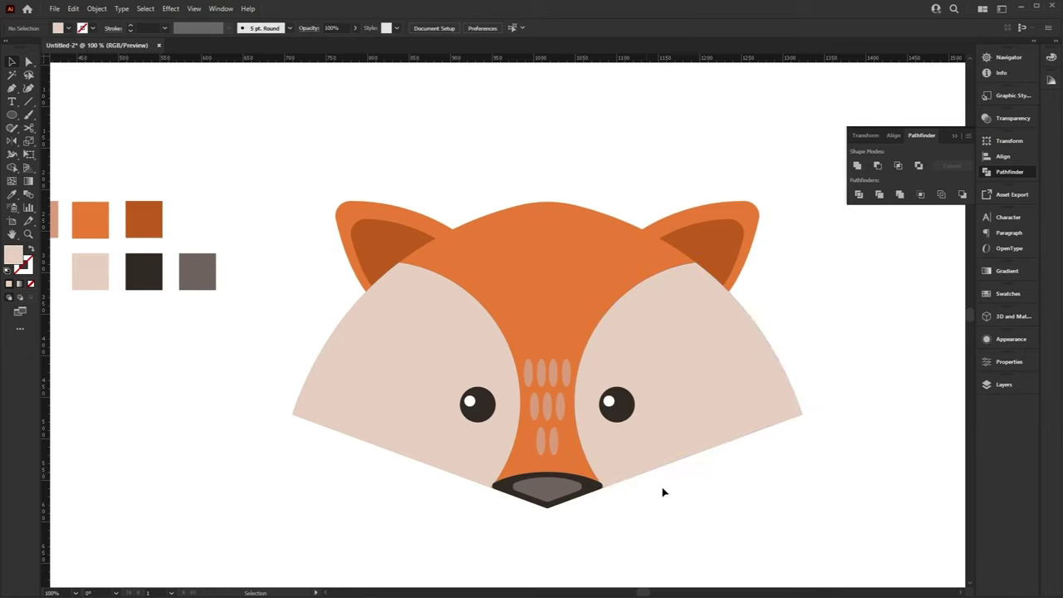